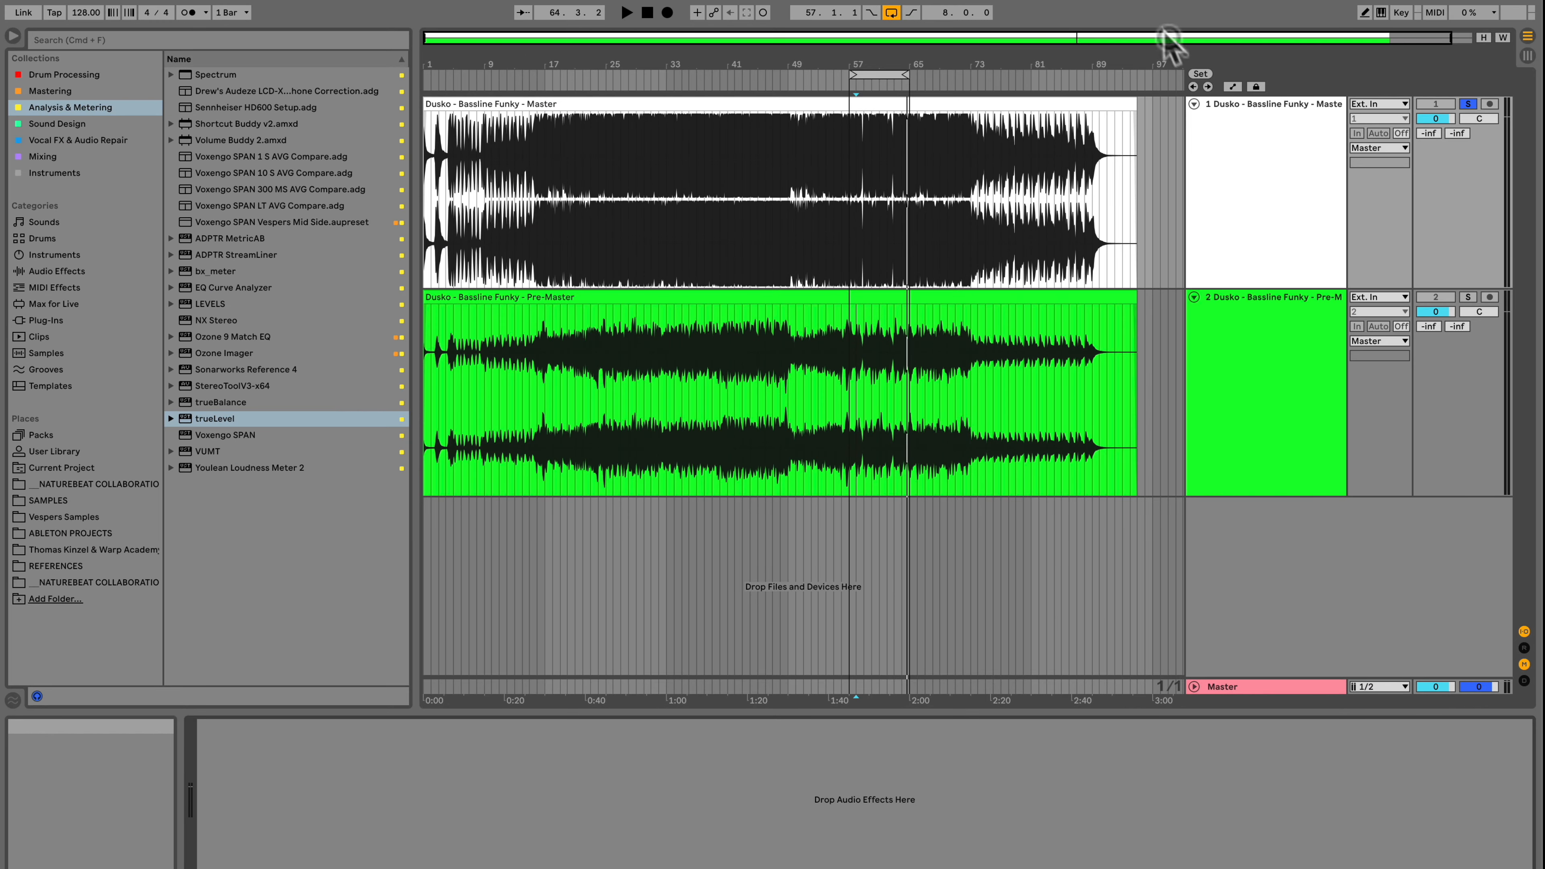
# - Select the Master and Pre-Master tracks in turn to compare their waveforms
pyautogui.click(1257, 202)
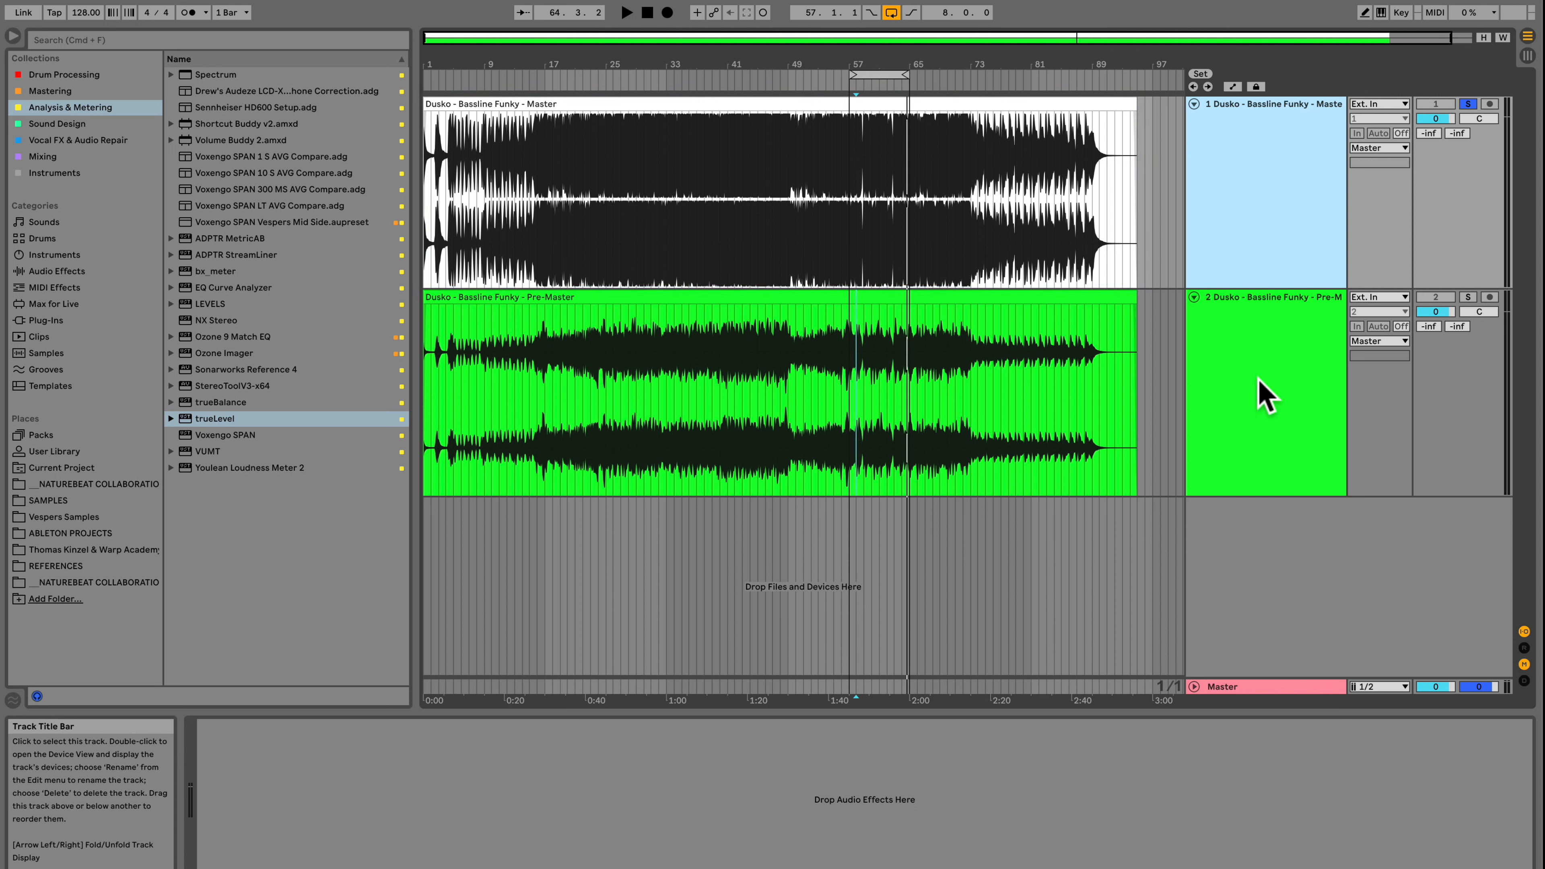
pyautogui.click(1264, 393)
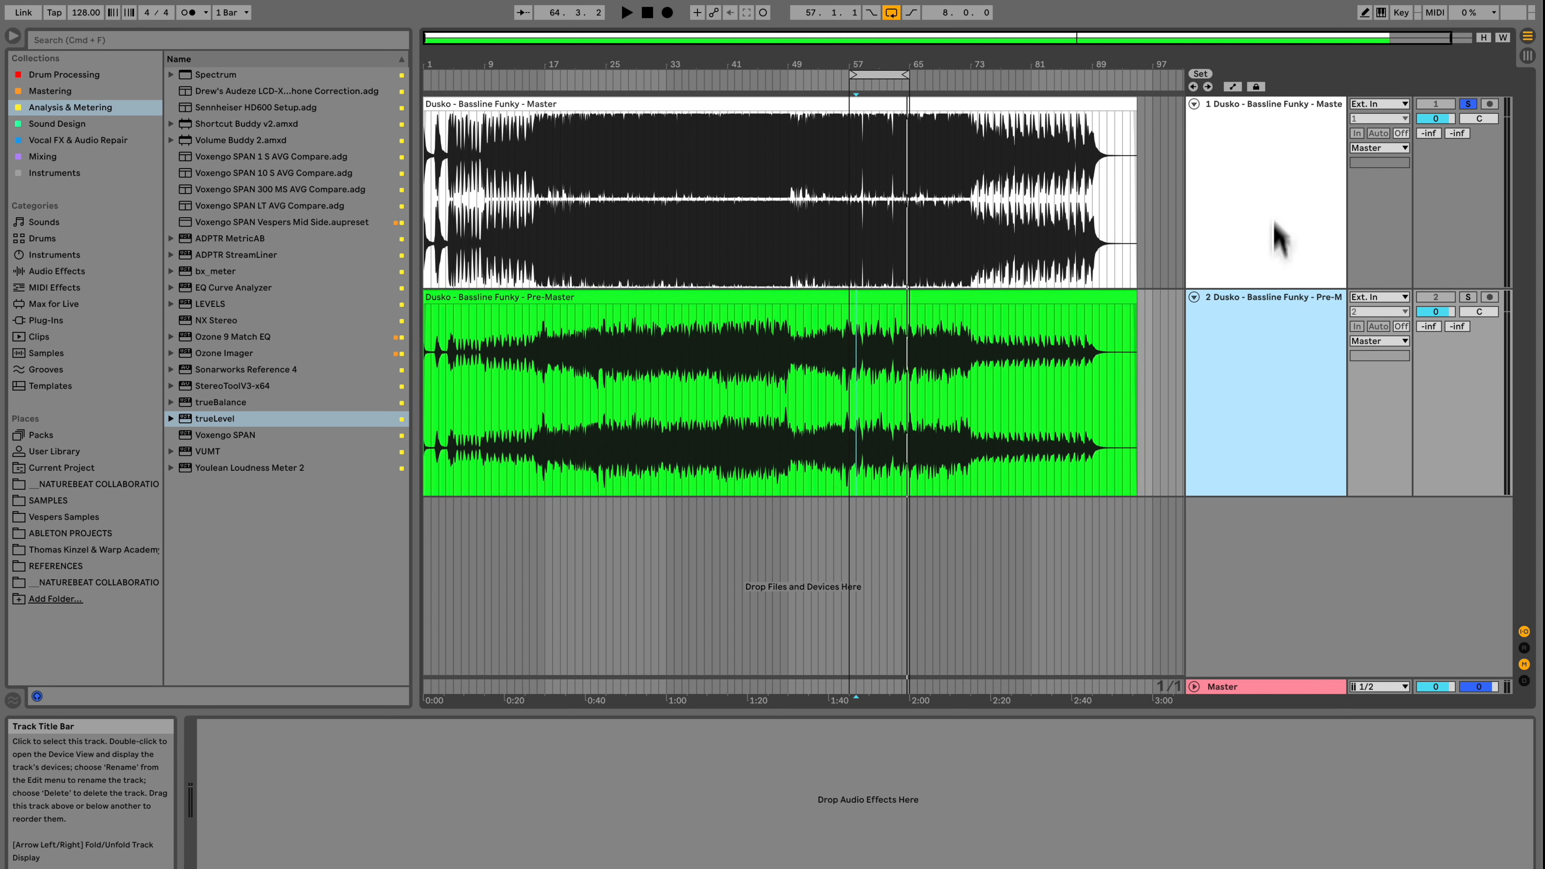
pyautogui.click(1273, 200)
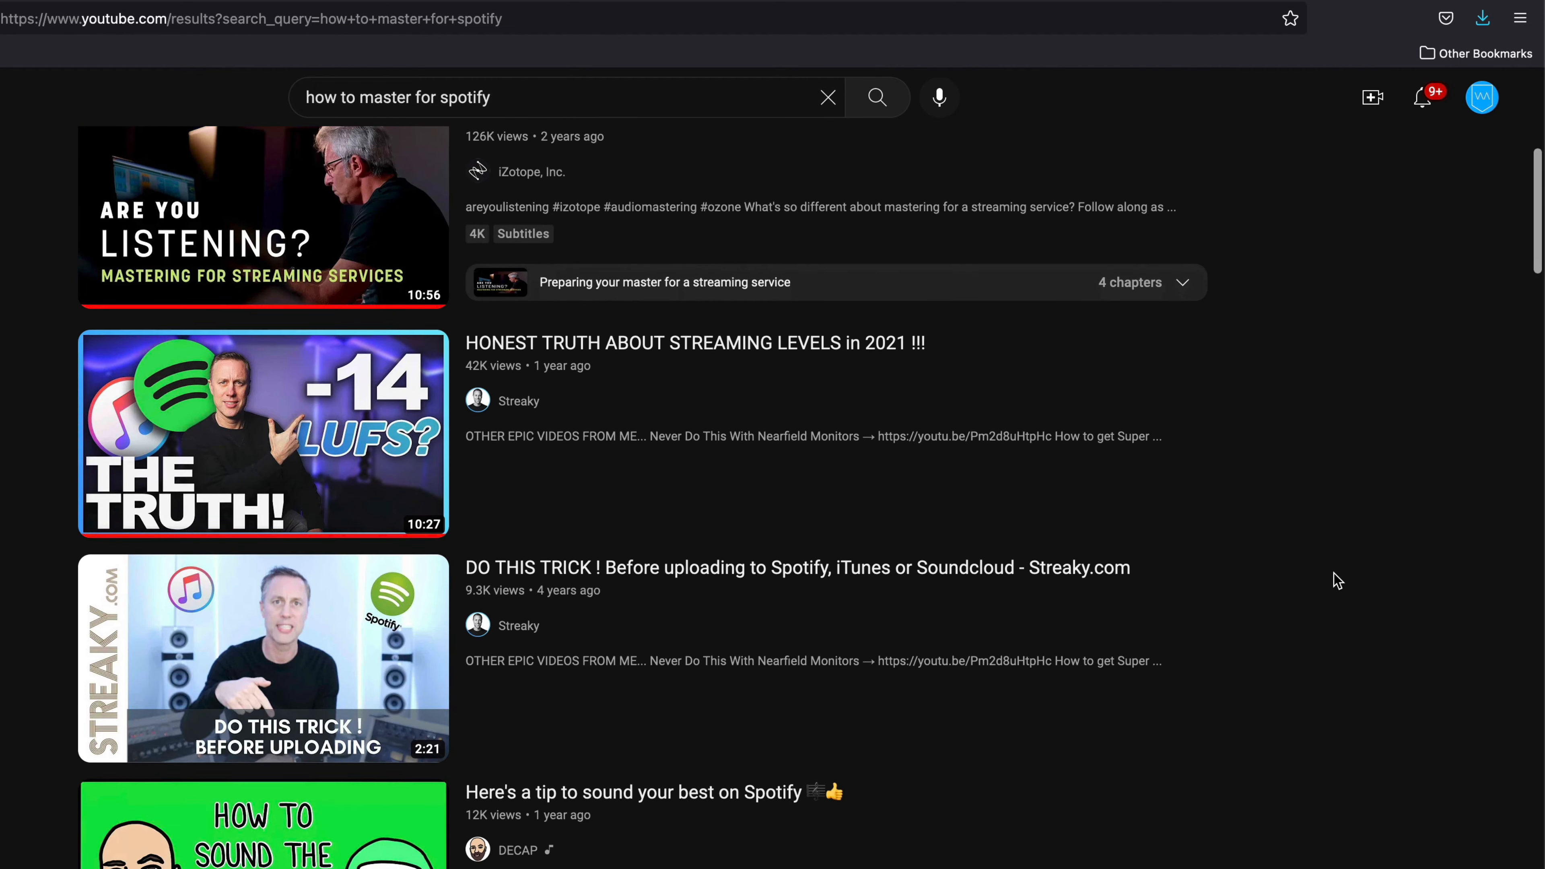
# - Review the YouTube results for "how to master for spotify" and Google's answer on the LUFS standard for Spotify
pyautogui.scroll(-5, 1336, 581)
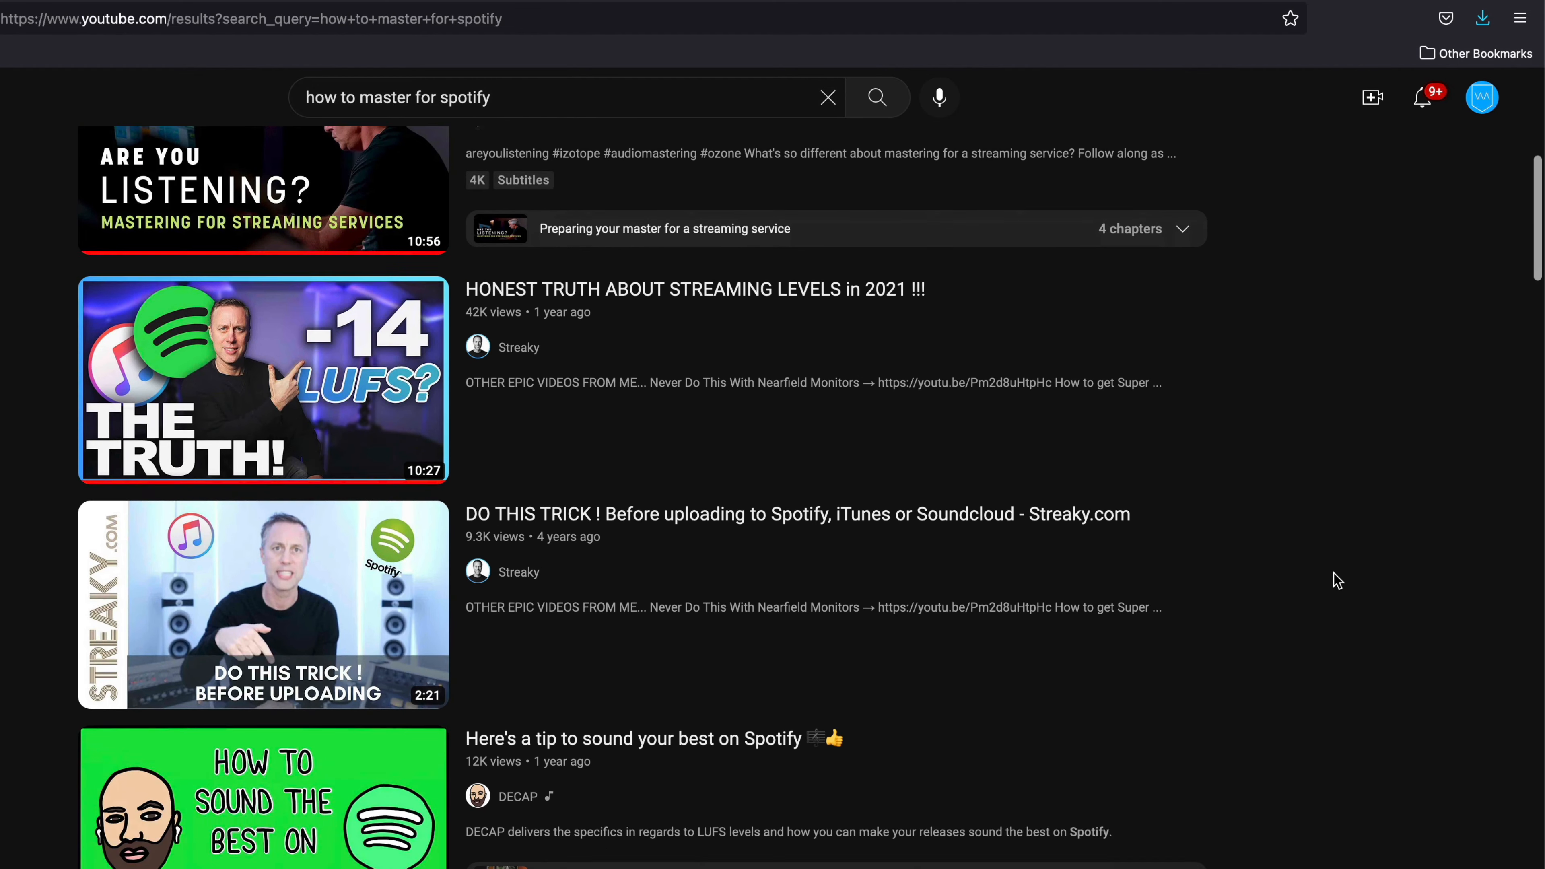
pyautogui.scroll(-3, 1335, 579)
pyautogui.moveTo(272, 346)
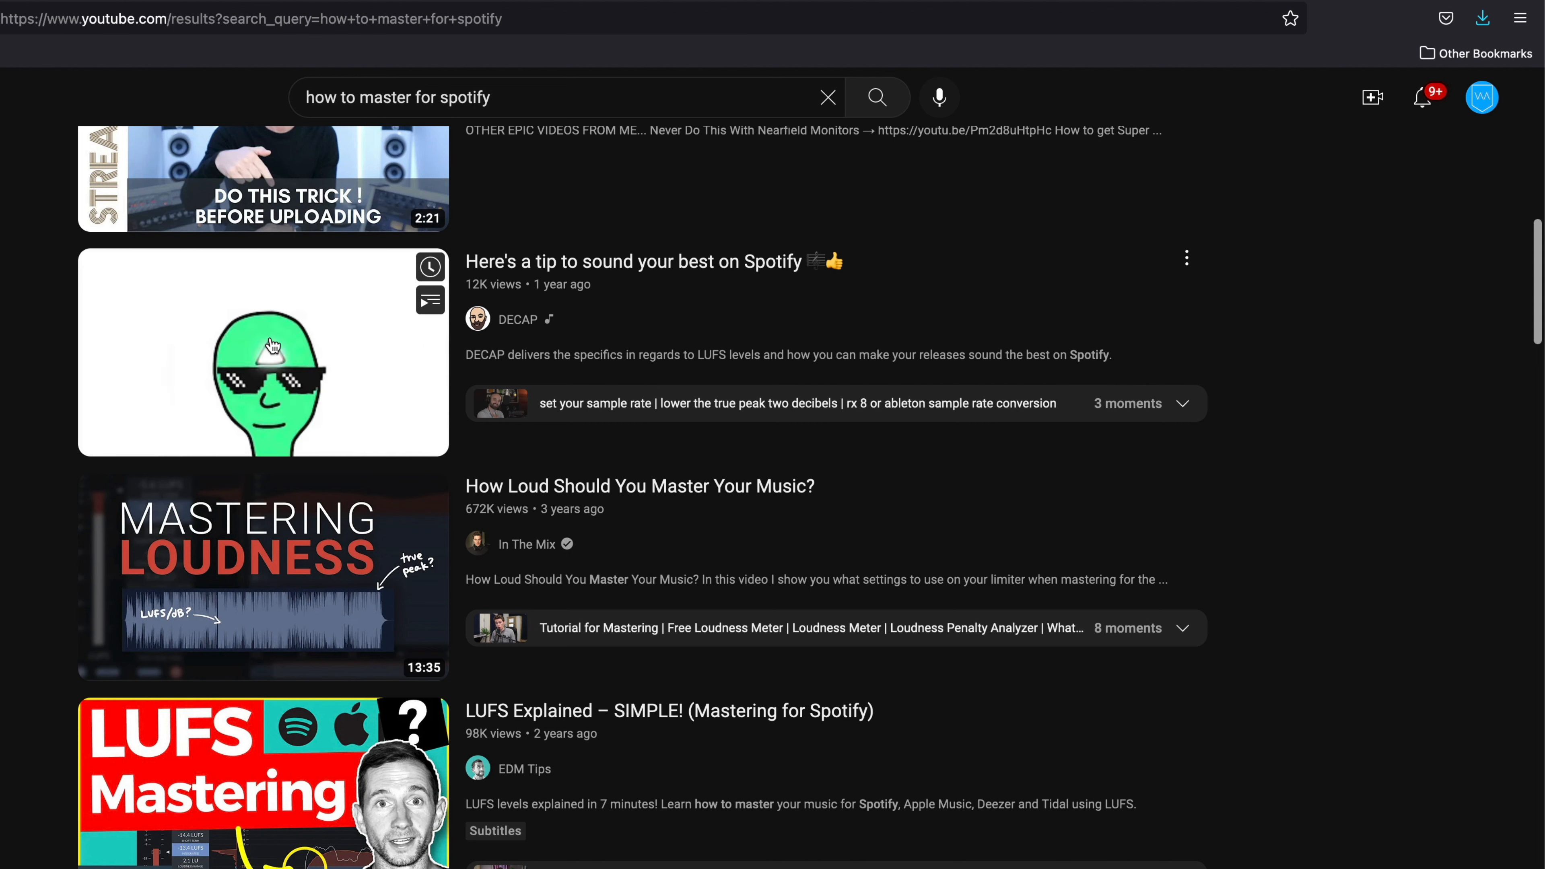
pyautogui.moveTo(241, 735)
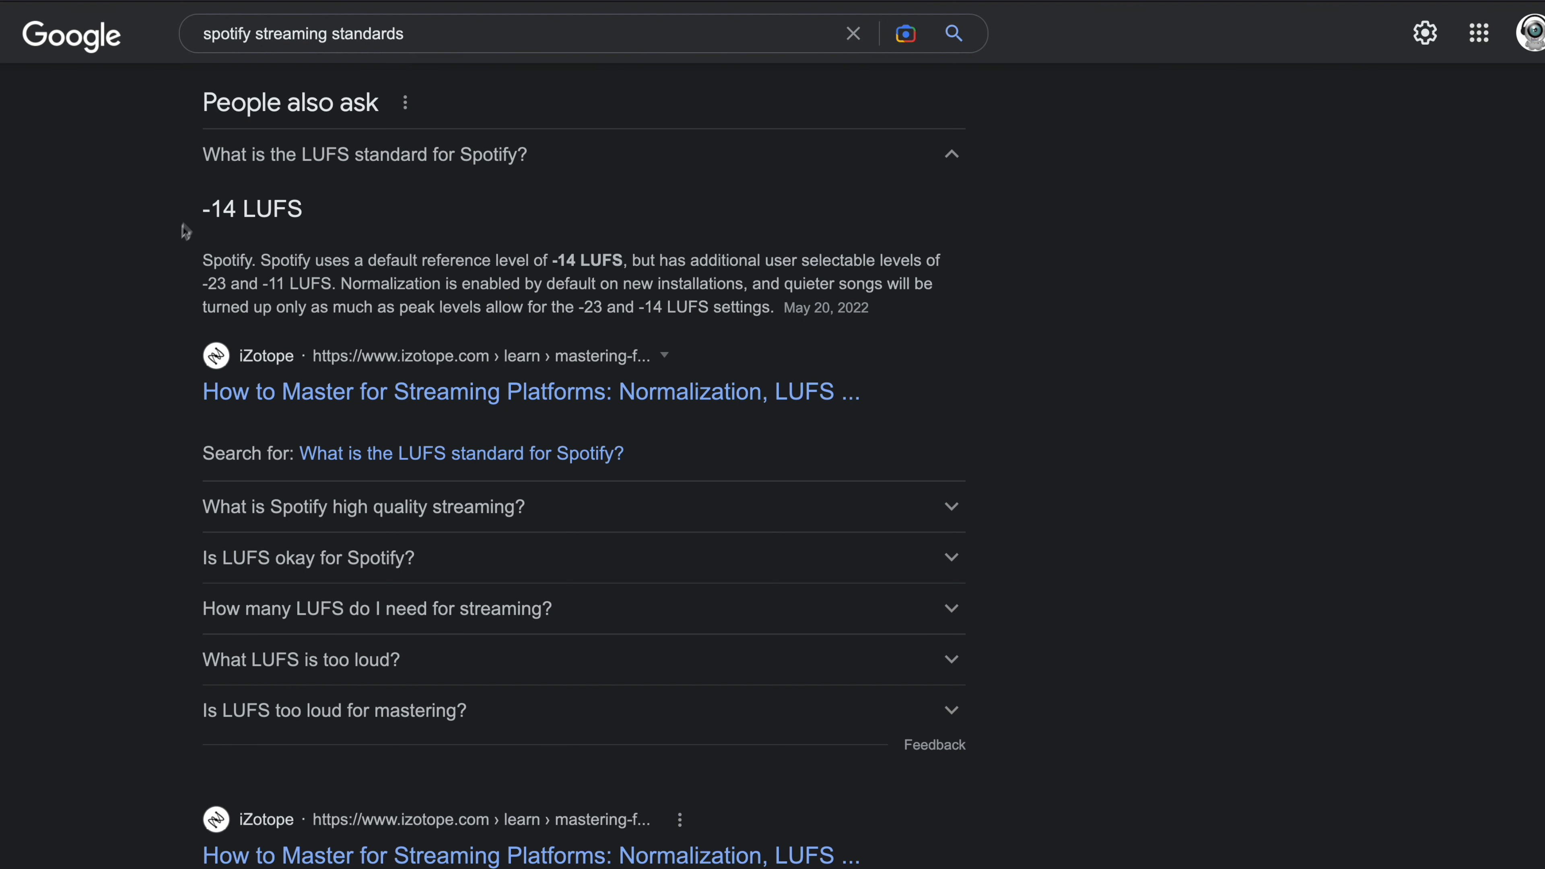
pyautogui.moveTo(203, 160); pyautogui.dragTo(952, 324)
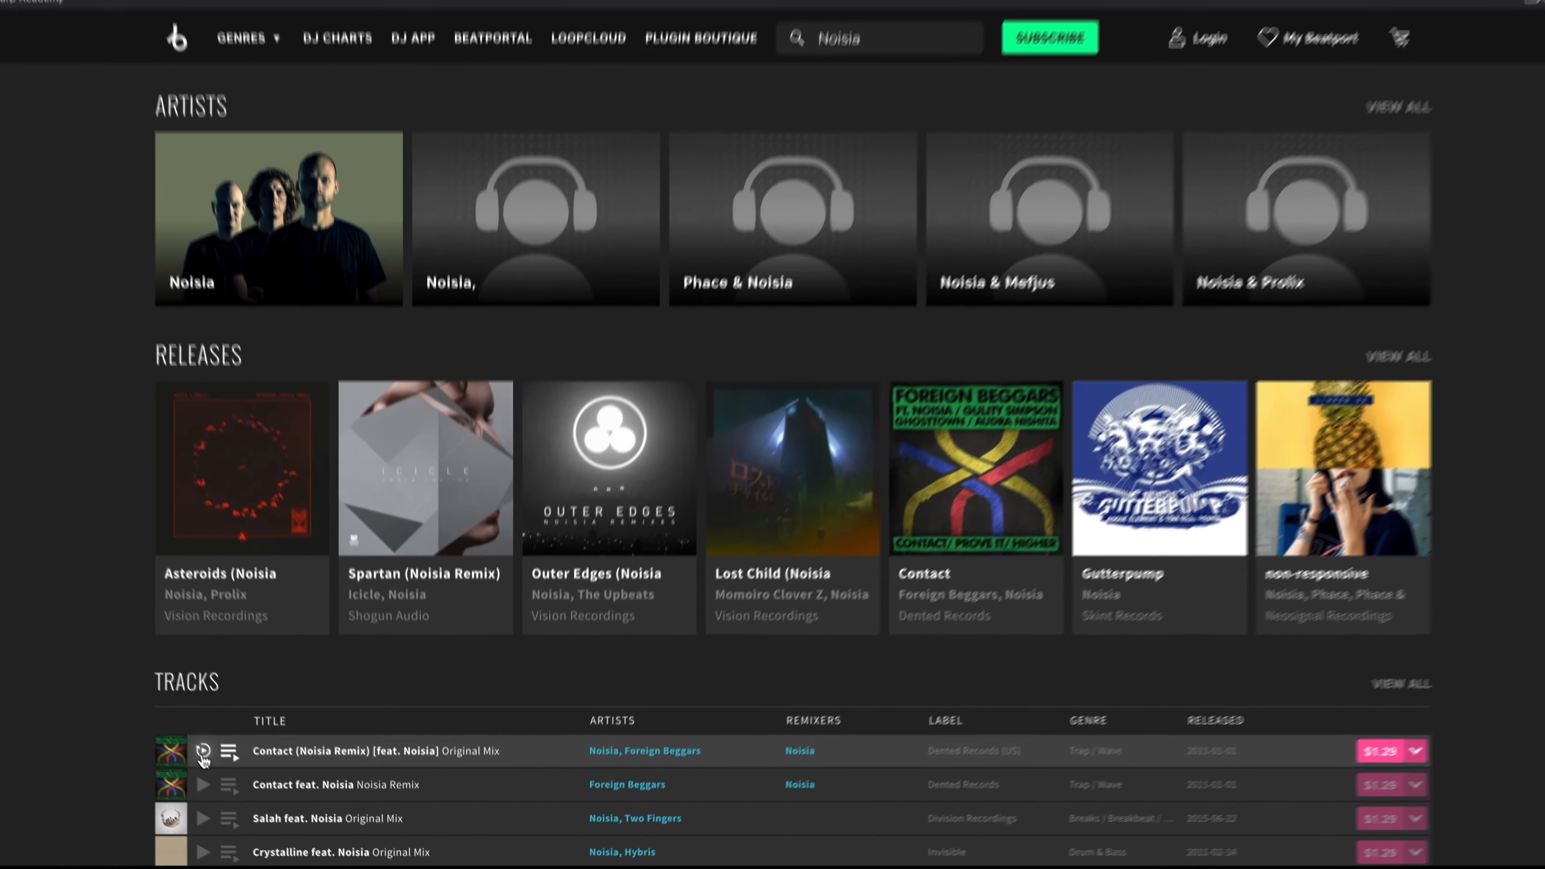
# - Preview the first three tracks in Beatport's search results for Noisia
pyautogui.click(224, 778)
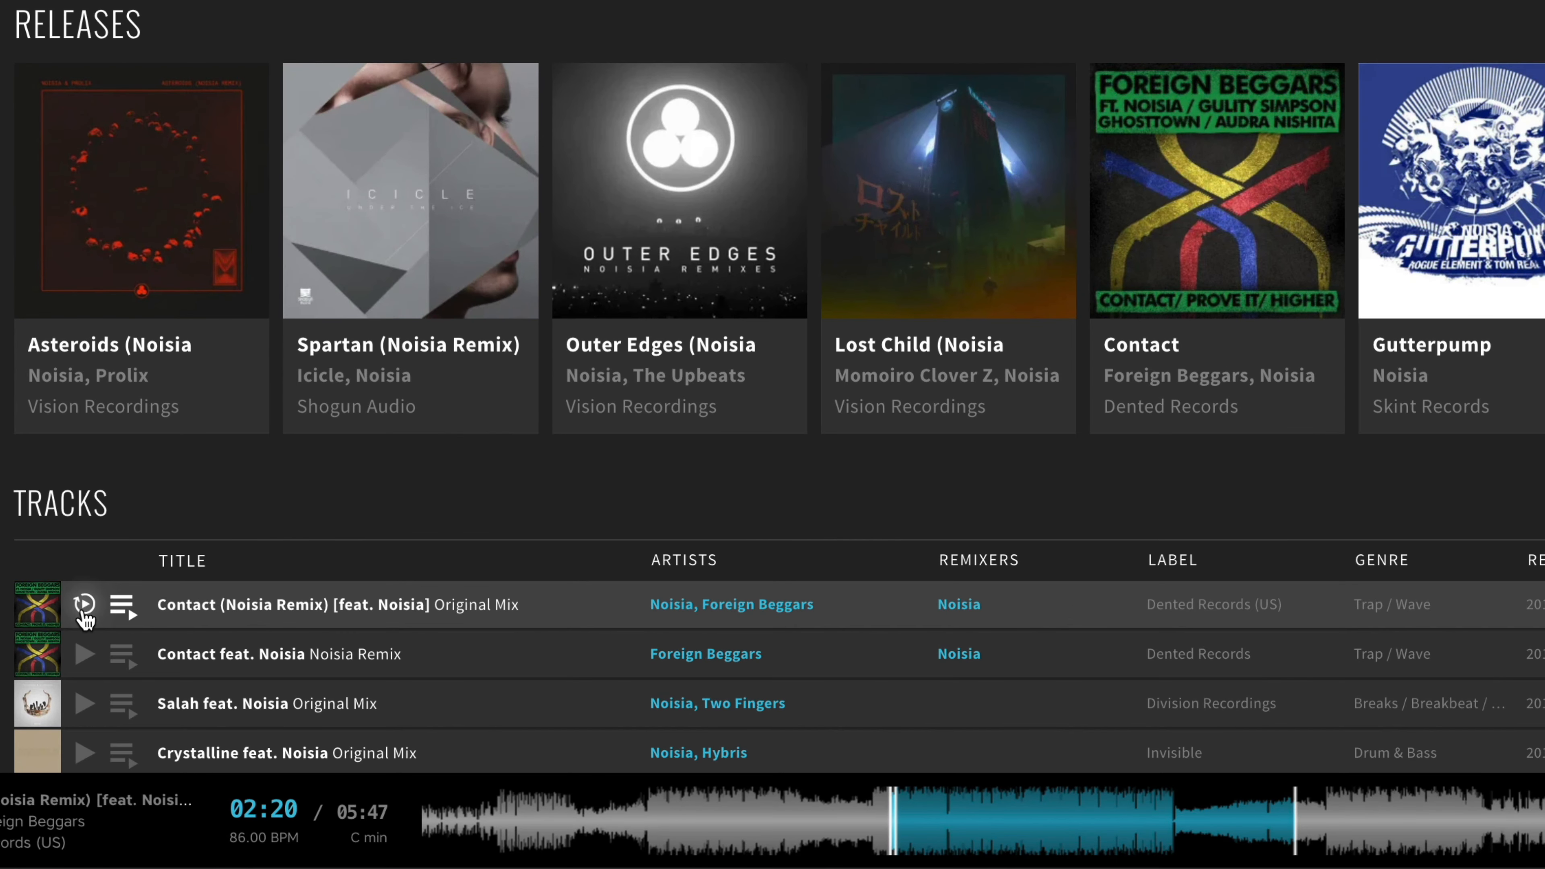
pyautogui.click(85, 656)
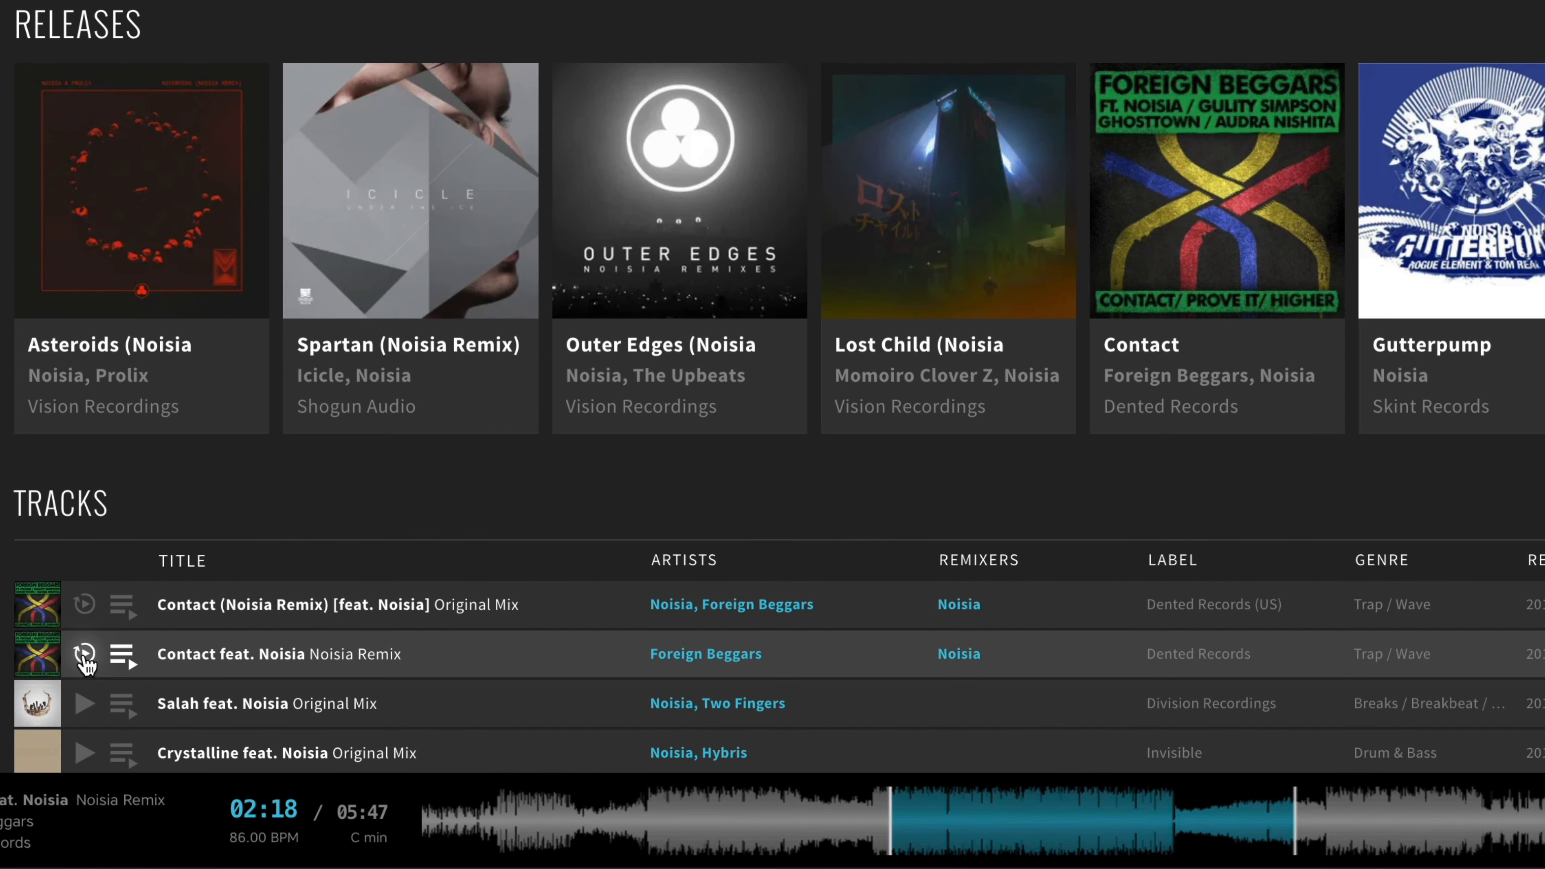
pyautogui.click(84, 709)
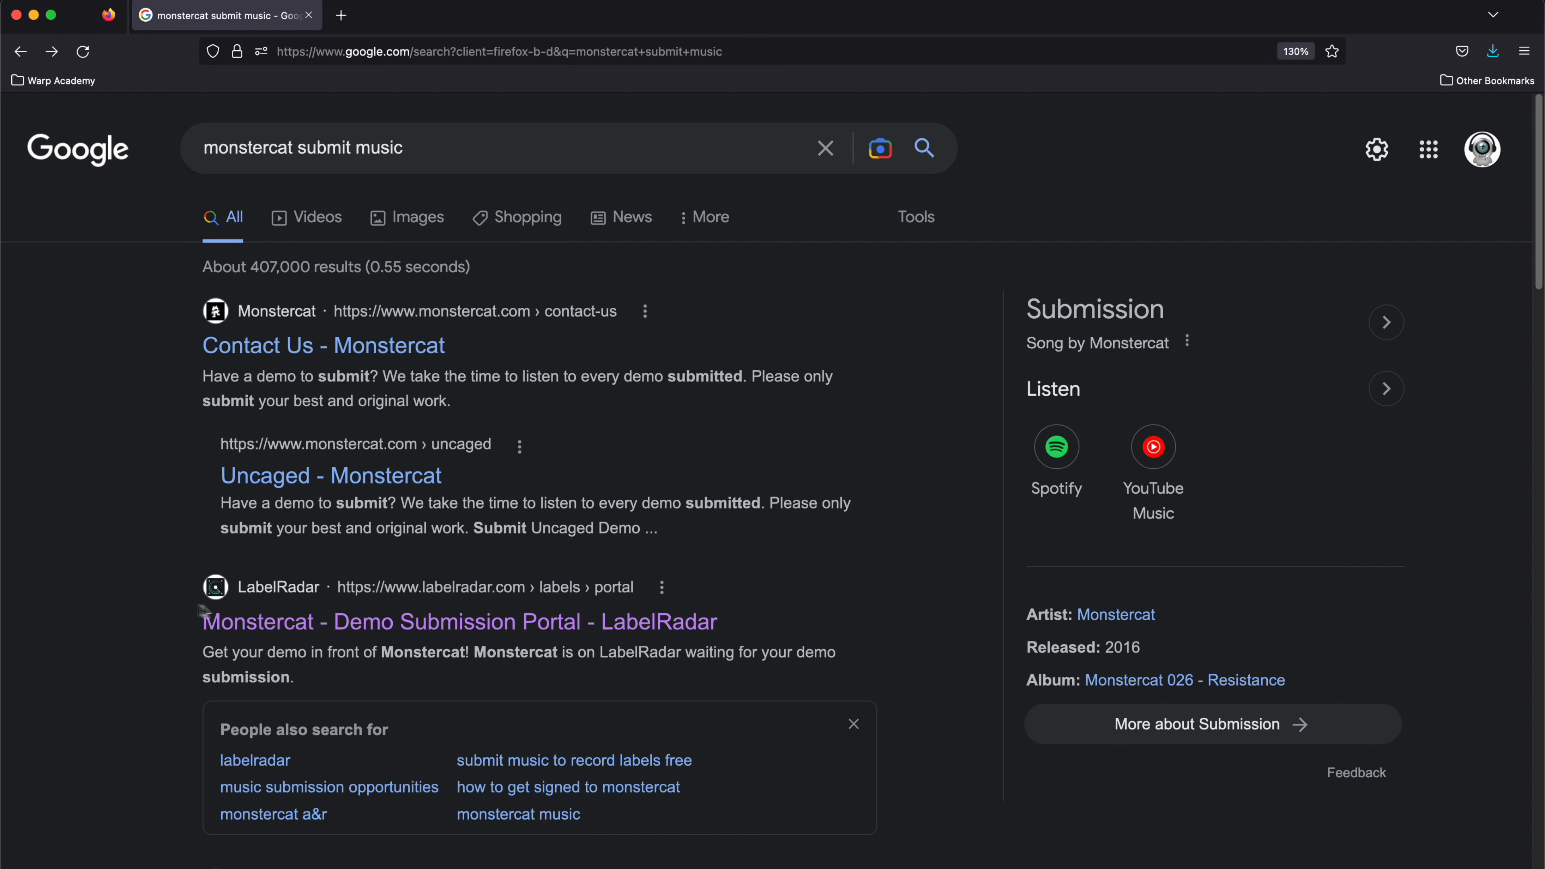
# - Open Monstercat's demo submission portal on LabelRadar and choose an MP3 to upload
pyautogui.click(290, 623)
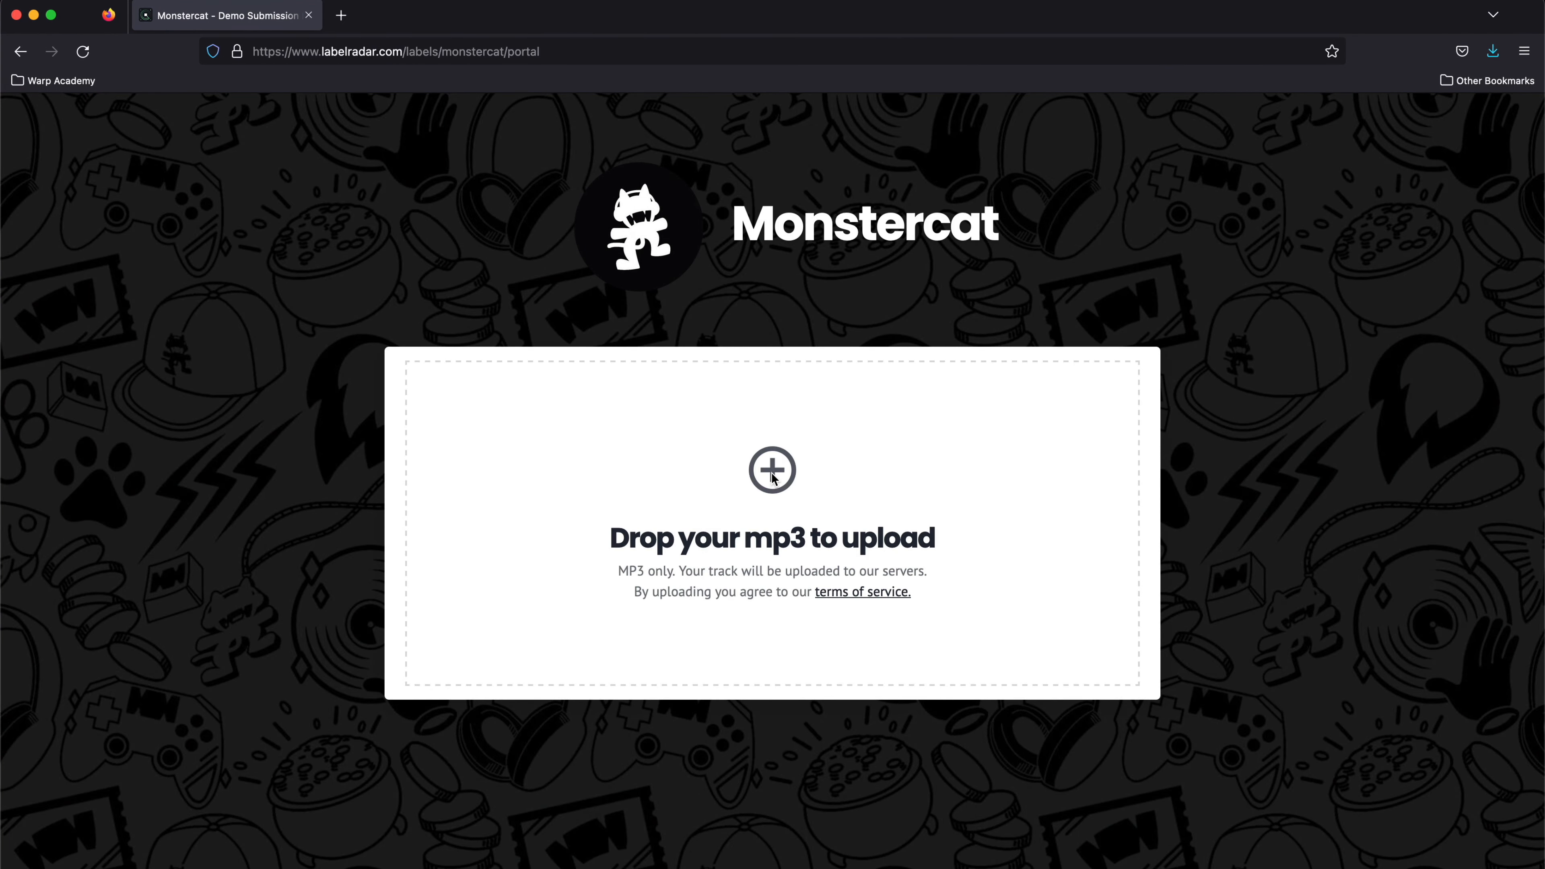
pyautogui.click(772, 478)
pyautogui.click(535, 237)
pyautogui.click(1315, 465)
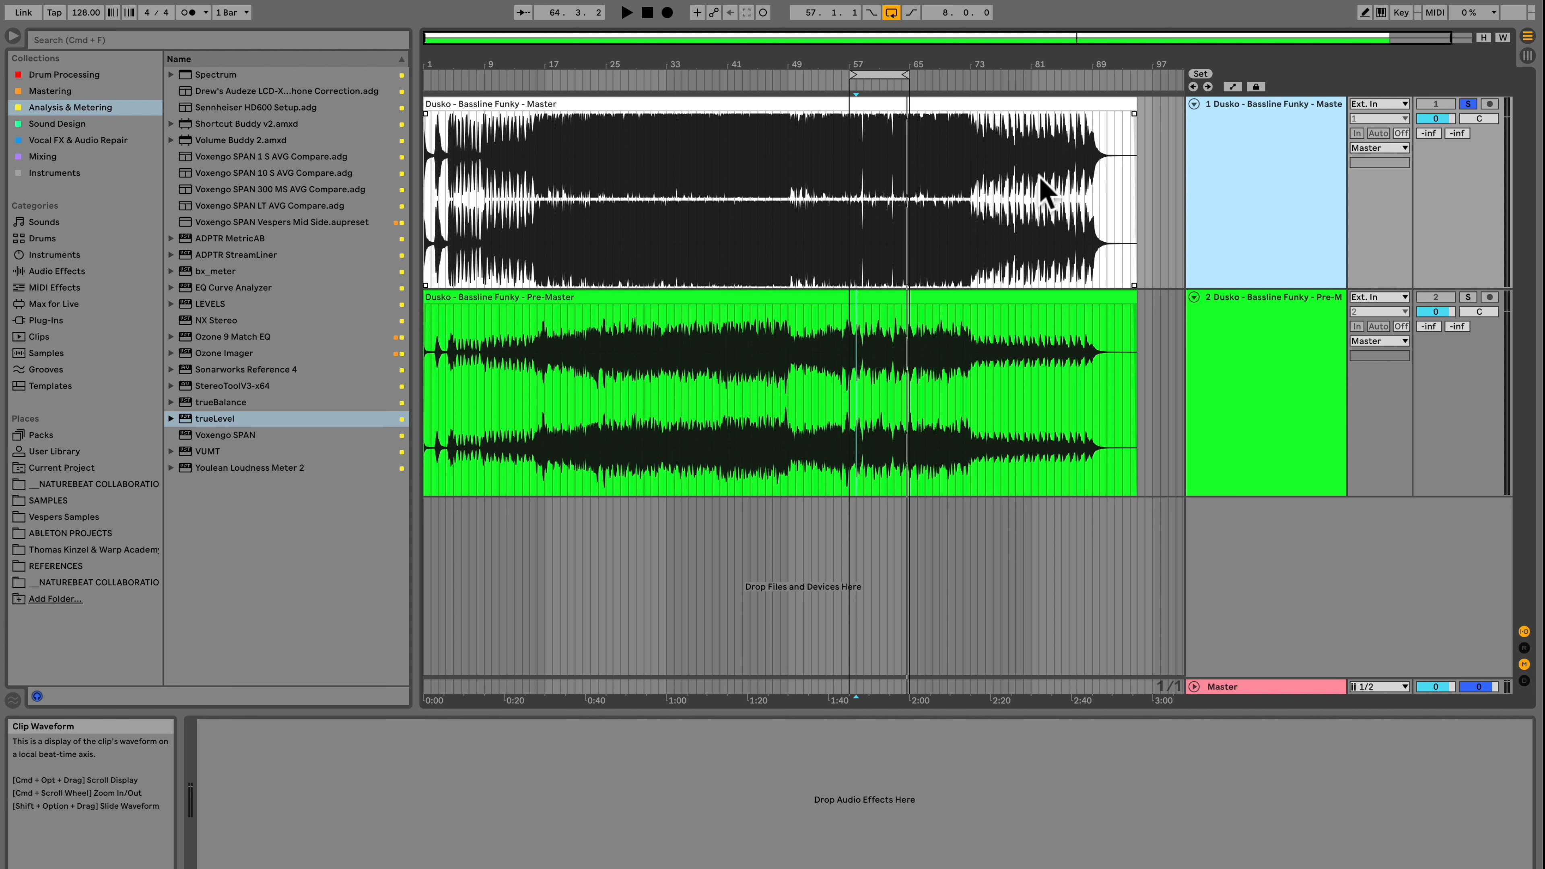
# - Switch back to Ableton Live and select bars 57 to 65 of the Master track's clip
pyautogui.click(850, 185)
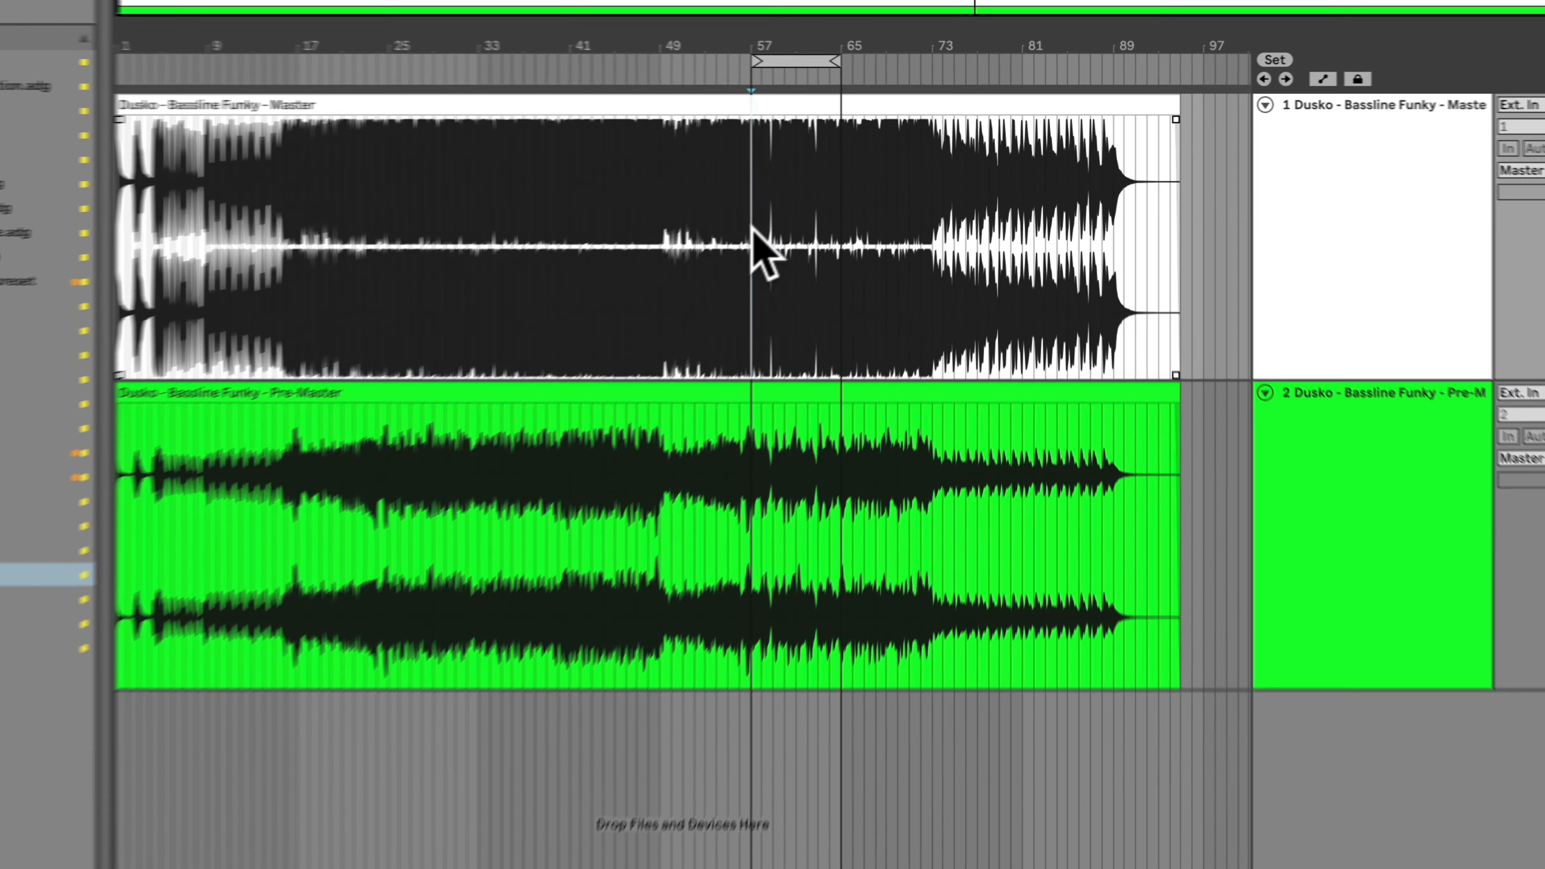
pyautogui.moveTo(753, 228); pyautogui.dragTo(845, 247)
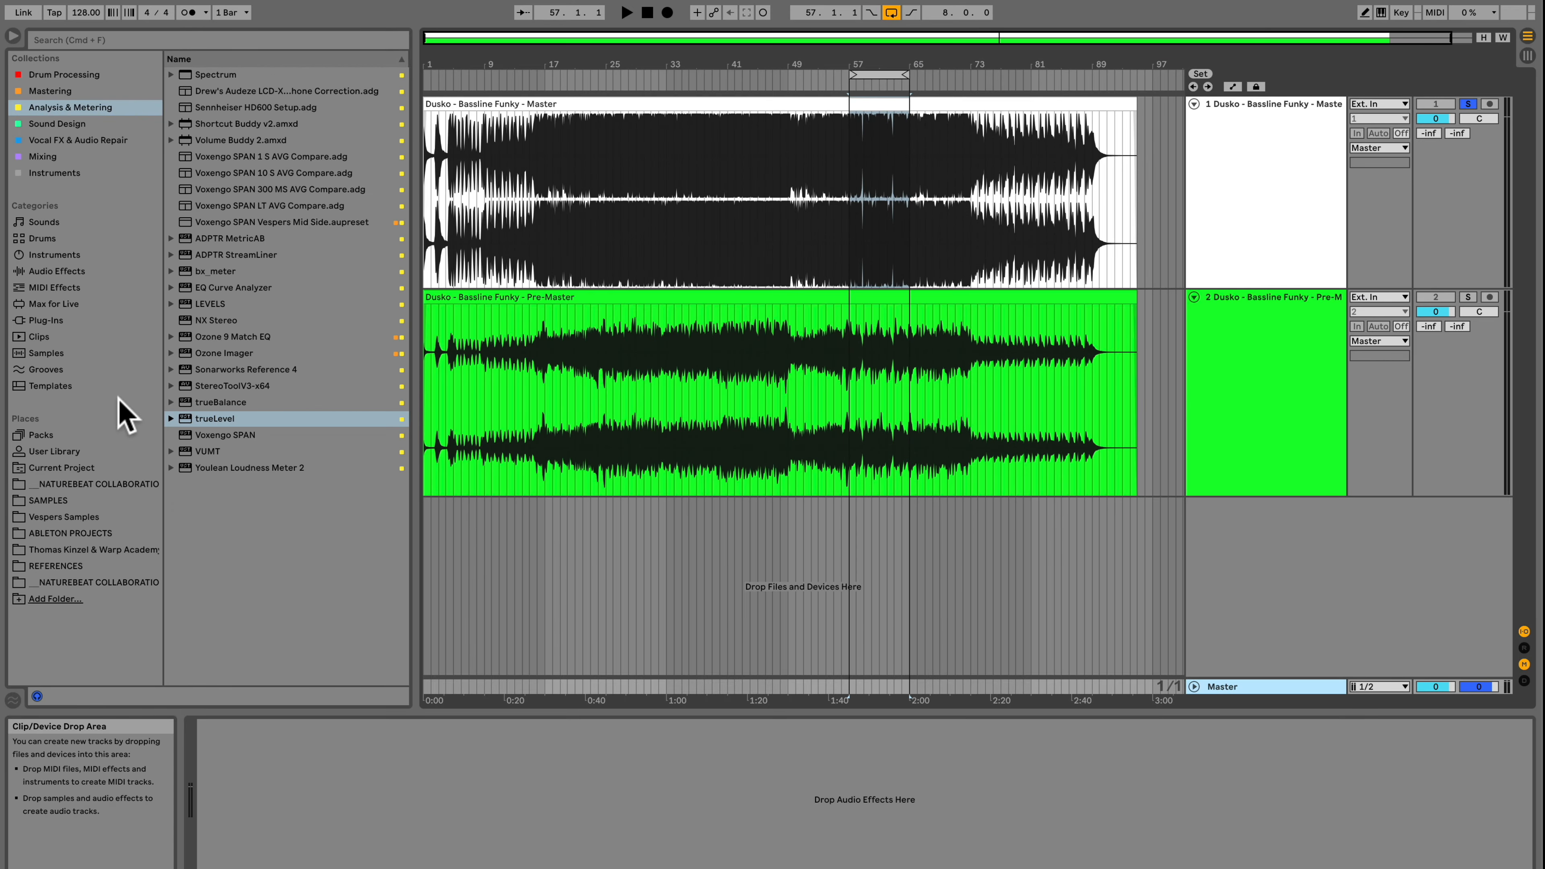
# - Load trueLevel and trueBalance onto the Master channel, accepting trueBalance's usage-data request, and arrange their windows side by side
pyautogui.moveTo(188, 429); pyautogui.dragTo(334, 793)
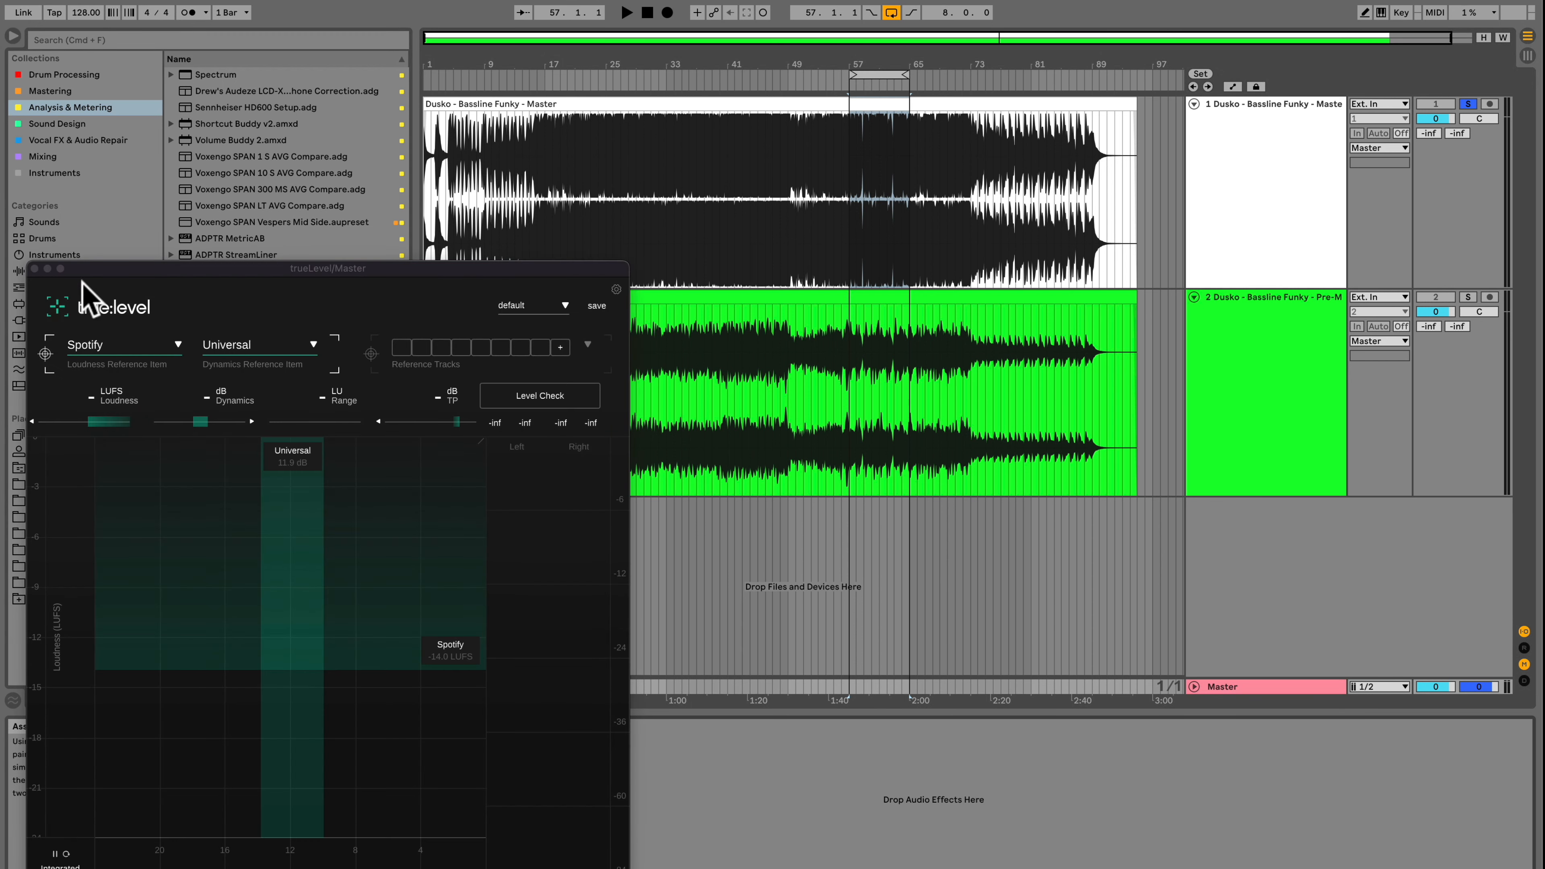
pyautogui.moveTo(54, 267); pyautogui.dragTo(931, 111)
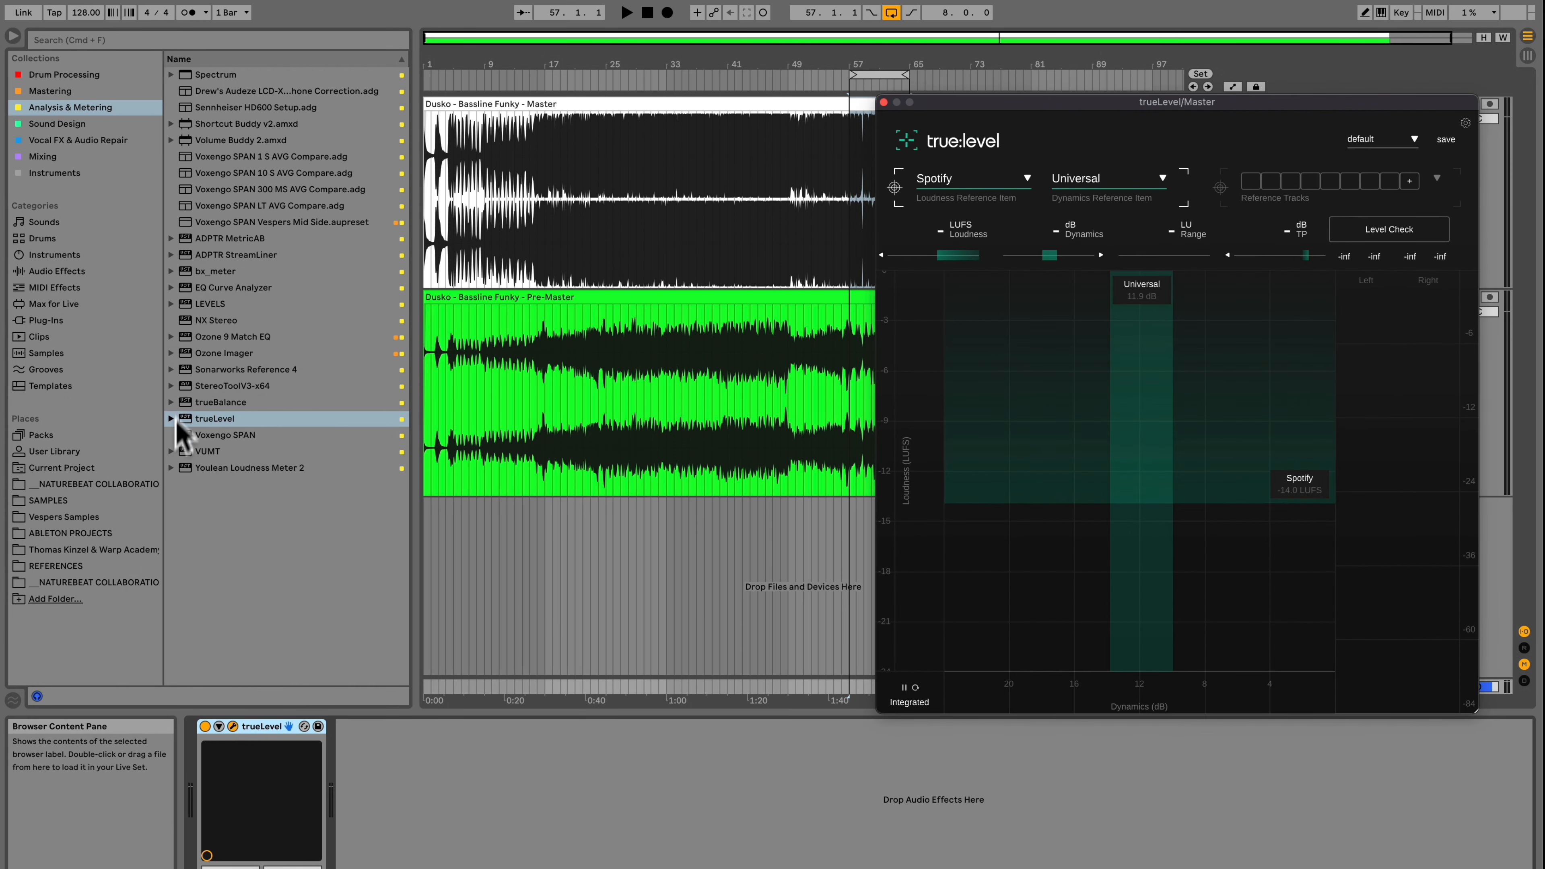
pyautogui.moveTo(213, 402); pyautogui.dragTo(446, 793)
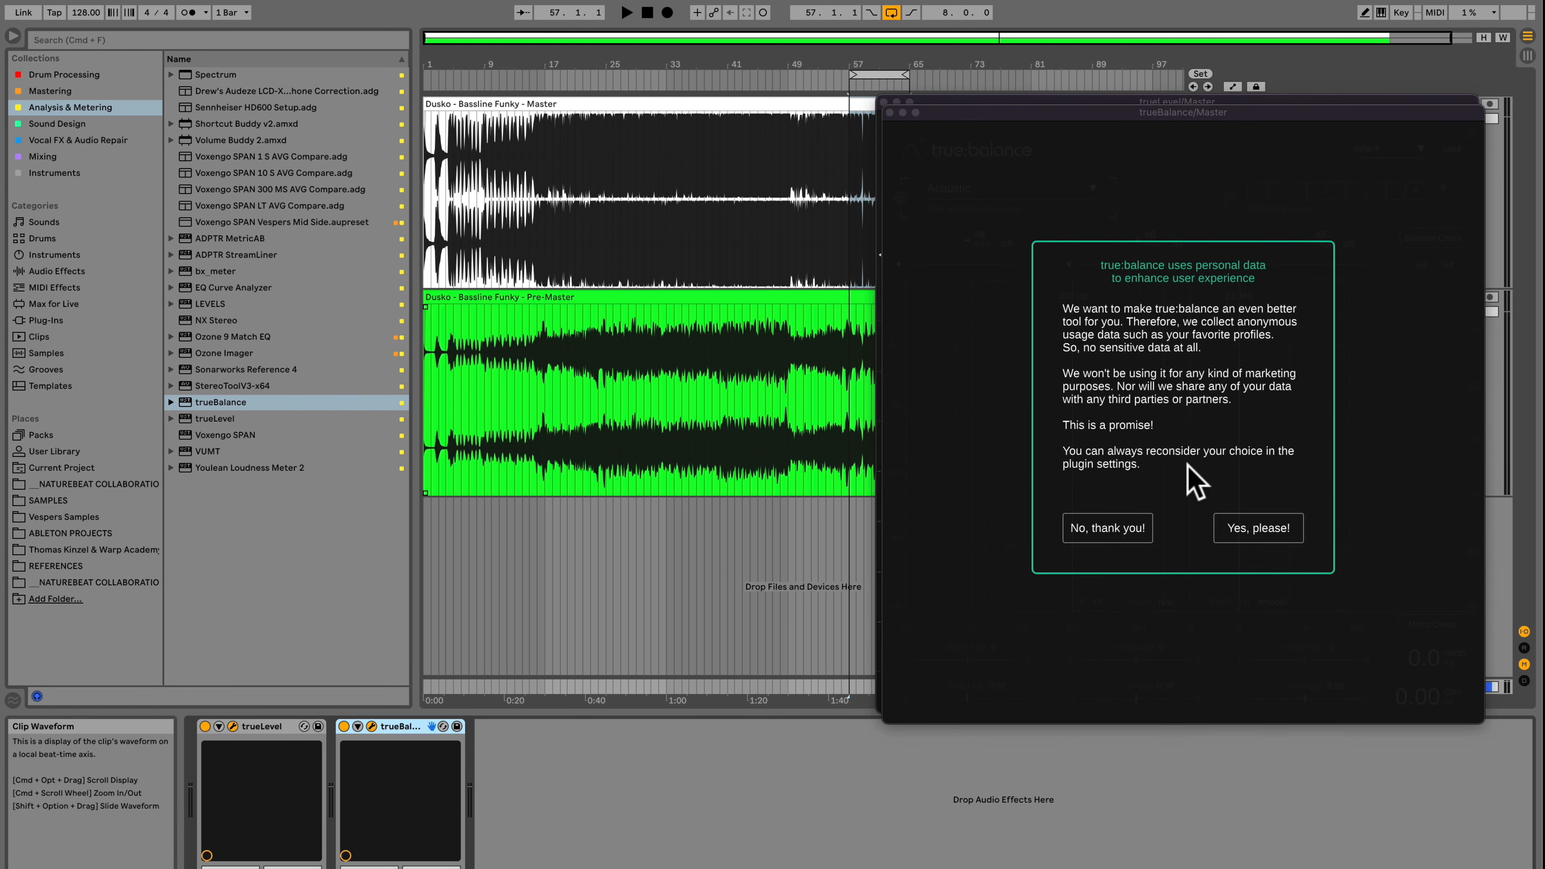
pyautogui.click(1269, 530)
pyautogui.moveTo(1097, 104); pyautogui.dragTo(477, 116)
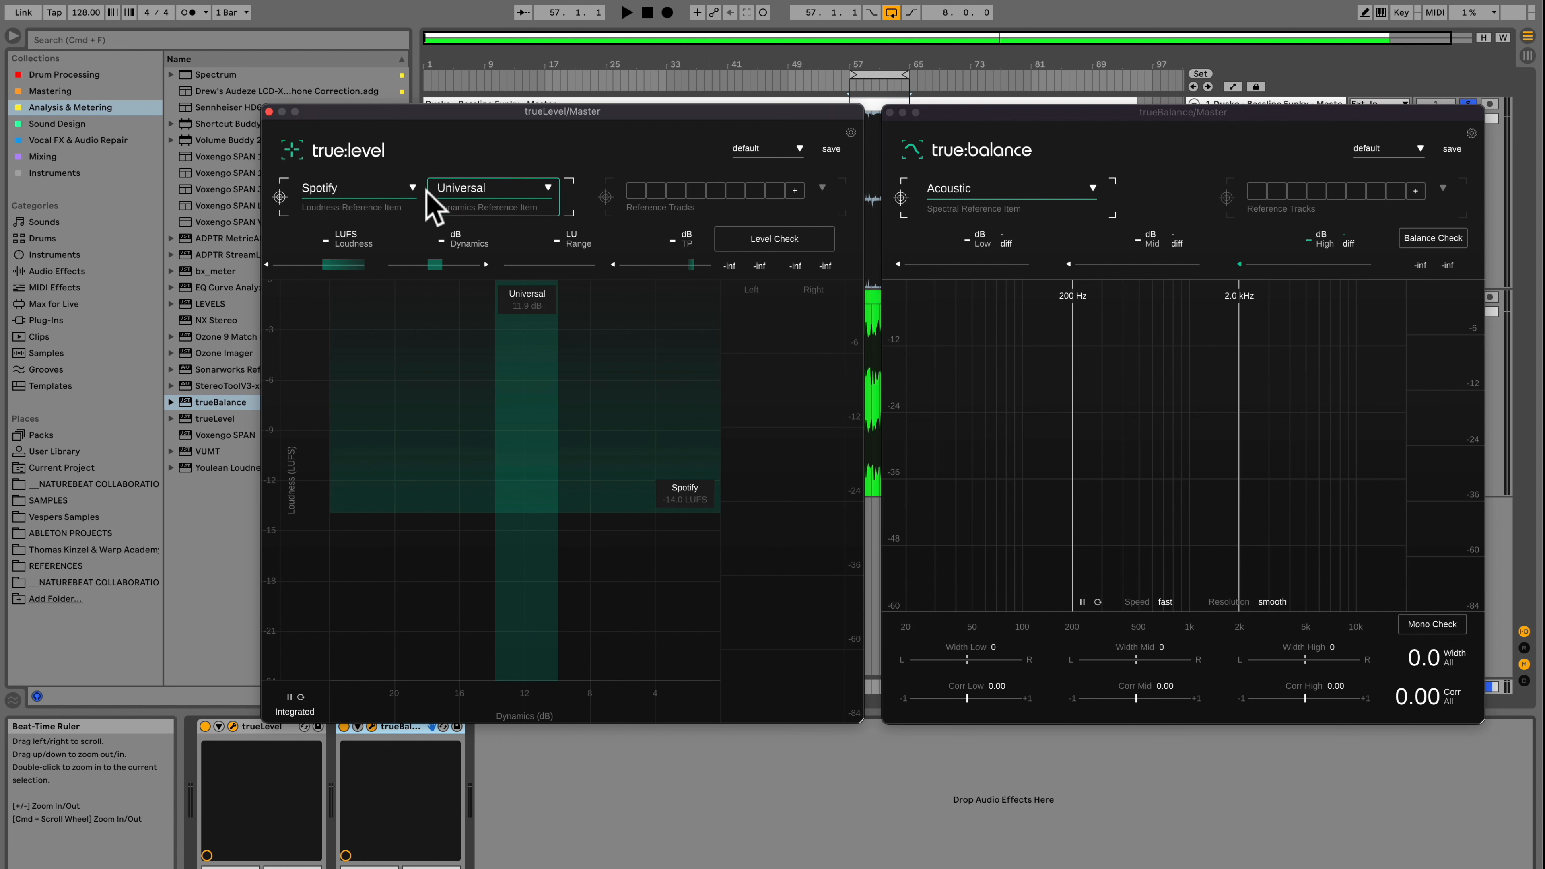
# - Browse trueLevel's loudness references, keeping Spotify, and set the dynamics reference to Electronic | Bass Music
pyautogui.click(414, 190)
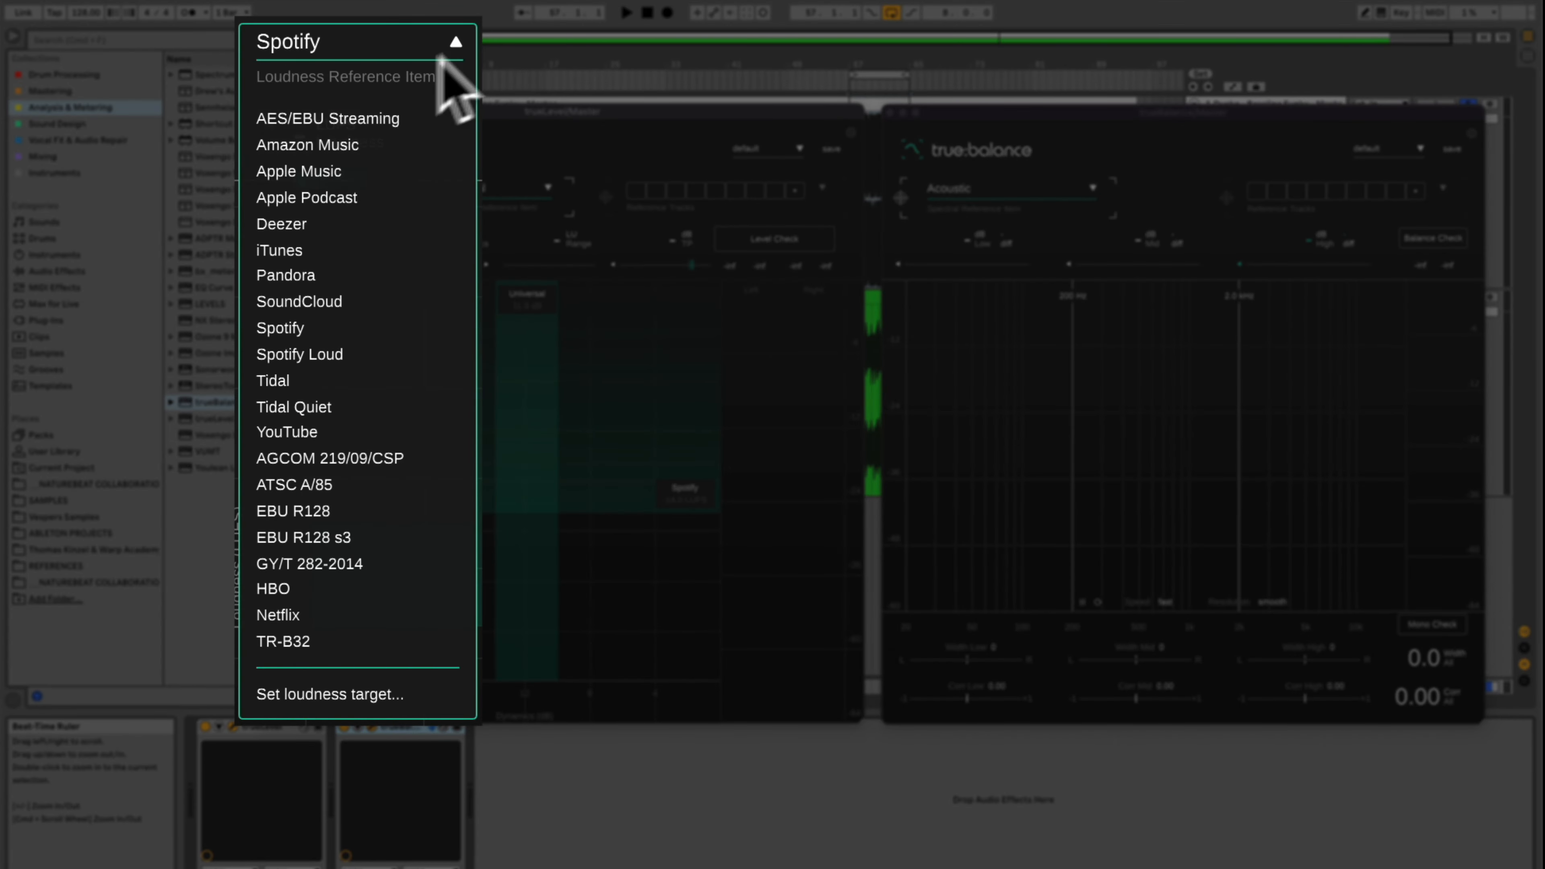
pyautogui.click(457, 43)
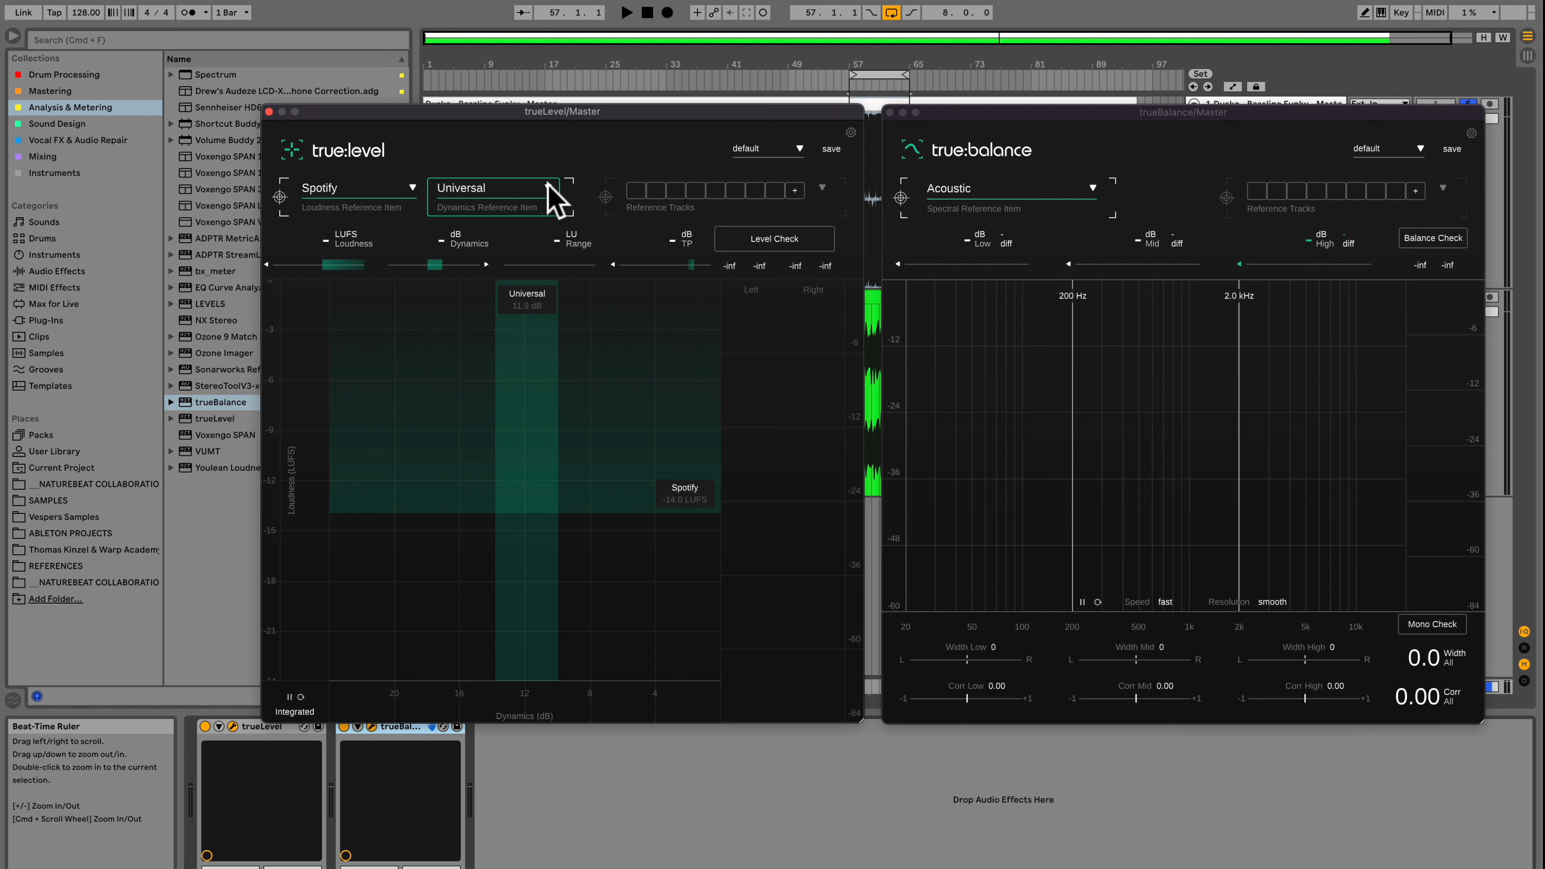
pyautogui.click(550, 193)
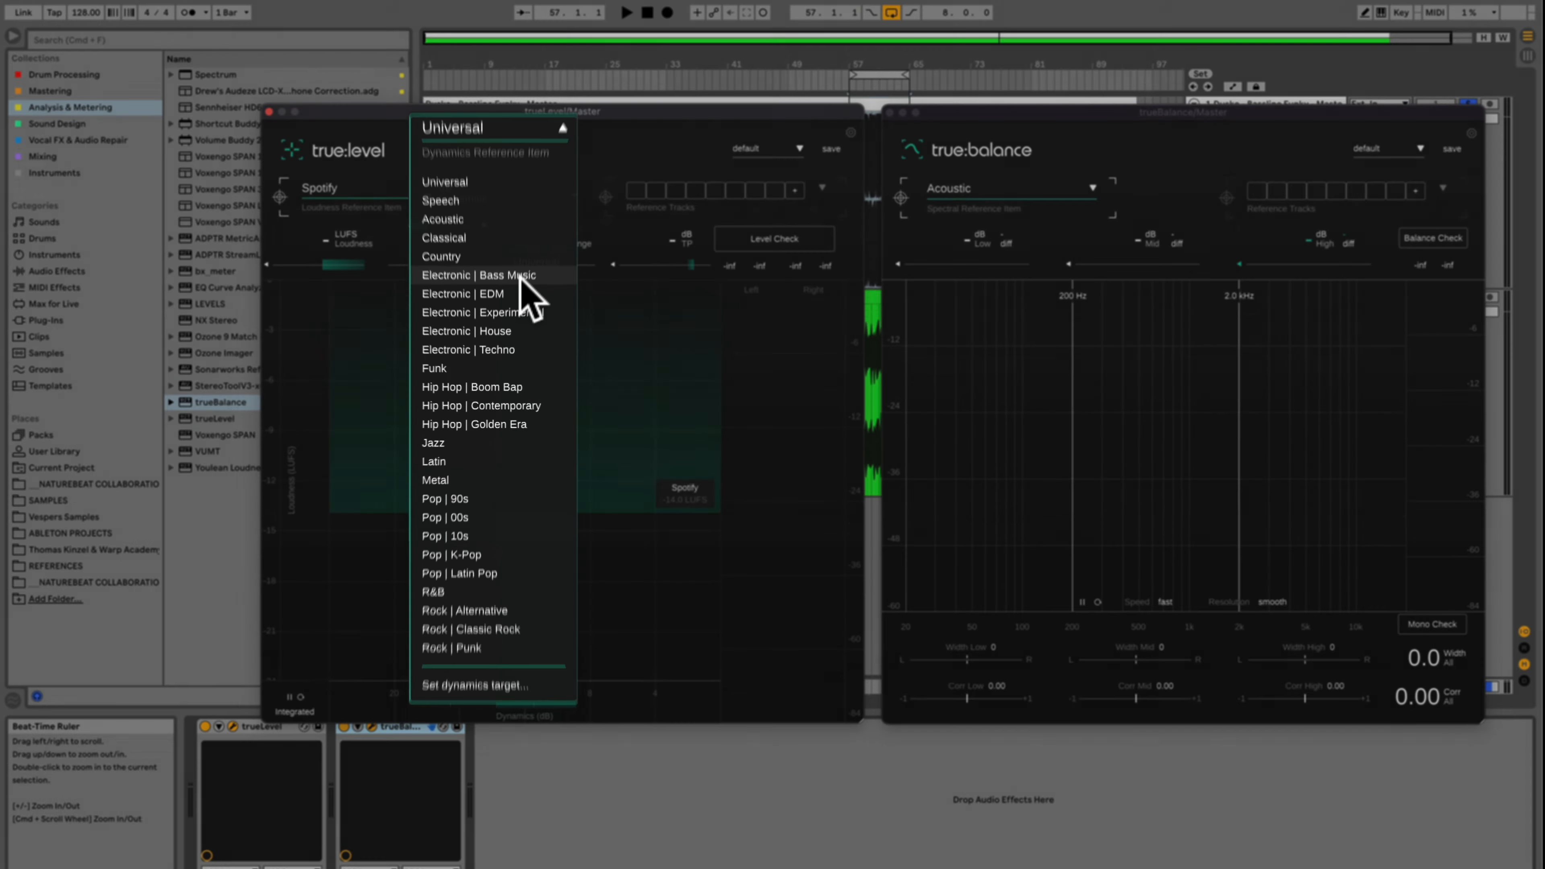
pyautogui.click(526, 242)
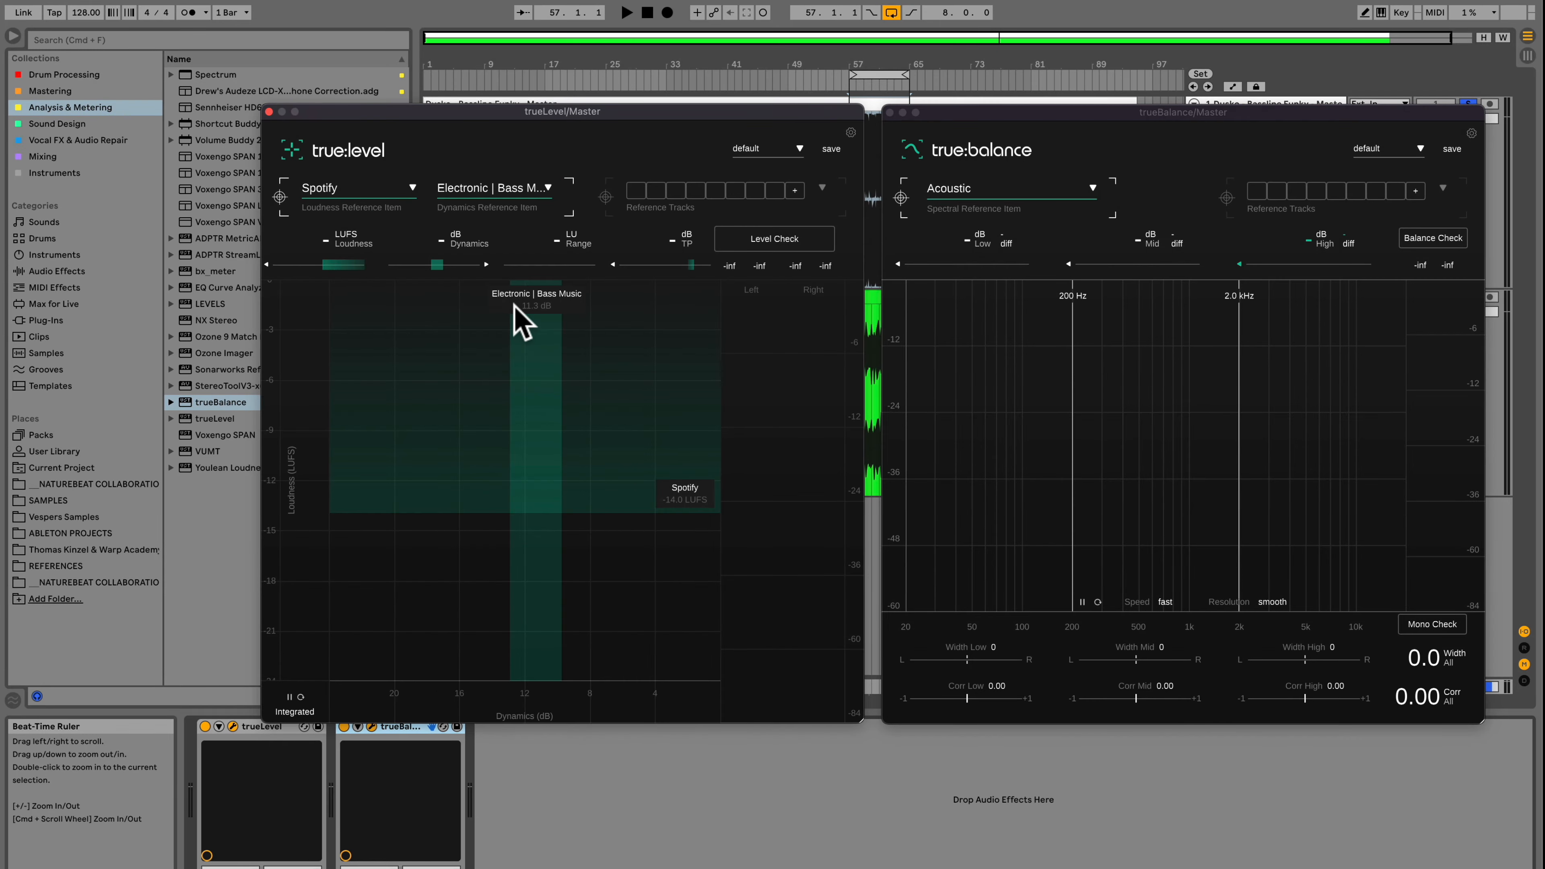
# - Close the trueBalance window and play the looped section to measure its levels in trueLevel
pyautogui.click(889, 112)
pyautogui.moveTo(736, 112); pyautogui.dragTo(1360, 183)
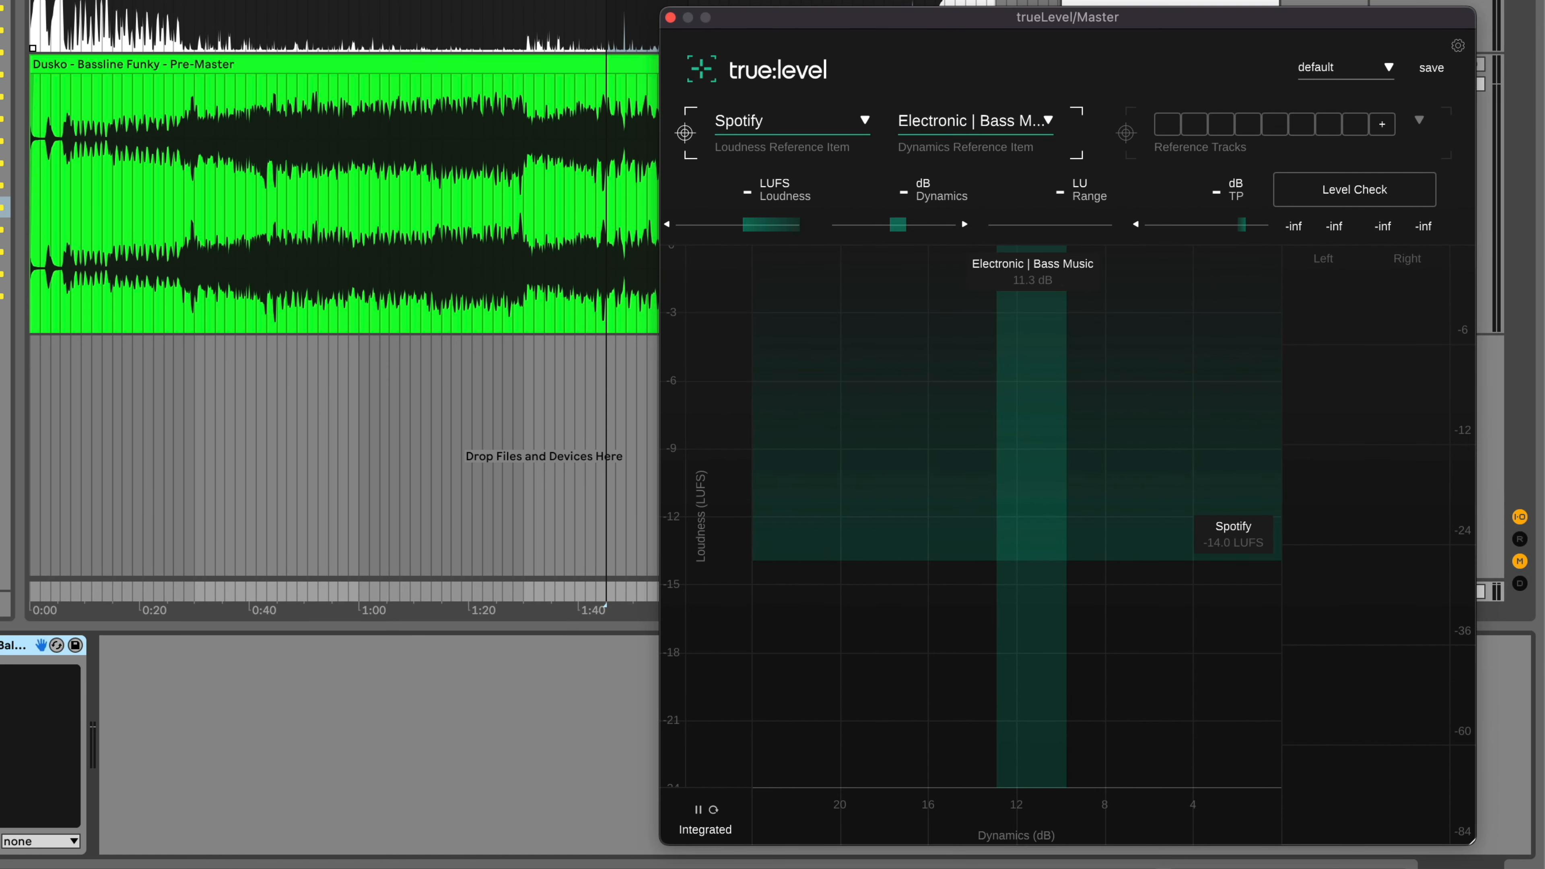
pyautogui.press('space')
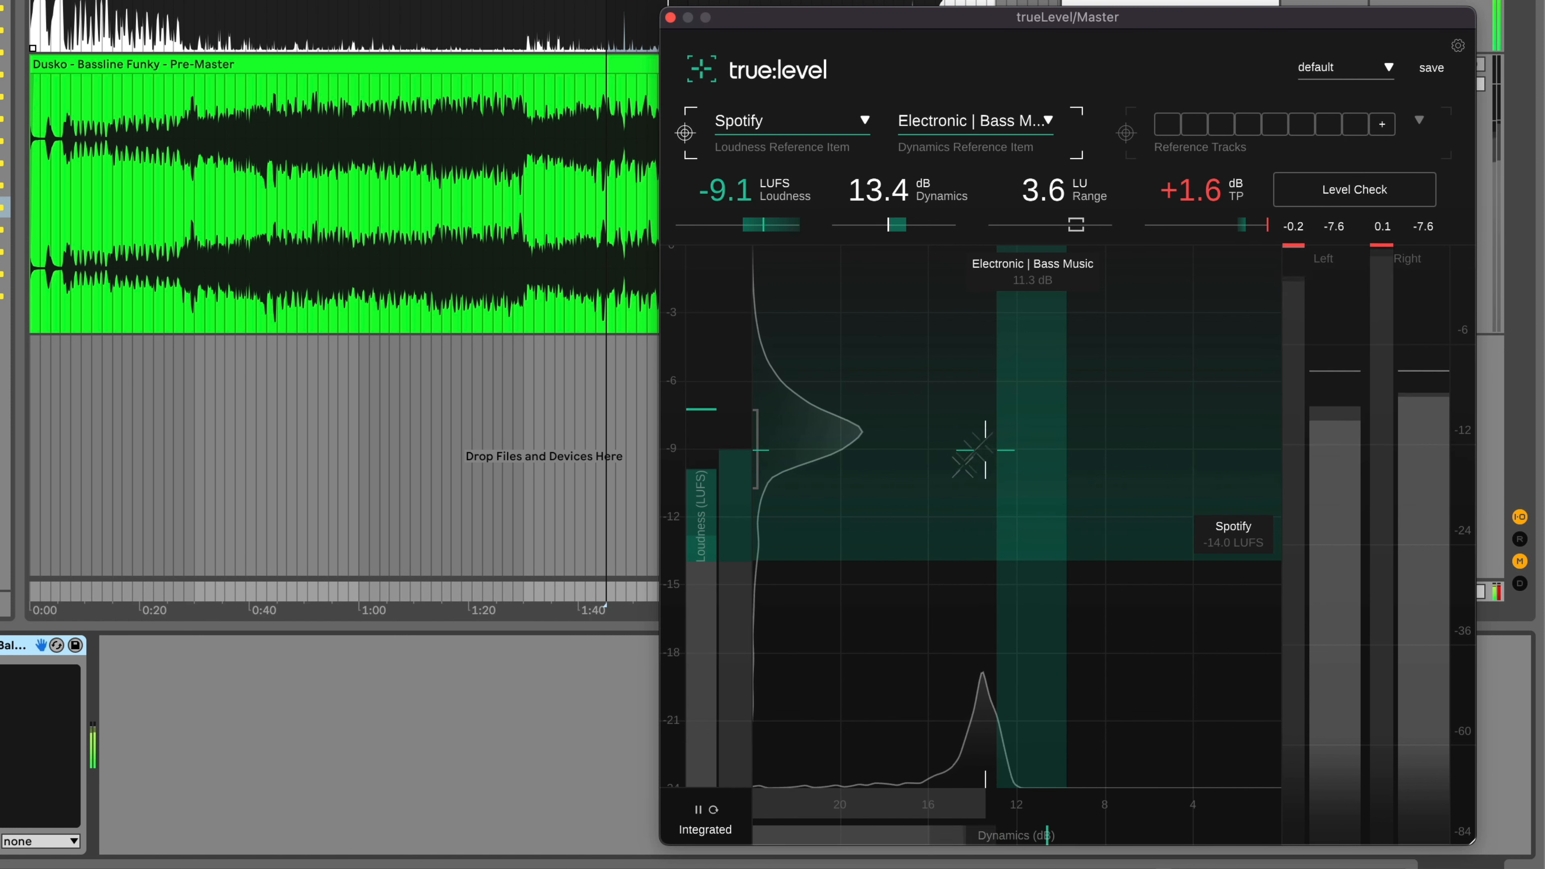
pyautogui.press('space')
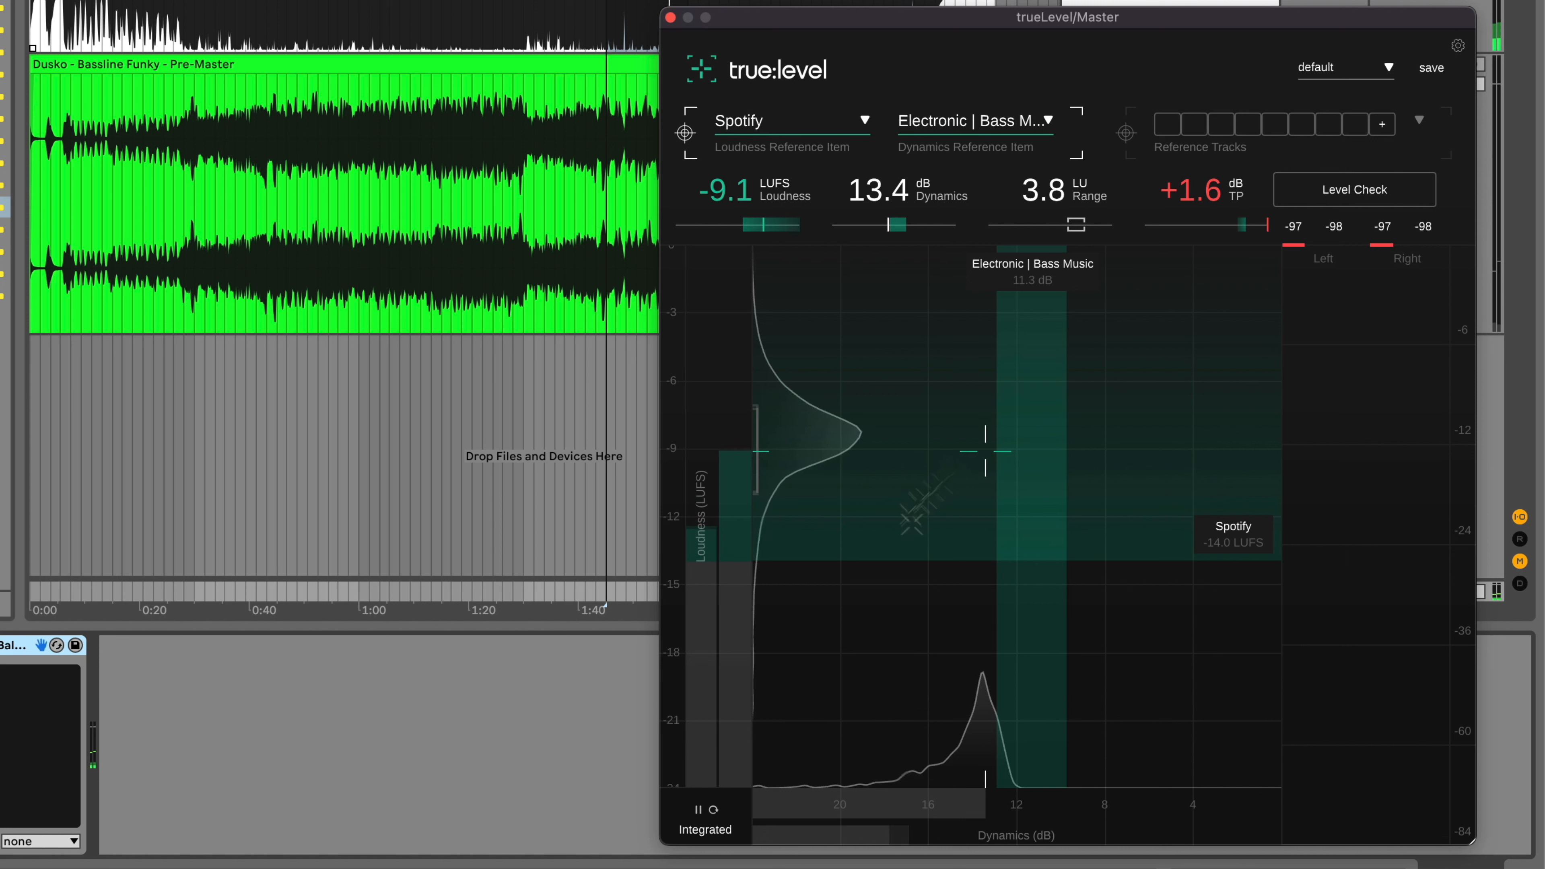
# - Reset trueLevel's readings and measure the looped section again in Integrated mode
pyautogui.click(707, 830)
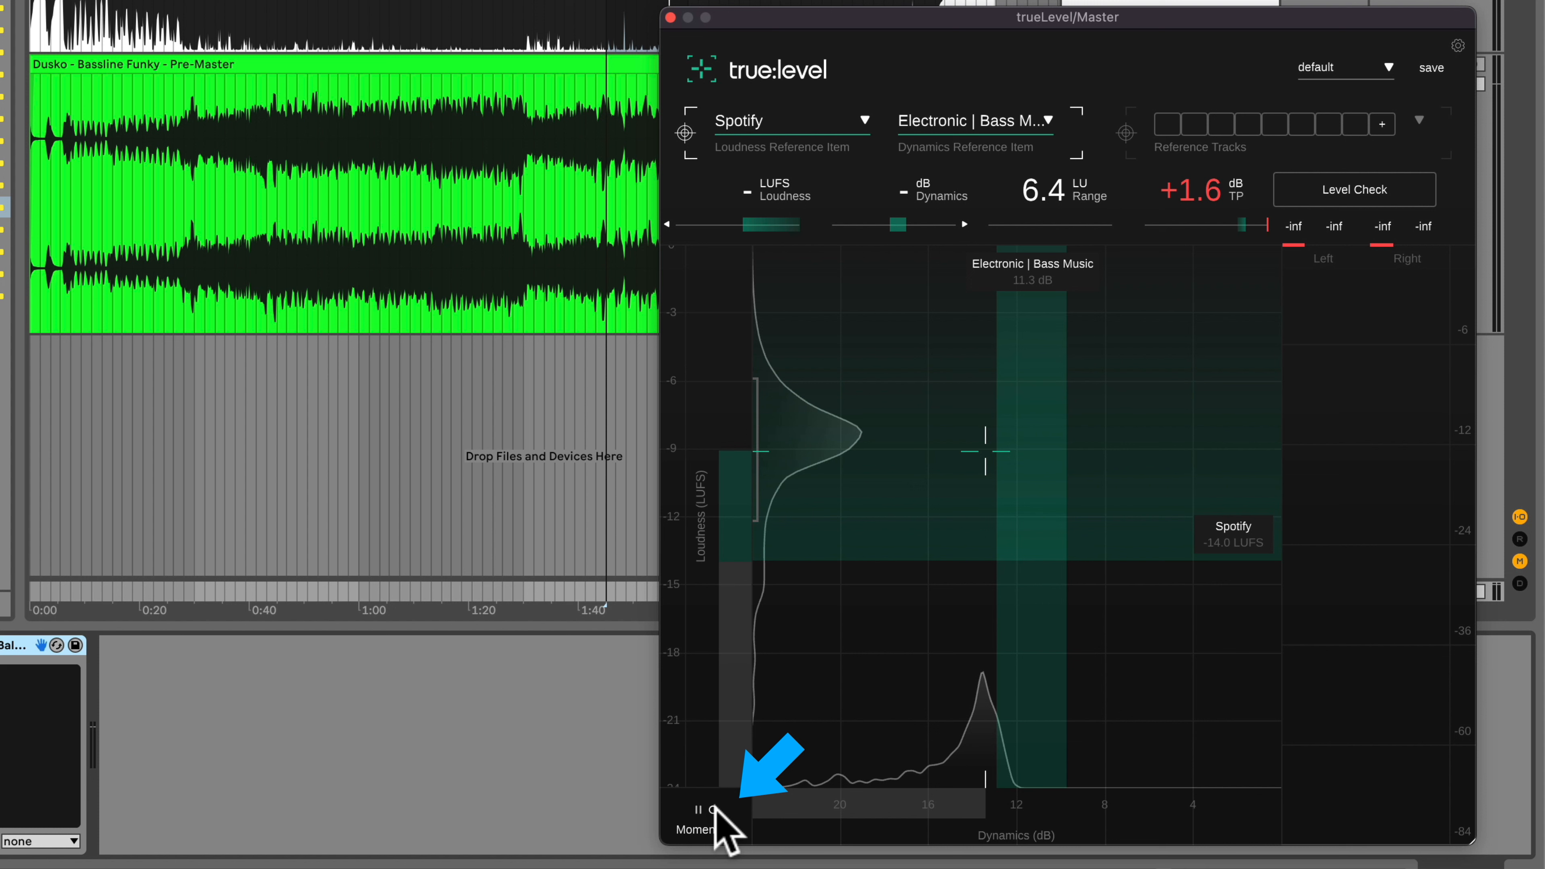
pyautogui.click(714, 811)
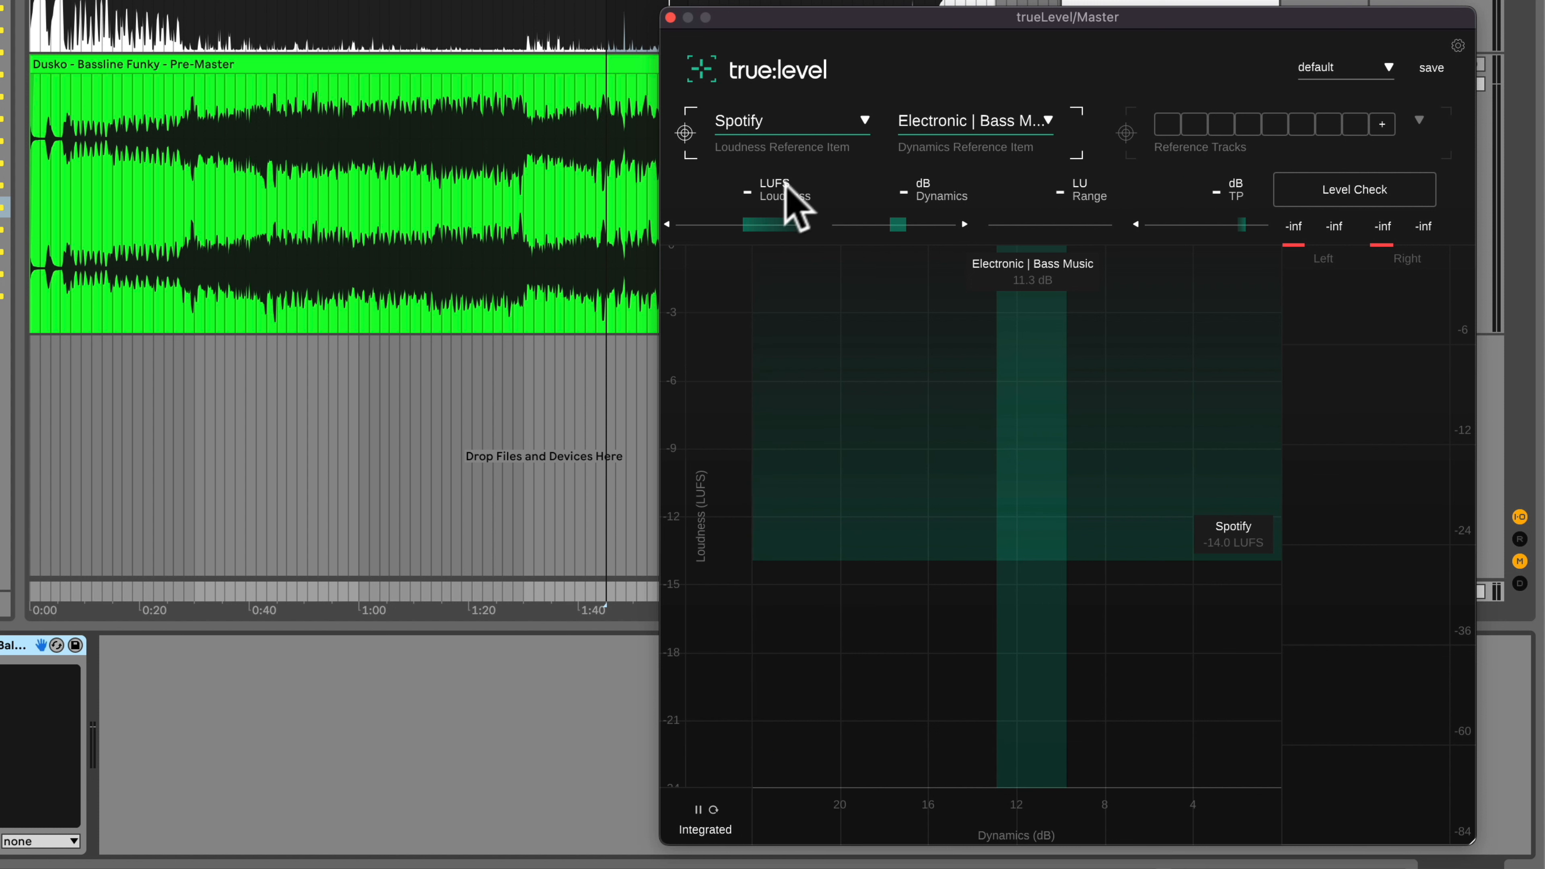
pyautogui.press('space')
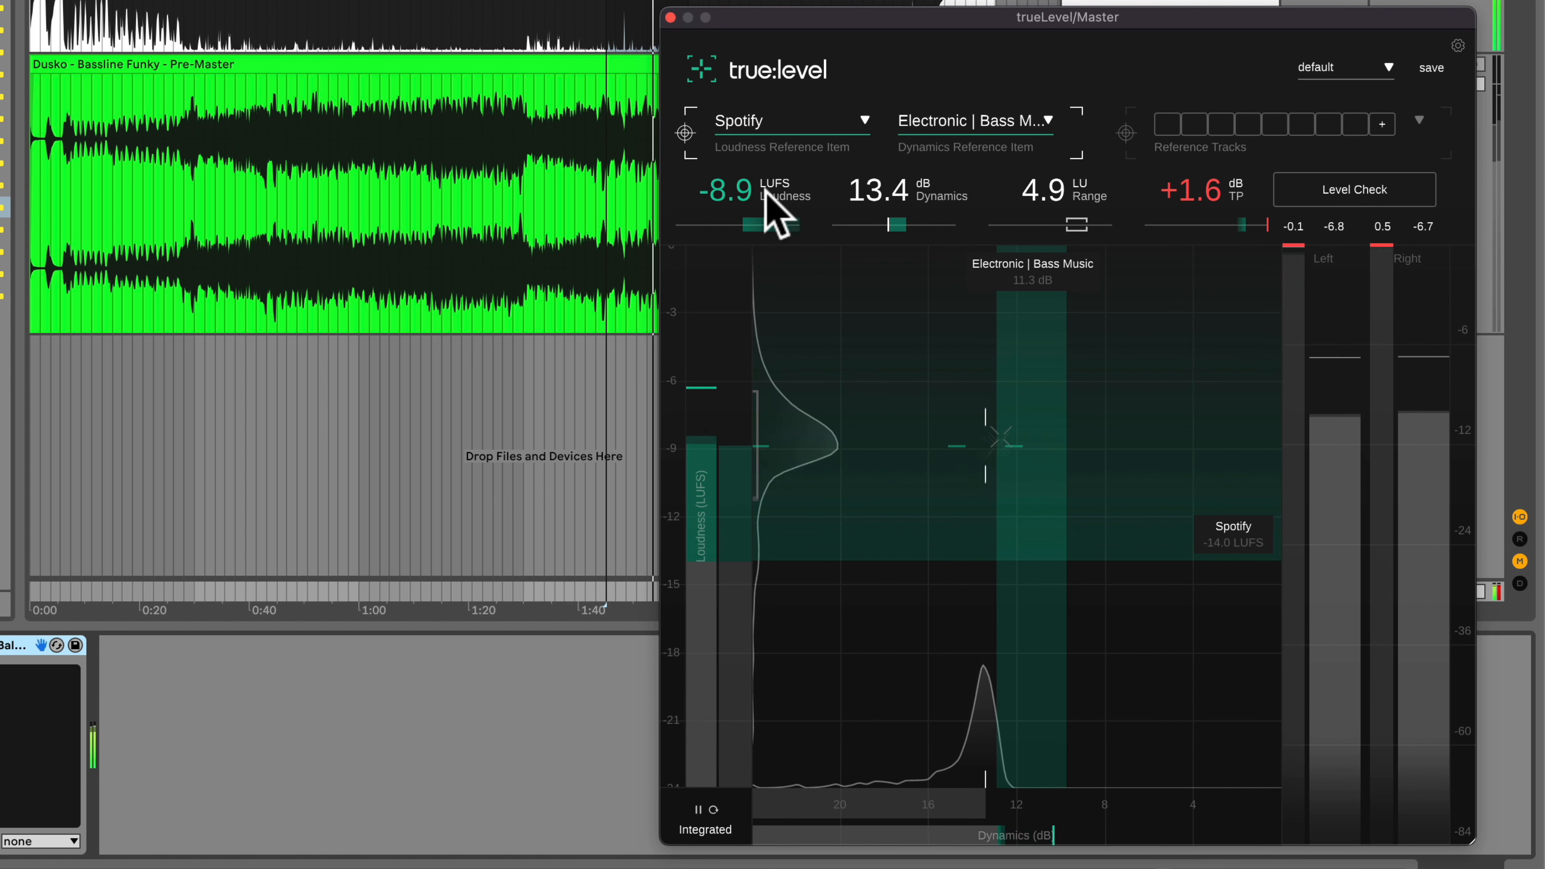
pyautogui.press('space')
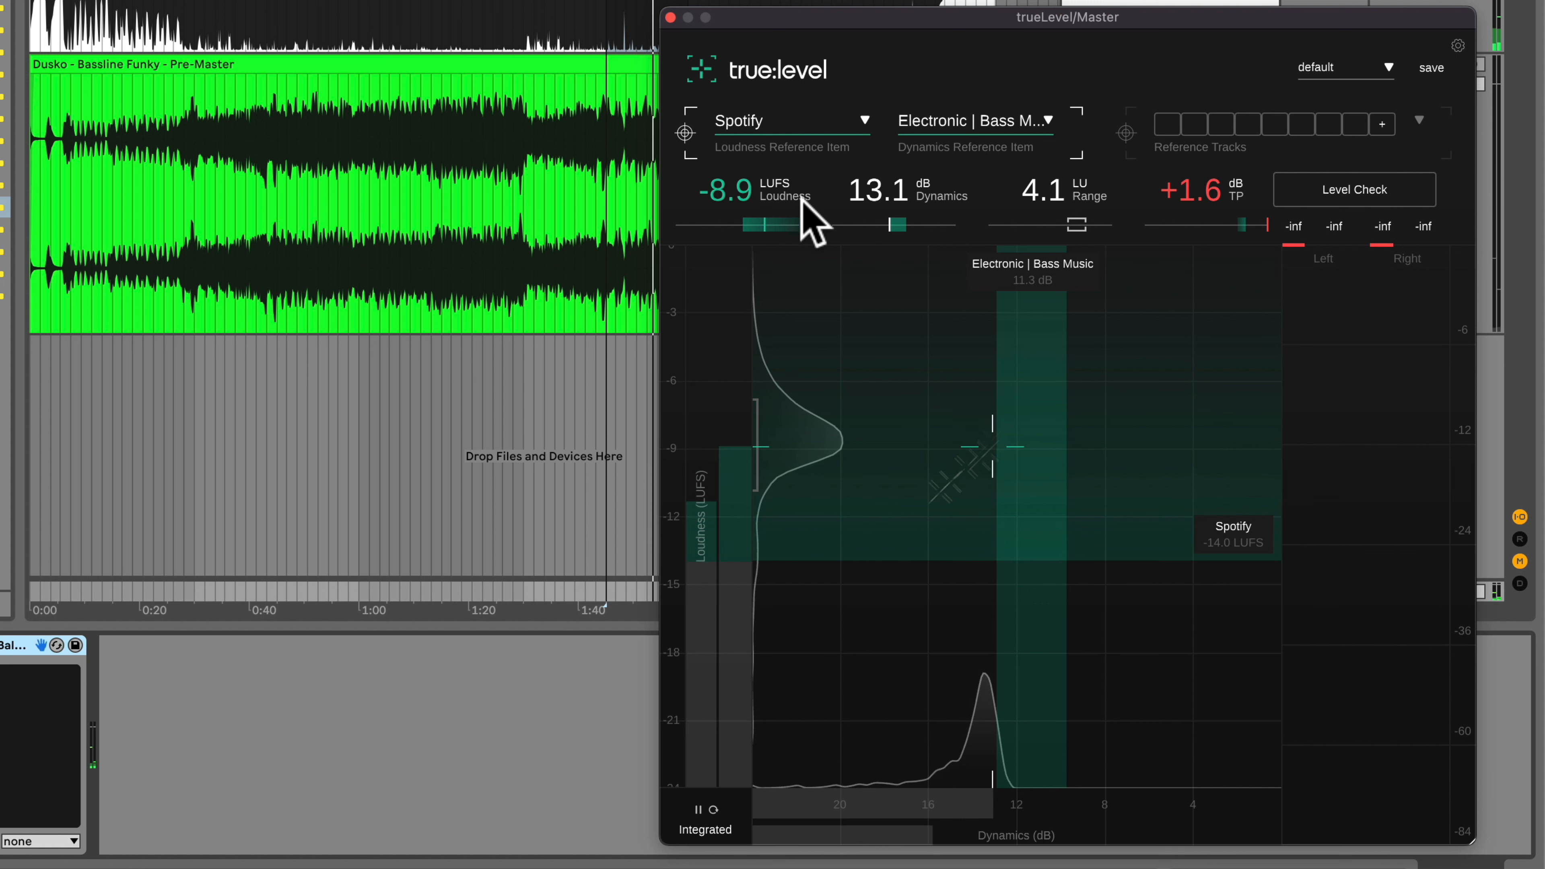
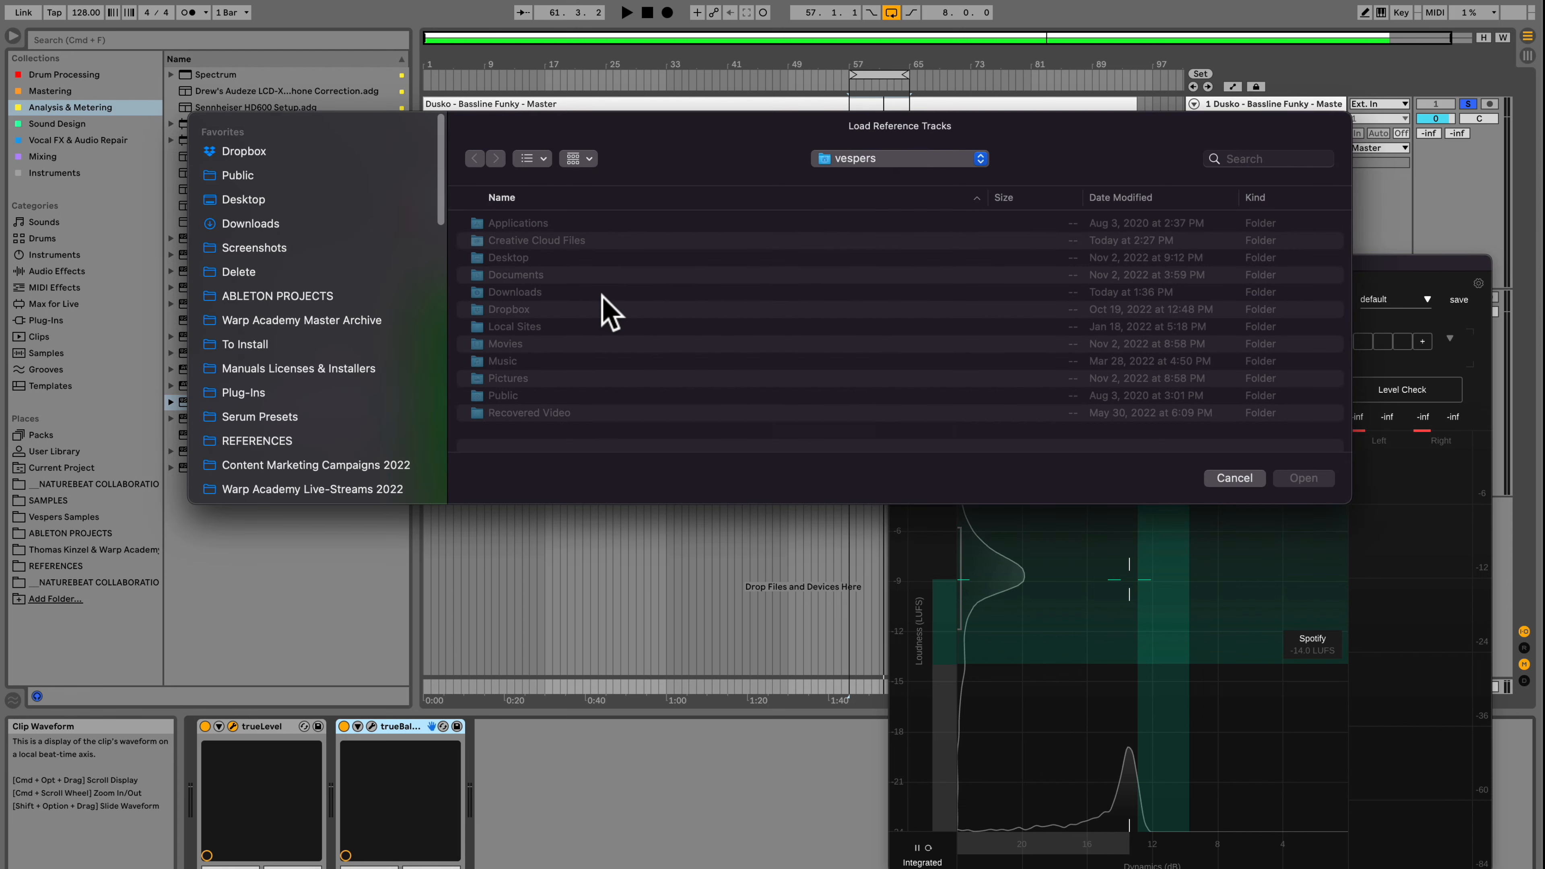
# - Load all five Just Drop WAV files from REFERENCES > Neuro Bass > Just Drops as trueLevel reference tracks
pyautogui.click(270, 439)
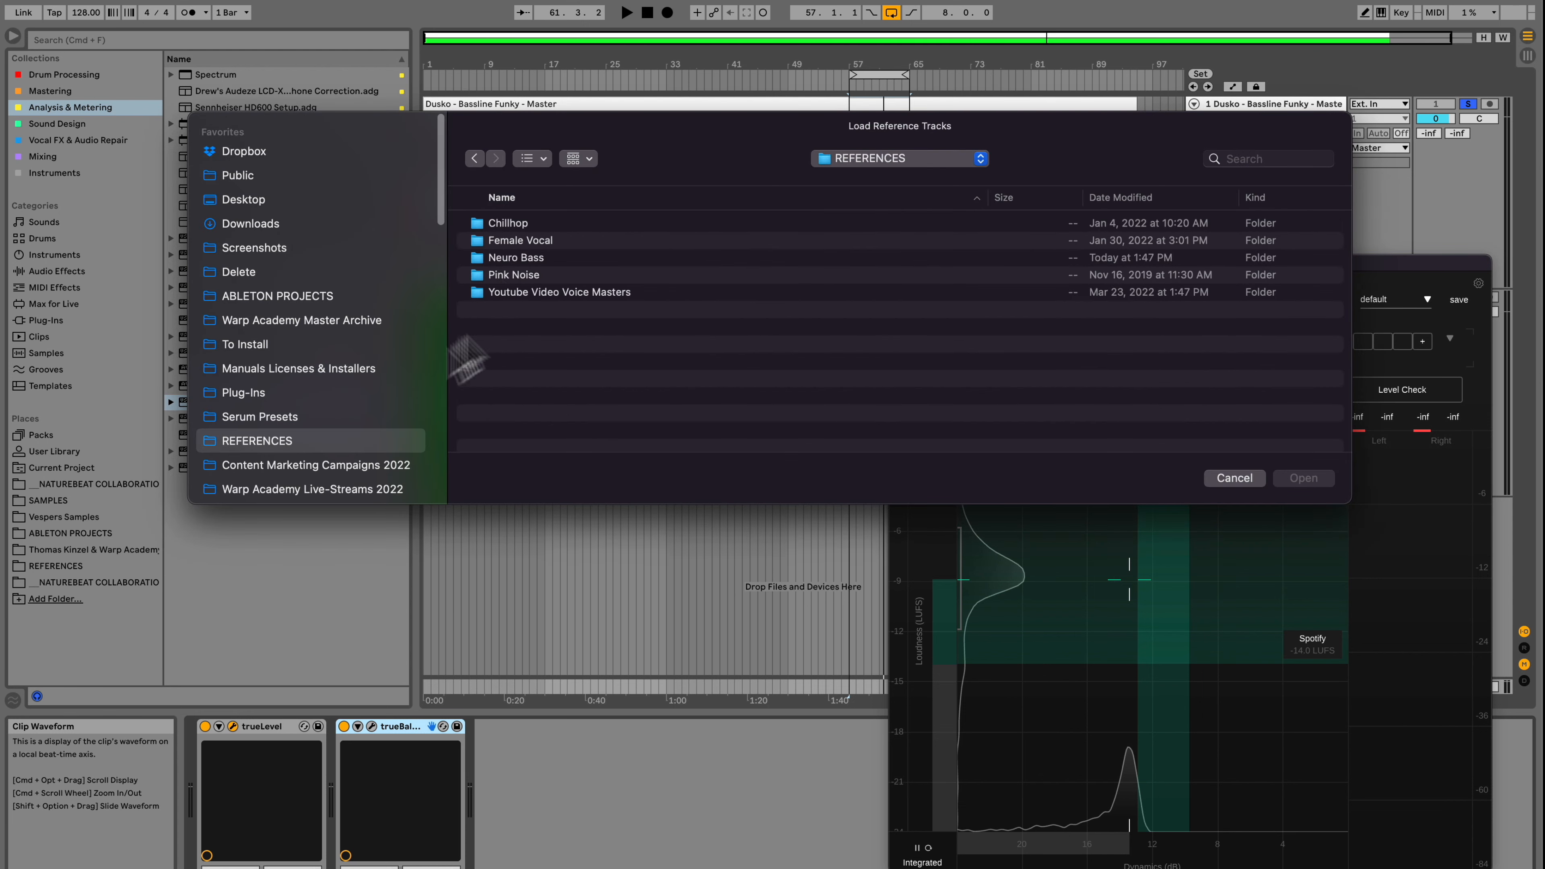
pyautogui.doubleClick(516, 258)
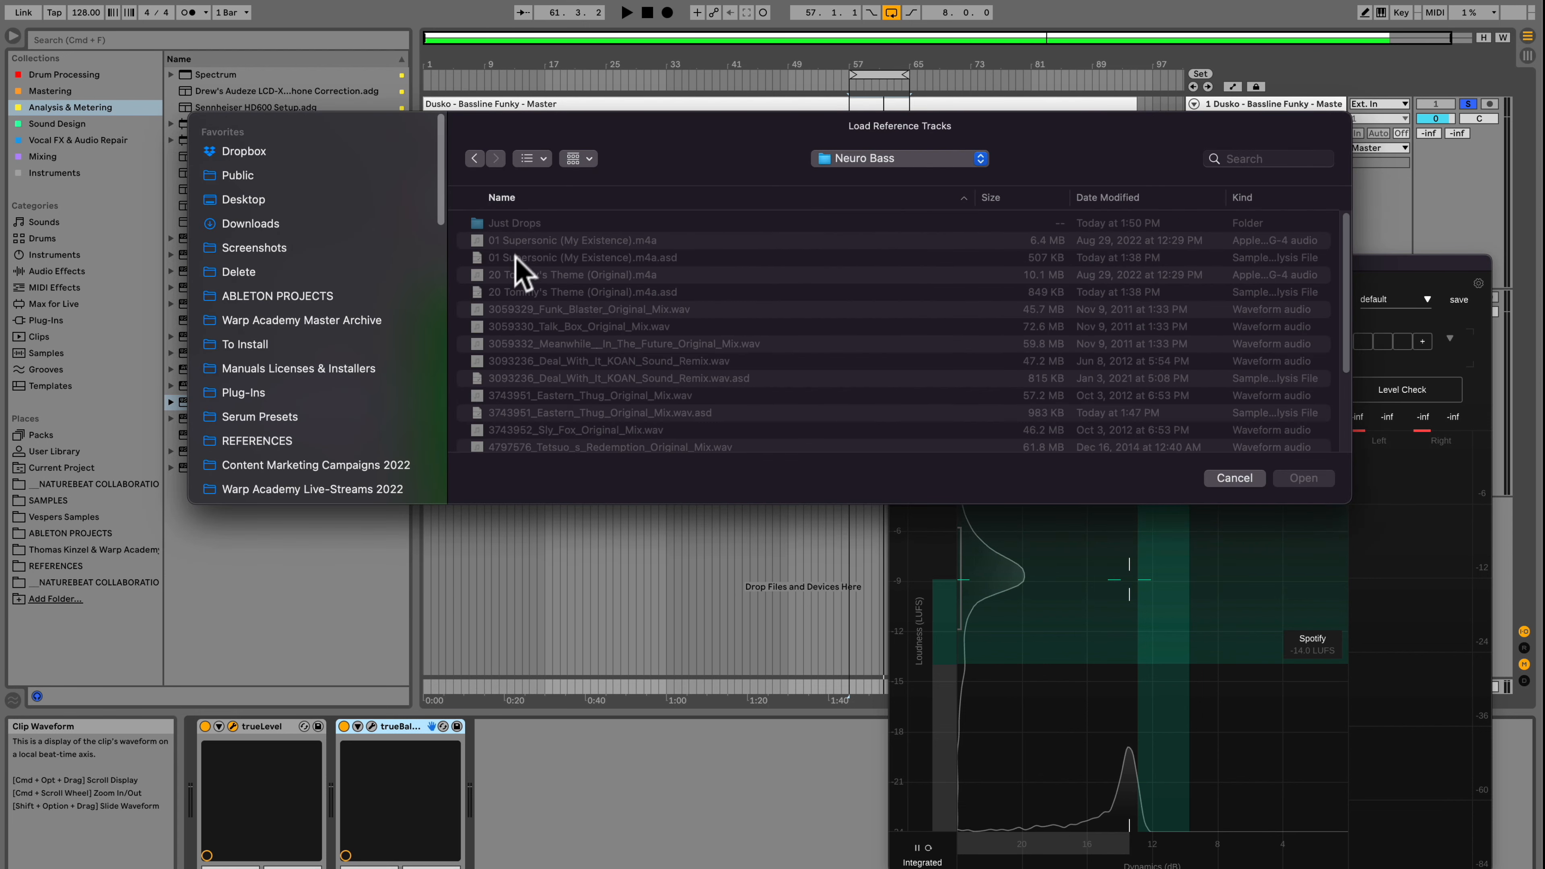
pyautogui.doubleClick(516, 224)
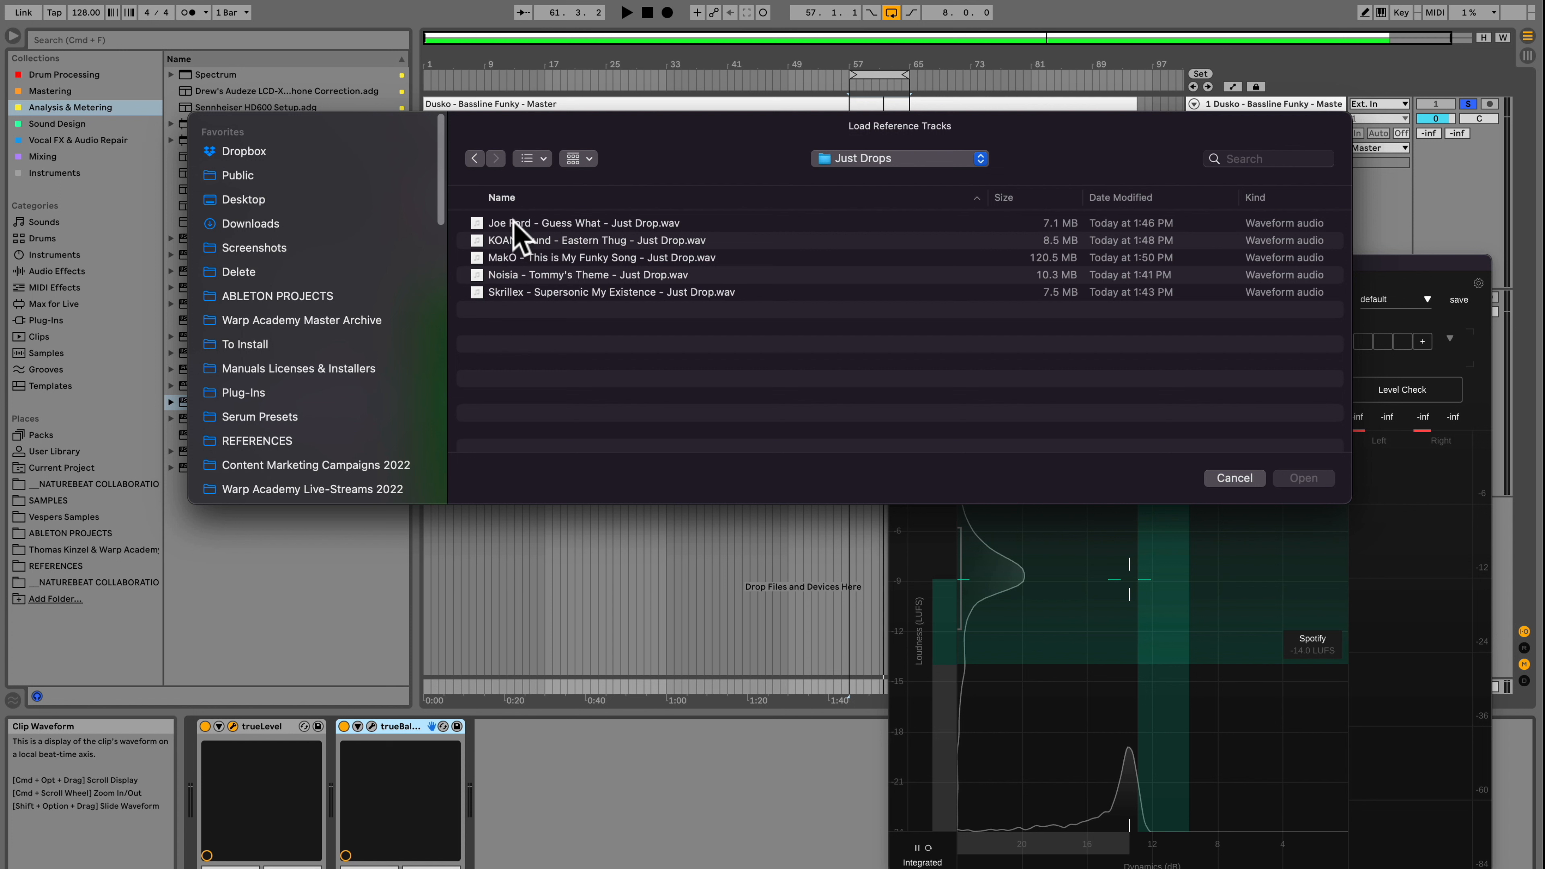
pyautogui.click(513, 222)
pyautogui.keyDown('shift'); pyautogui.click(524, 292); pyautogui.keyUp('shift')
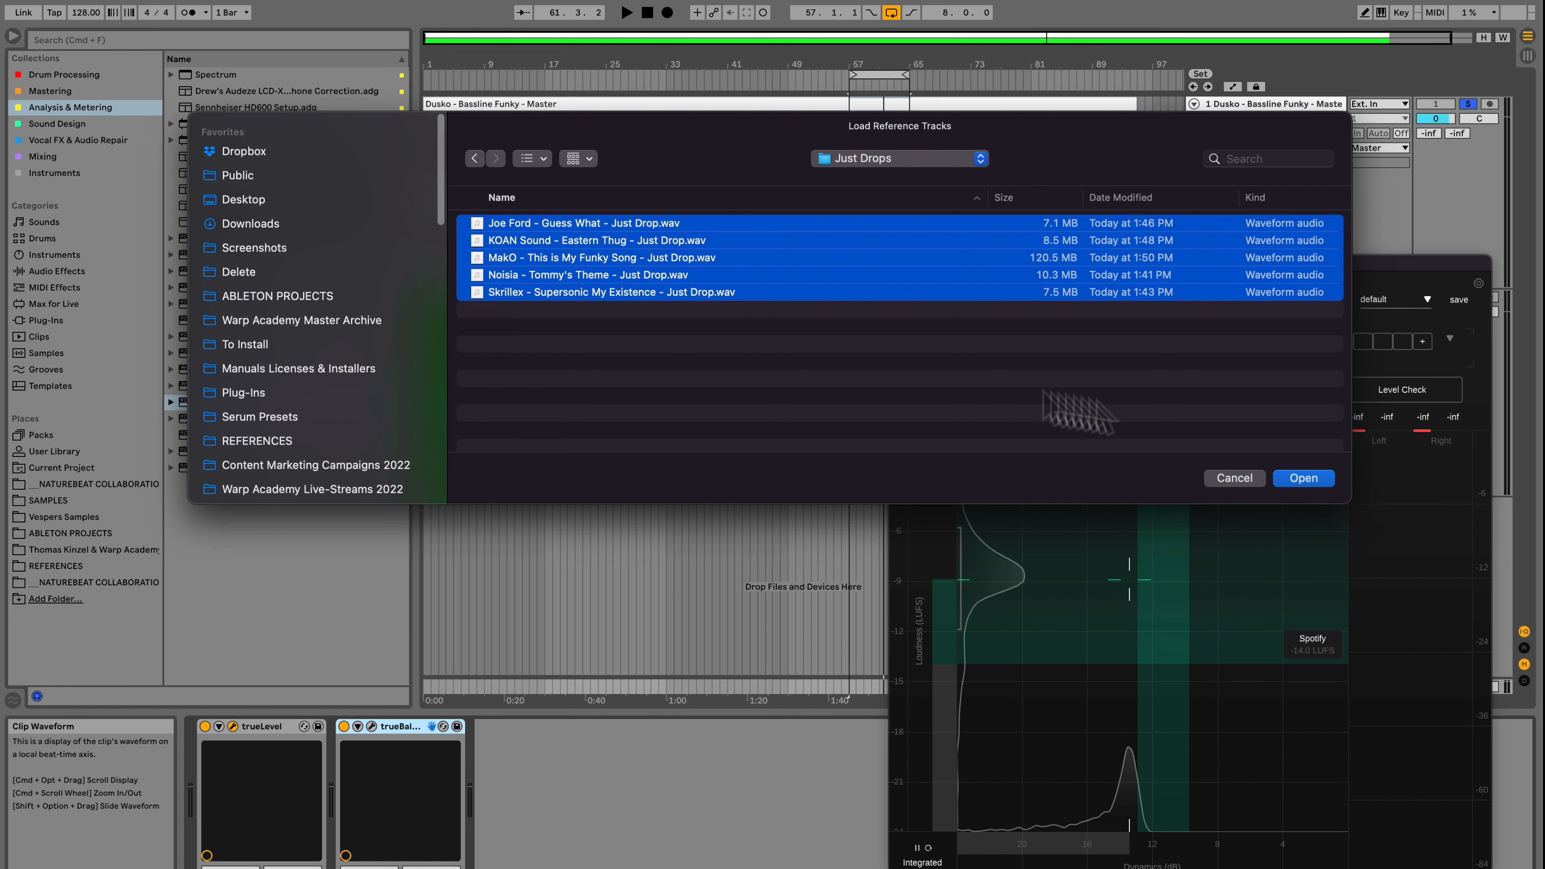
pyautogui.click(1304, 479)
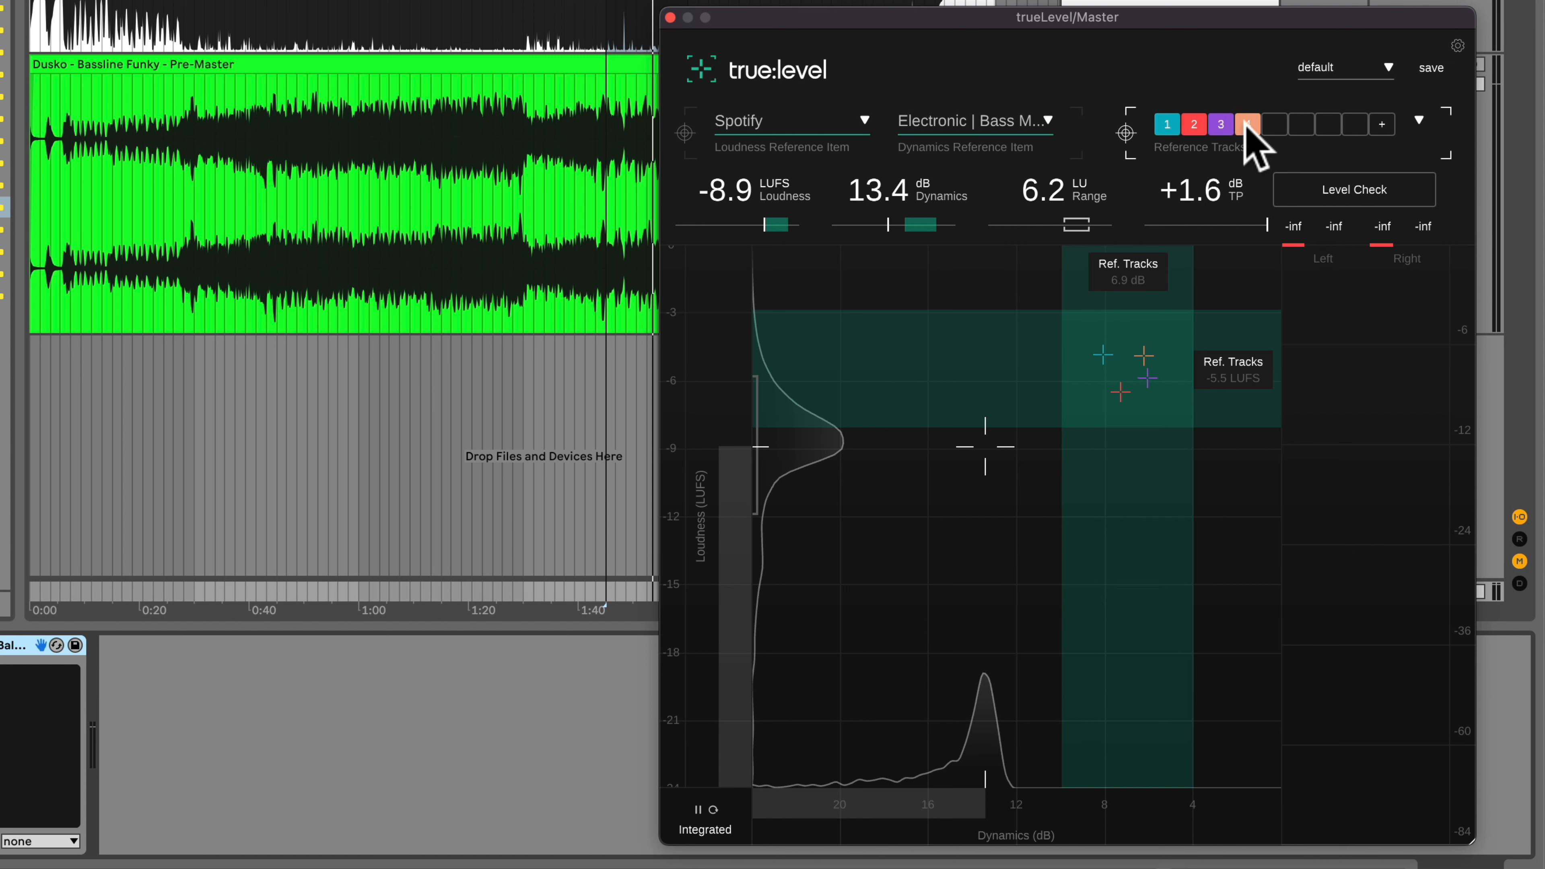
# - Switch reference tracks 1, 2 and 3 off and back on in trueLevel to compare the resulting target ranges
pyautogui.click(1164, 122)
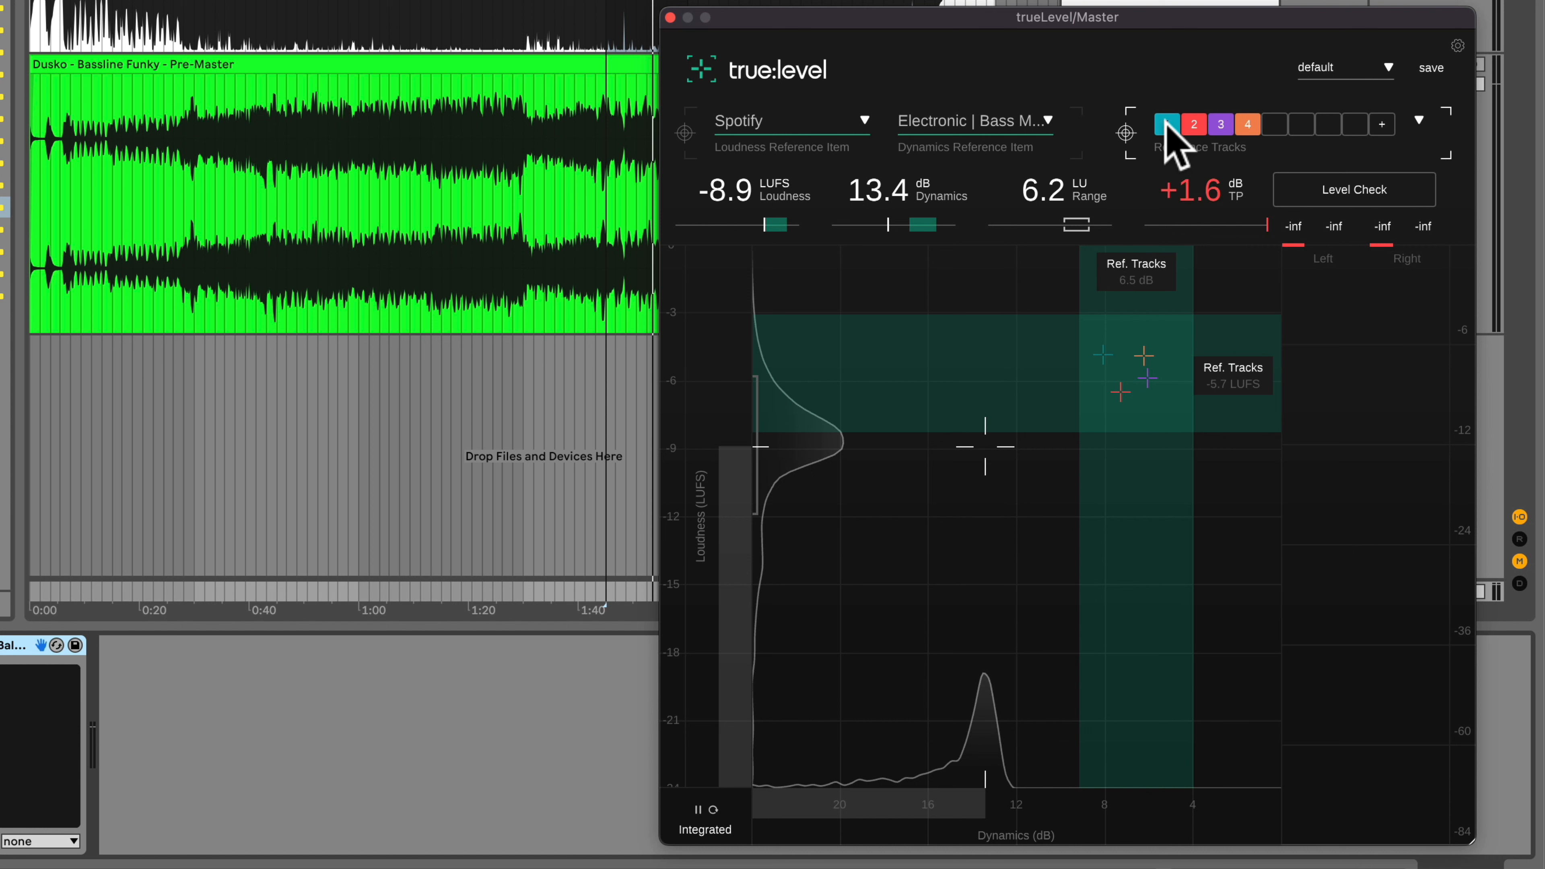
pyautogui.click(1165, 121)
pyautogui.click(1164, 121)
pyautogui.click(1192, 122)
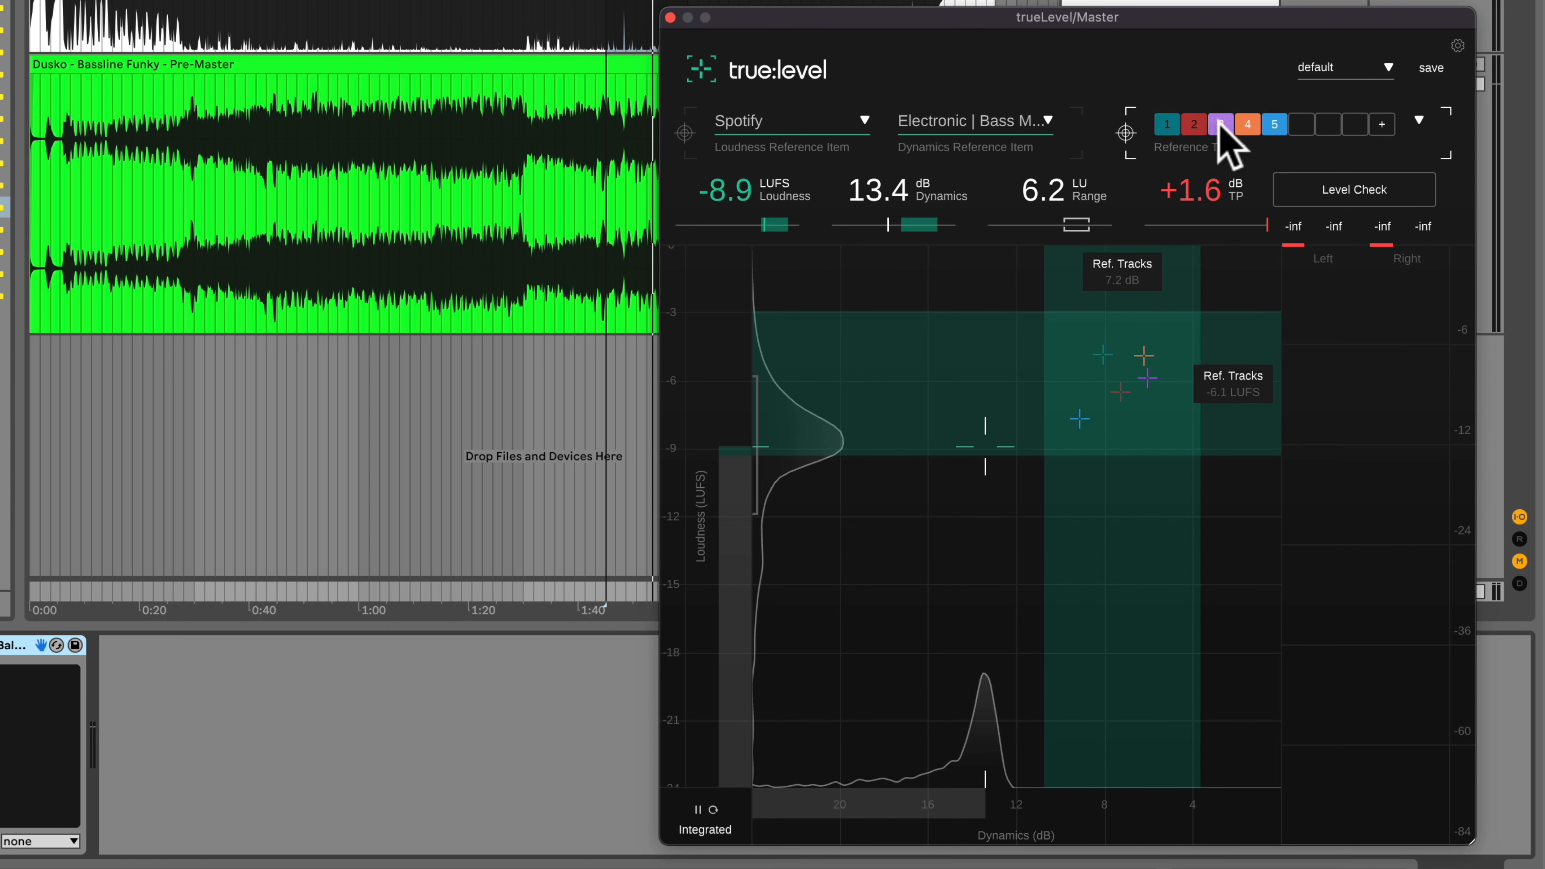
pyautogui.click(1227, 121)
pyautogui.click(1194, 124)
pyautogui.click(1167, 124)
pyautogui.click(1221, 125)
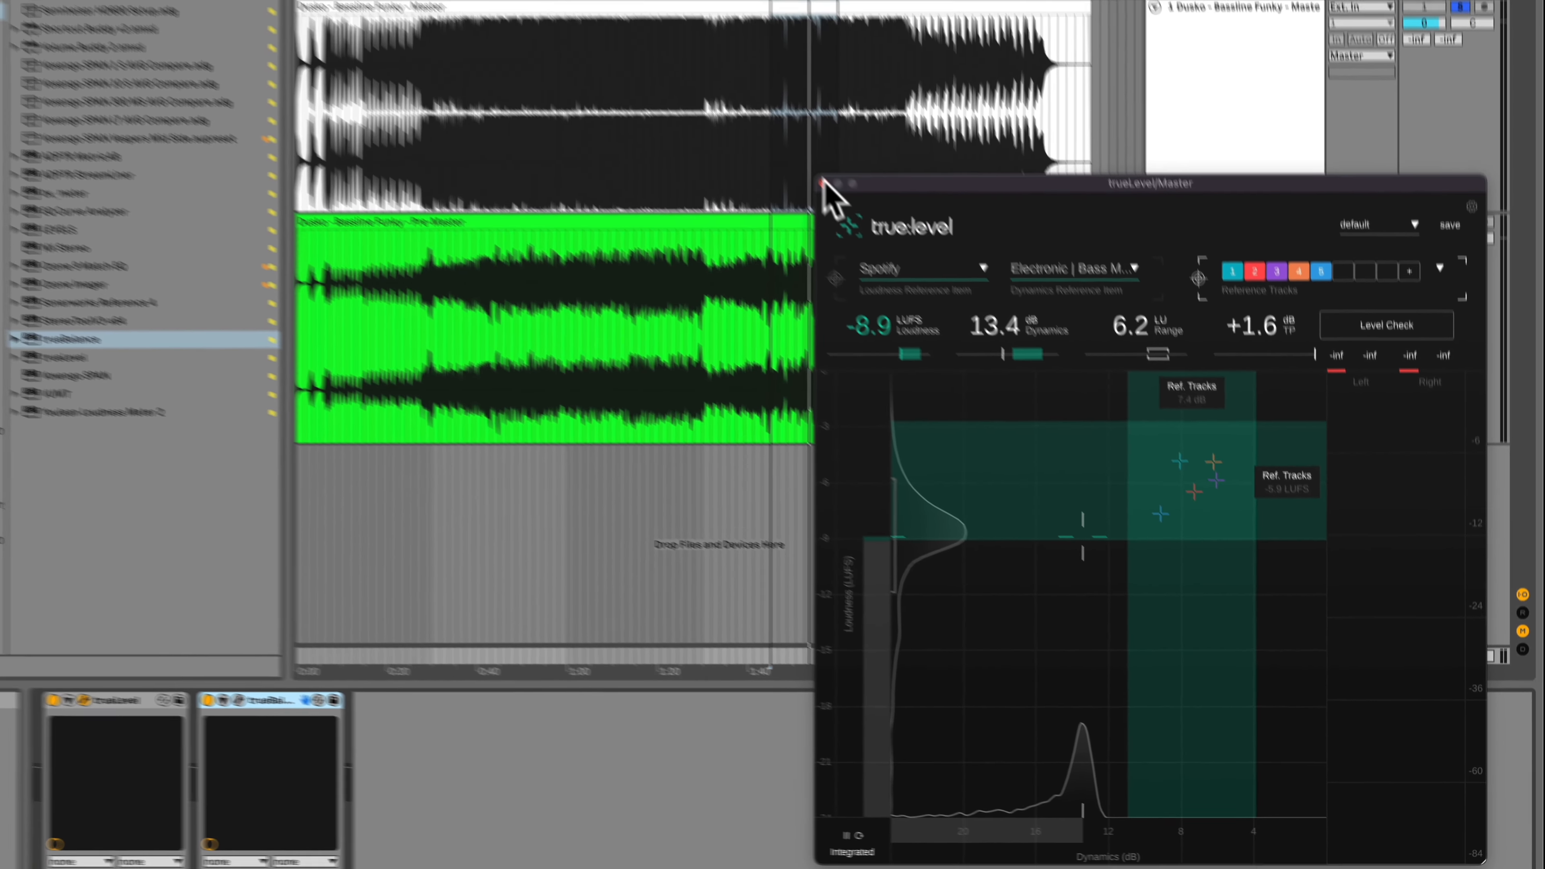
# - Close the trueLevel window, solo the Pre-Master track and set the playback start at bar 57
pyautogui.click(822, 183)
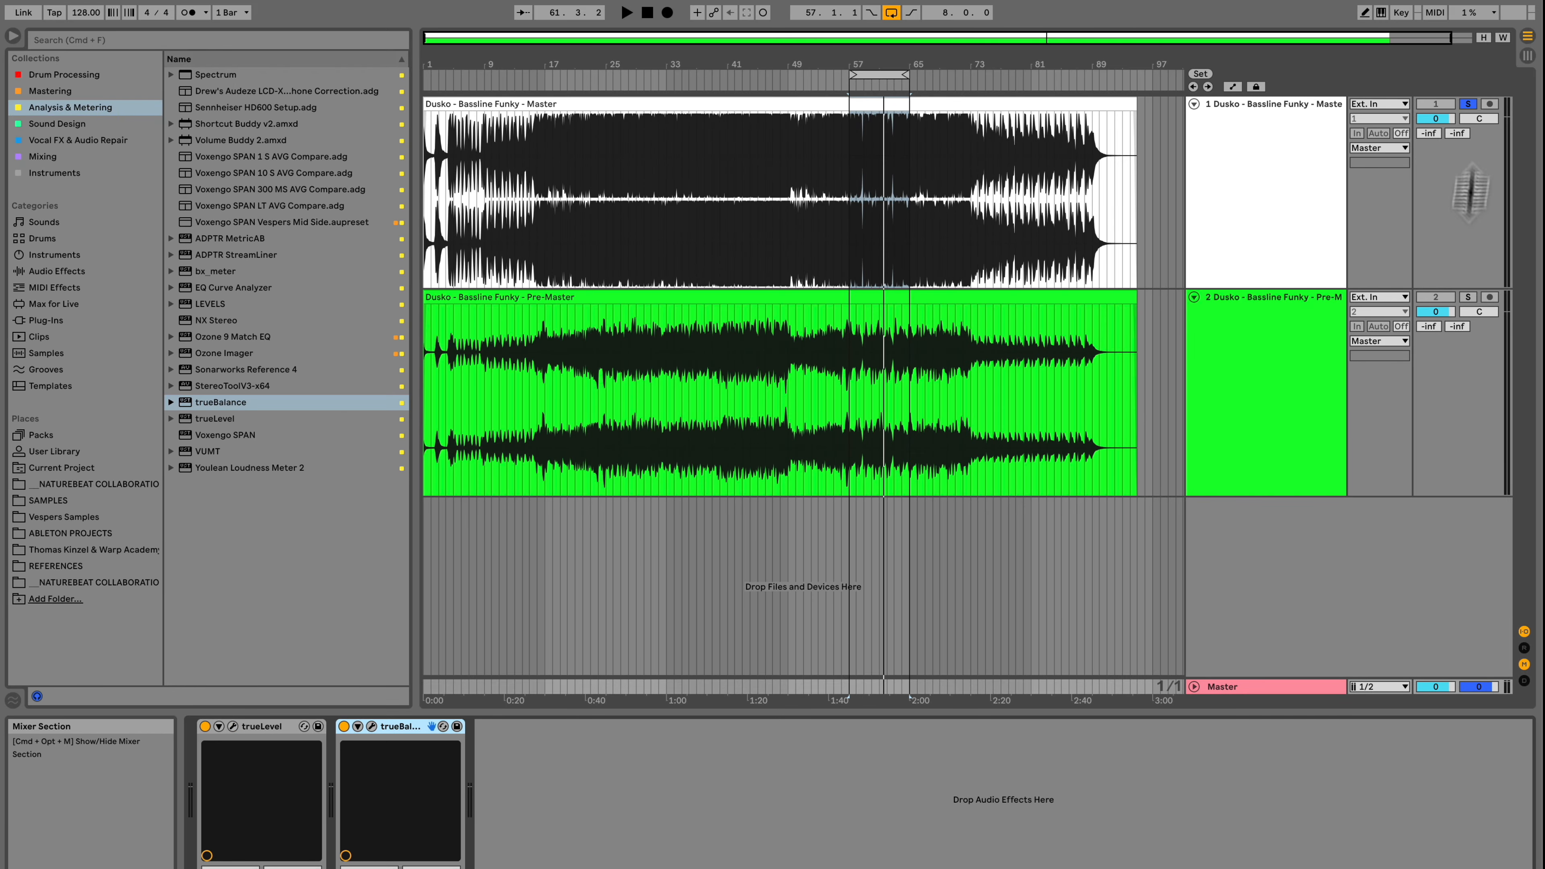
pyautogui.click(1467, 297)
pyautogui.click(849, 365)
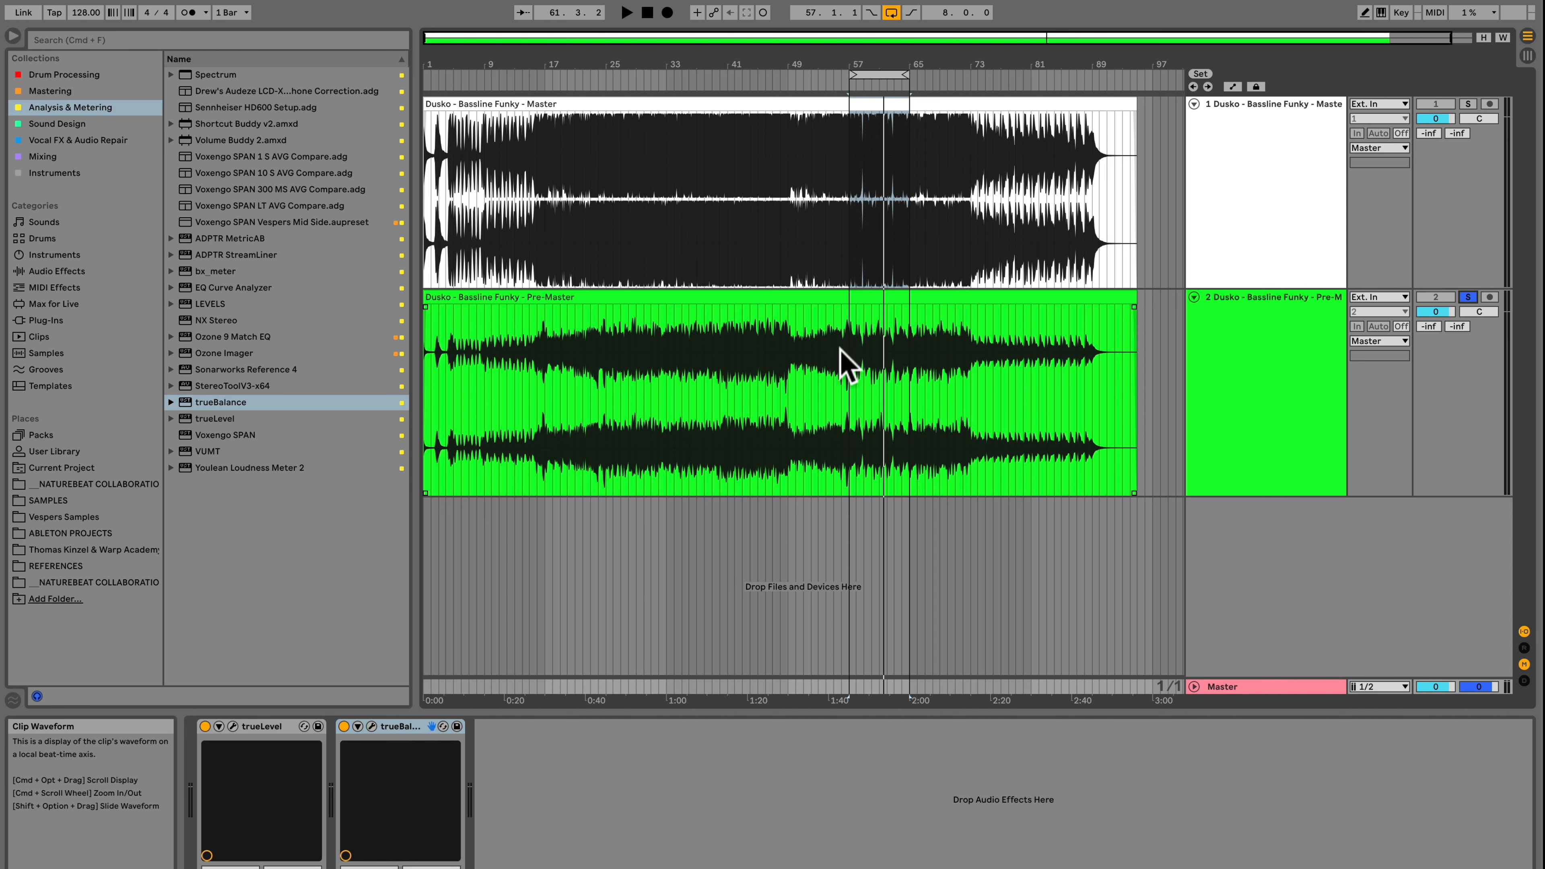
pyautogui.click(843, 351)
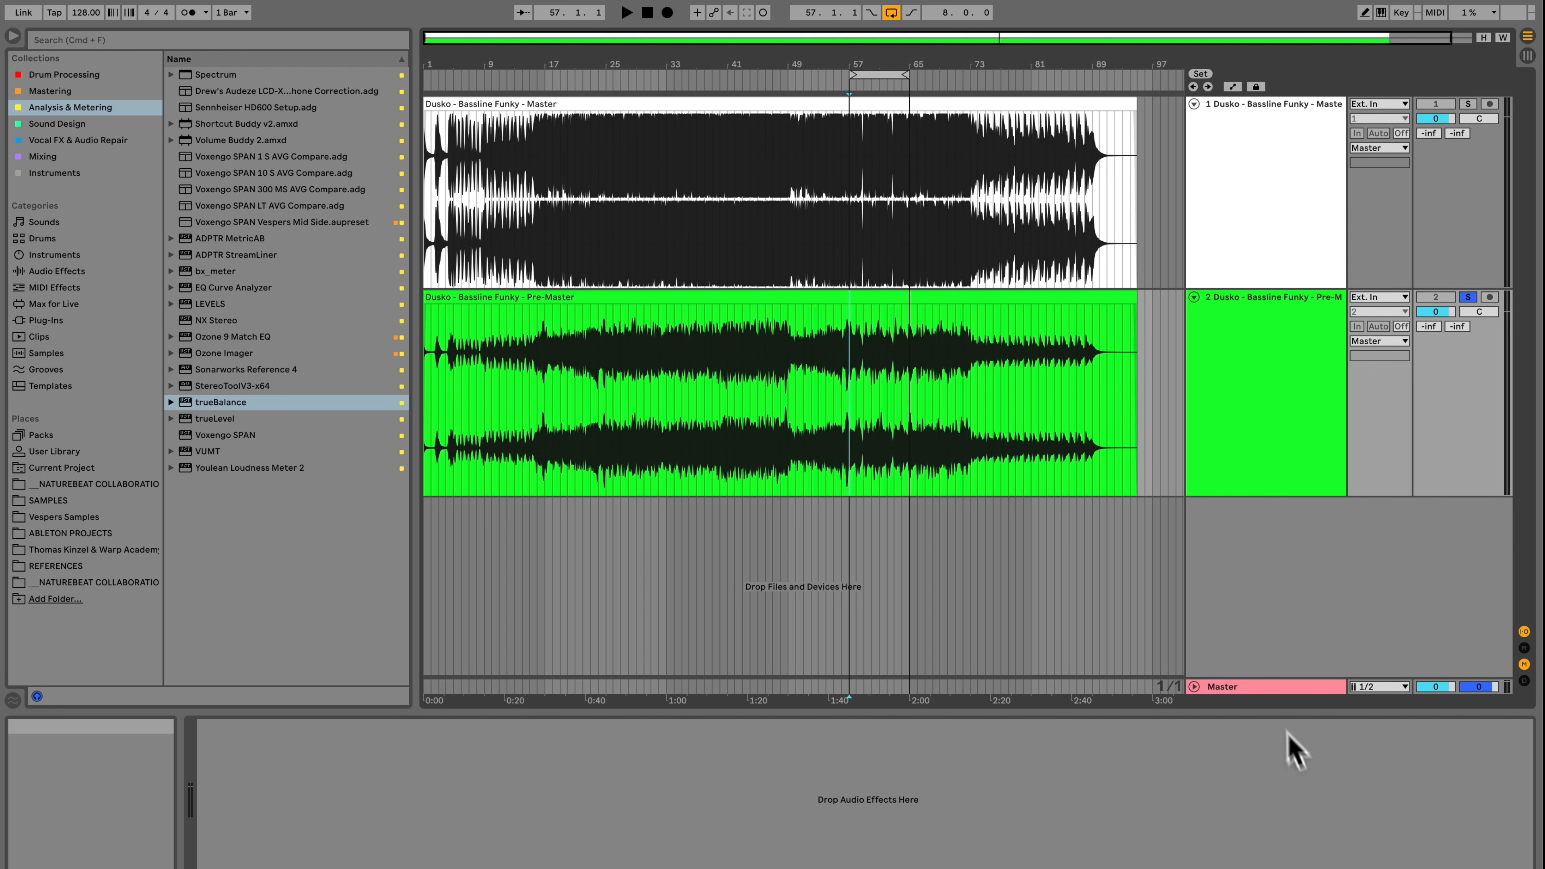
# - Reopen trueLevel from the Master track, reset its readings and measure the pre-master's looped section in Integrated mode
pyautogui.click(1272, 687)
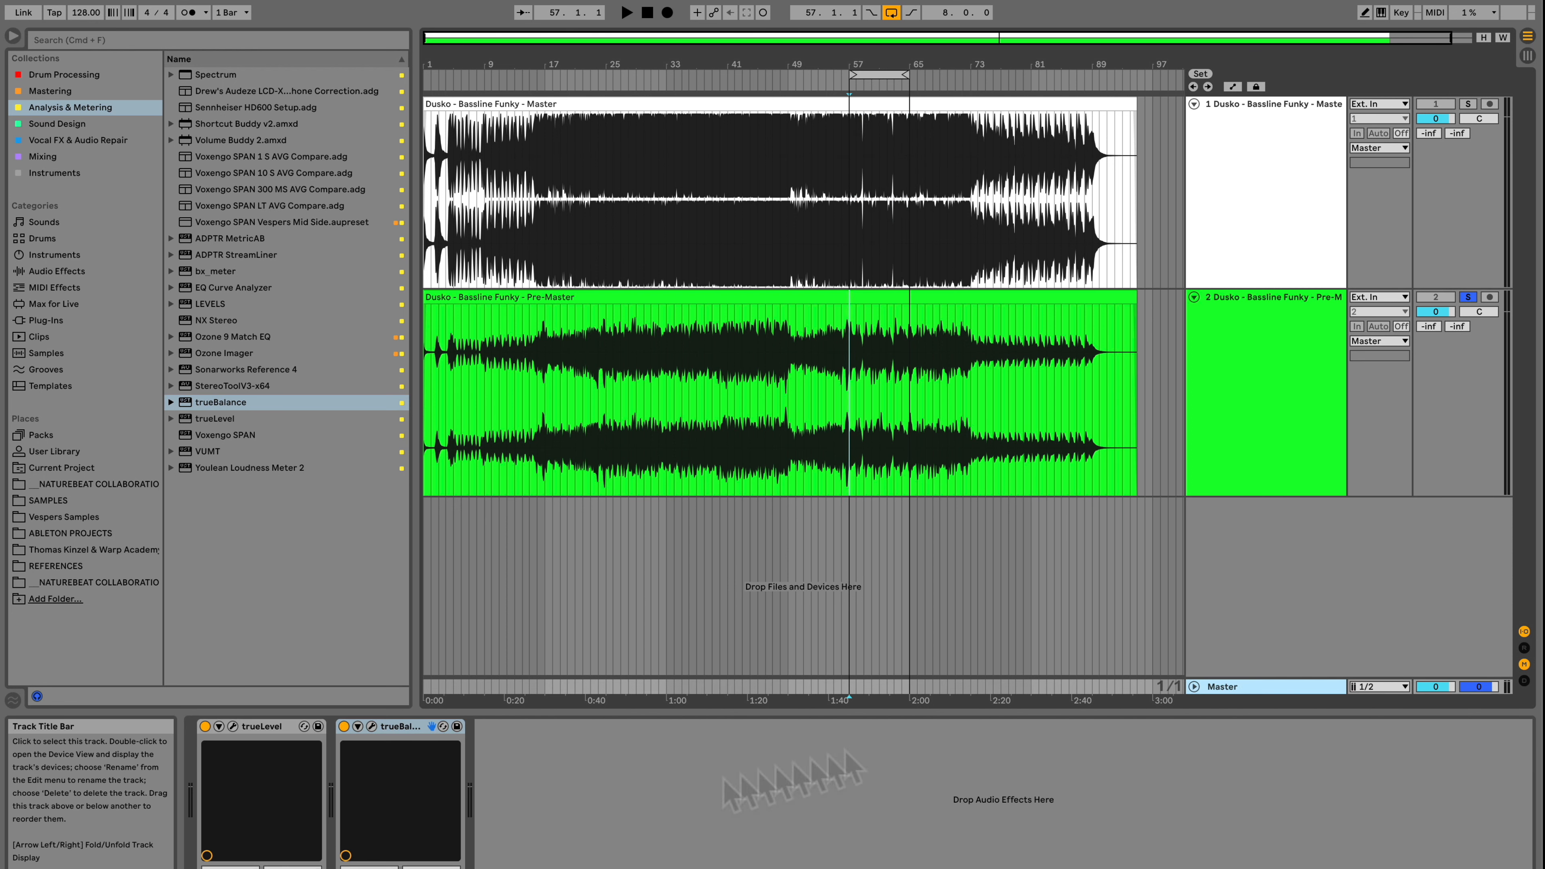
pyautogui.click(234, 727)
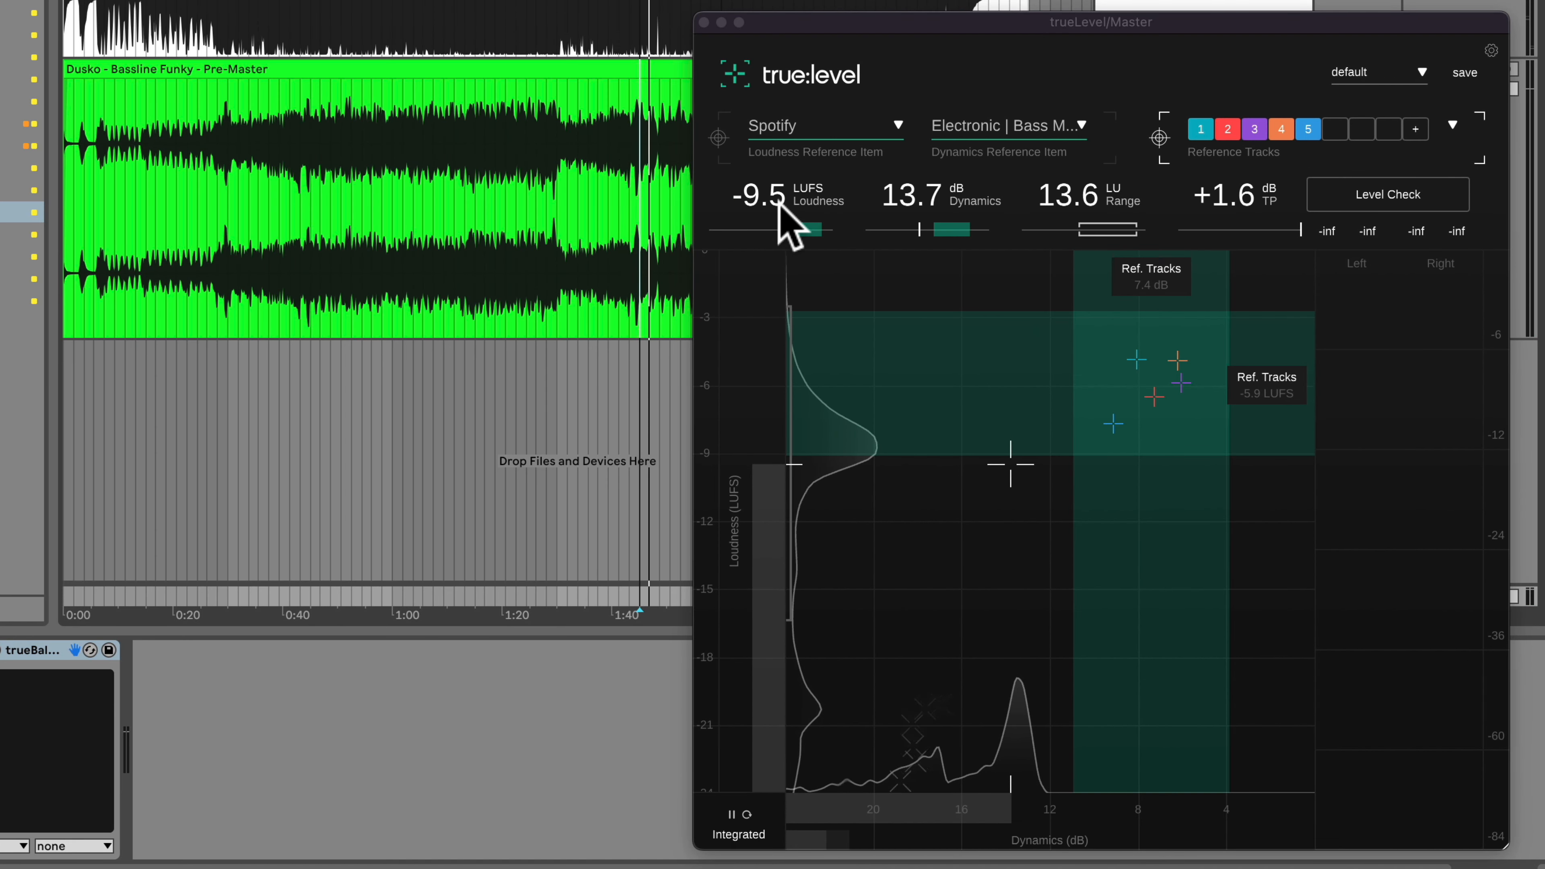
pyautogui.click(747, 814)
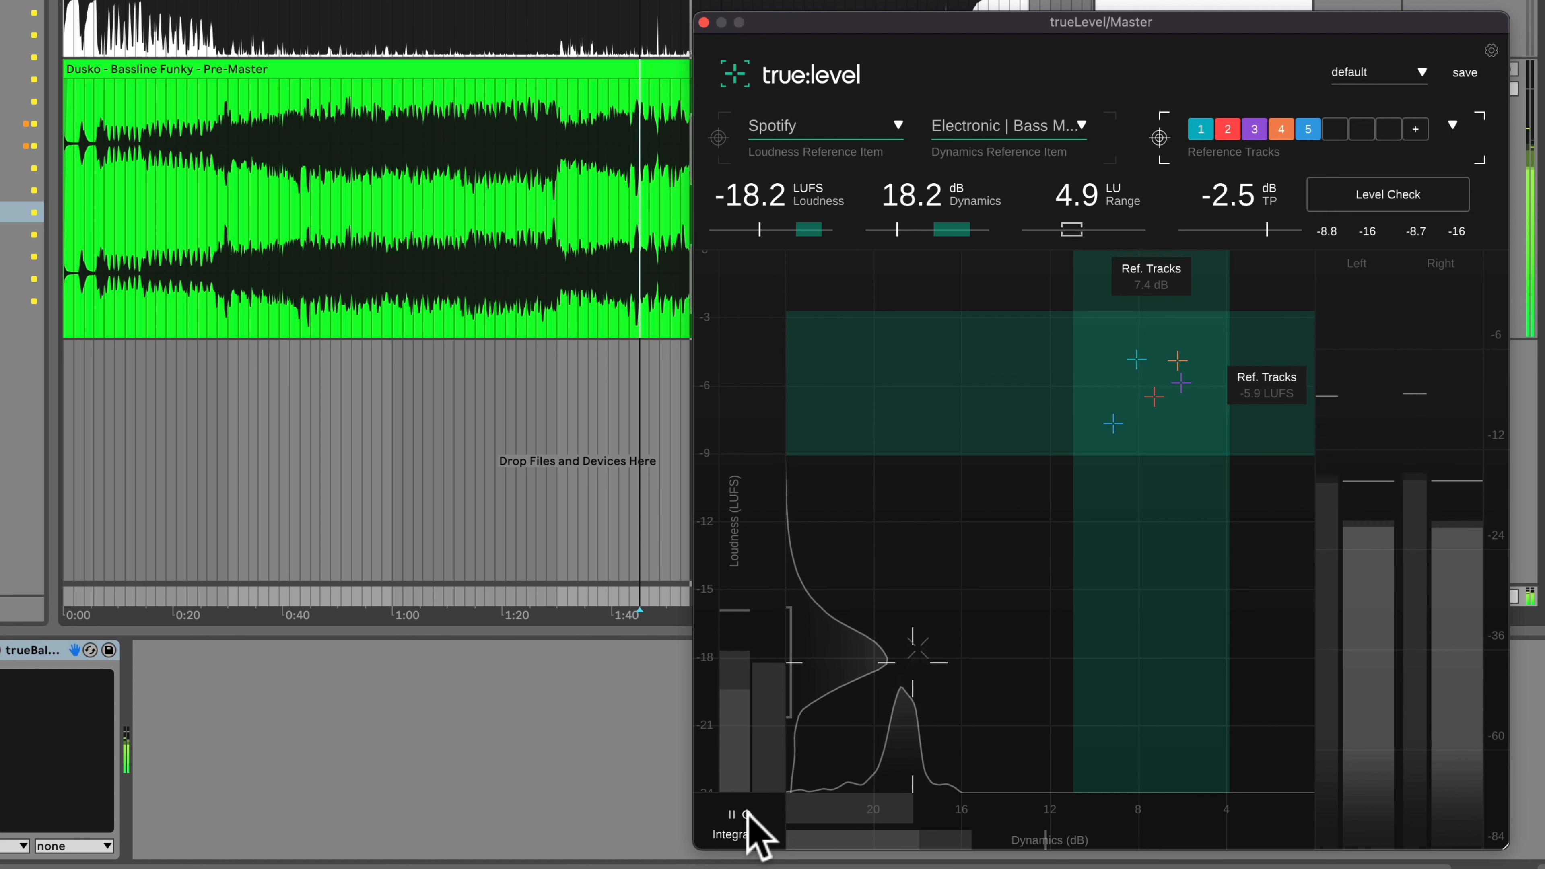
pyautogui.press('space')
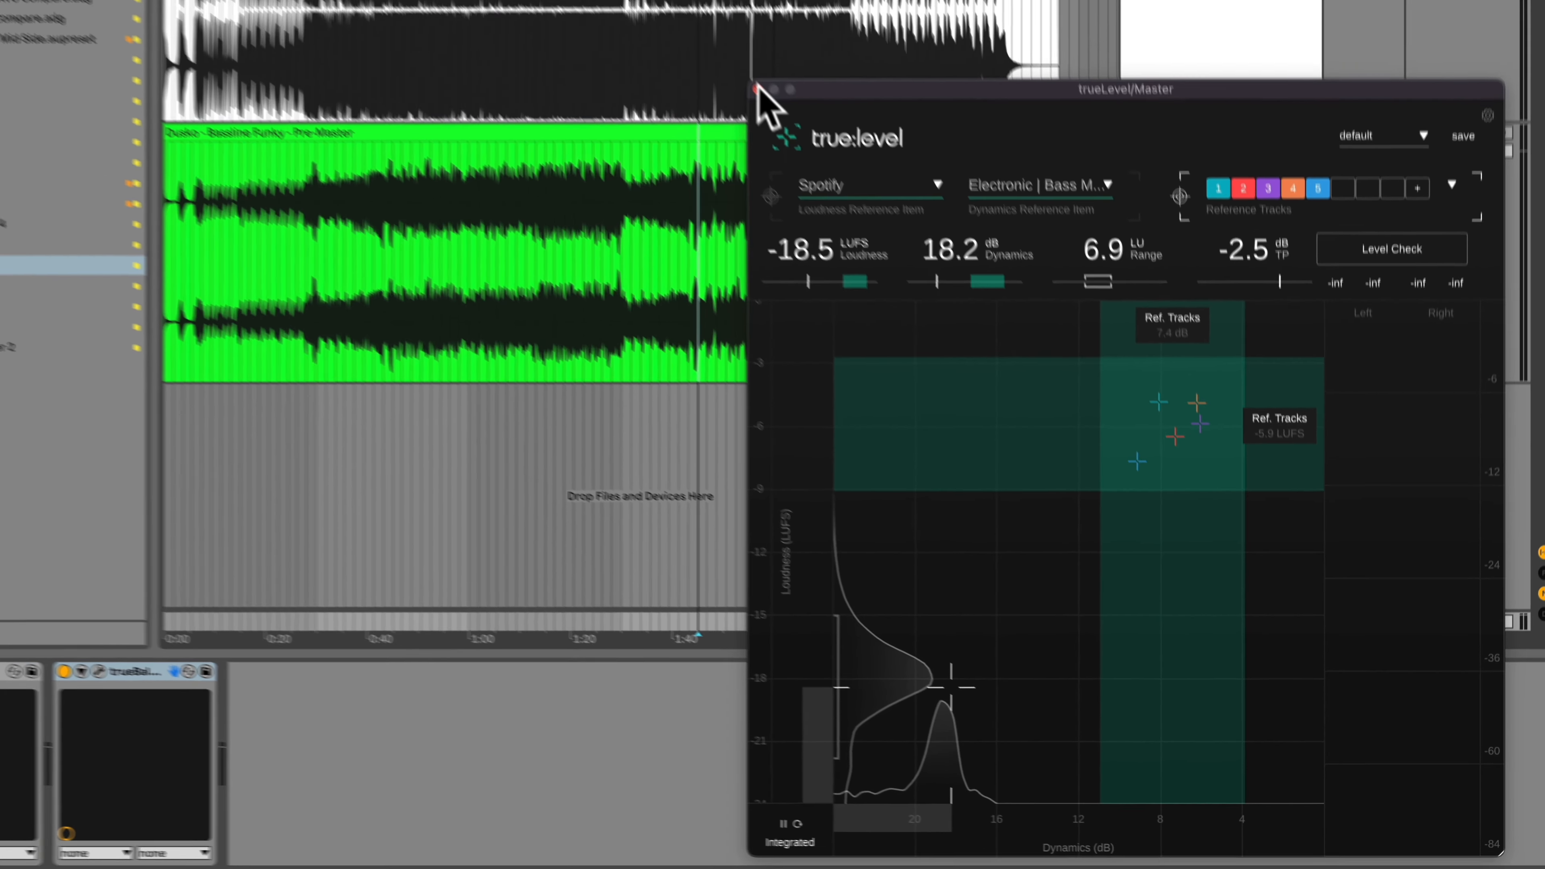
pyautogui.click(702, 22)
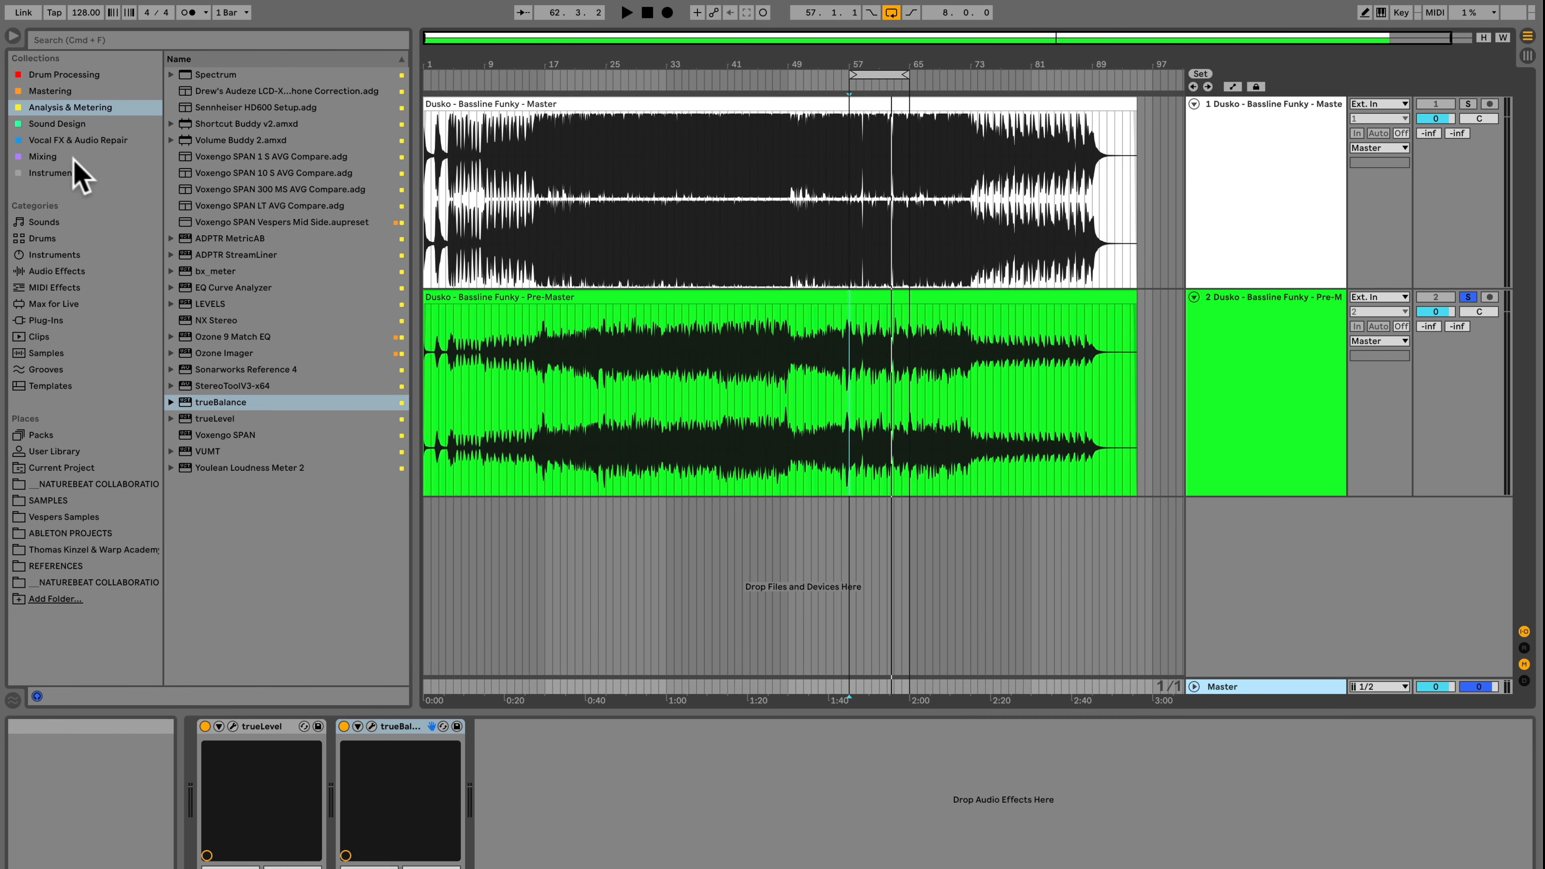
# - Insert Pro-Q 3 from the Mixing collection before trueLevel on the Master track and set it to Linear Phase
pyautogui.click(61, 157)
pyautogui.scroll(-10, 266, 421)
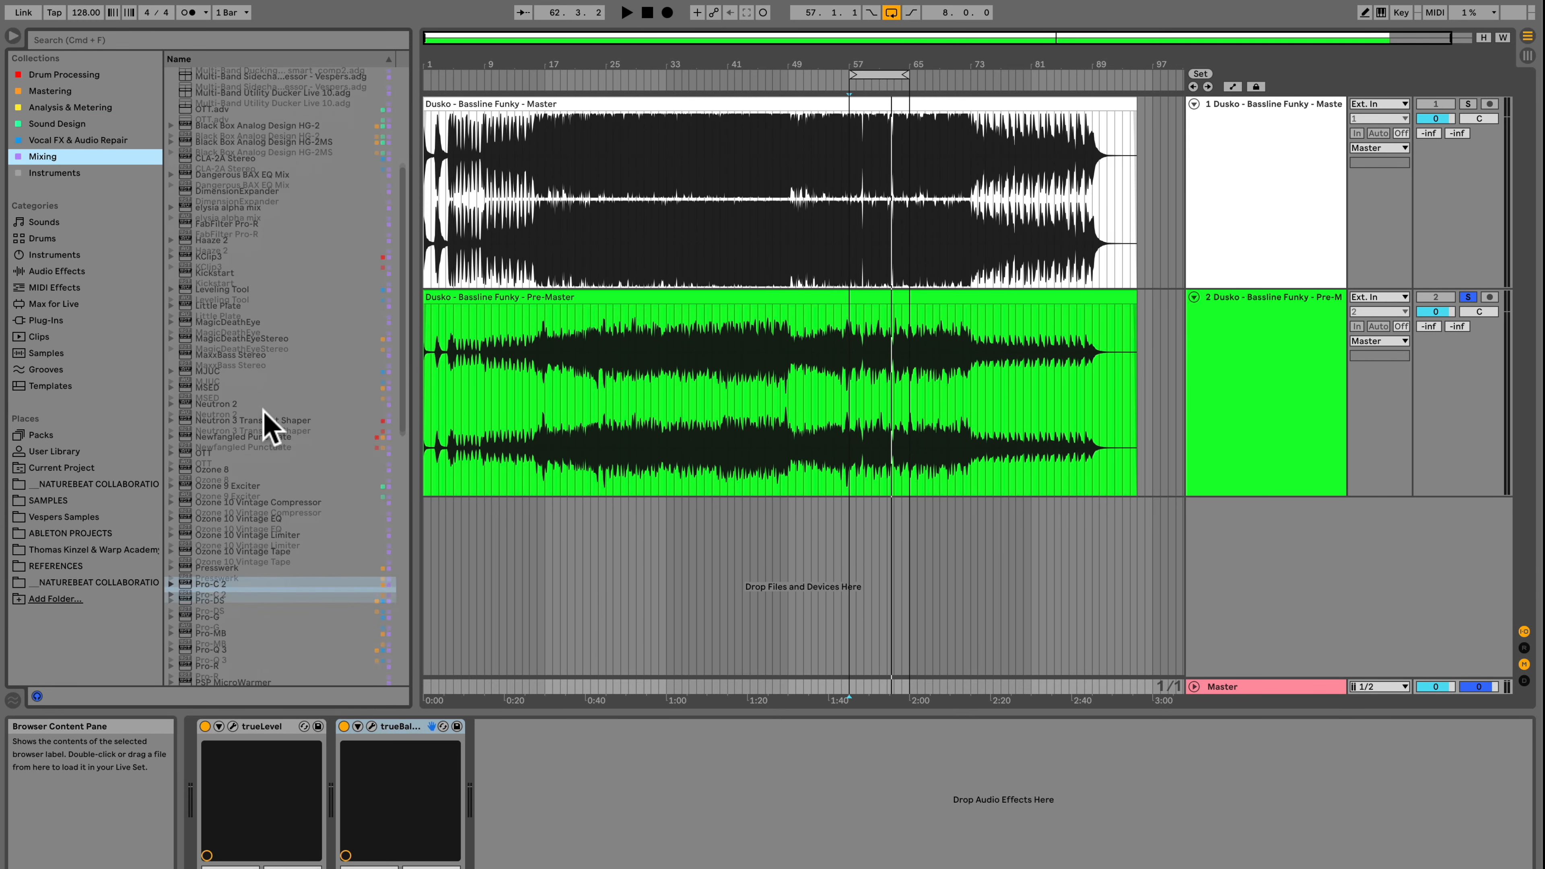
pyautogui.scroll(-5, 266, 421)
pyautogui.moveTo(210, 473); pyautogui.dragTo(207, 787)
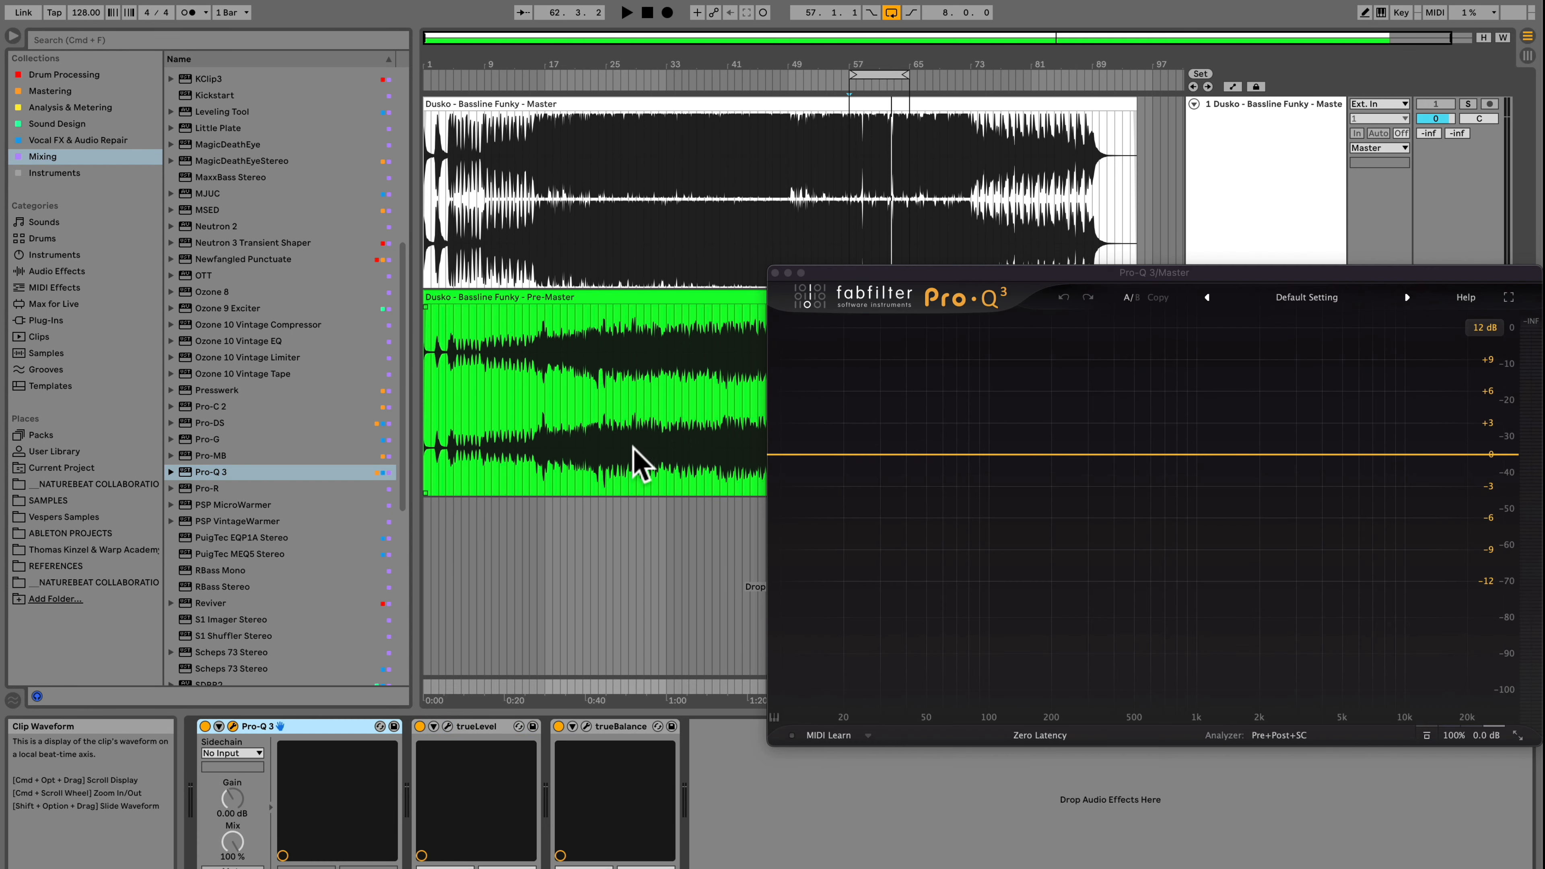
pyautogui.moveTo(940, 272); pyautogui.dragTo(623, 154)
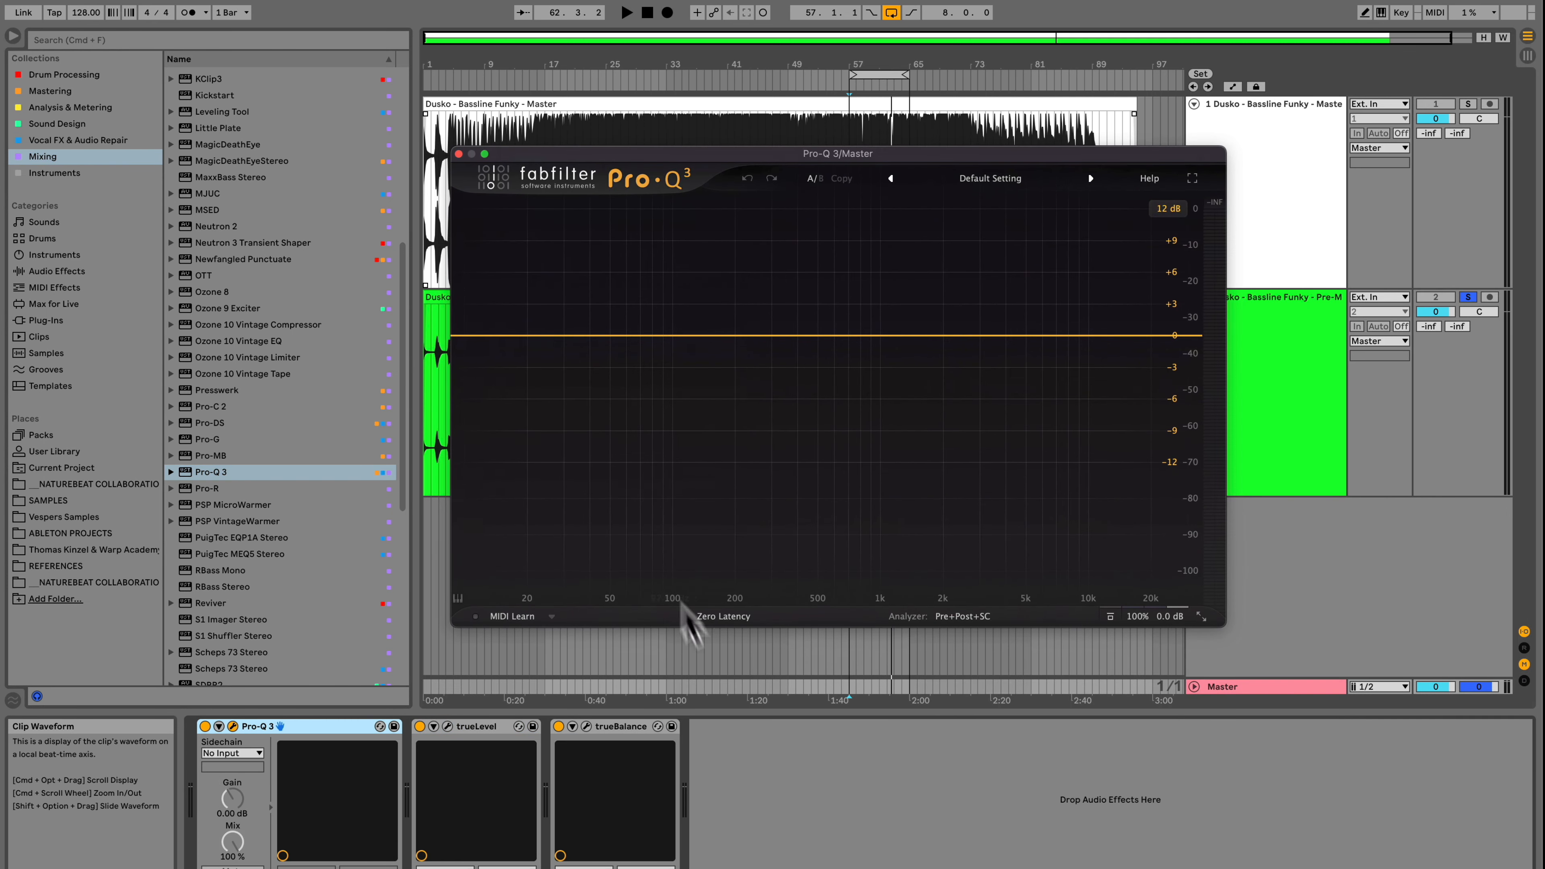
pyautogui.click(735, 615)
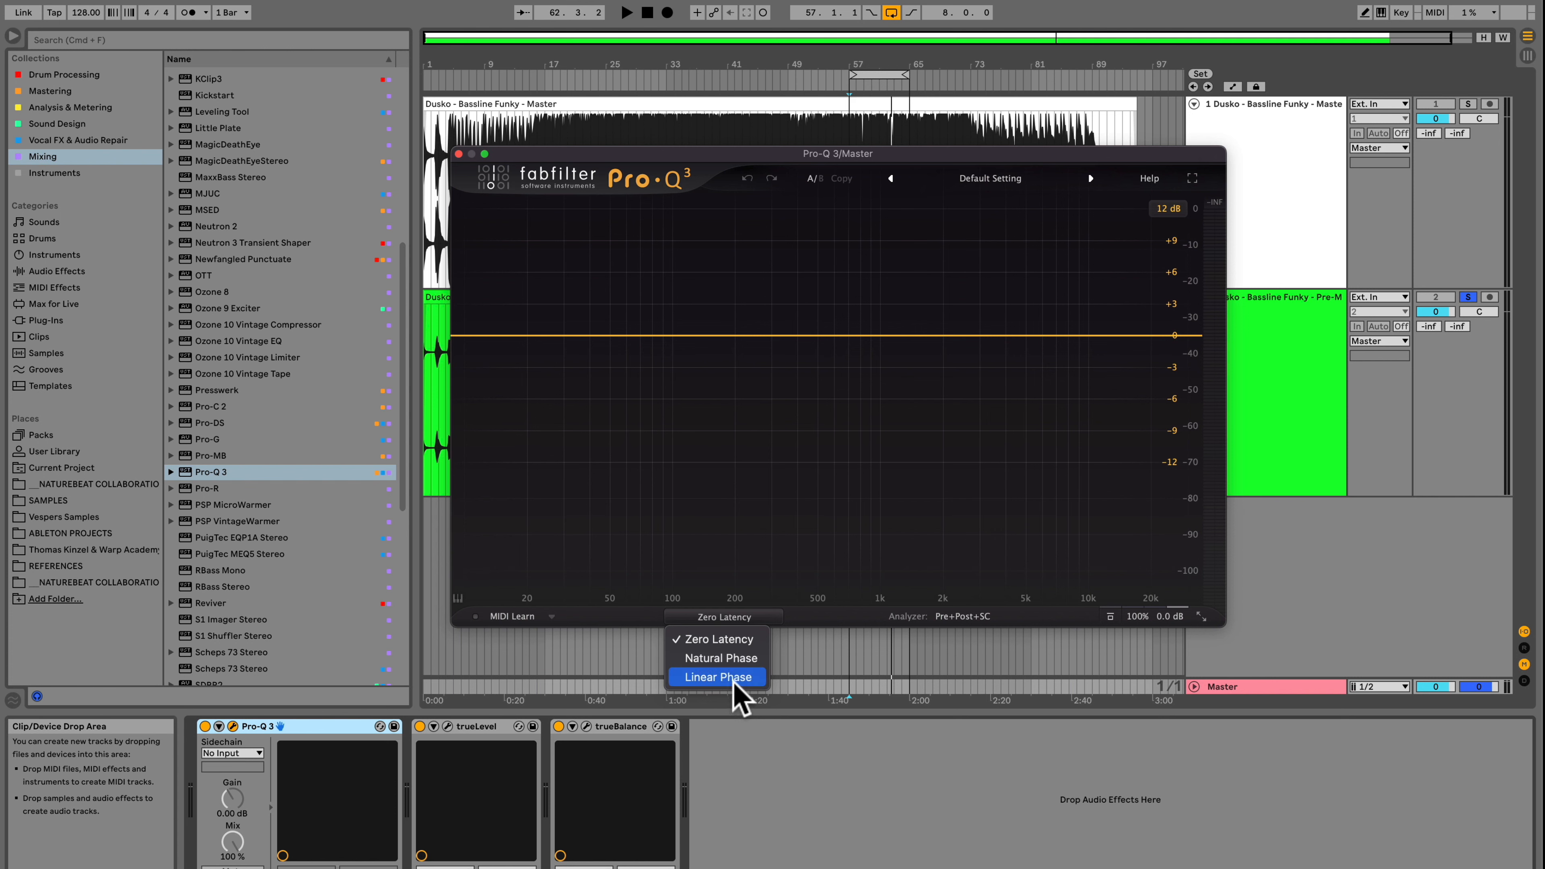
pyautogui.click(730, 678)
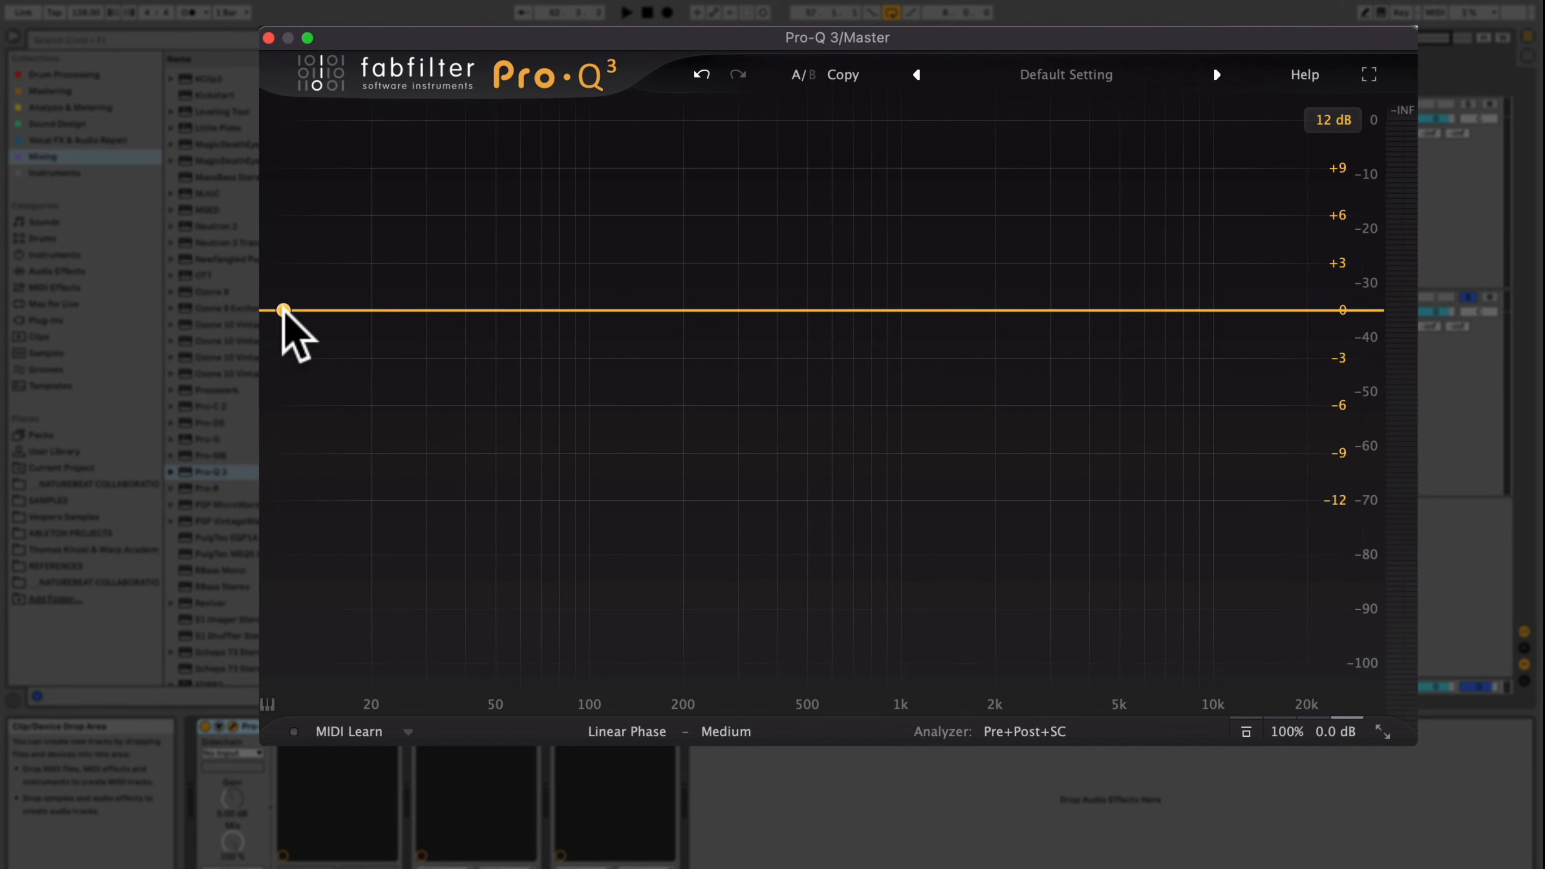
# - Add a low cut band at 20 Hz with an 18 dB/oct slope in Pro-Q 3
pyautogui.click(467, 334)
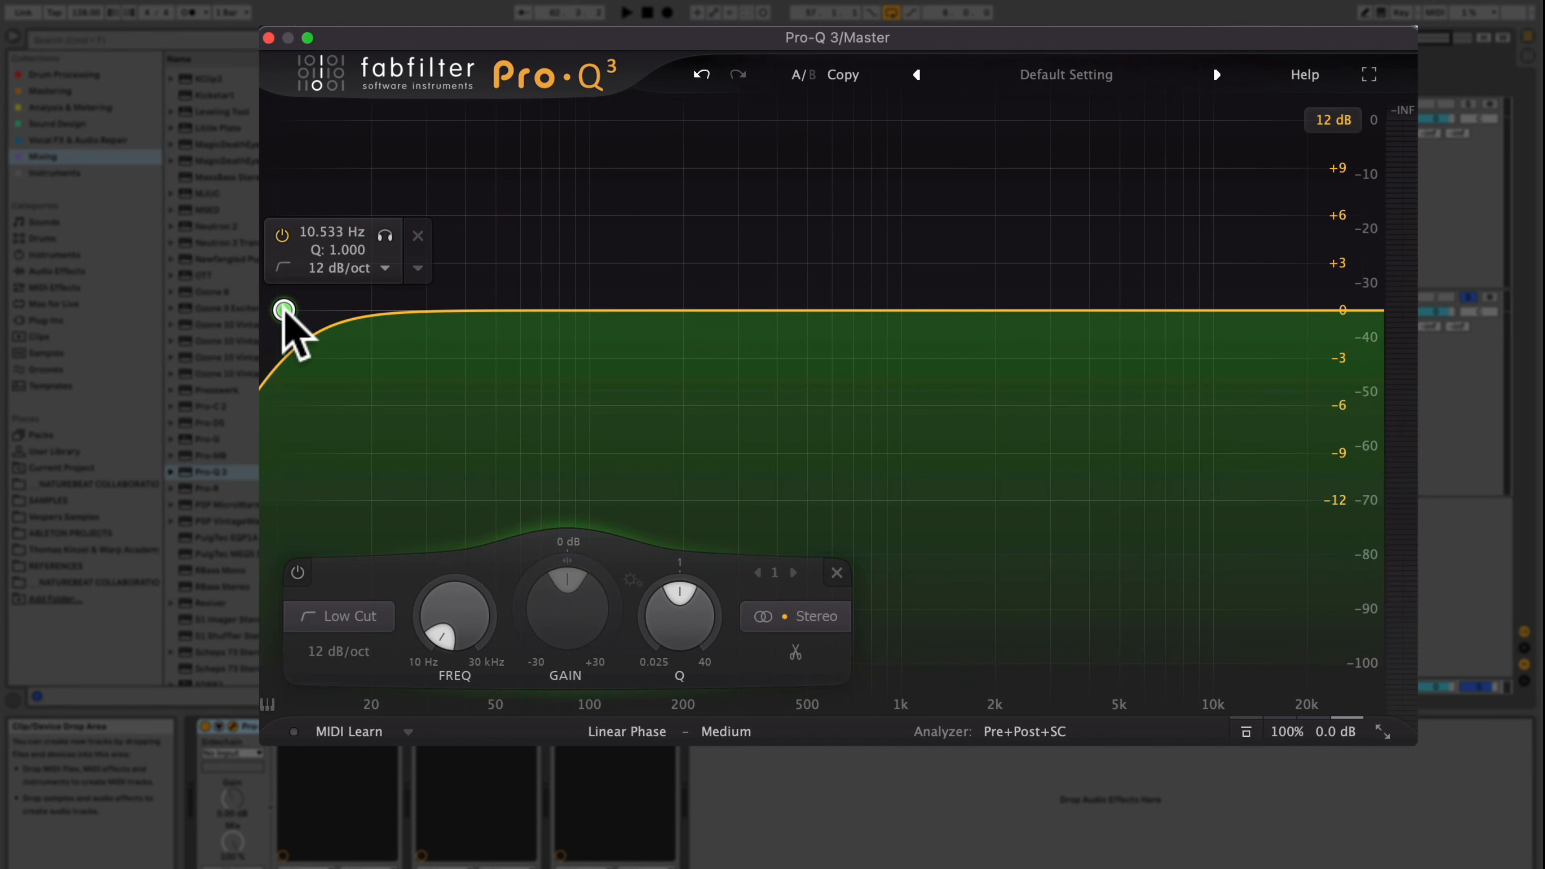
pyautogui.keyDown('alt'); pyautogui.keyDown('shift'); pyautogui.click(284, 311); pyautogui.keyUp('shift'); pyautogui.keyUp('alt')
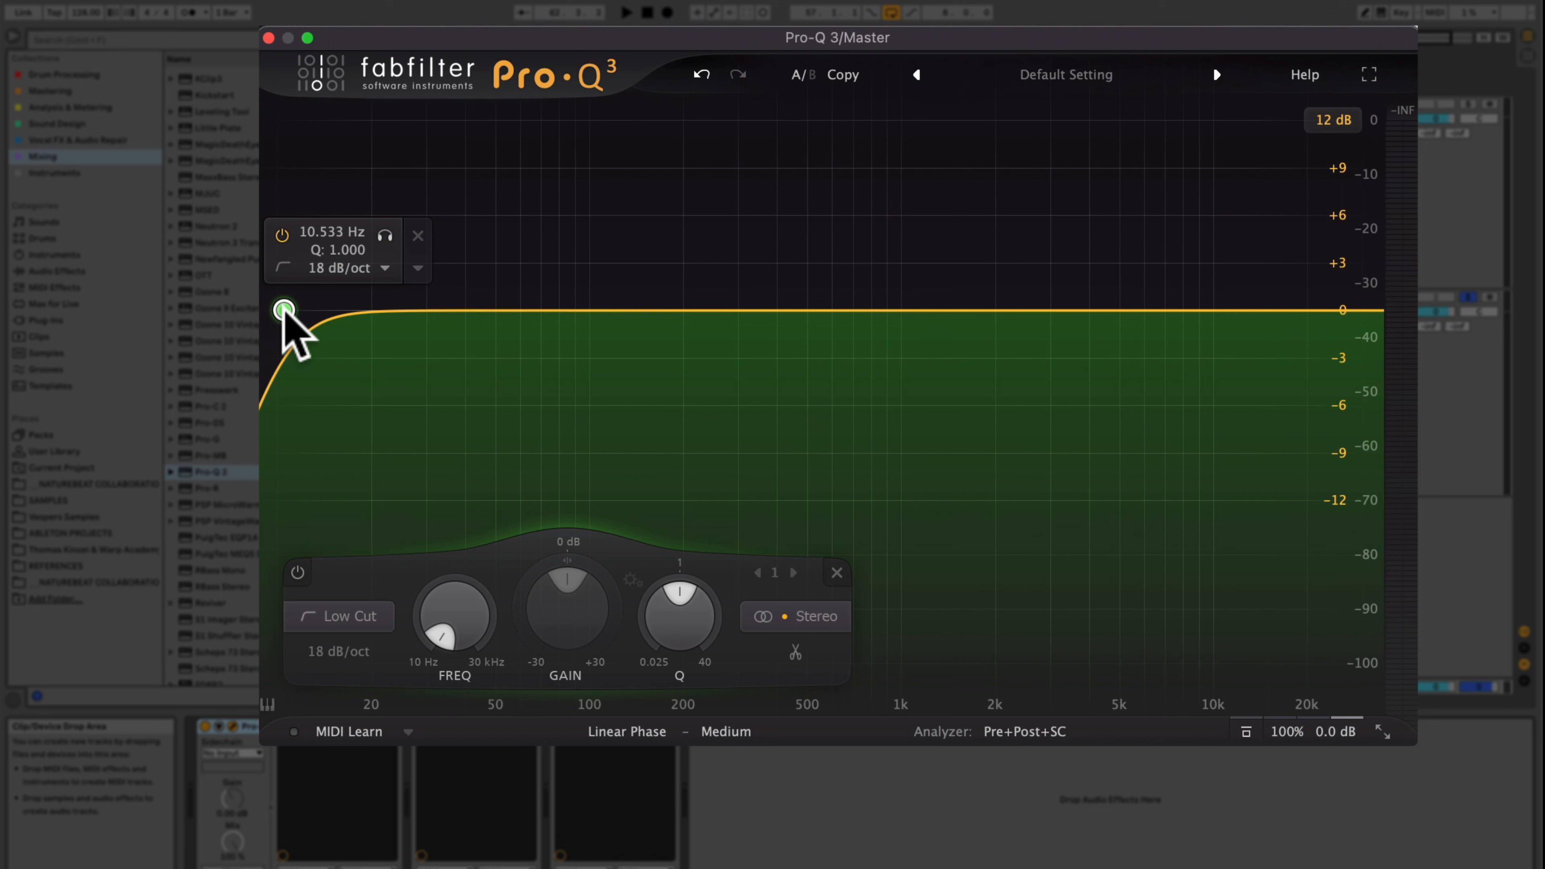
pyautogui.doubleClick(480, 614)
pyautogui.write('20')
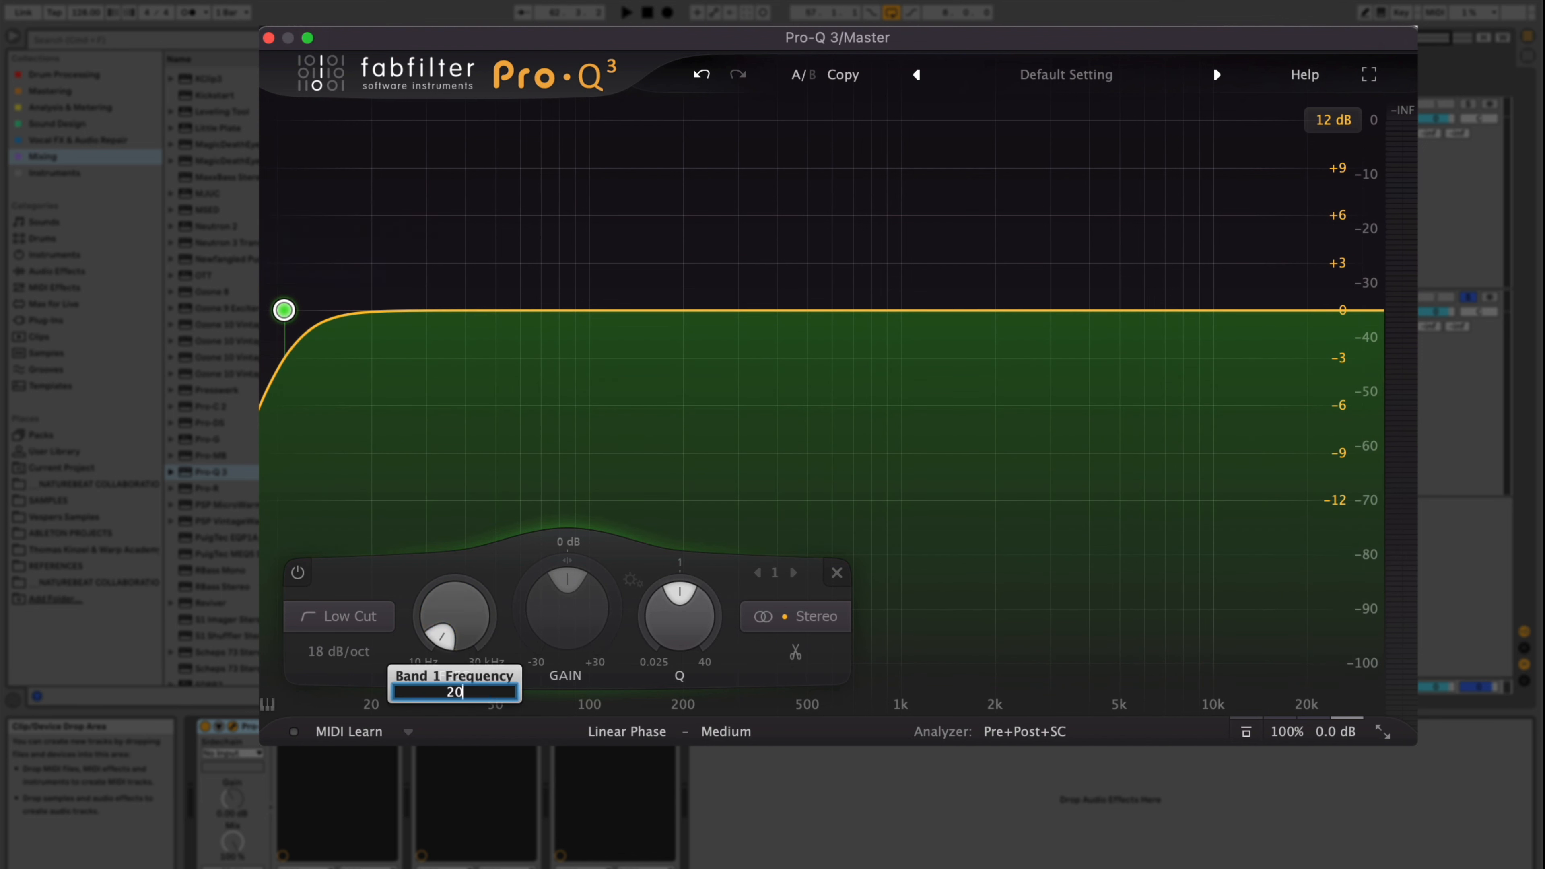
pyautogui.press('Return')
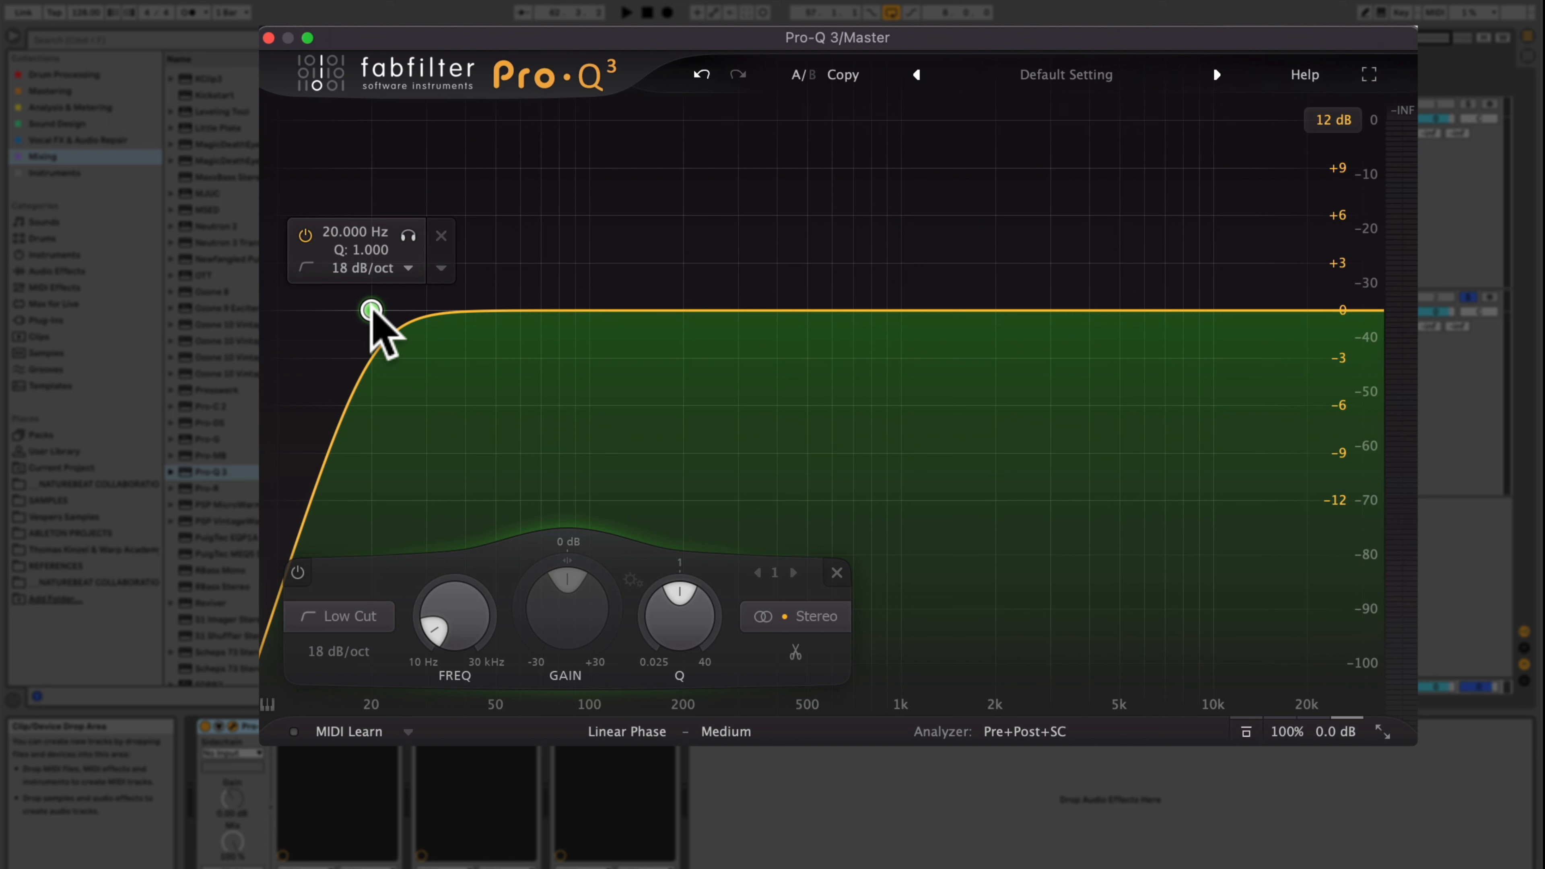
# - Add a 24 dB/oct high cut band at 24000 Hz and close Pro-Q 3, leaving the device switched on
pyautogui.click(1377, 311)
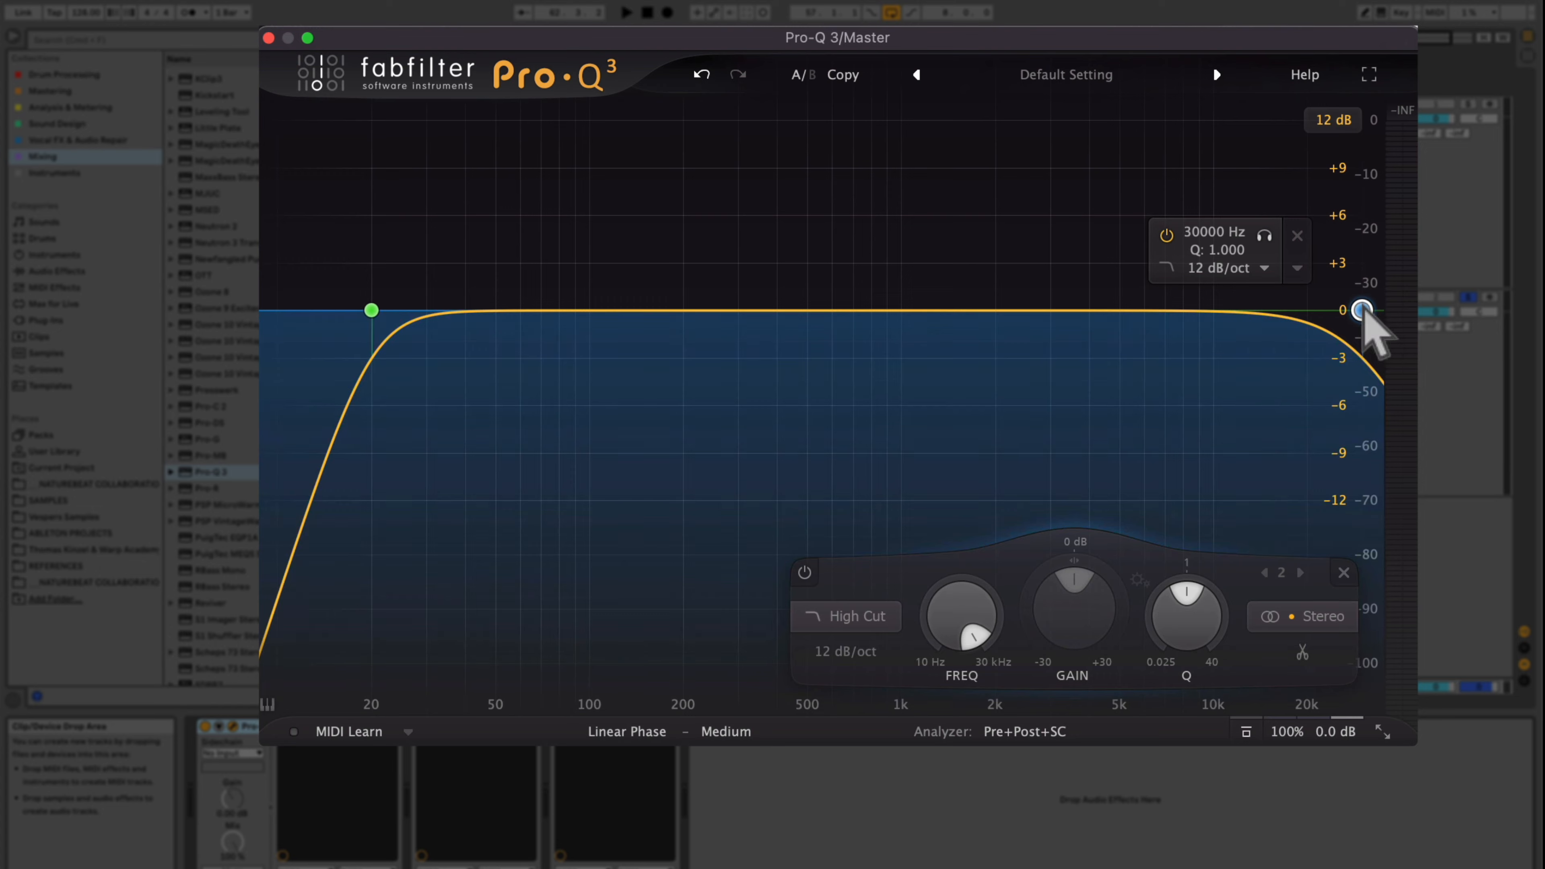
pyautogui.keyDown('alt'); pyautogui.keyDown('shift'); pyautogui.click(1367, 310); pyautogui.keyUp('shift'); pyautogui.keyUp('alt')
pyautogui.doubleClick(966, 608)
pyautogui.write('24000')
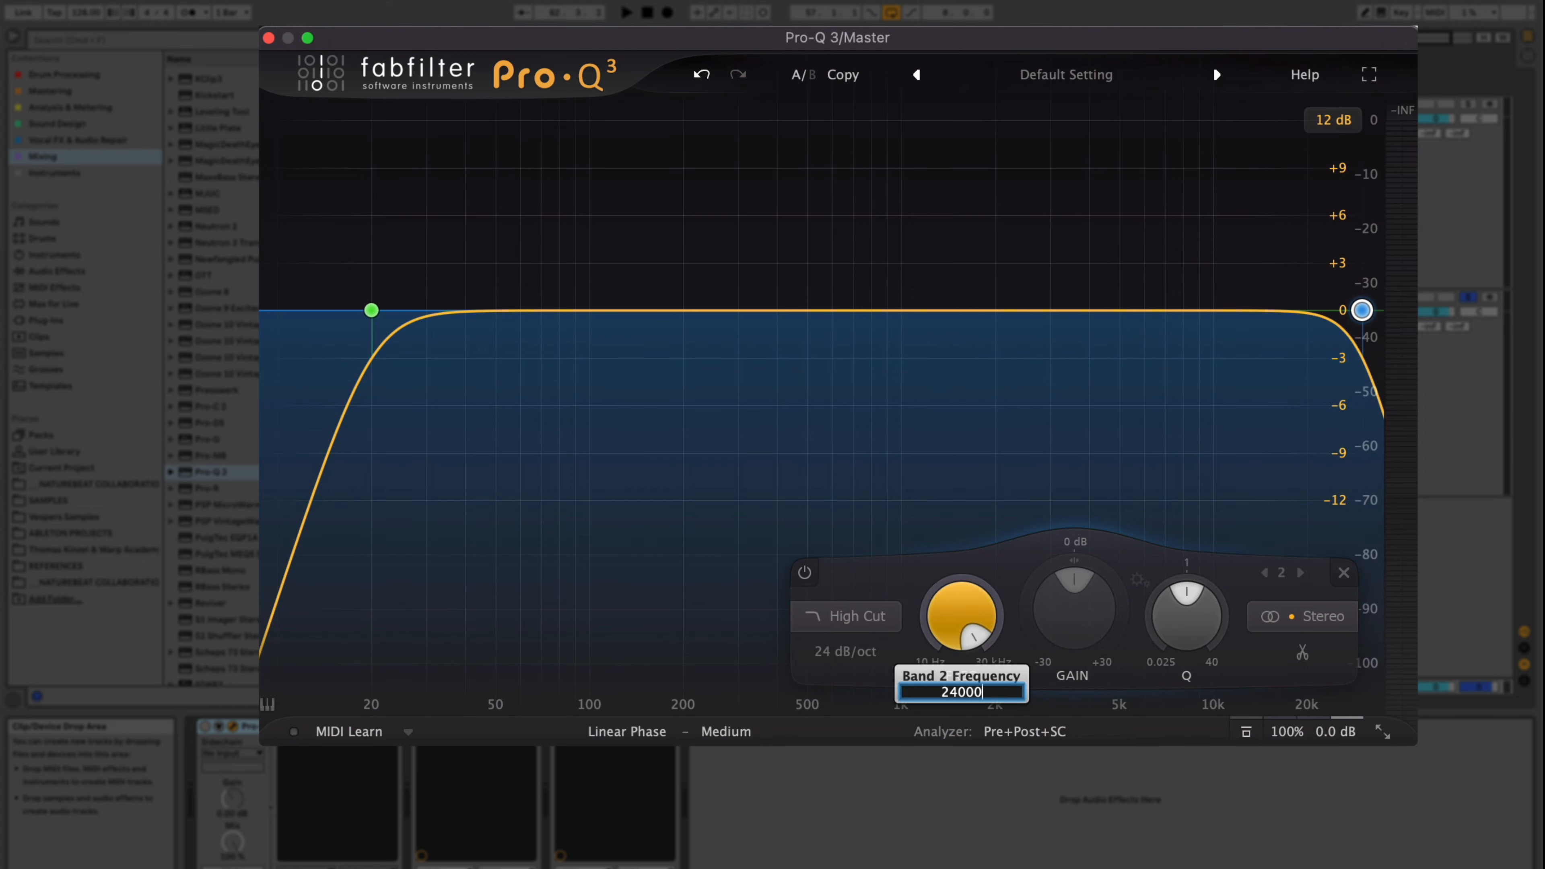
pyautogui.press('Return')
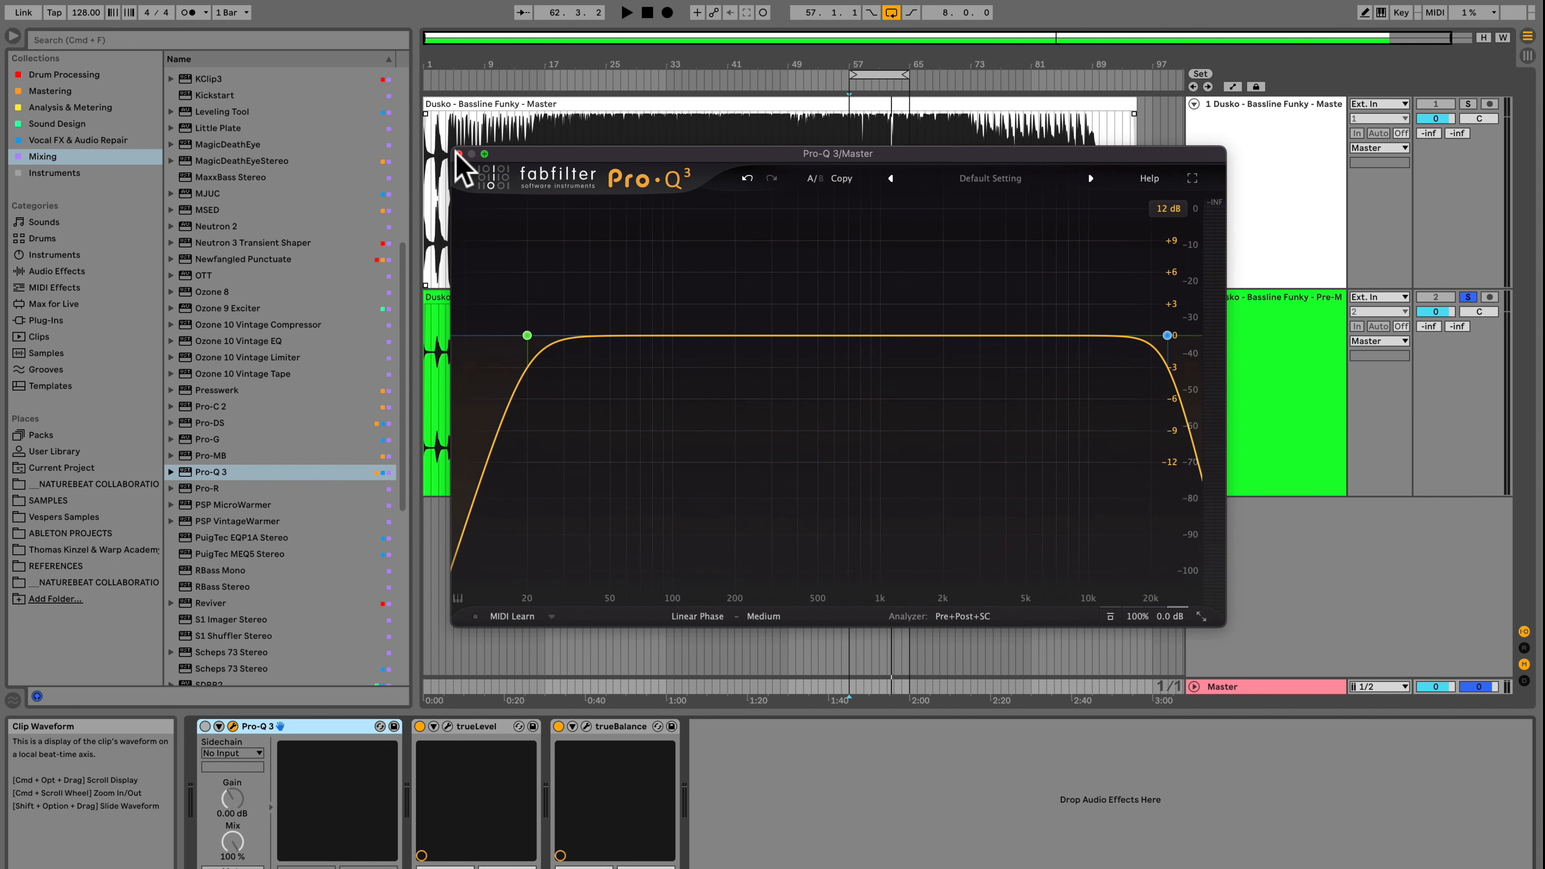
pyautogui.click(459, 153)
pyautogui.click(204, 726)
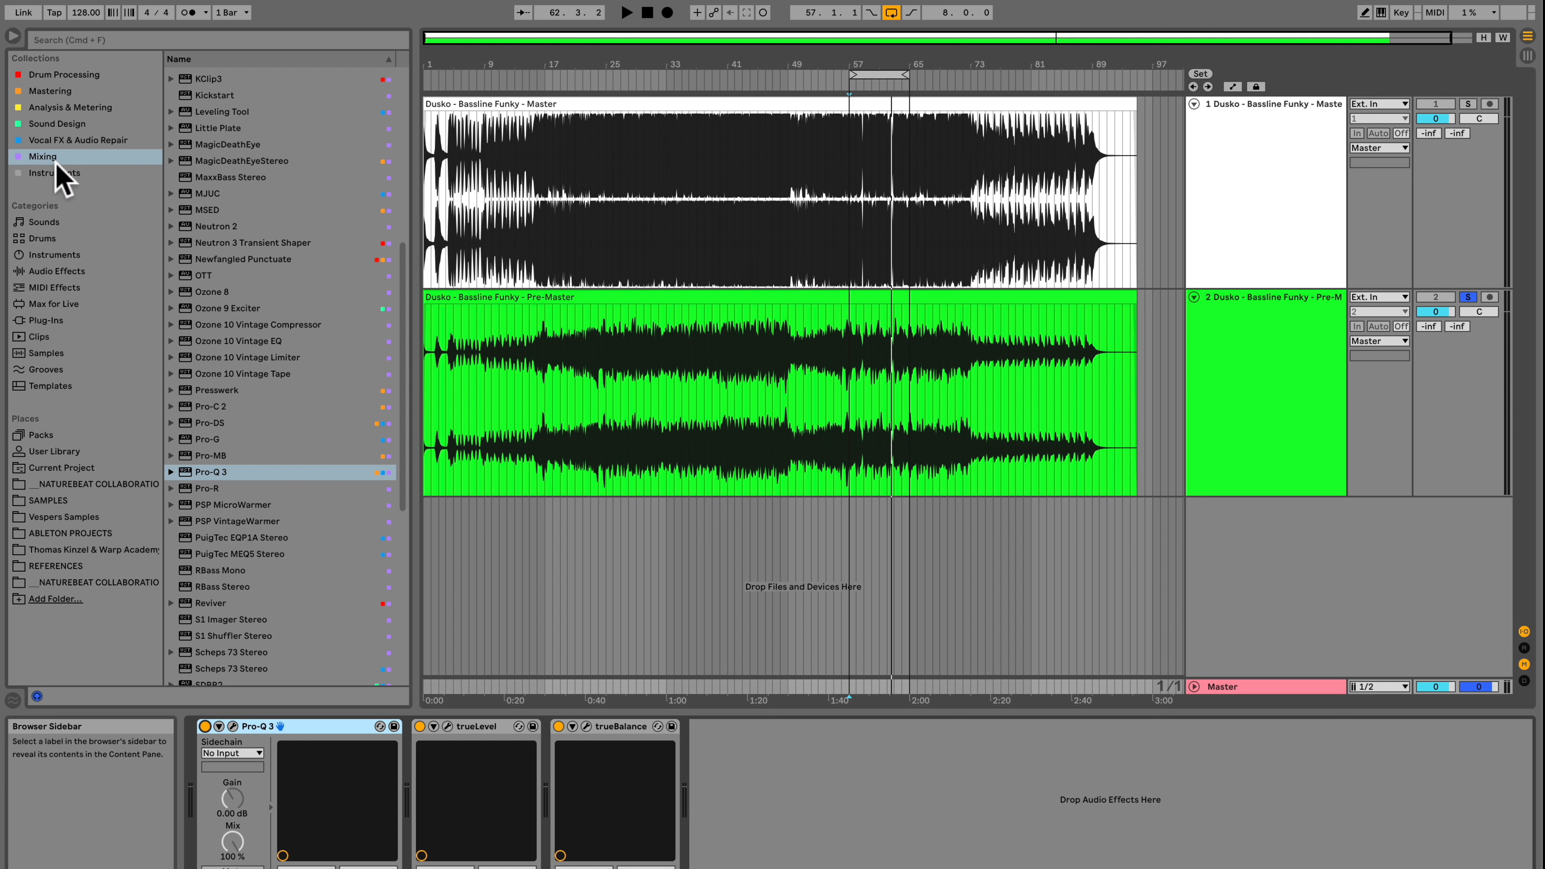
# - Insert Black Box Analog Design HG-2MS from the Mastering collection between Pro-Q 3 and trueLevel
pyautogui.click(59, 91)
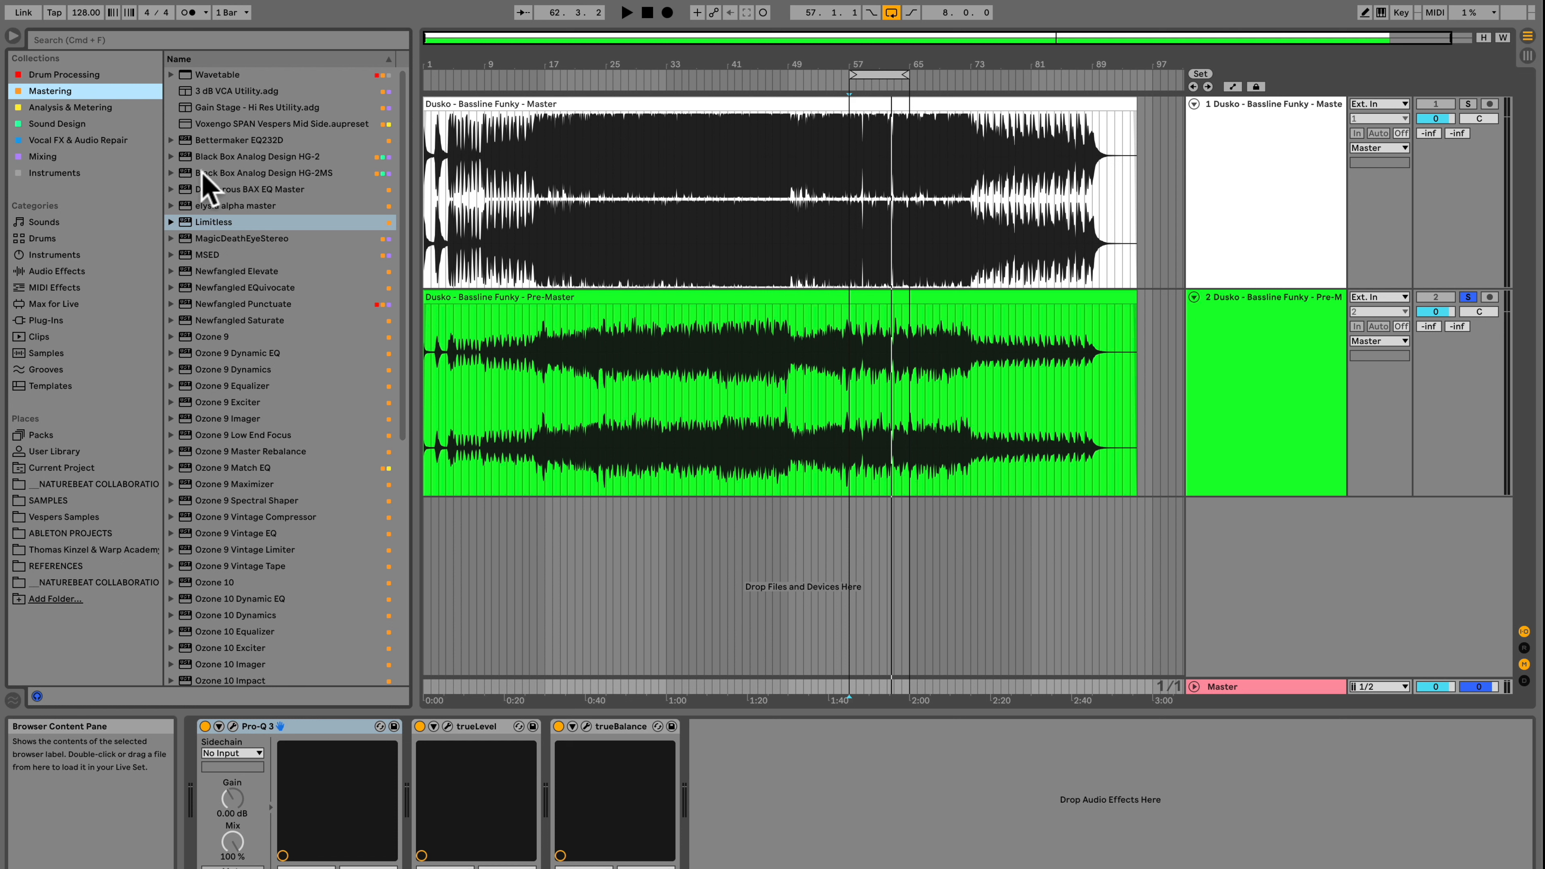
pyautogui.moveTo(270, 176); pyautogui.dragTo(404, 788)
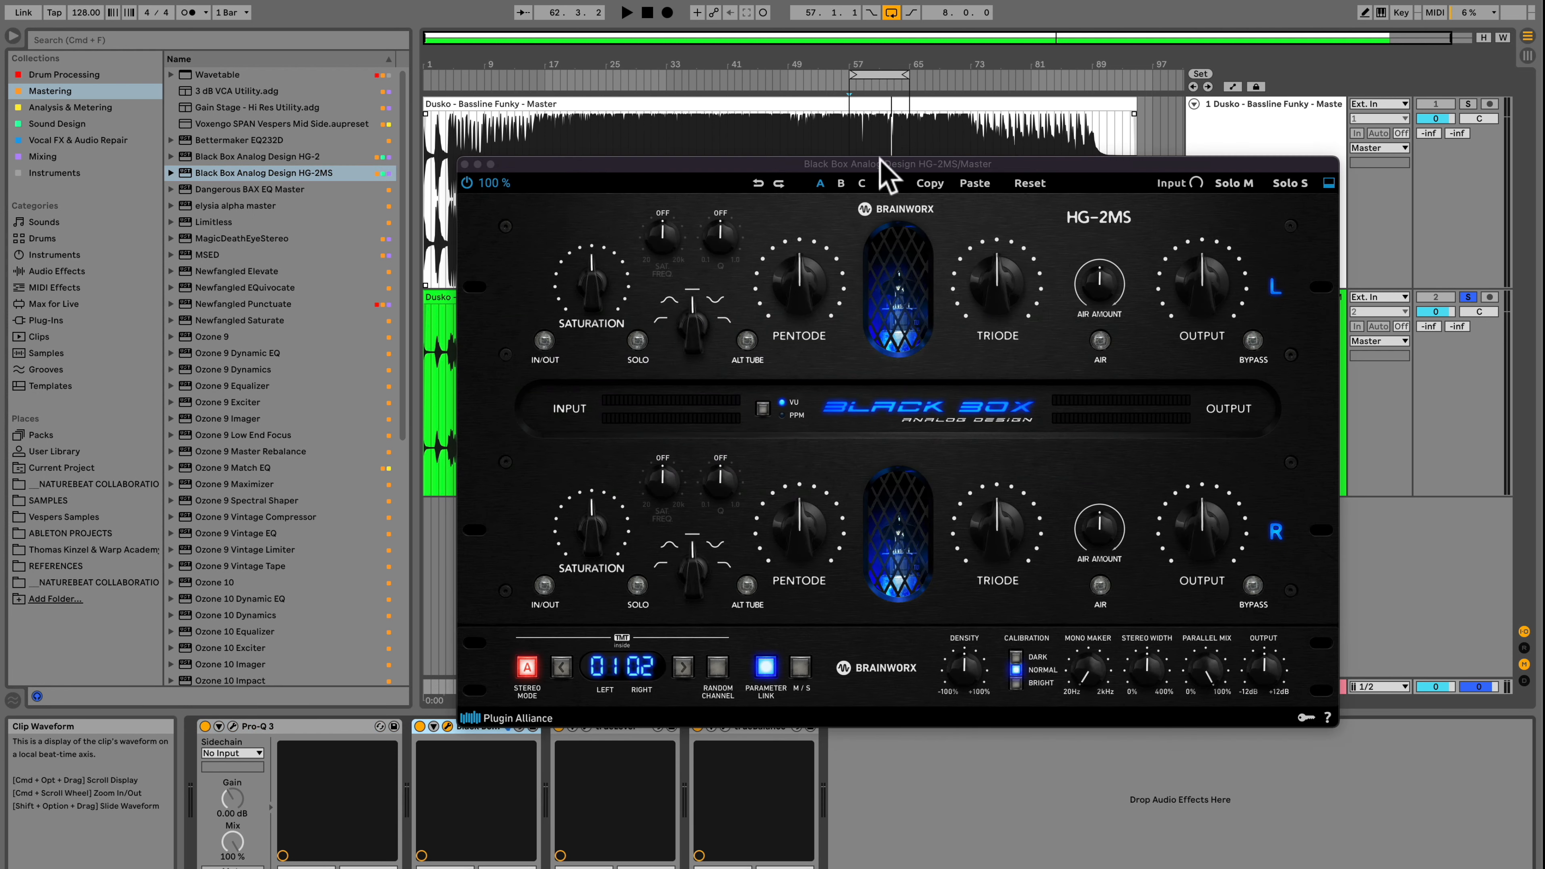
pyautogui.moveTo(880, 165); pyautogui.dragTo(810, 138)
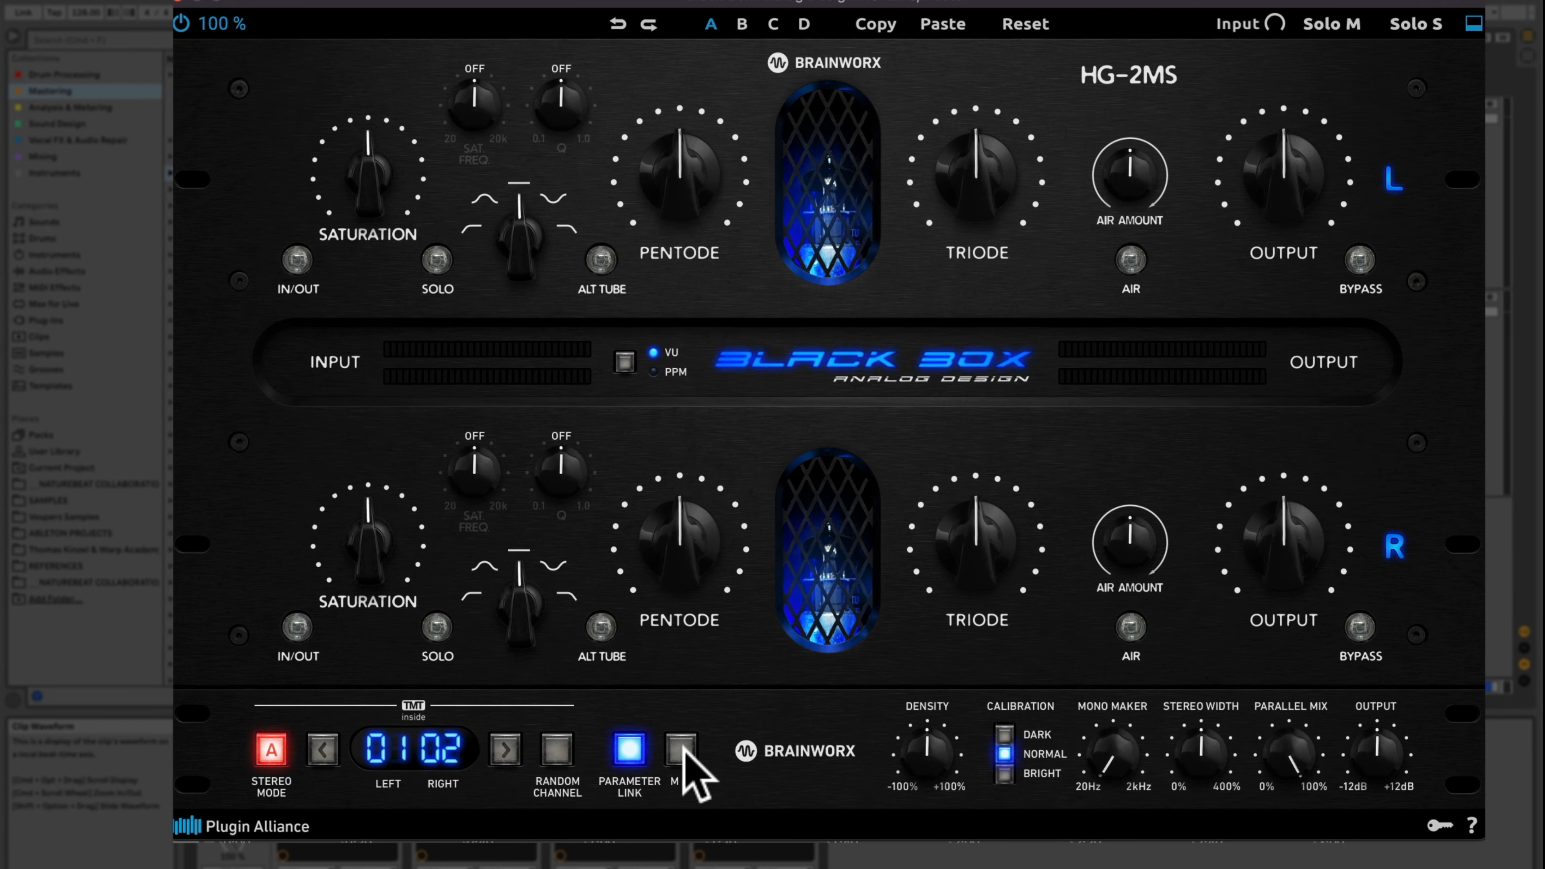
# - Switch the HG-2MS to mid/side processing and turn off its Parameter Link
pyautogui.click(683, 744)
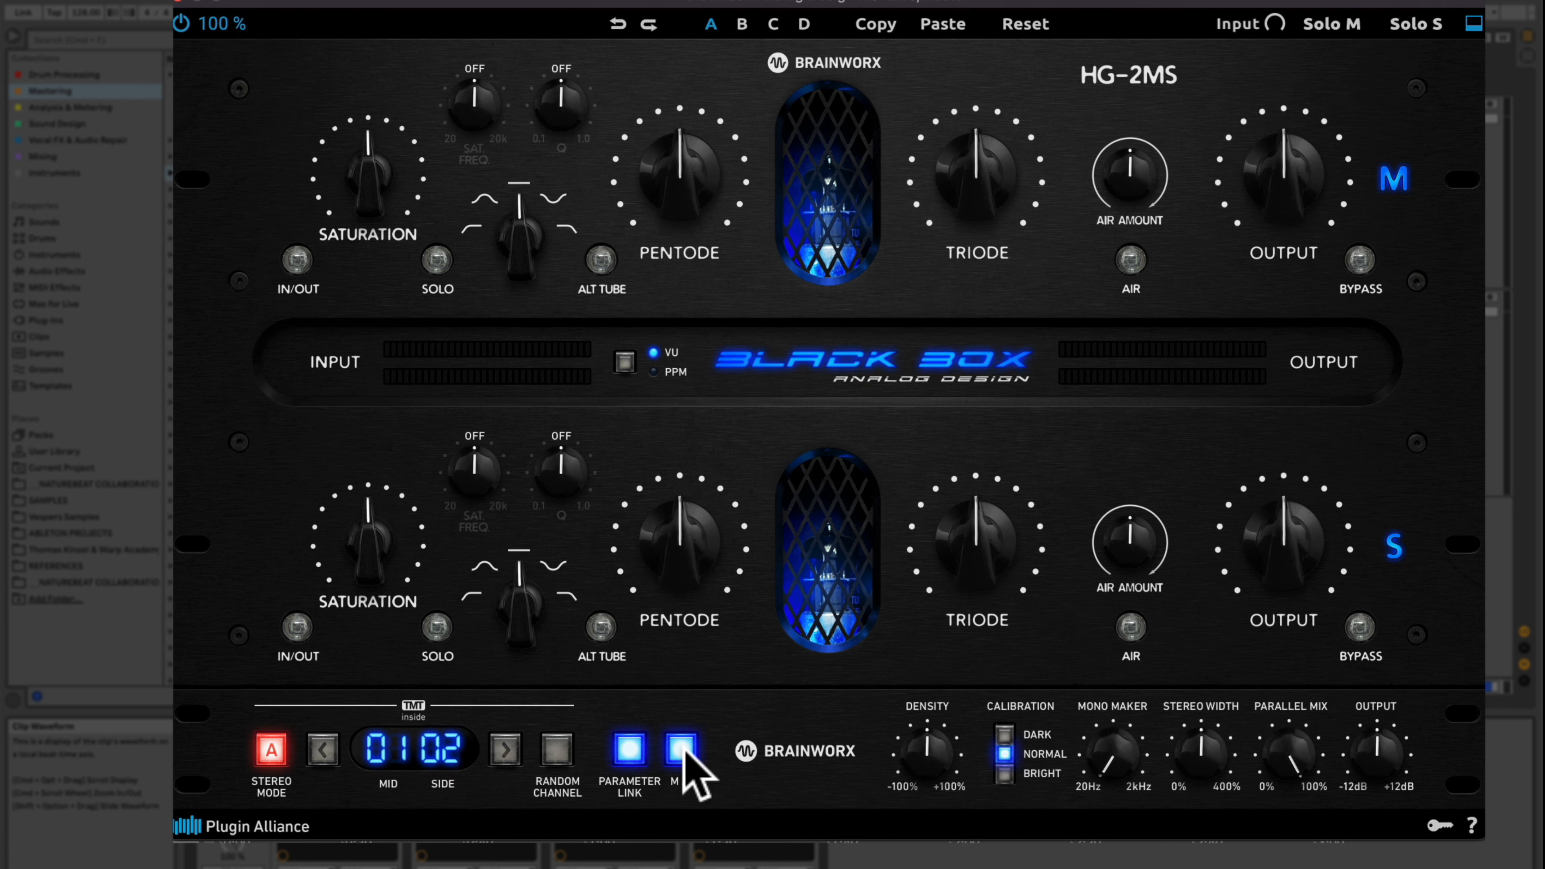
pyautogui.click(683, 752)
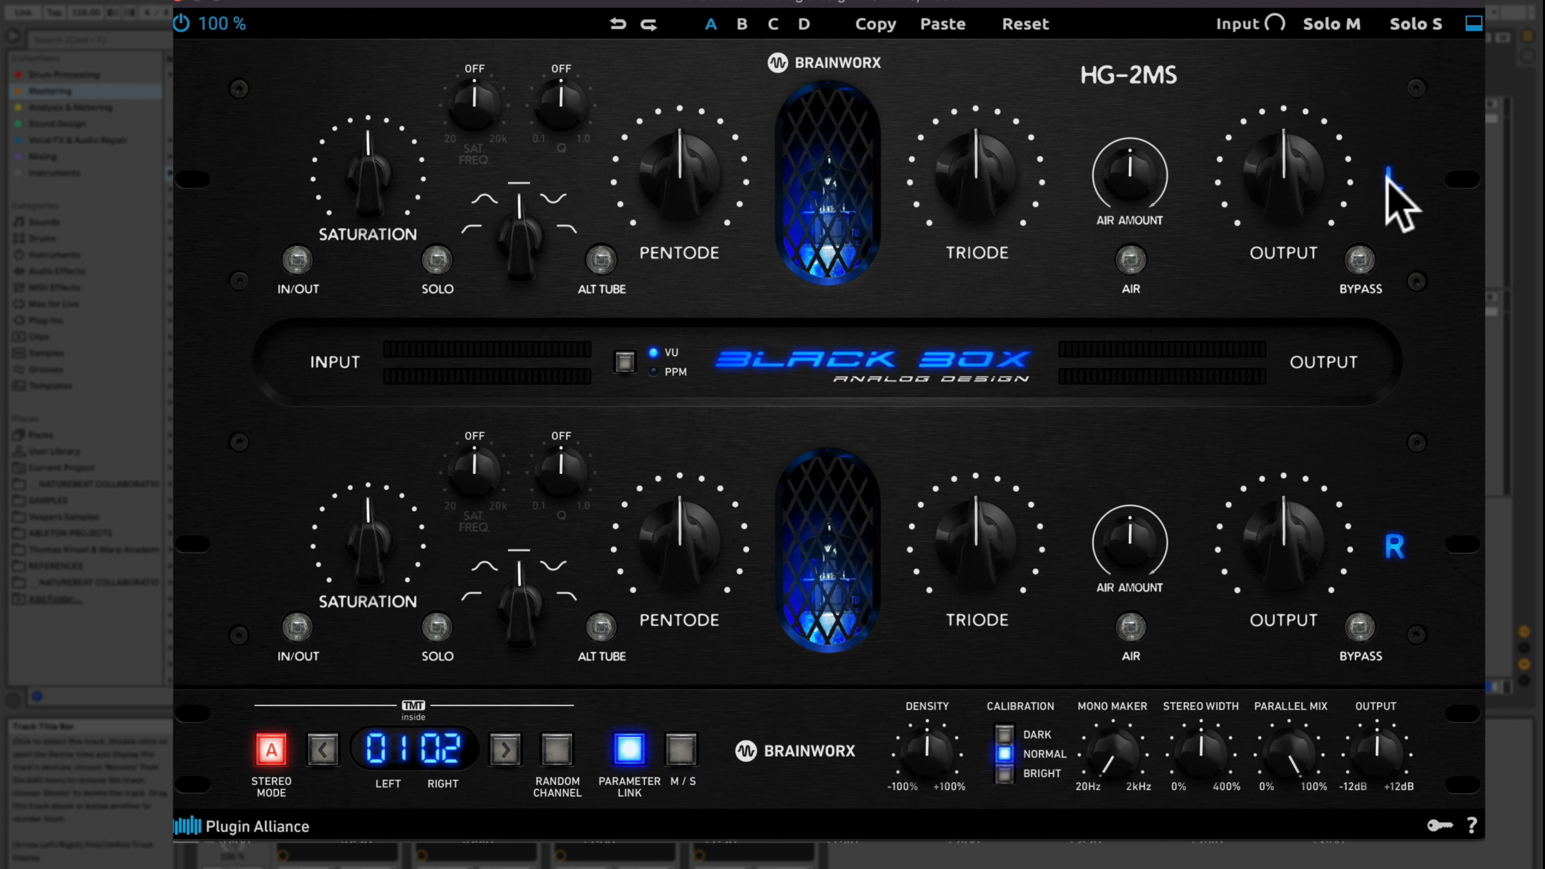
pyautogui.click(686, 747)
pyautogui.moveTo(370, 194)
pyautogui.mouseDown()
pyautogui.moveTo(368, 164)
pyautogui.moveTo(366, 180)
pyautogui.mouseUp()
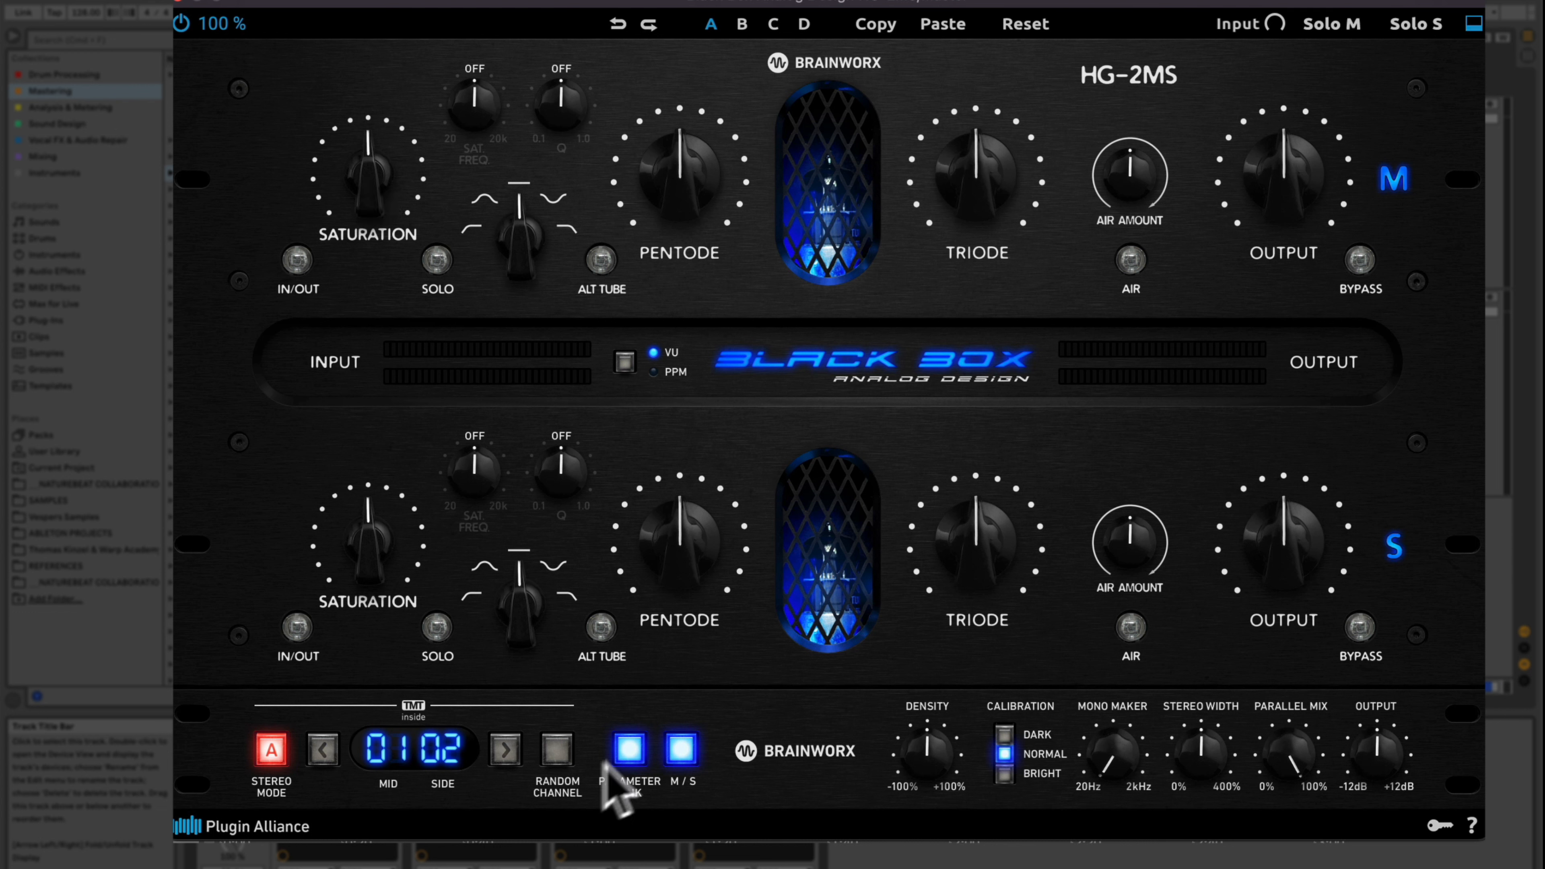
pyautogui.click(630, 749)
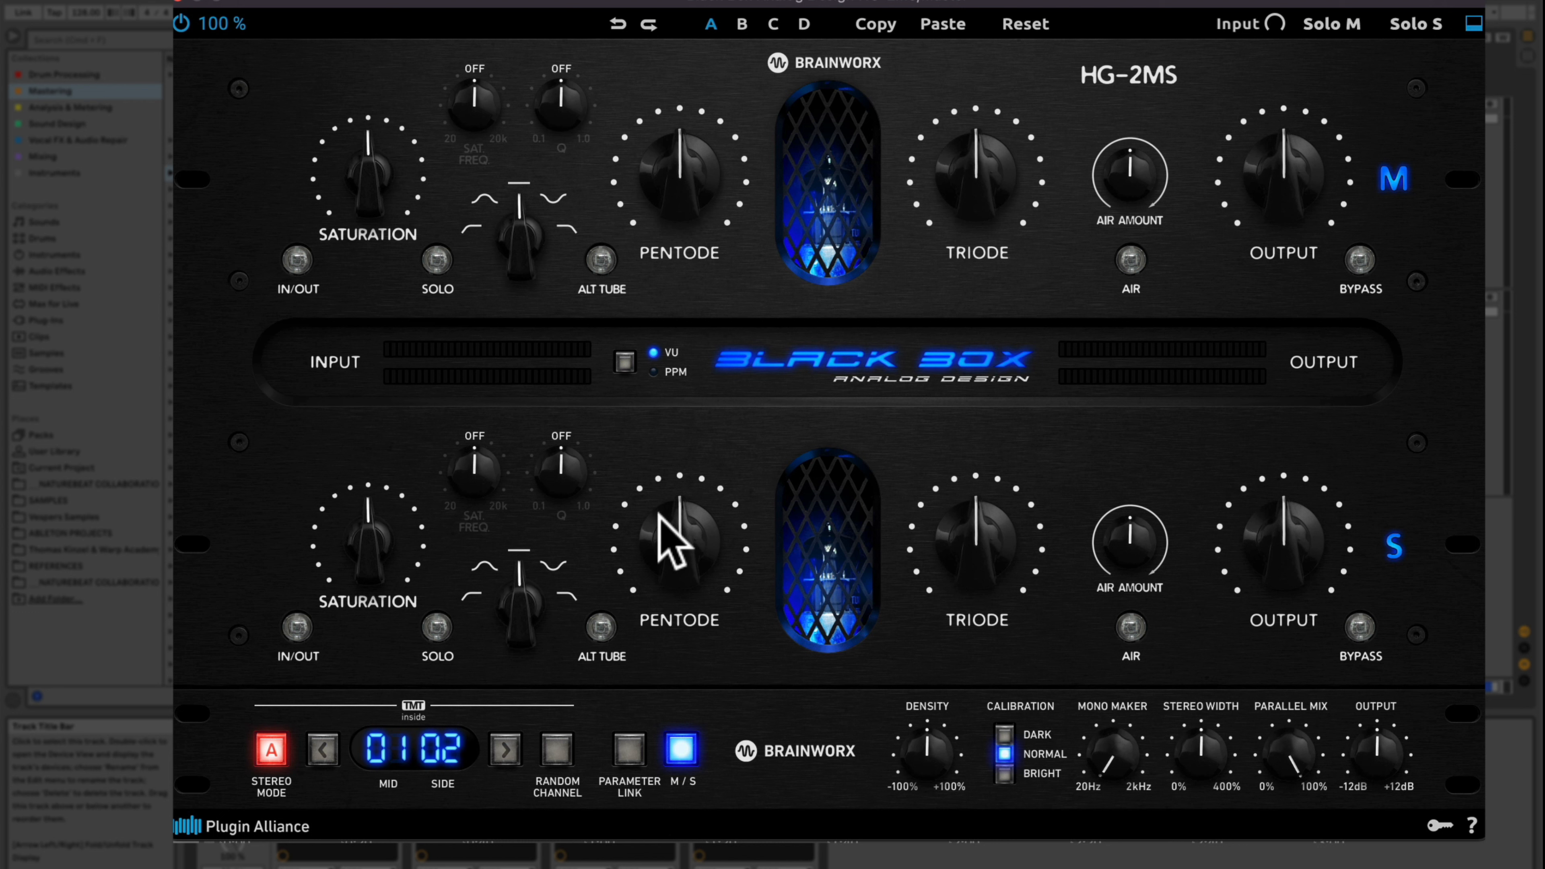
pyautogui.press('space')
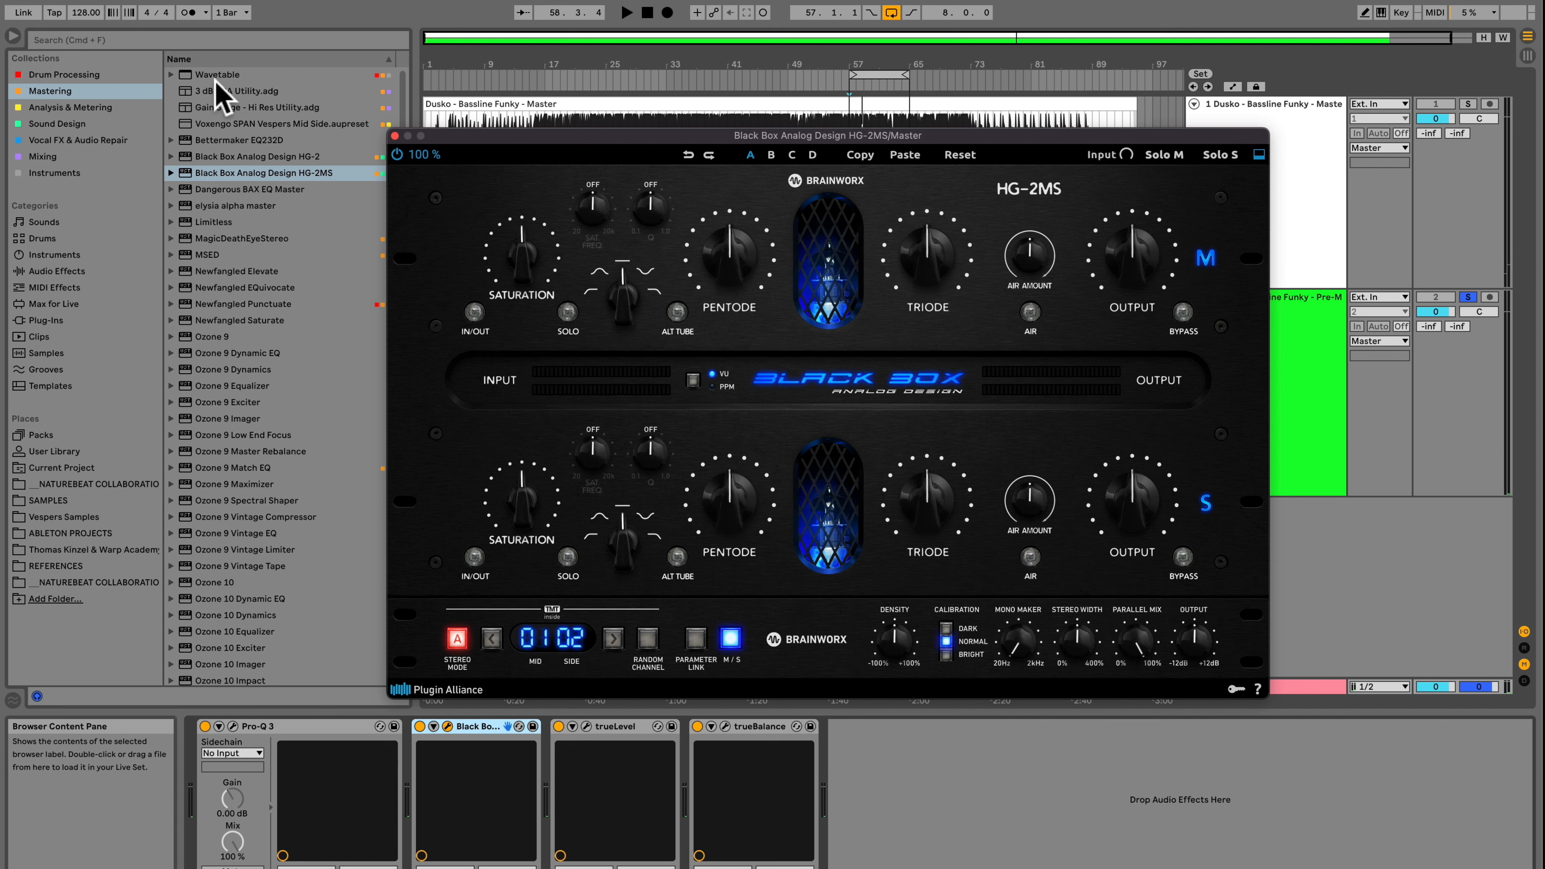
# - Insert a Utility from the Mixing collection between Pro-Q 3 and the HG-2MS, and lower the HG-2MS master output to about -2.9 dB
pyautogui.click(43, 156)
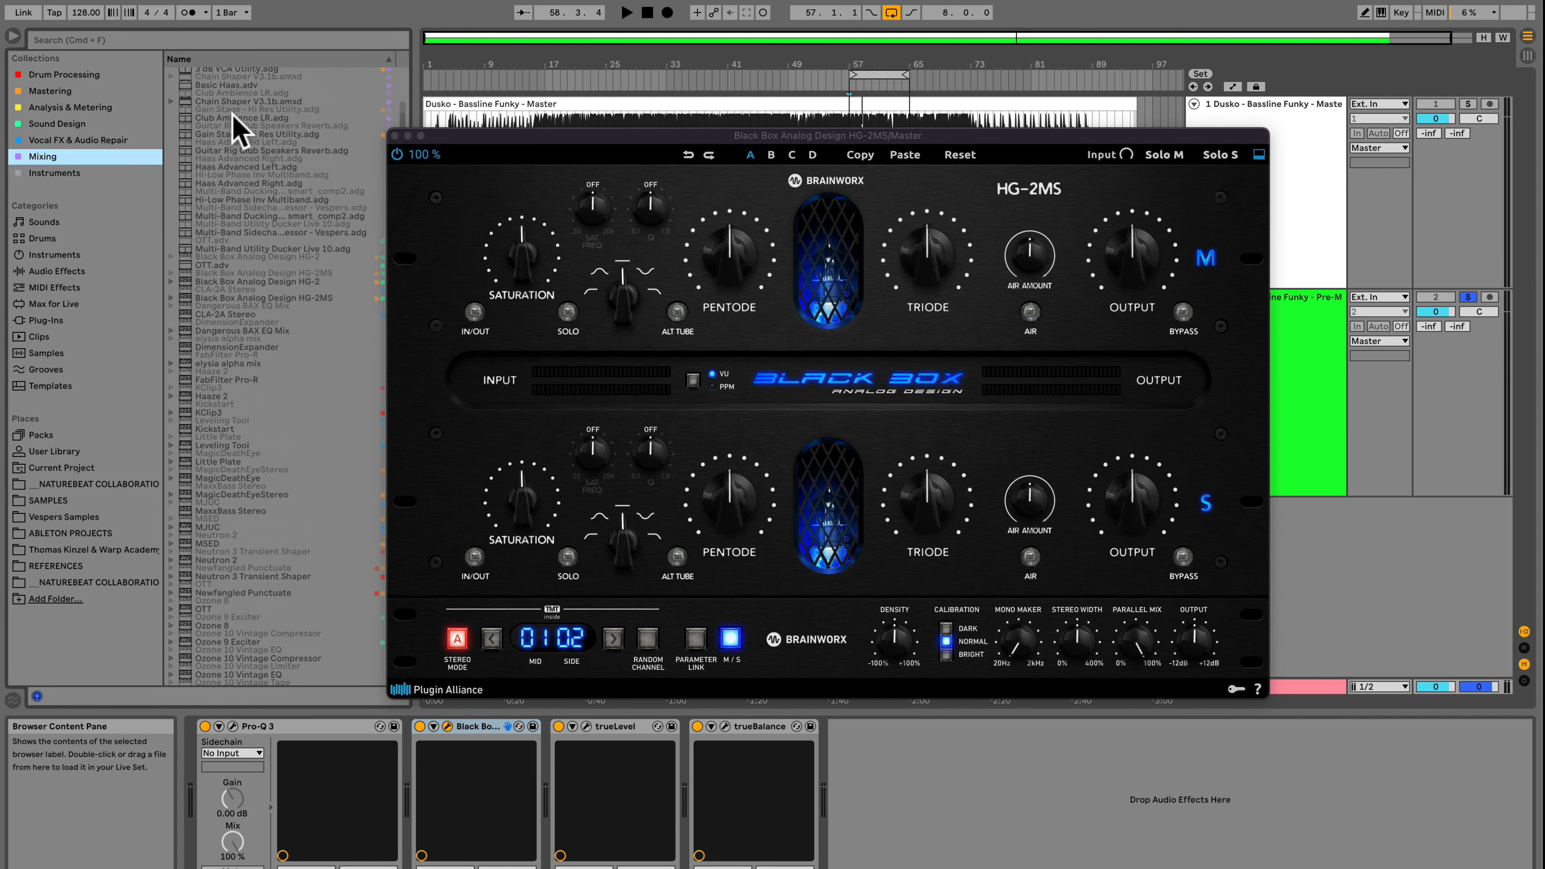
pyautogui.moveTo(207, 125); pyautogui.dragTo(416, 750)
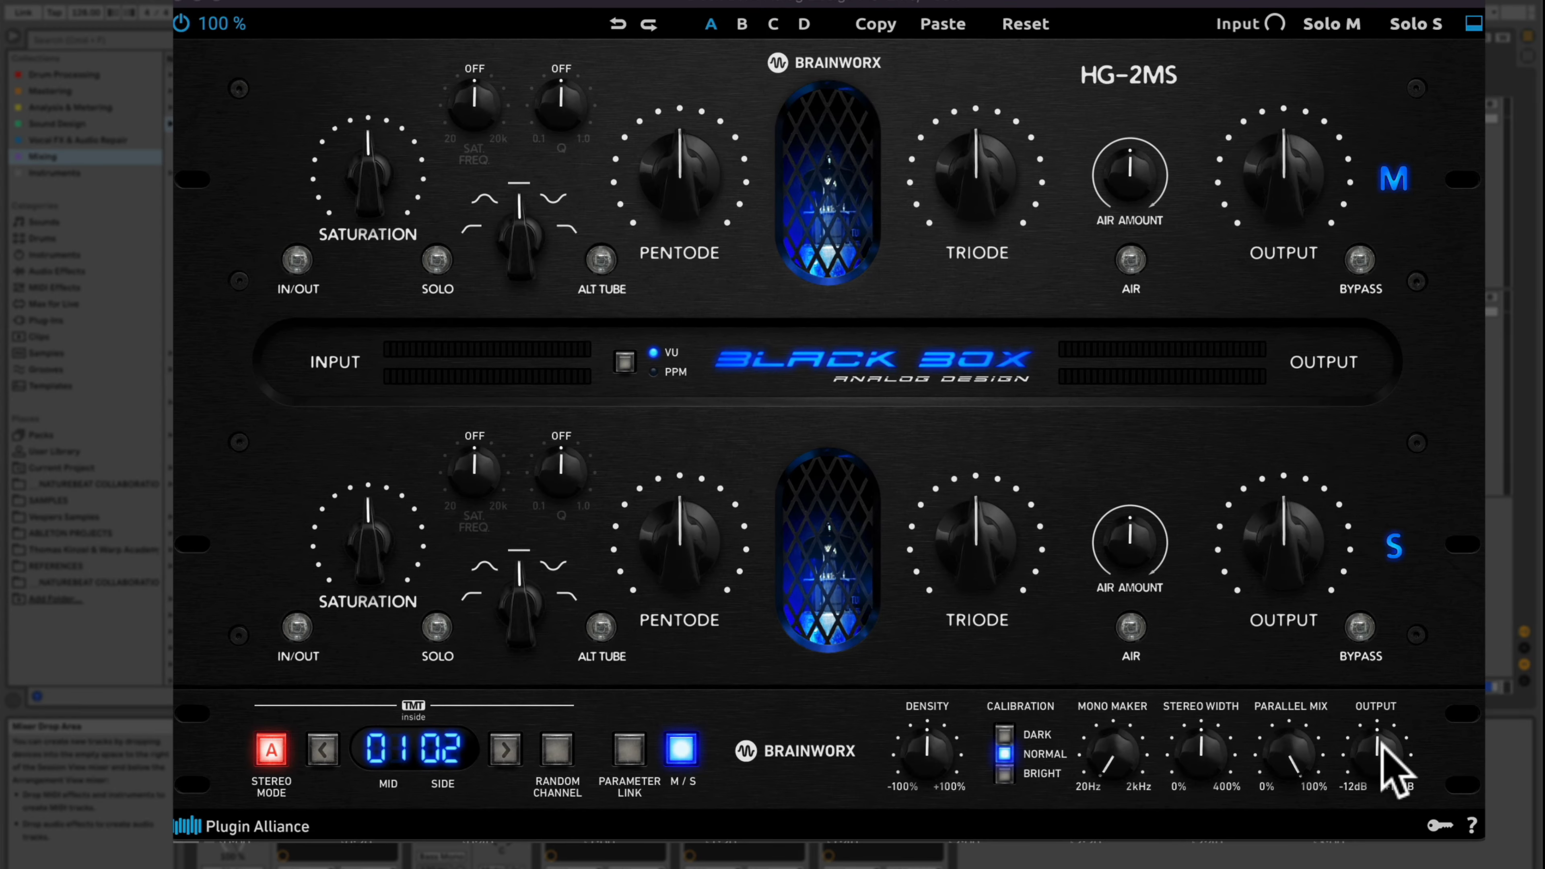
pyautogui.moveTo(1381, 744); pyautogui.dragTo(1381, 770)
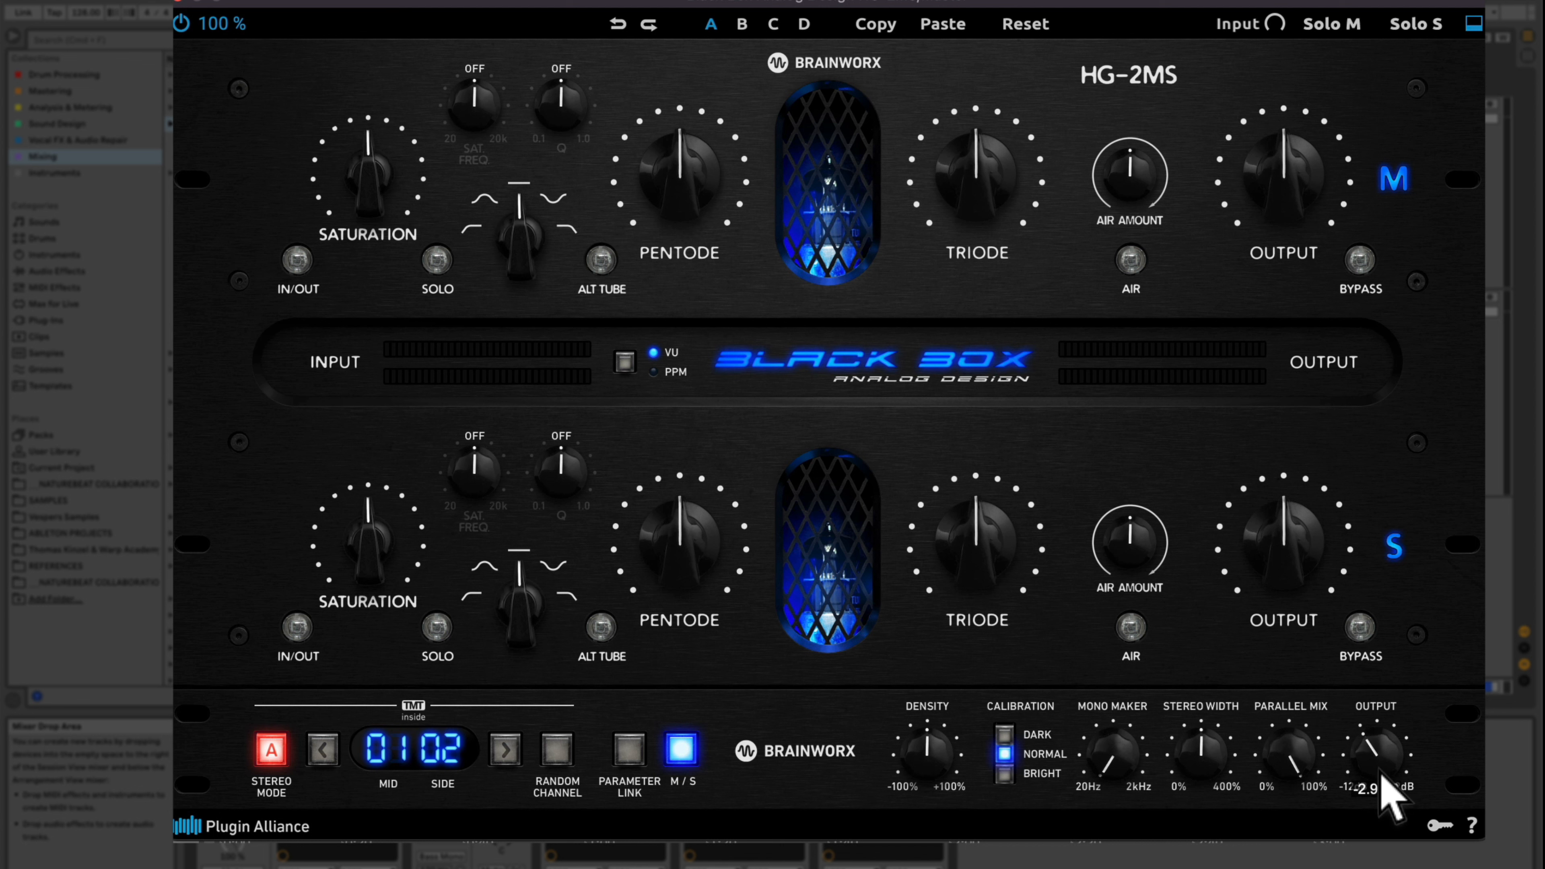
# - Engage the HG-2MS saturation circuits for both mid and side, and compare the processing with full bypass during playback
pyautogui.moveTo(1380, 775); pyautogui.dragTo(1384, 764)
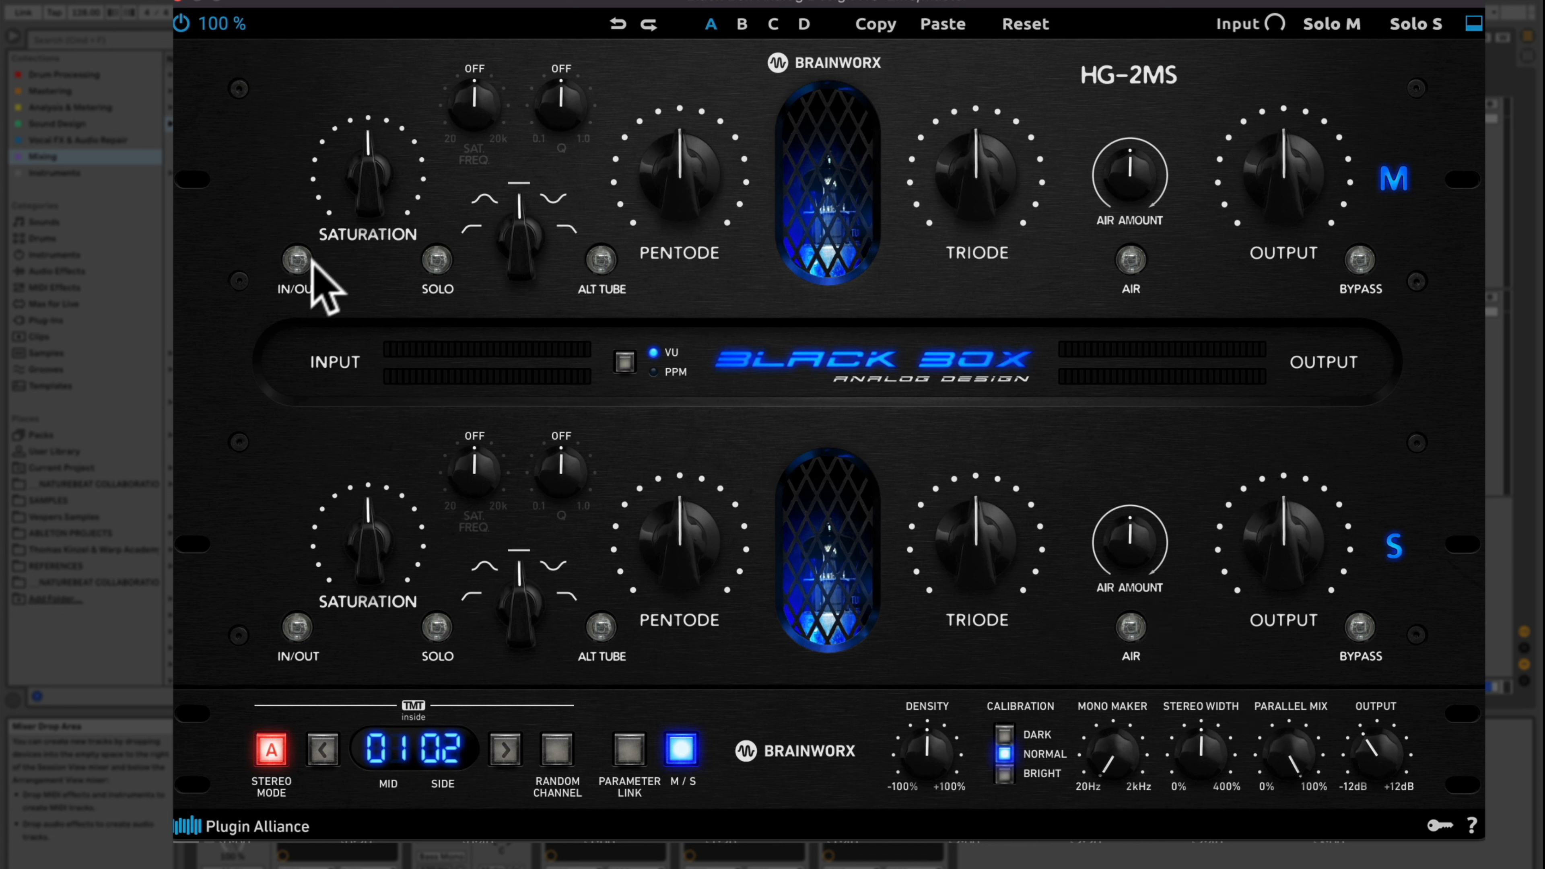
pyautogui.click(298, 629)
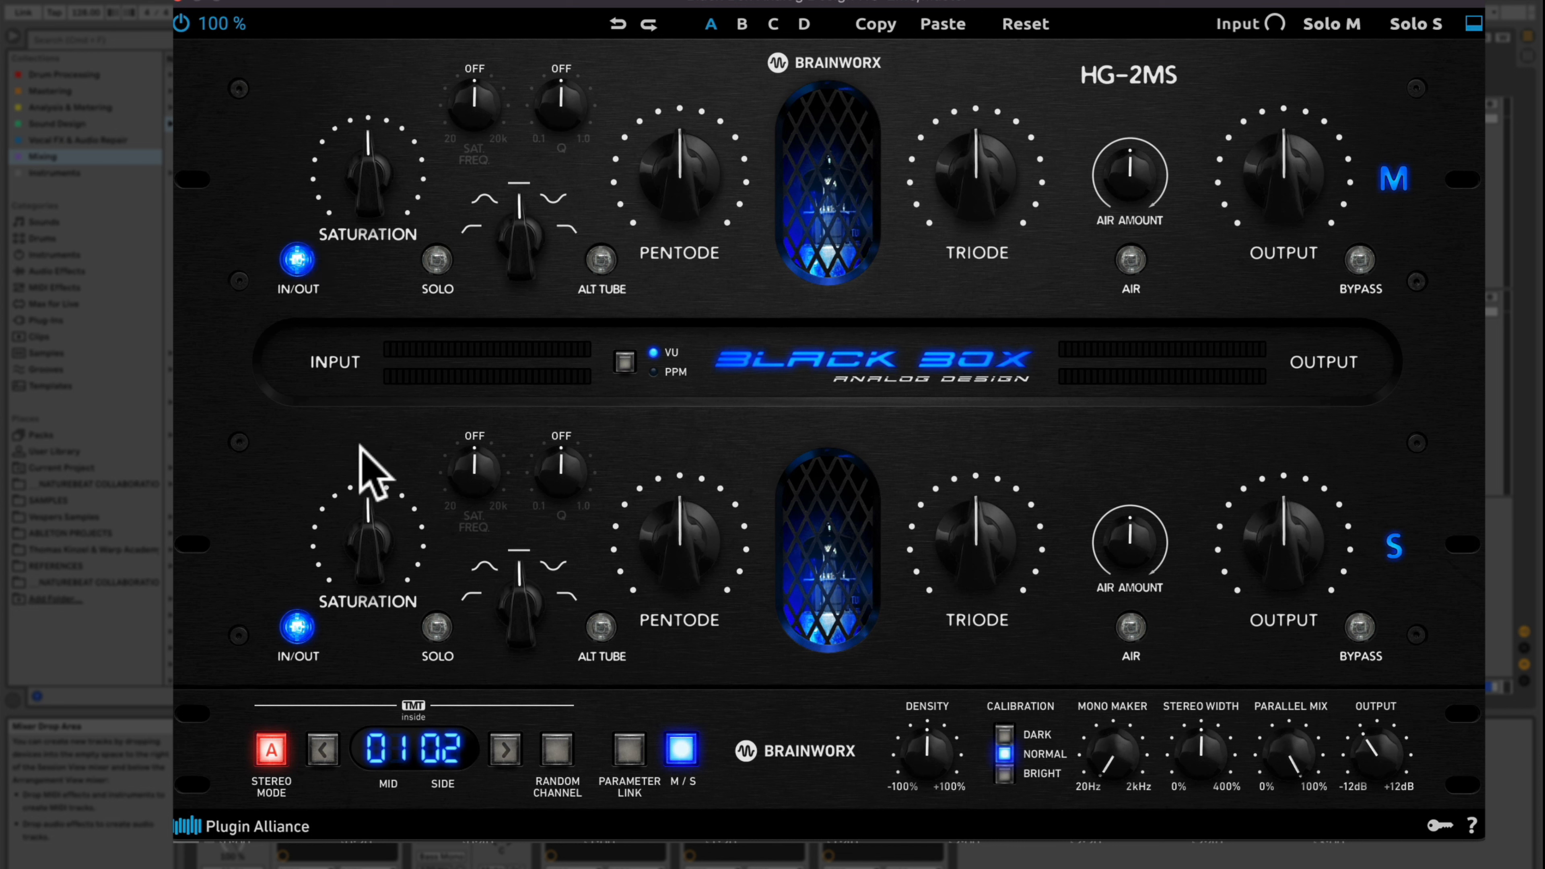
pyautogui.press('space')
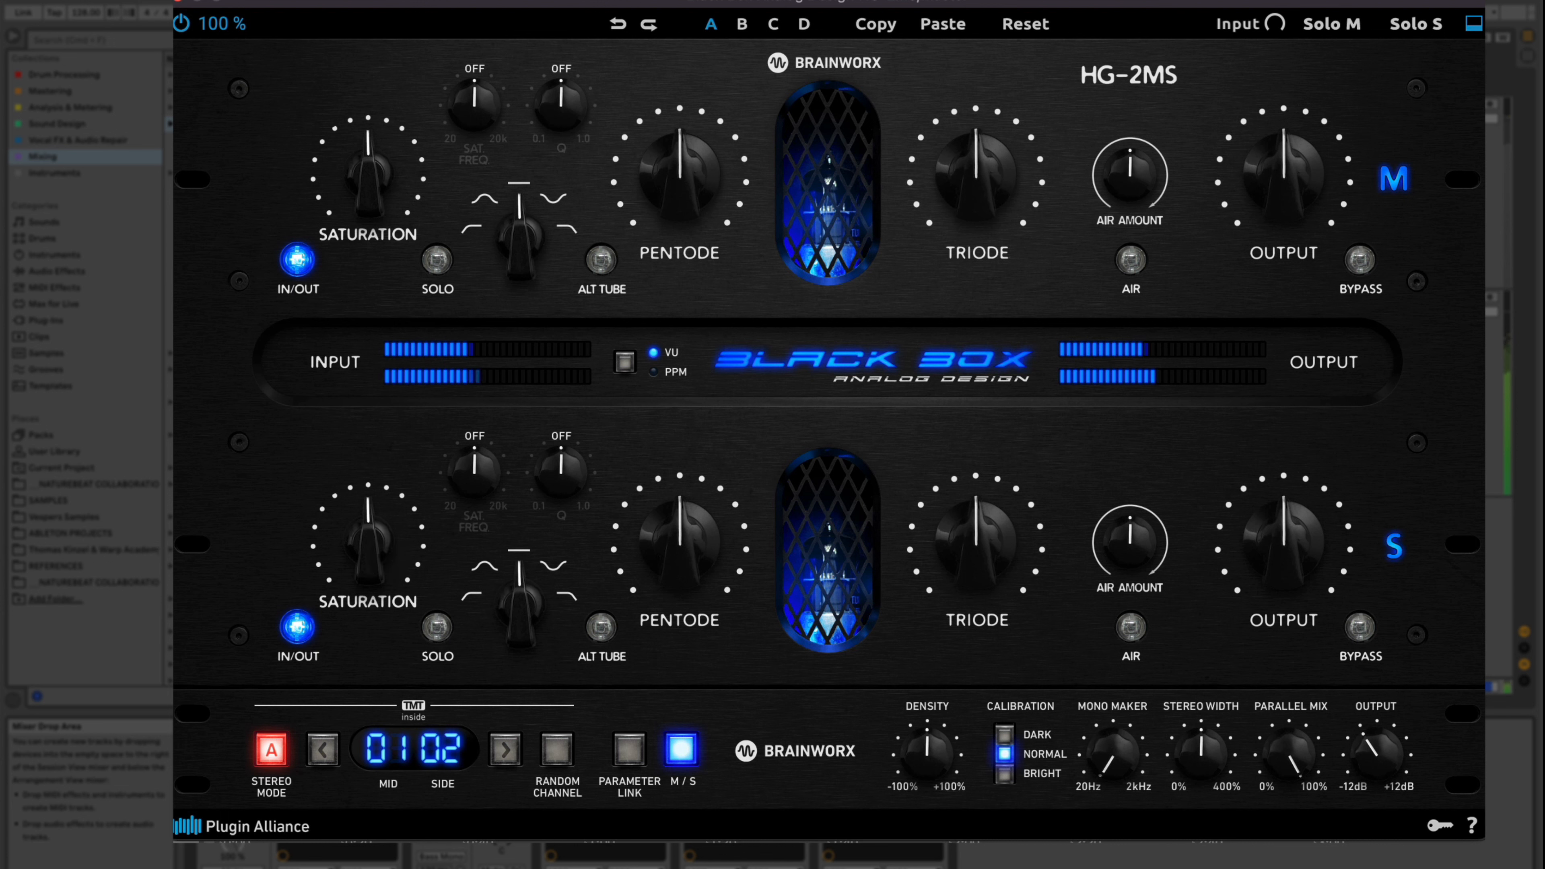
pyautogui.click(182, 24)
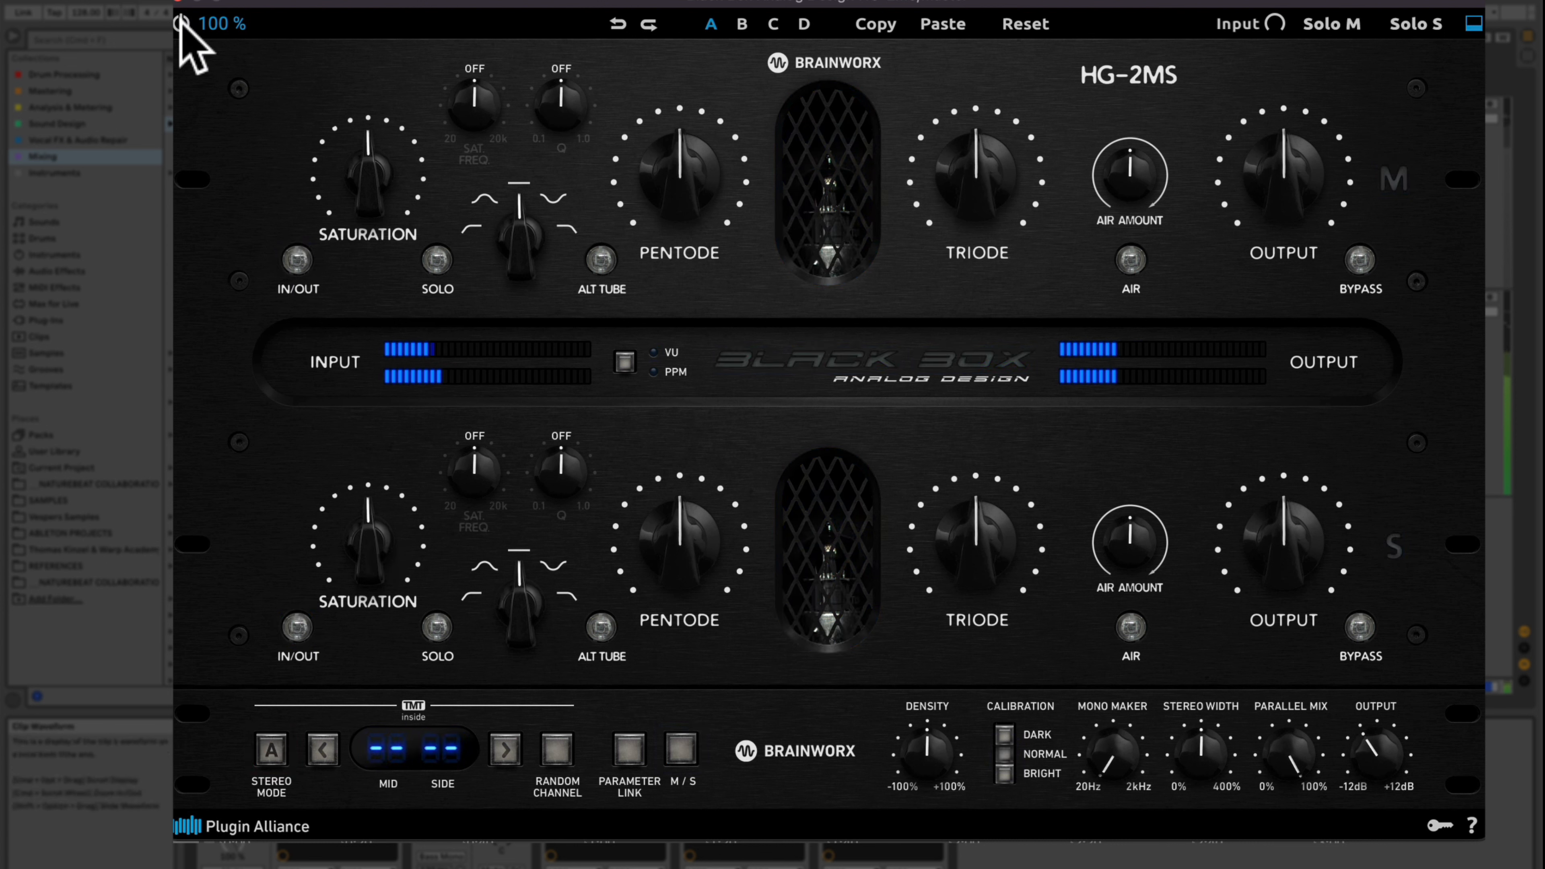
pyautogui.click(182, 23)
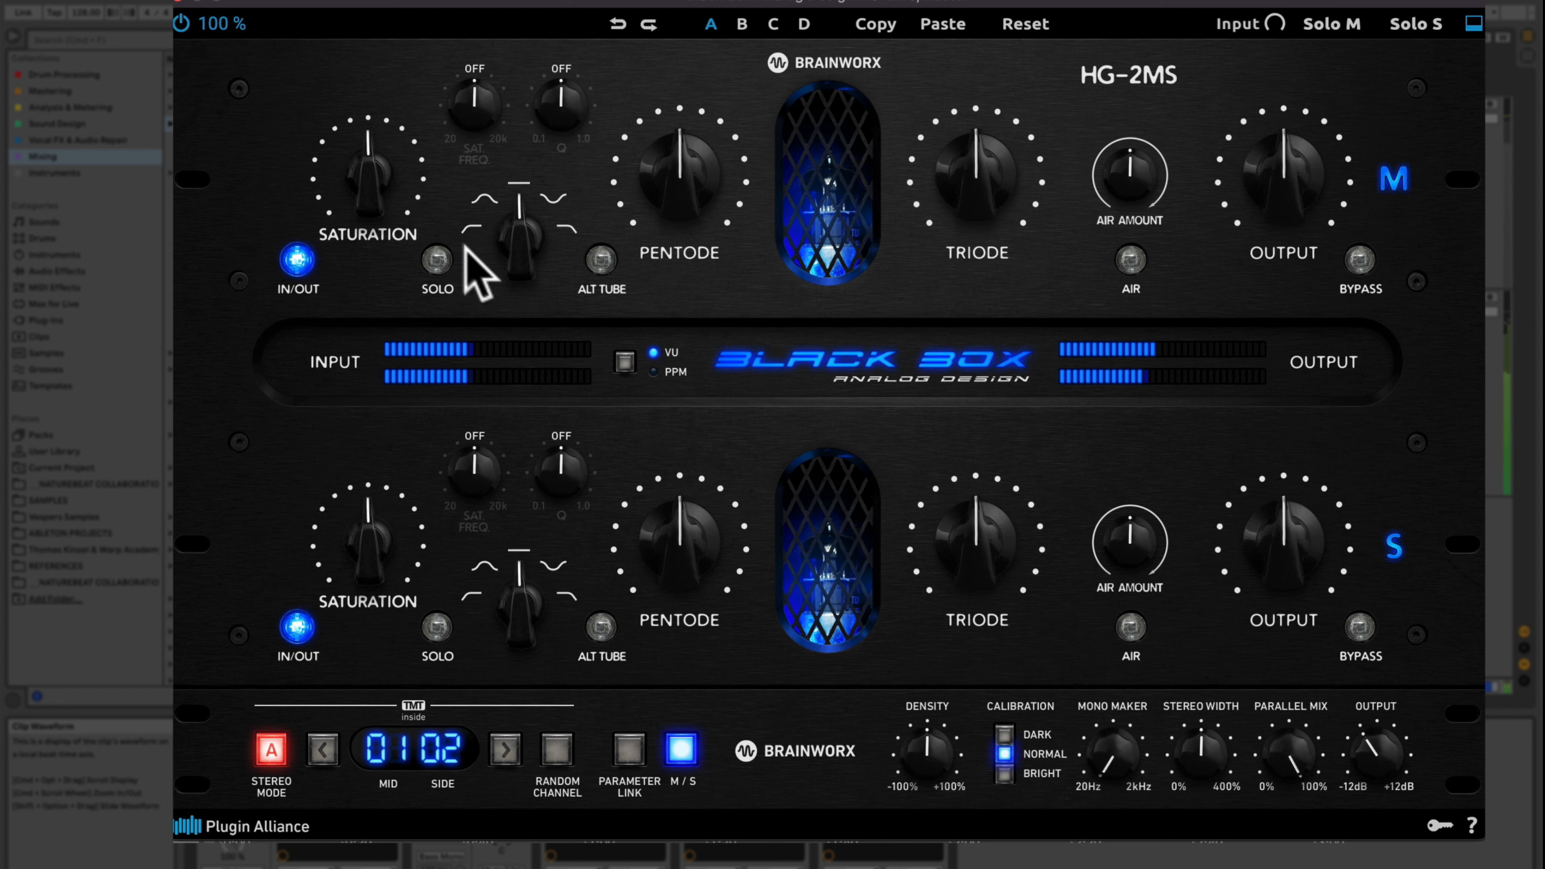
# - Raise the HG-2MS mid Saturation noticeably and the side Saturation slightly
pyautogui.moveTo(390, 213); pyautogui.dragTo(376, 164)
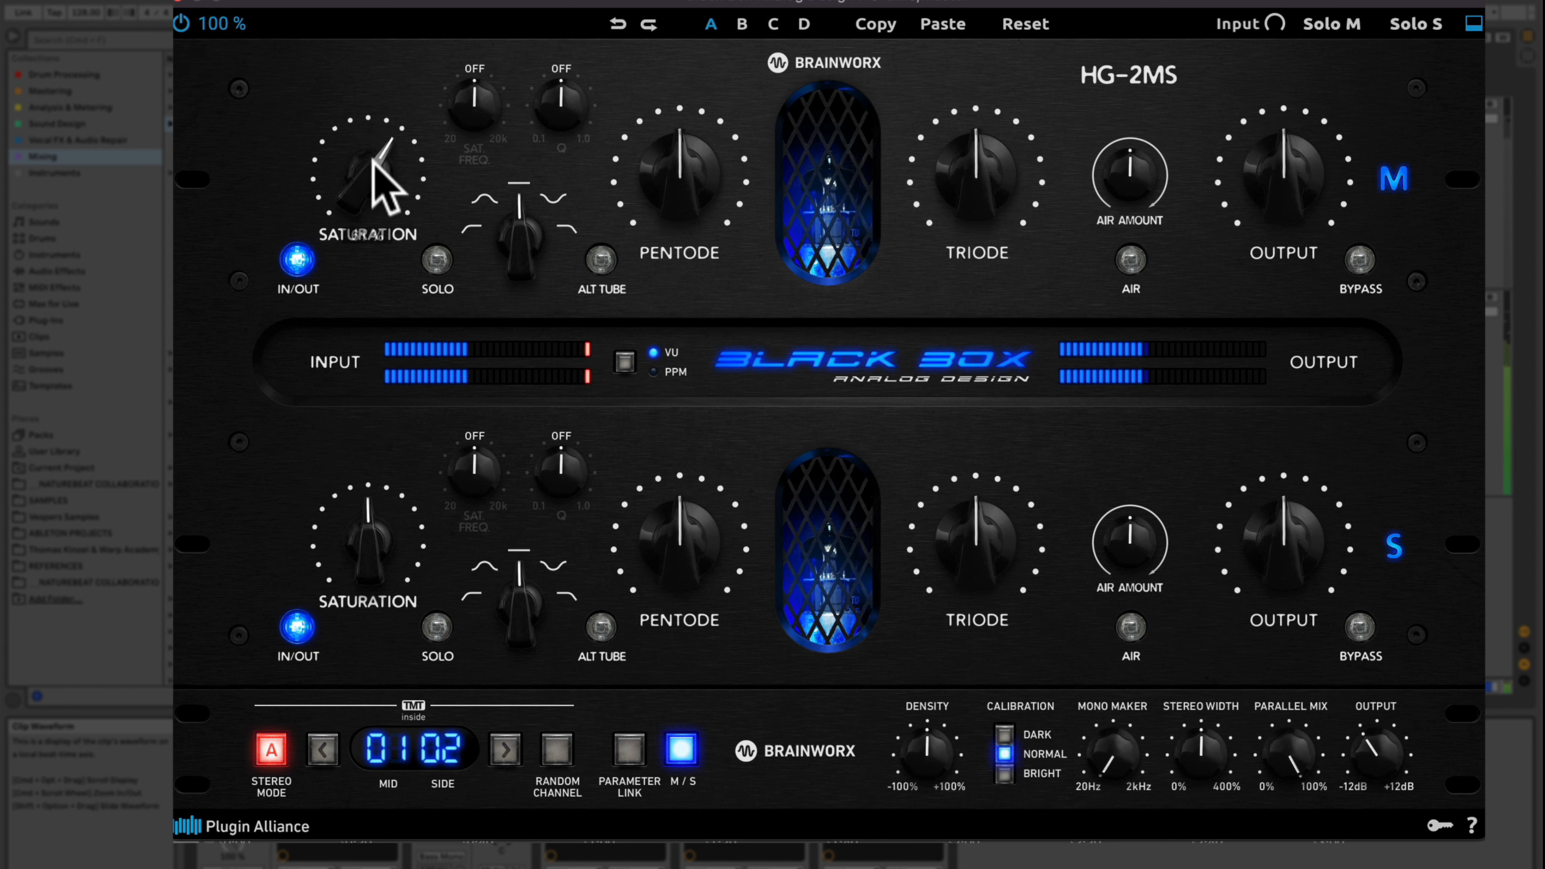
pyautogui.moveTo(390, 552); pyautogui.dragTo(372, 543)
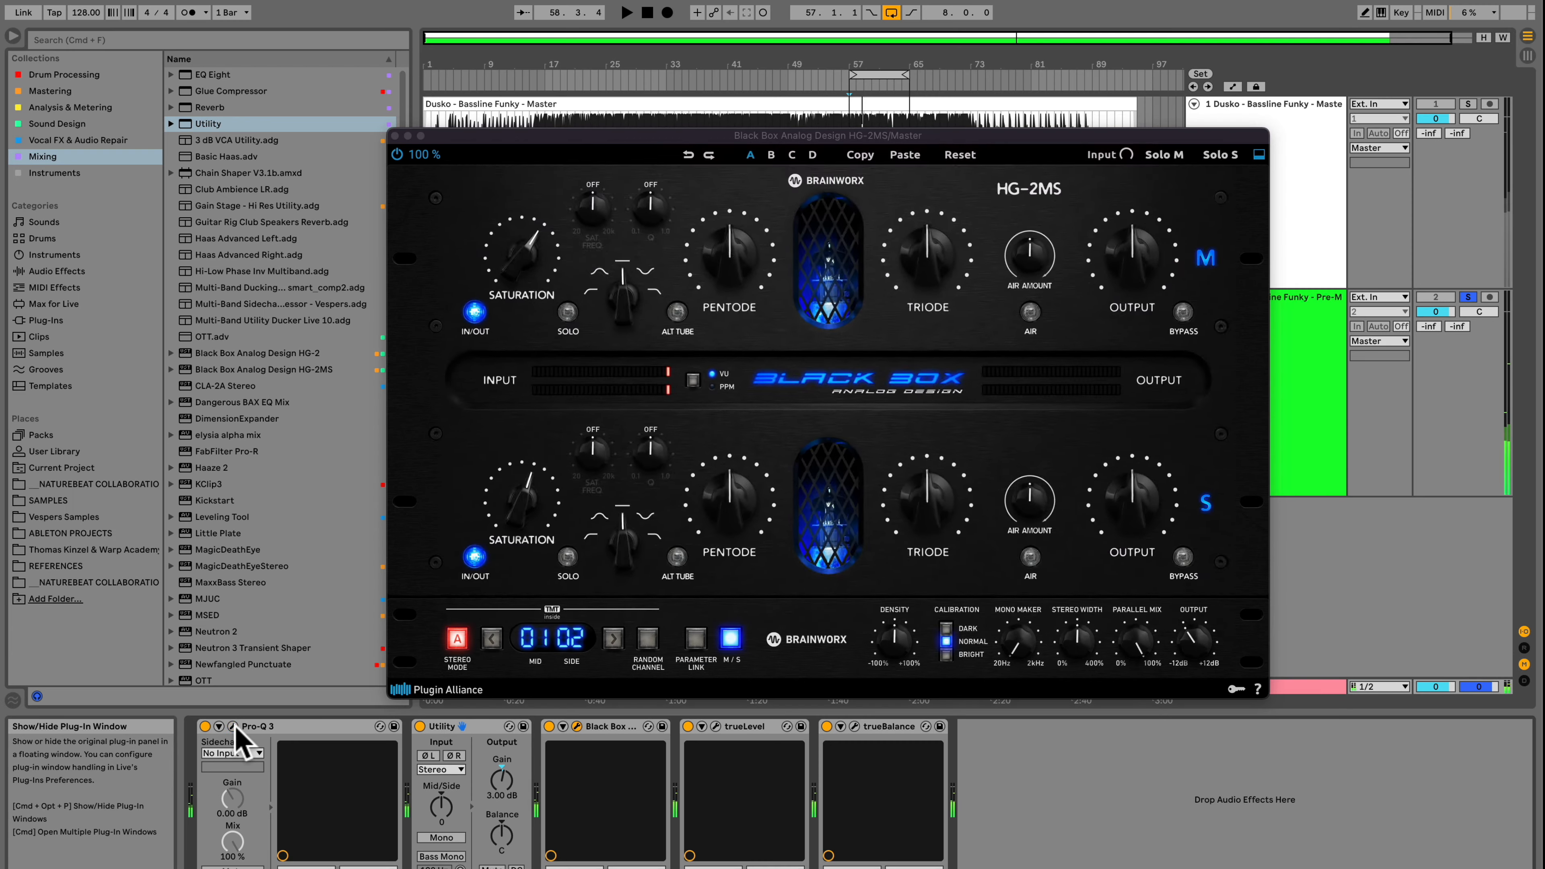
# - Open Pro-Q 3 and trueBalance, and set trueBalance's spectral reference to Electronic
pyautogui.click(234, 727)
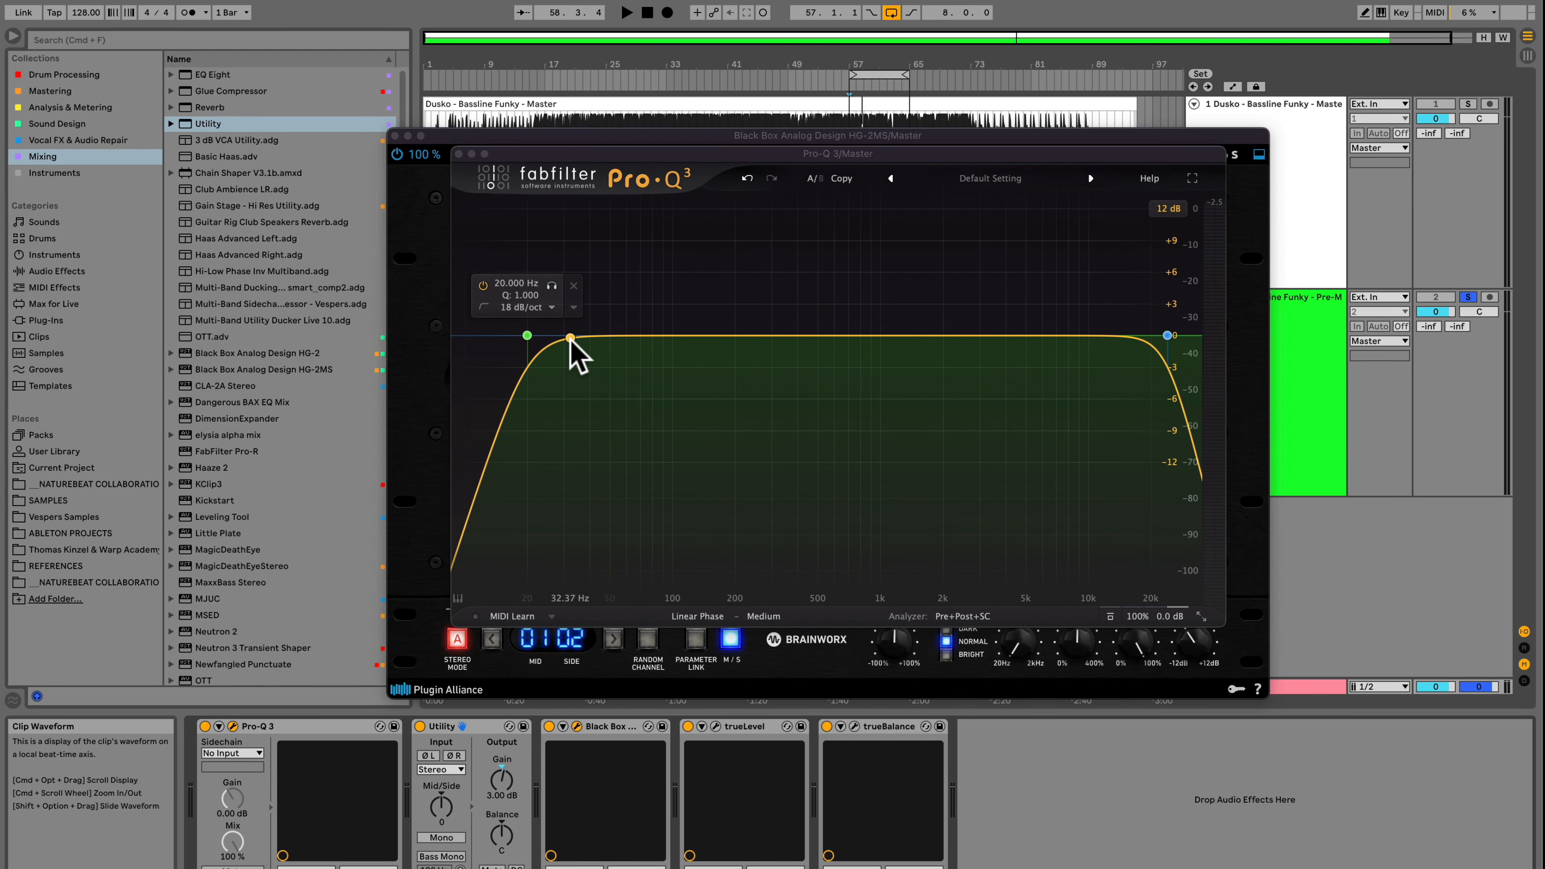
pyautogui.moveTo(570, 339); pyautogui.dragTo(614, 339)
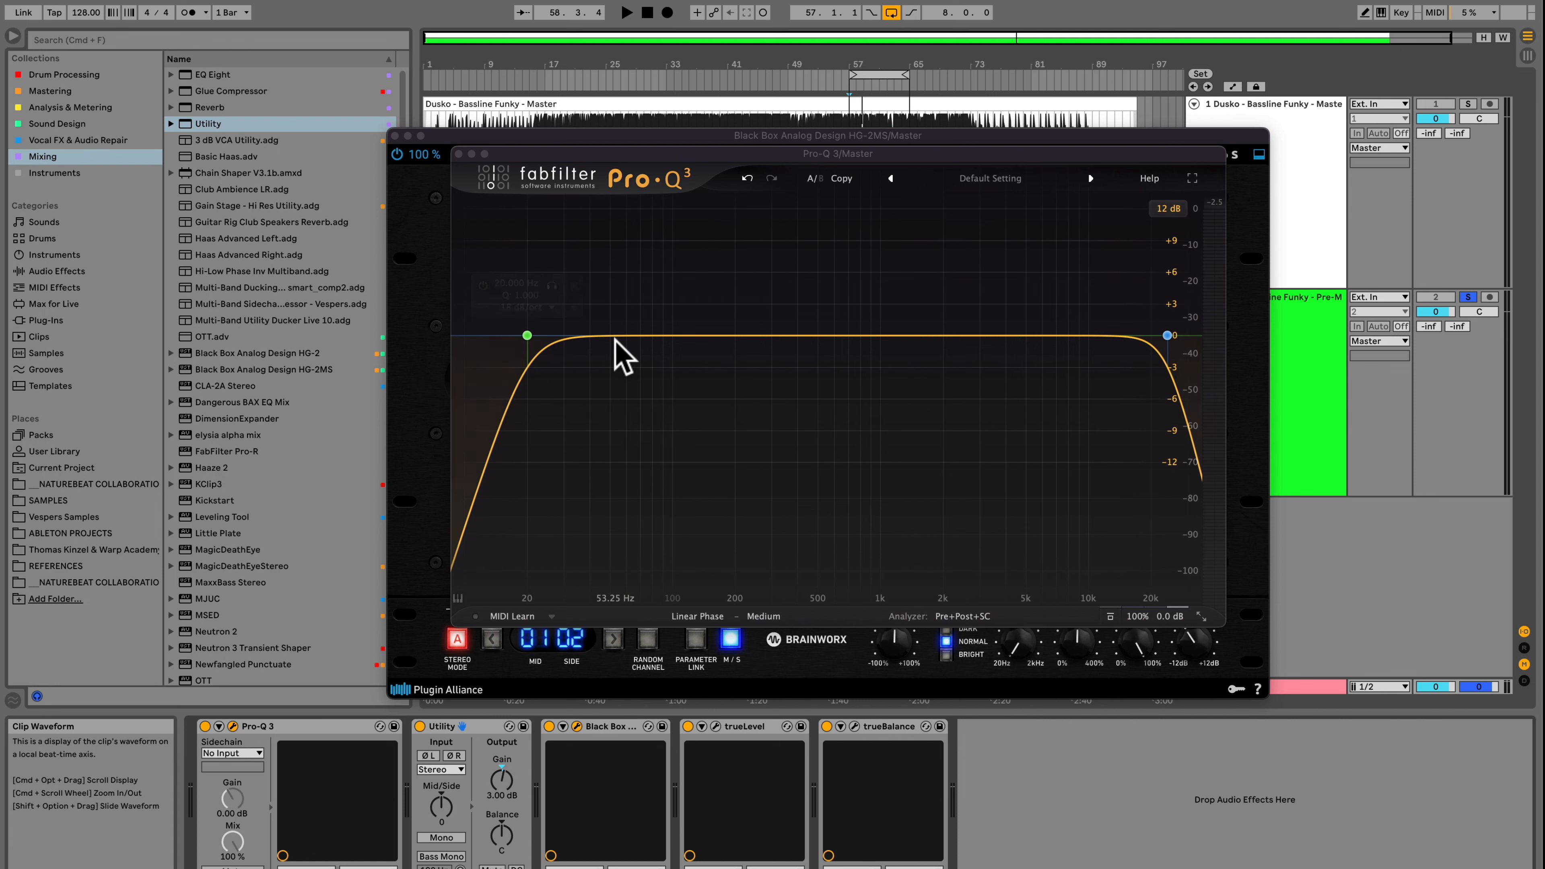
pyautogui.click(854, 726)
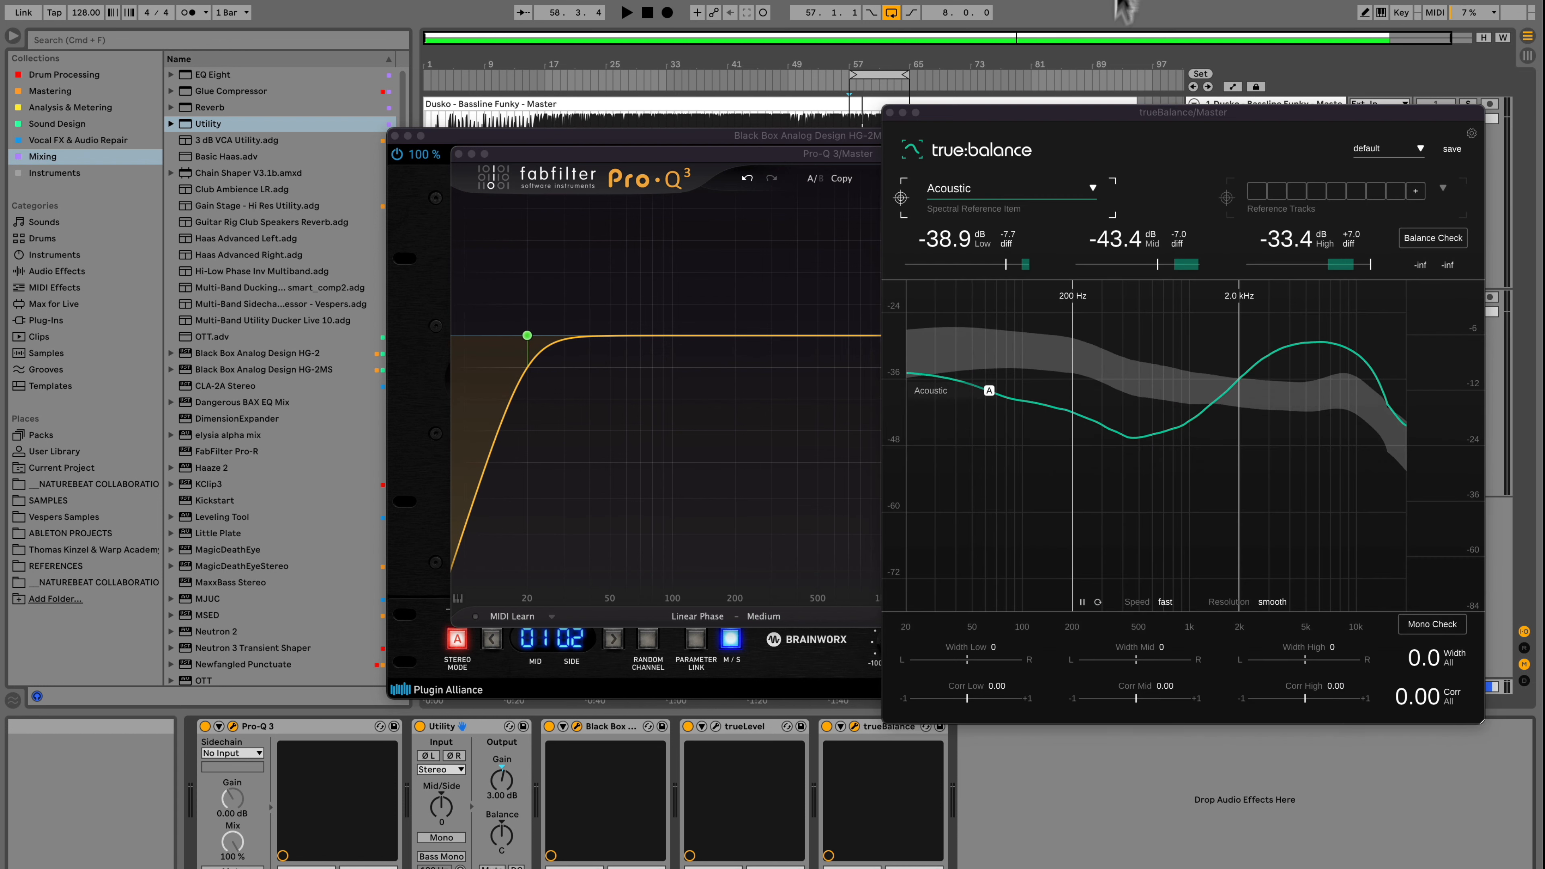
pyautogui.moveTo(1089, 110); pyautogui.dragTo(924, 93)
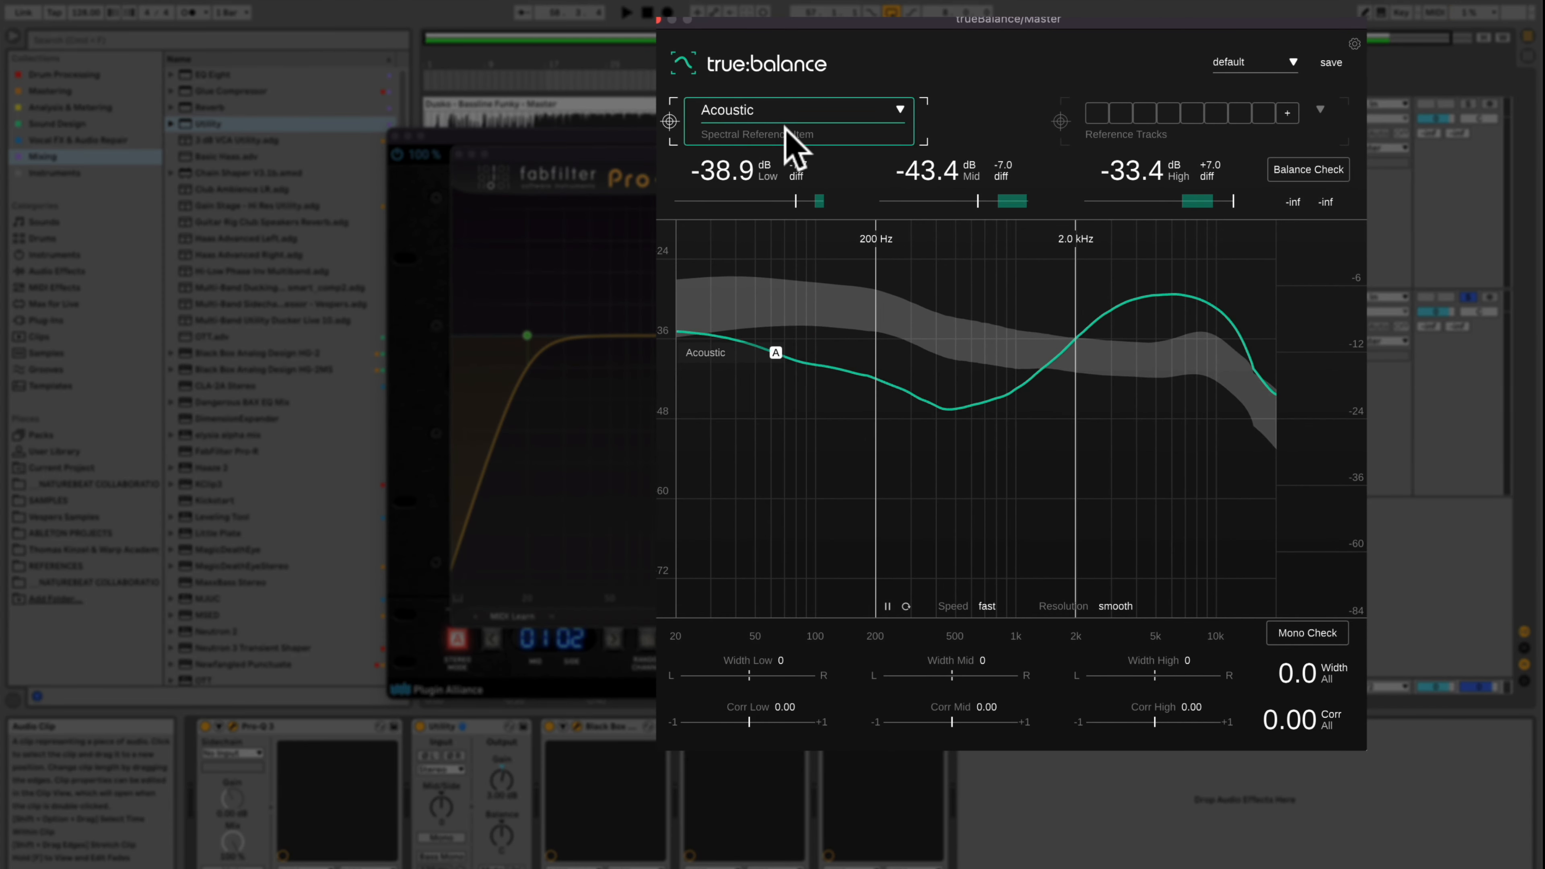
pyautogui.click(741, 119)
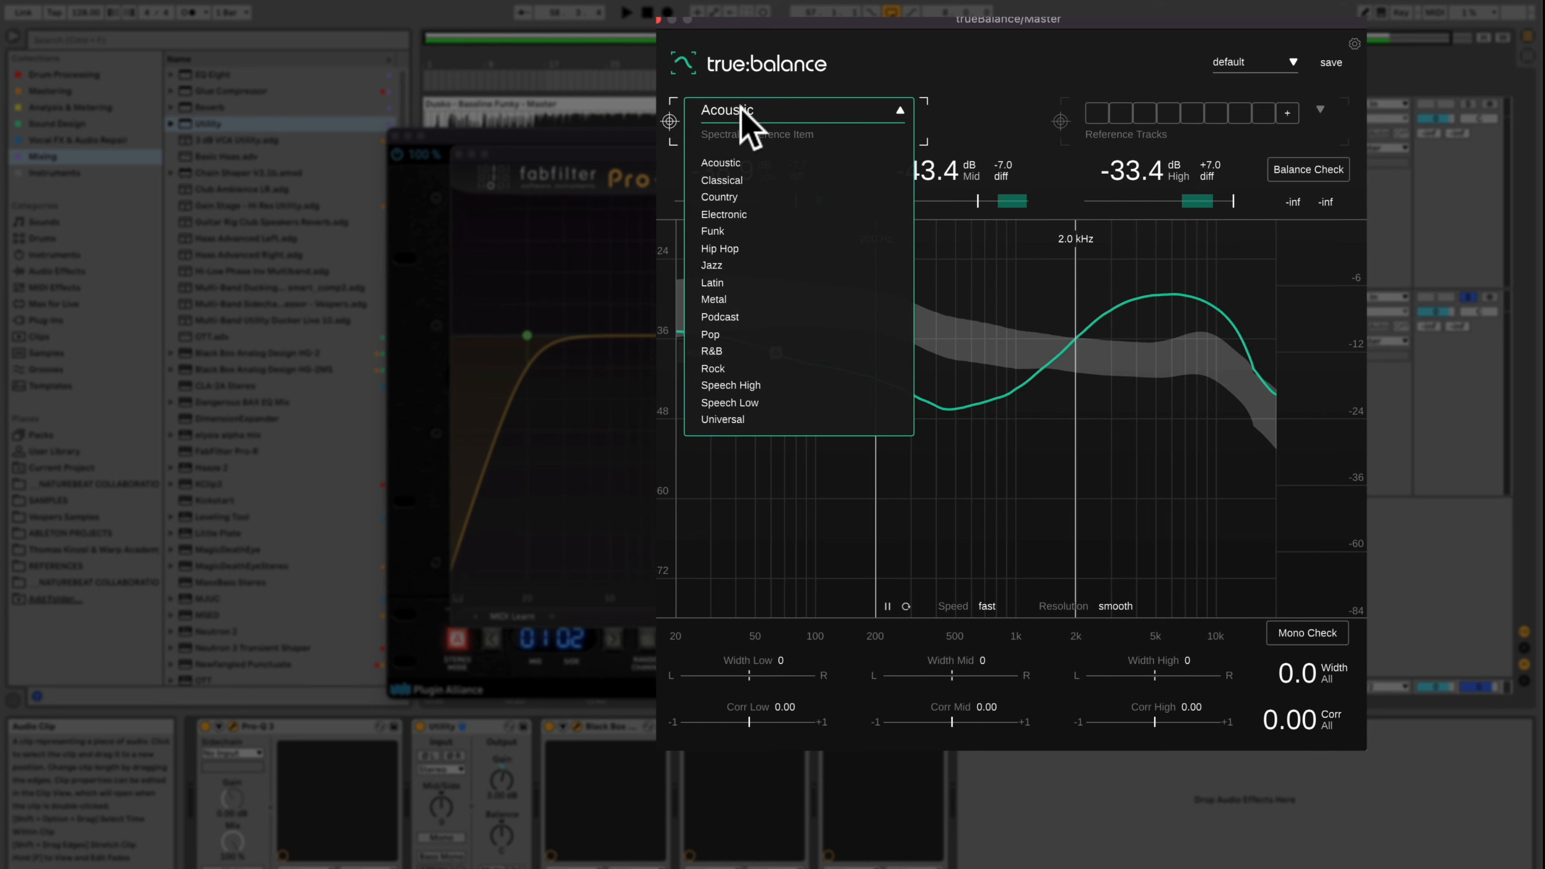
pyautogui.click(734, 212)
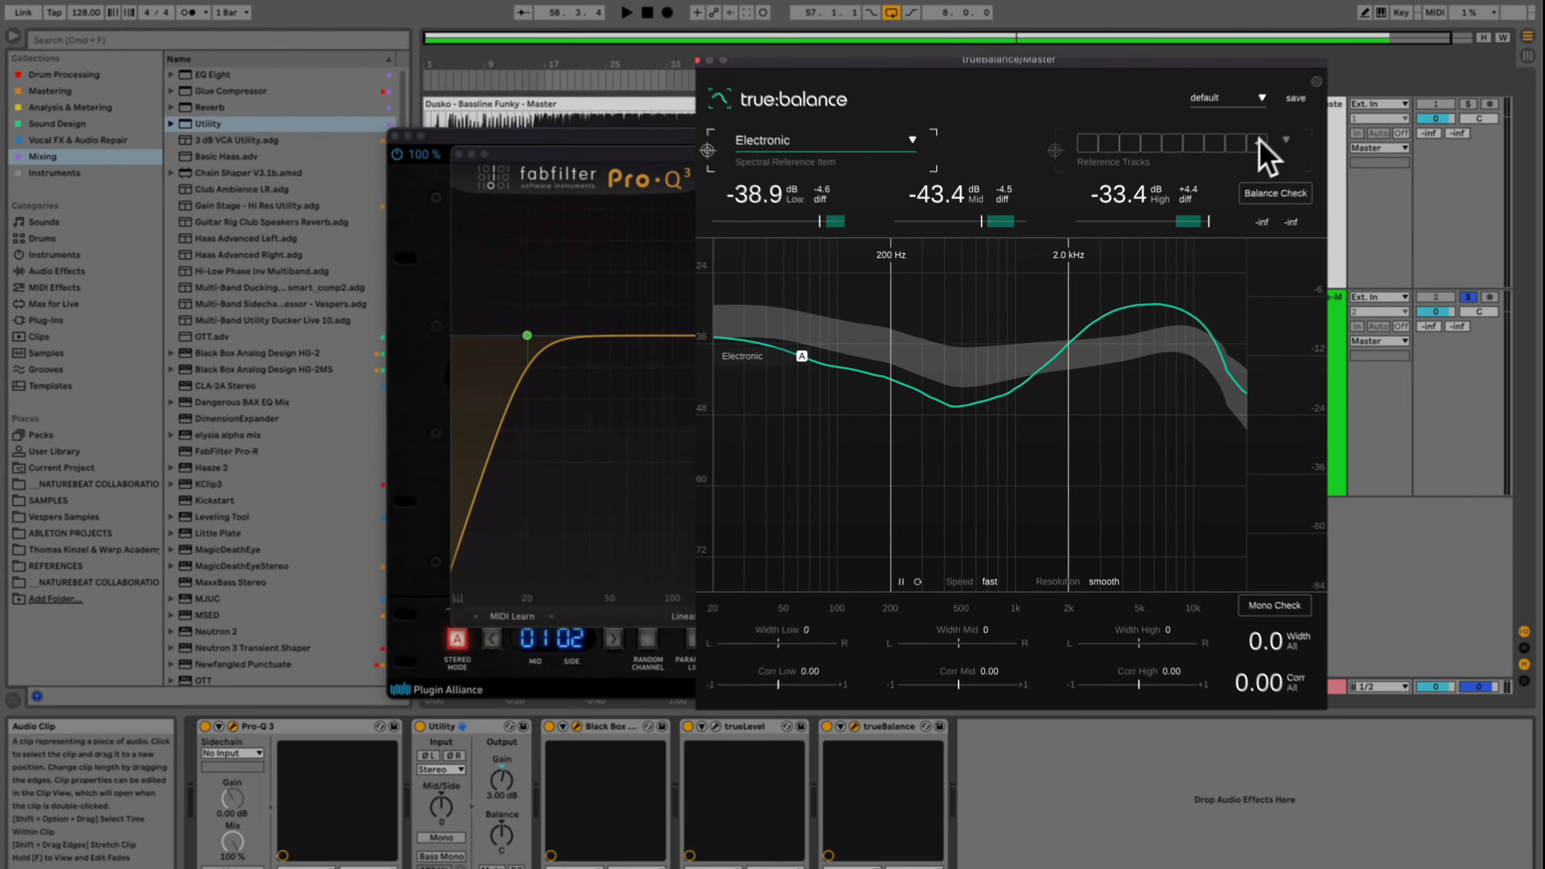
# - Load all five tracks from the Just Drops reference folder into trueBalance as reference tracks
pyautogui.click(1288, 113)
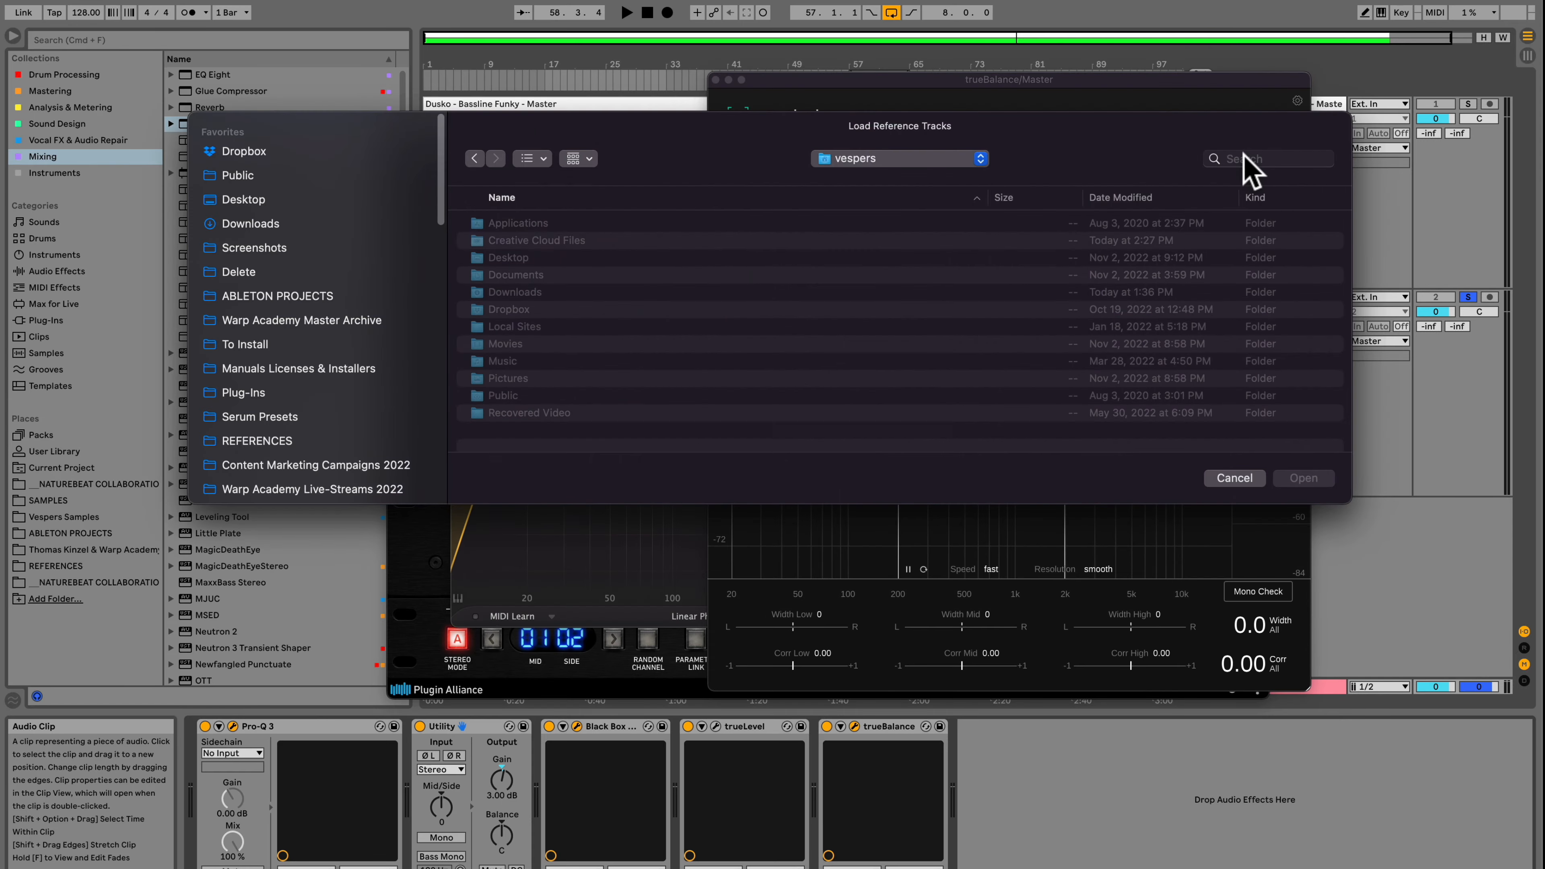
pyautogui.click(266, 444)
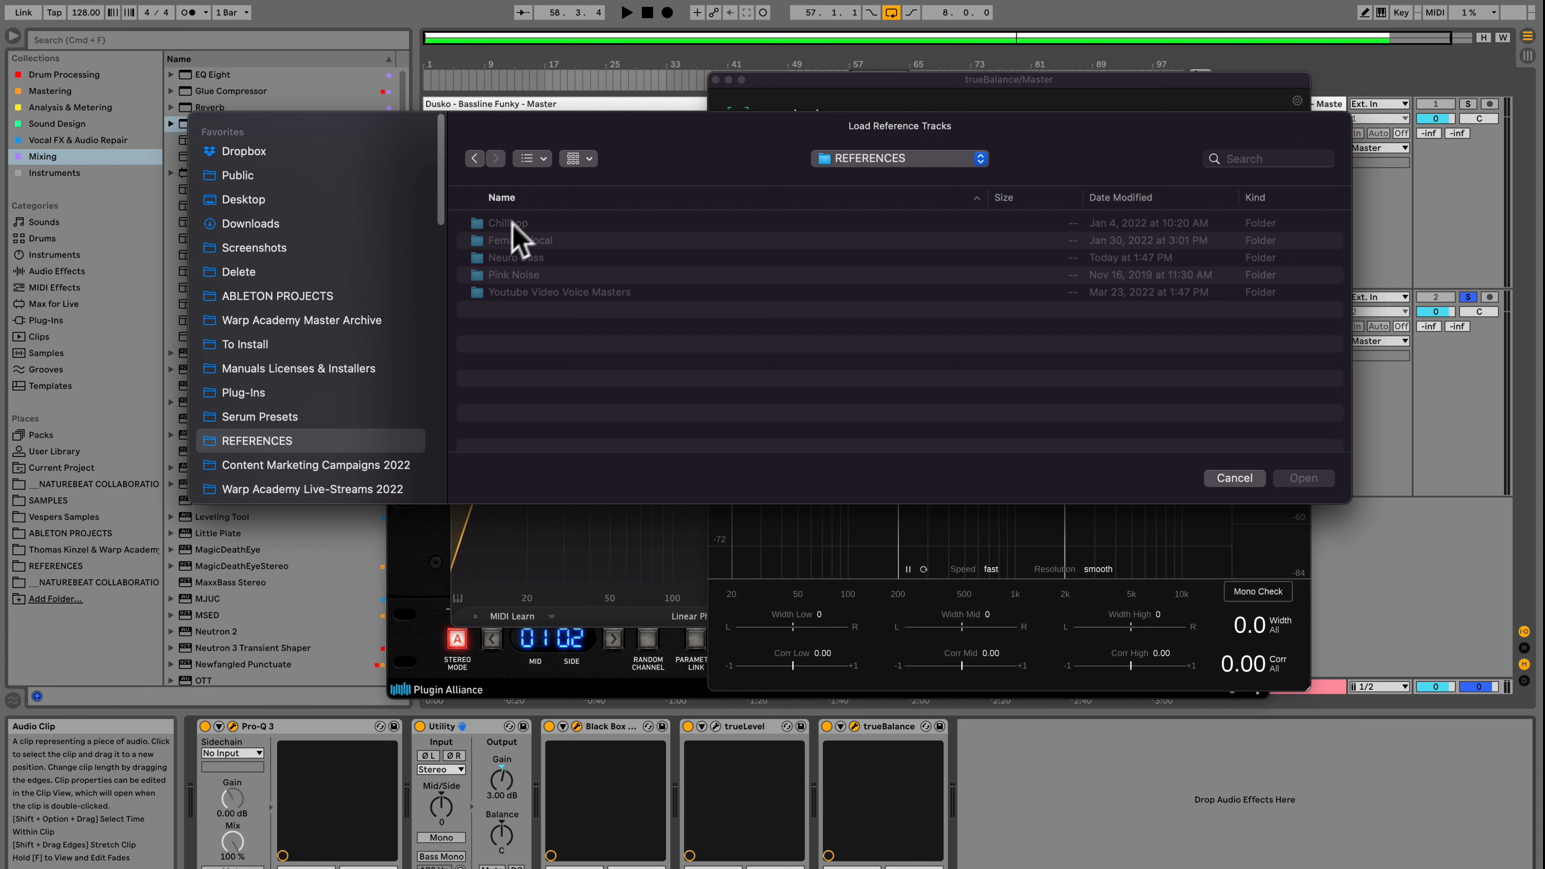
pyautogui.doubleClick(510, 260)
pyautogui.doubleClick(519, 224)
pyautogui.click(519, 224)
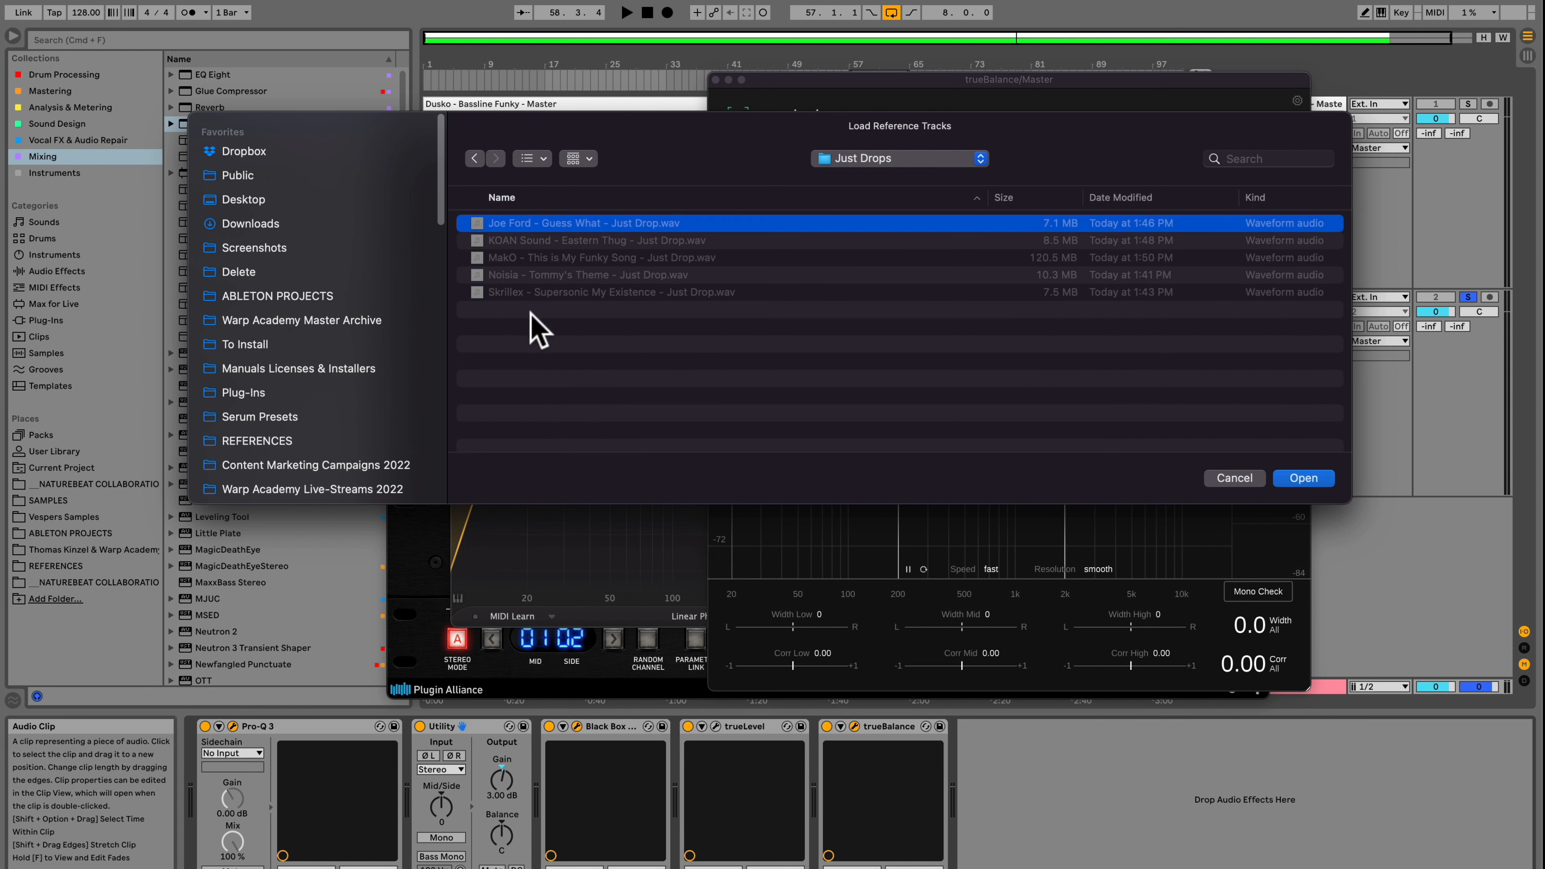
pyautogui.keyDown('shift'); pyautogui.click(528, 294); pyautogui.keyUp('shift')
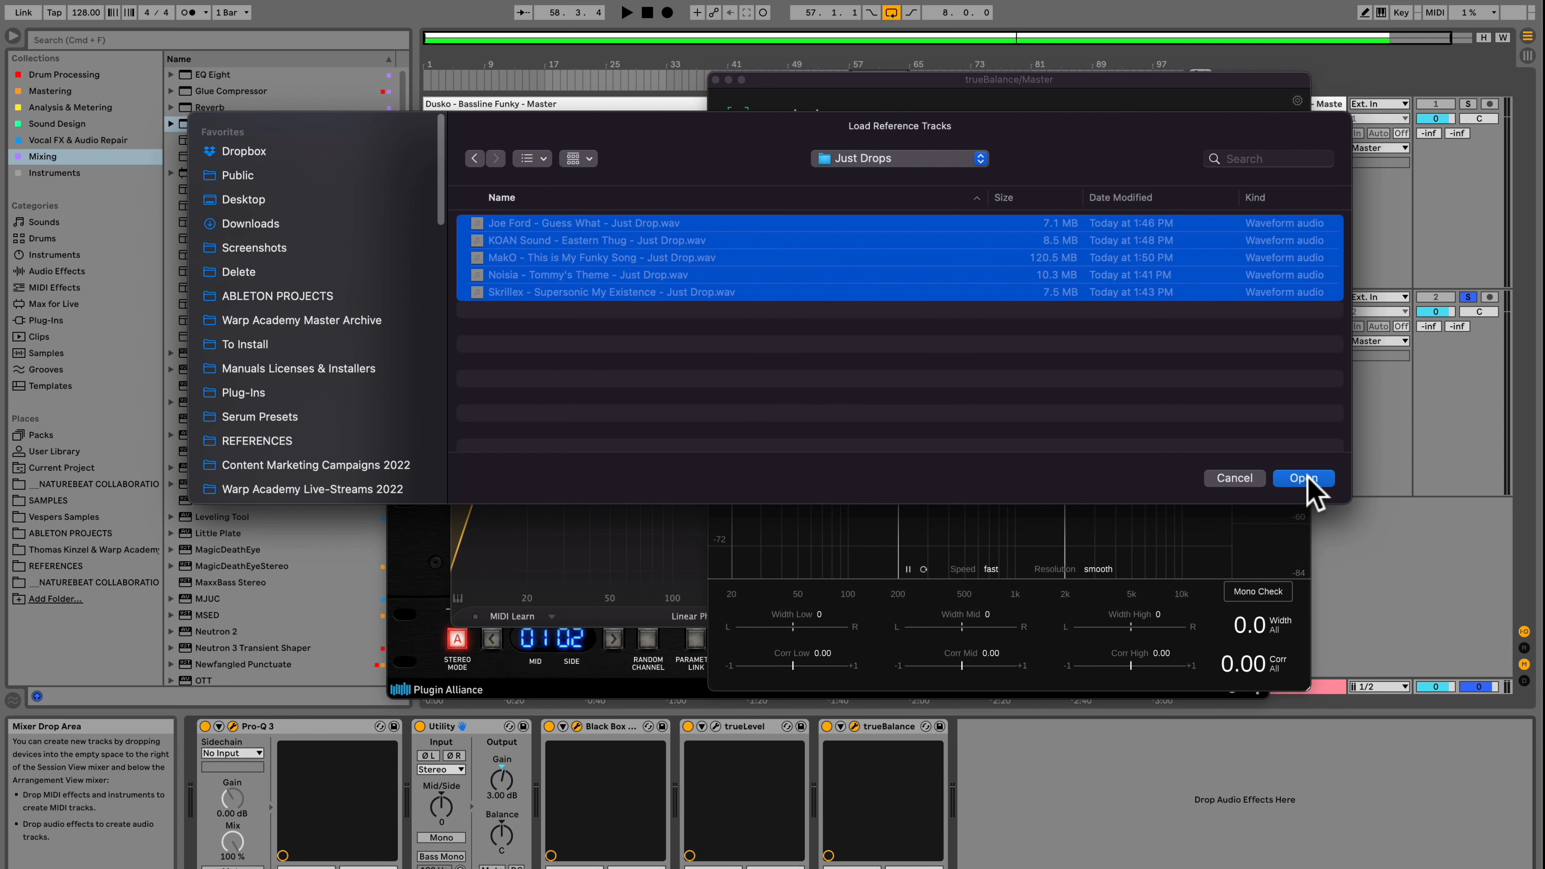
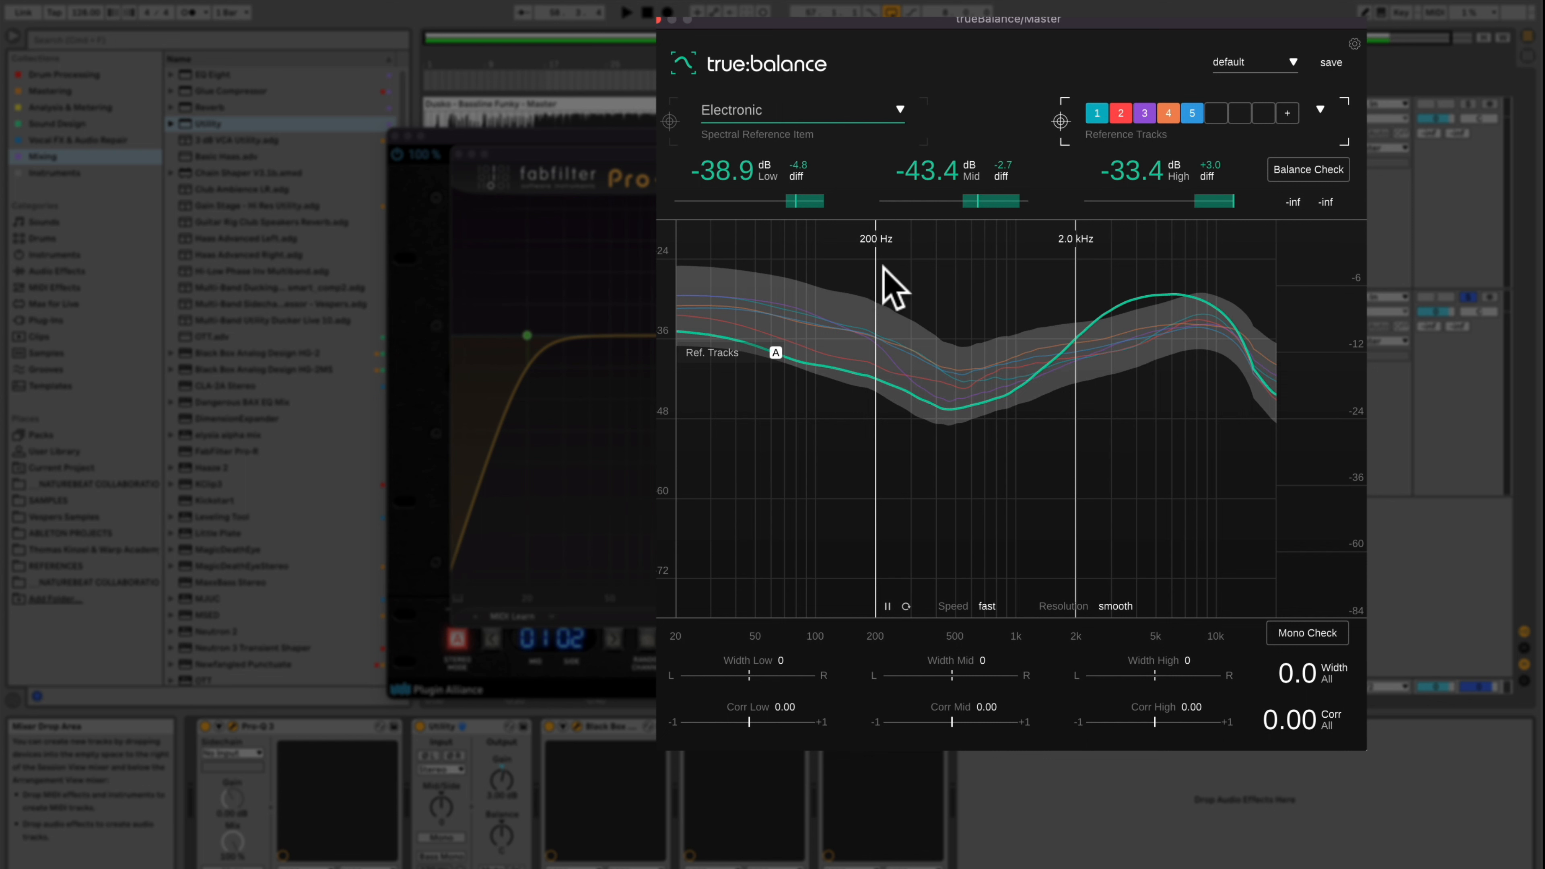
# - Play the pre-master in trueBalance to compare its spectrum, width and correlation with the reference tracks, and close the analyzer
pyautogui.moveTo(876, 263)
pyautogui.mouseDown()
pyautogui.moveTo(851, 266)
pyautogui.moveTo(876, 263)
pyautogui.mouseUp()
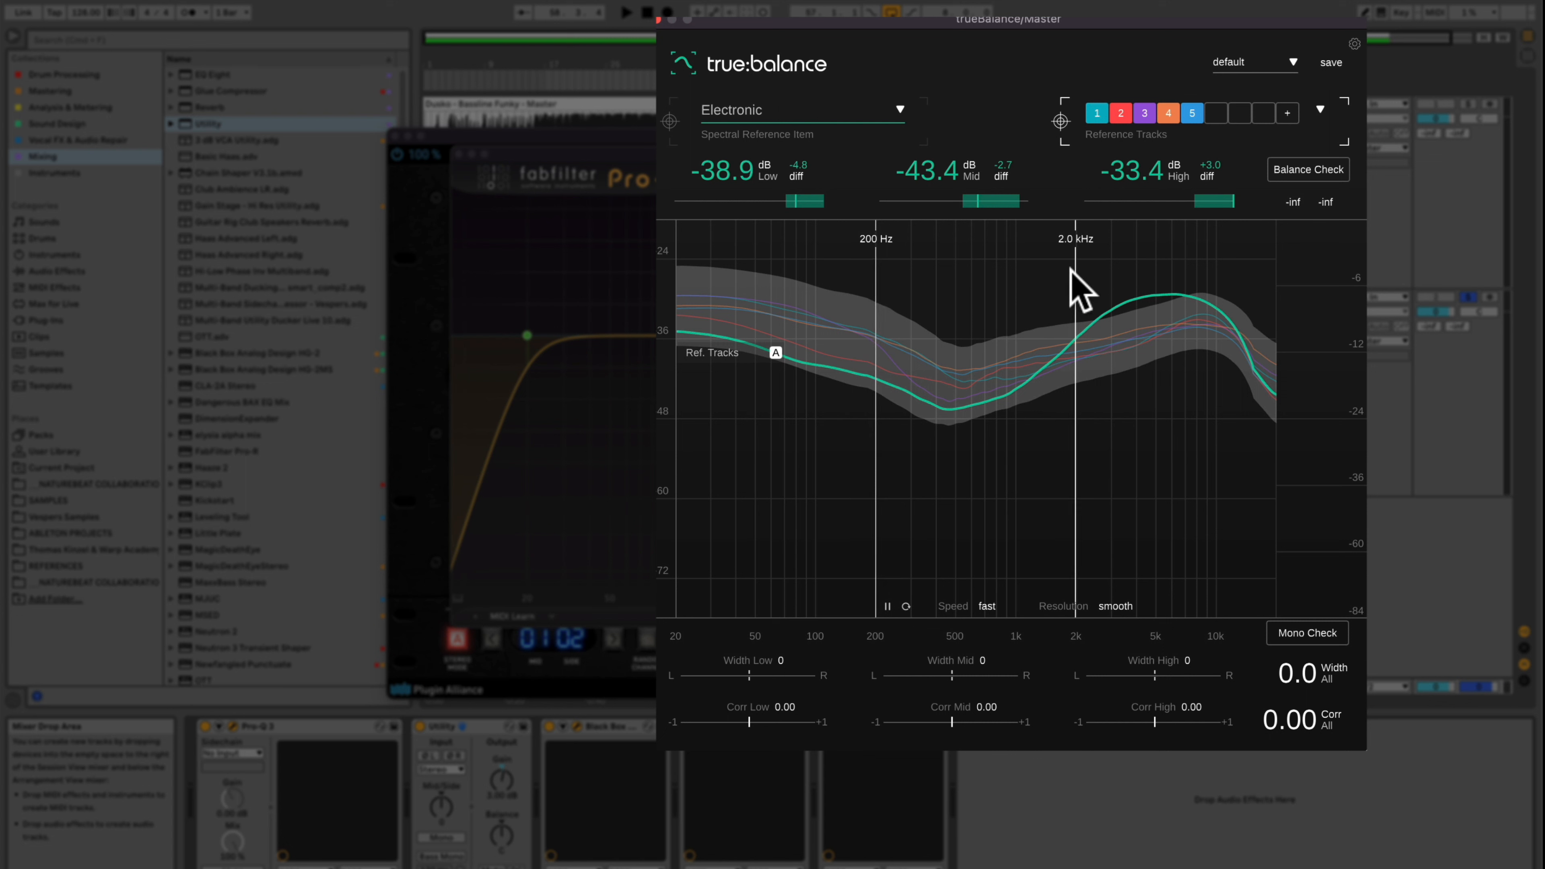
pyautogui.moveTo(1074, 272); pyautogui.dragTo(1077, 272)
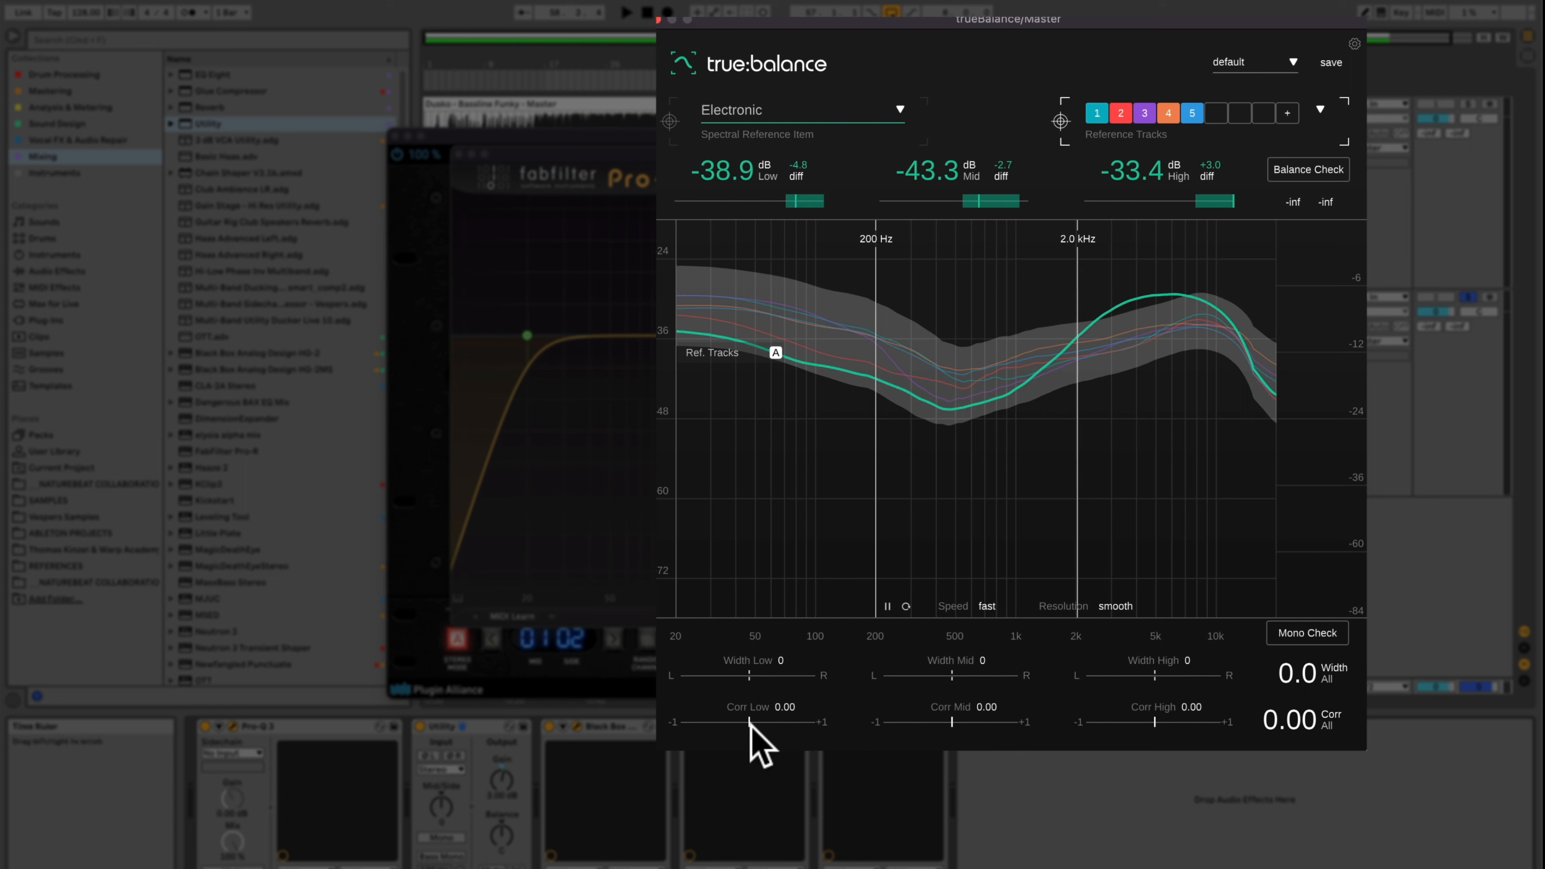
pyautogui.press('space')
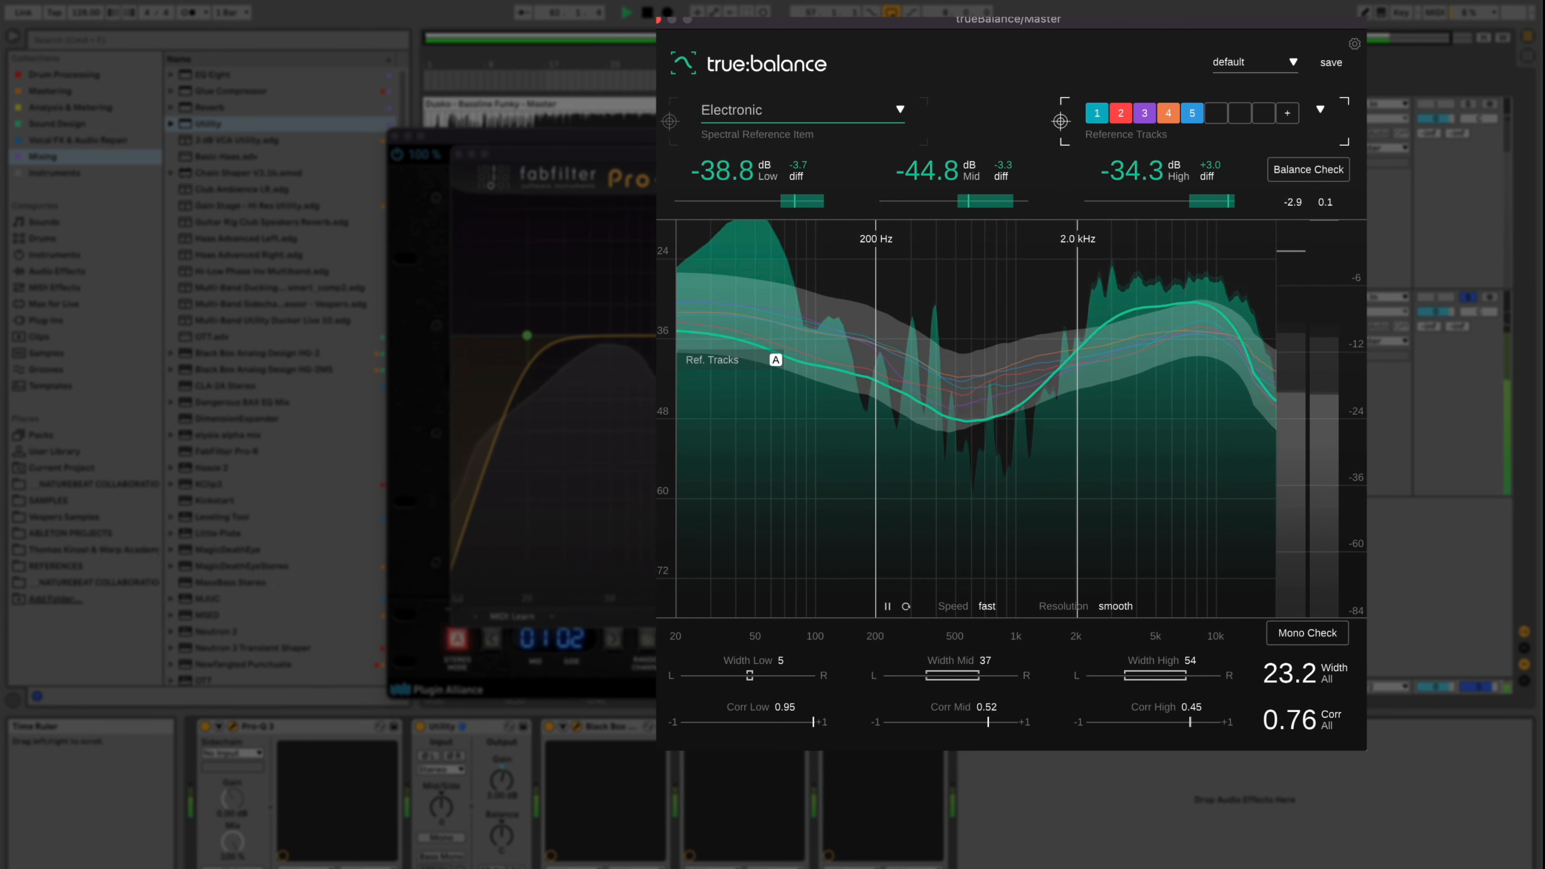
pyautogui.press('space')
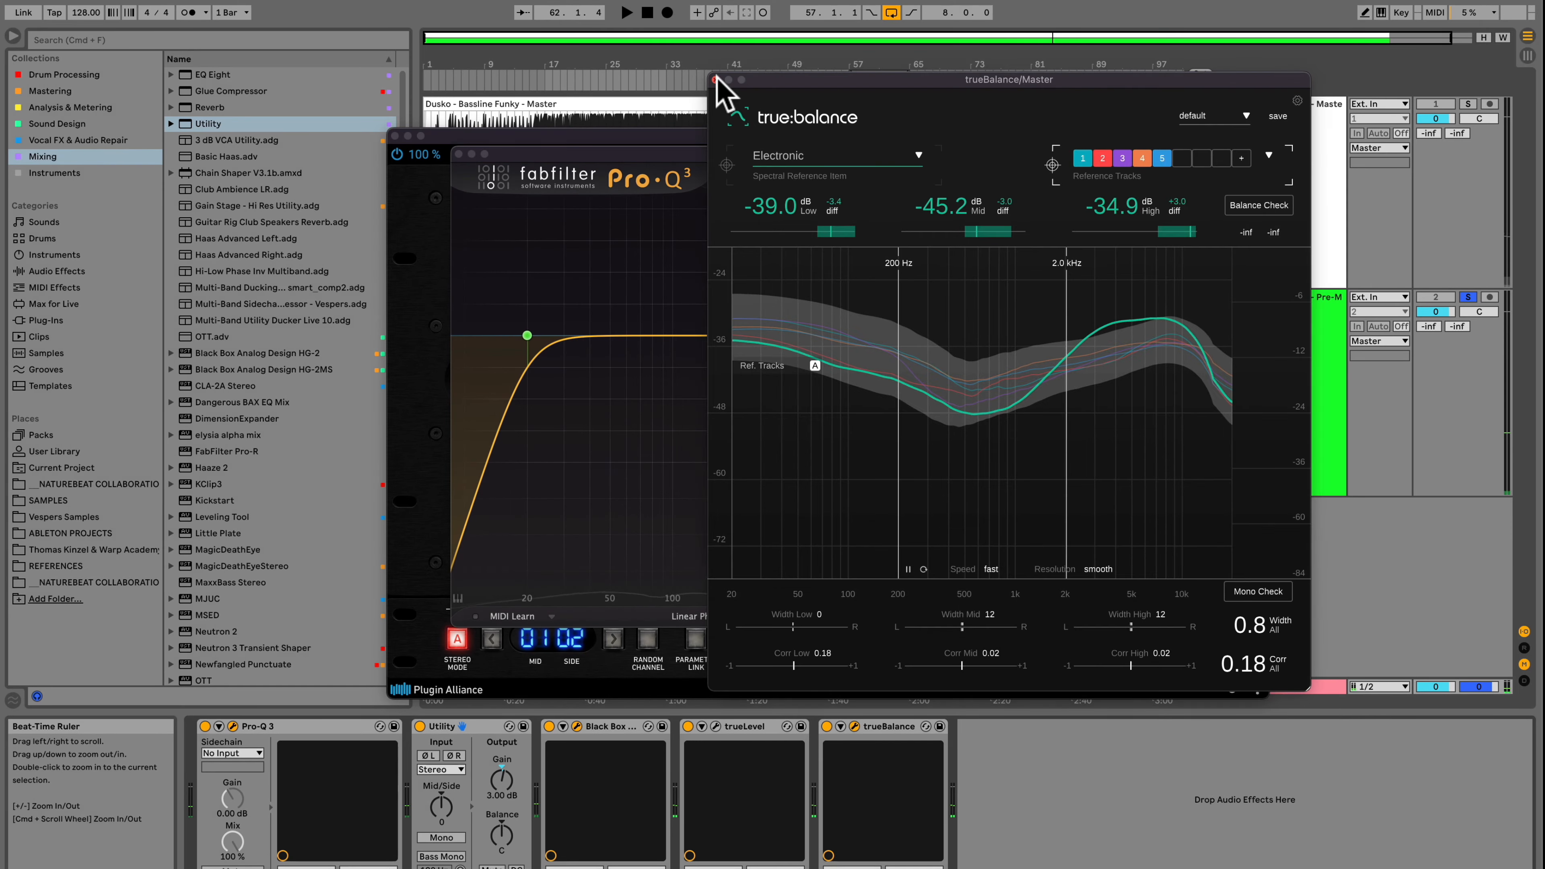
pyautogui.click(716, 79)
# - Add a Pro-Q 3 band at about 70 Hz that processes only the Side channel, and close the HG-2MS window
pyautogui.moveTo(544, 344)
pyautogui.moveTo(545, 347); pyautogui.dragTo(615, 336)
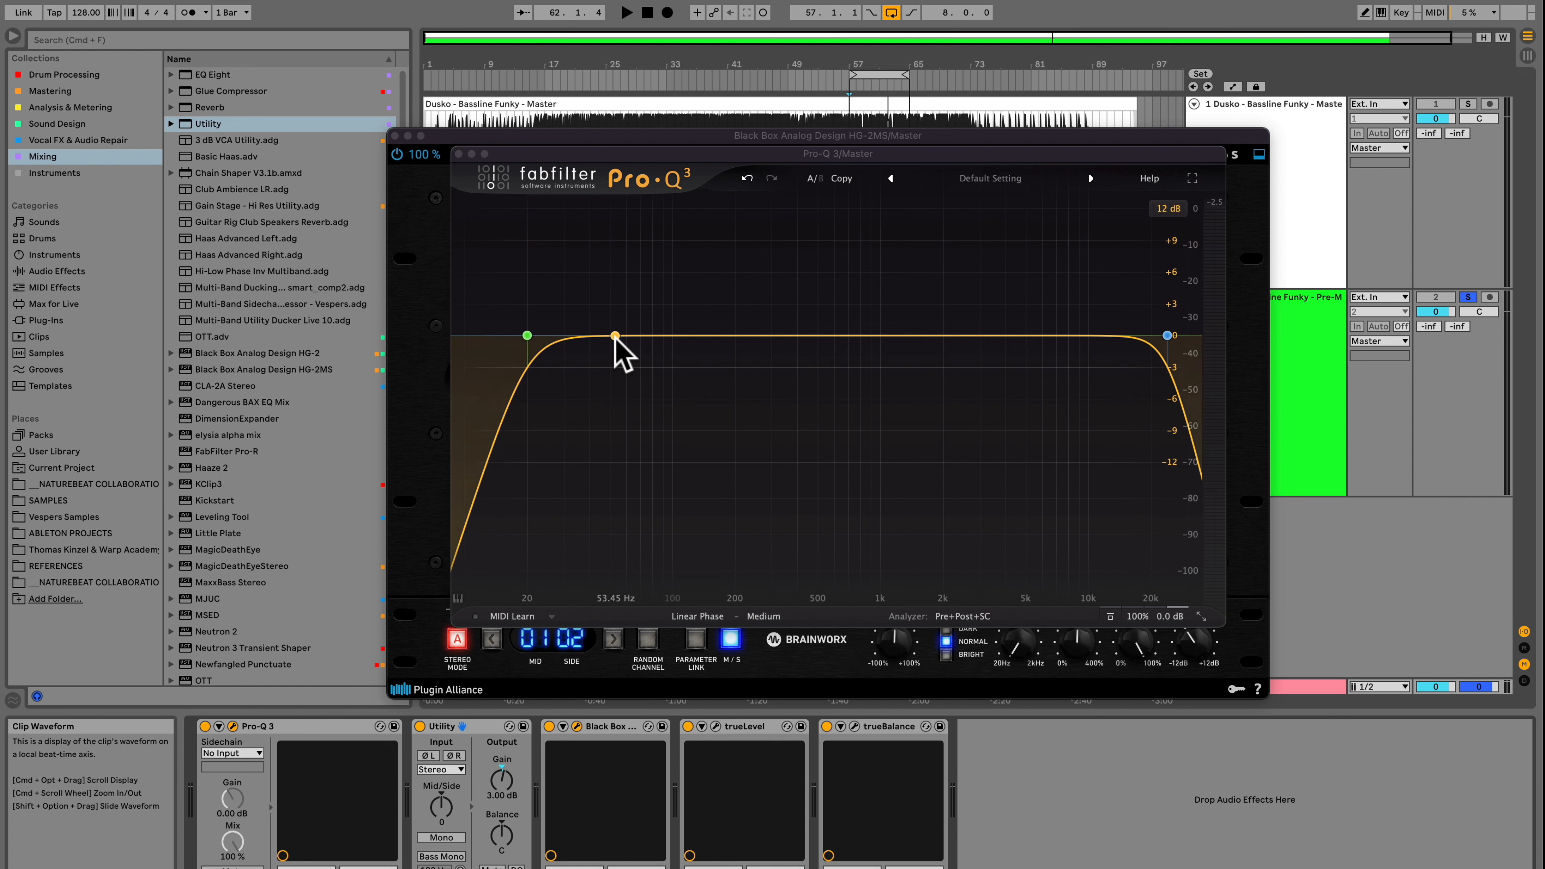
pyautogui.click(638, 335)
pyautogui.press('super+w')
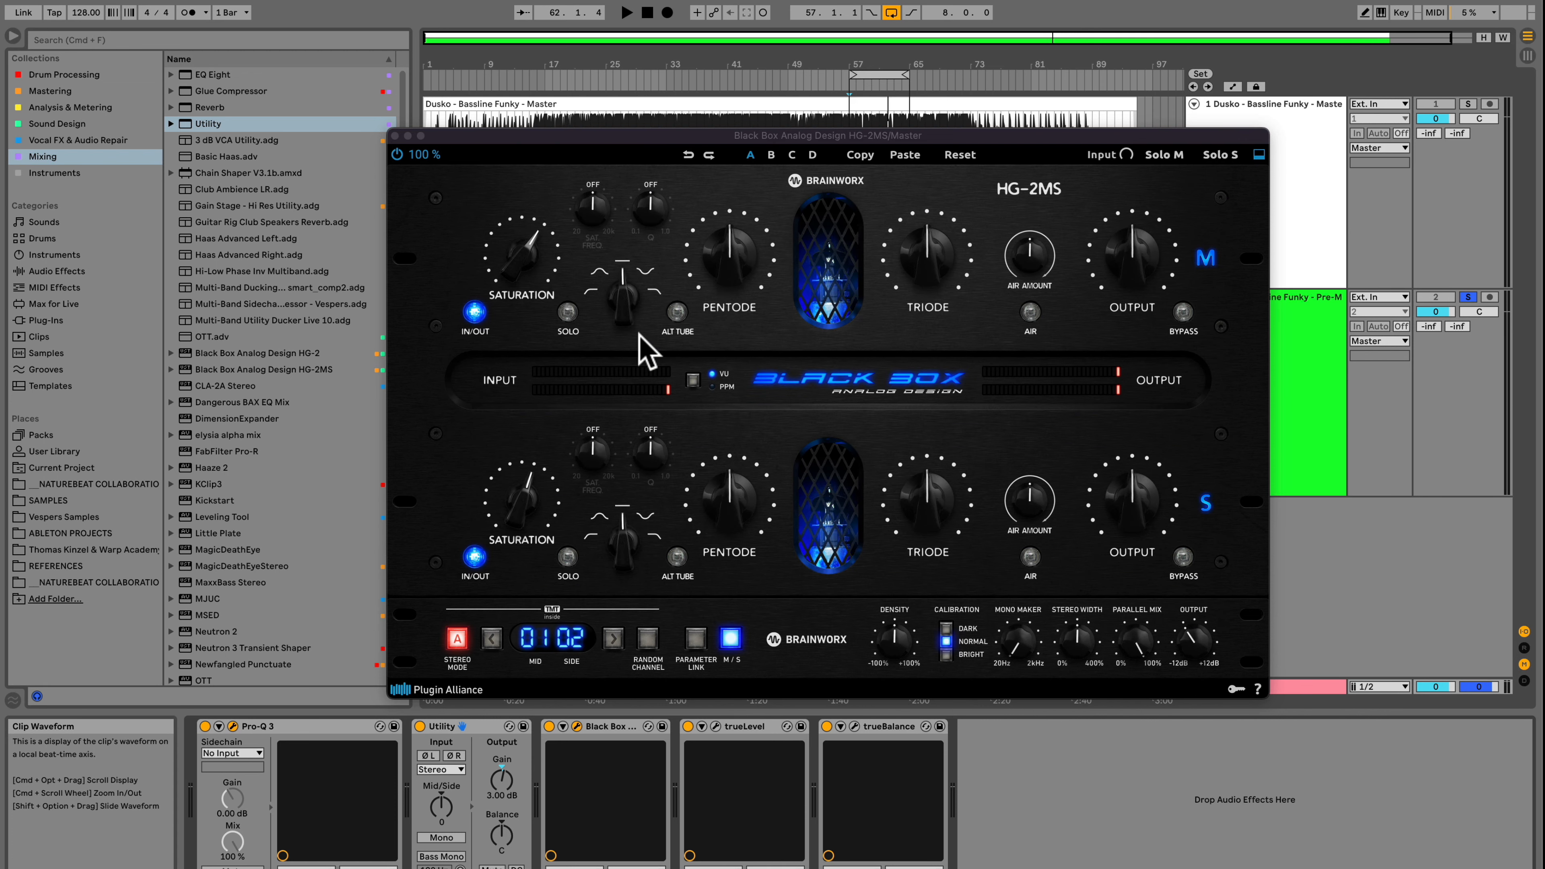
pyautogui.click(395, 135)
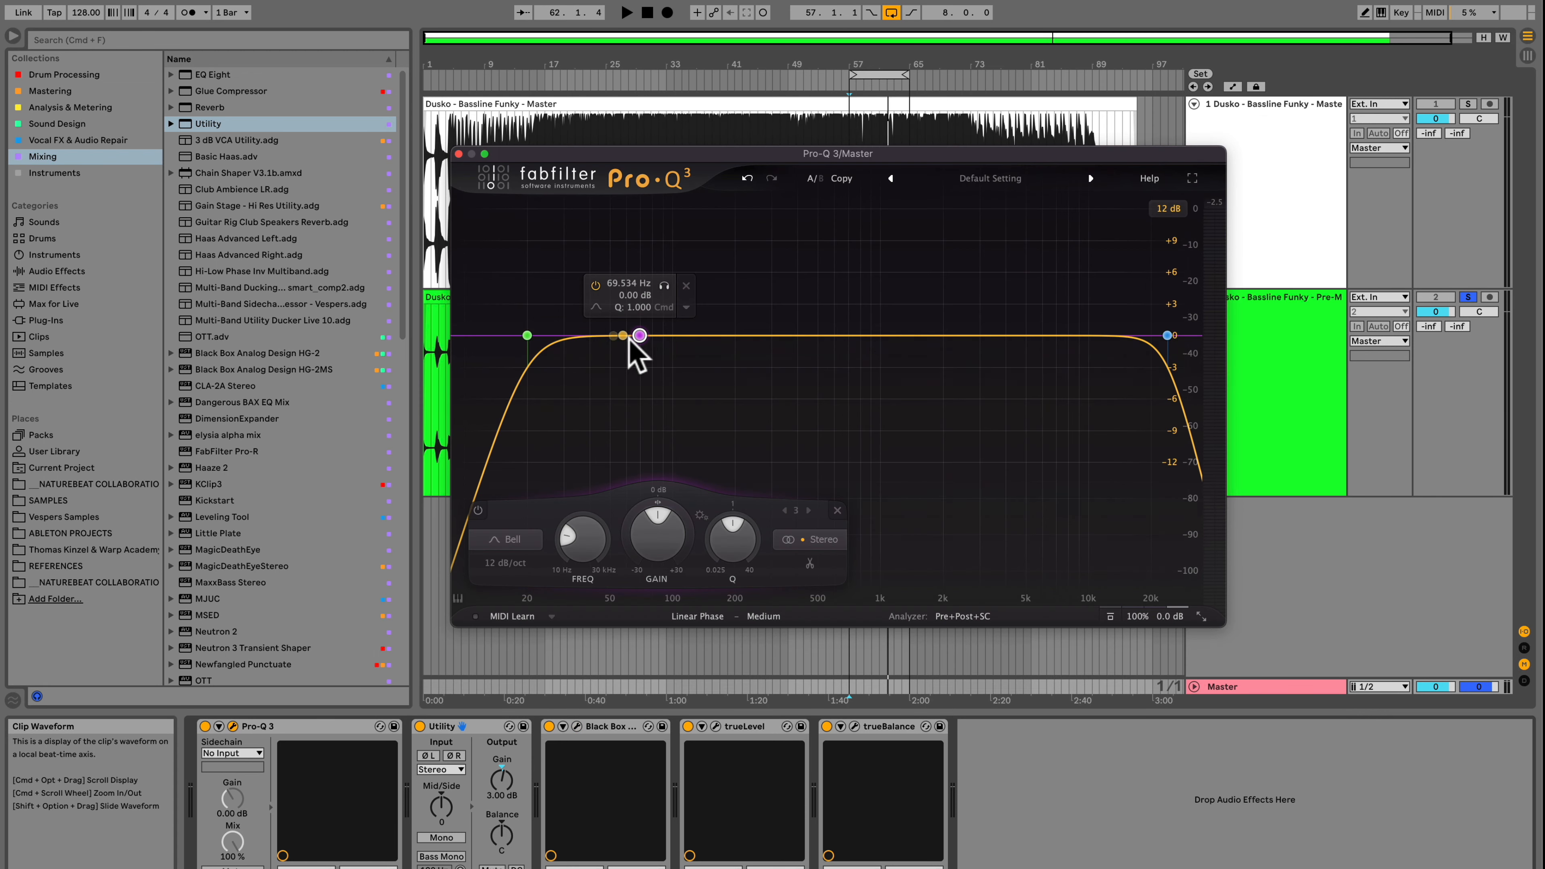
pyautogui.click(815, 541)
pyautogui.click(818, 521)
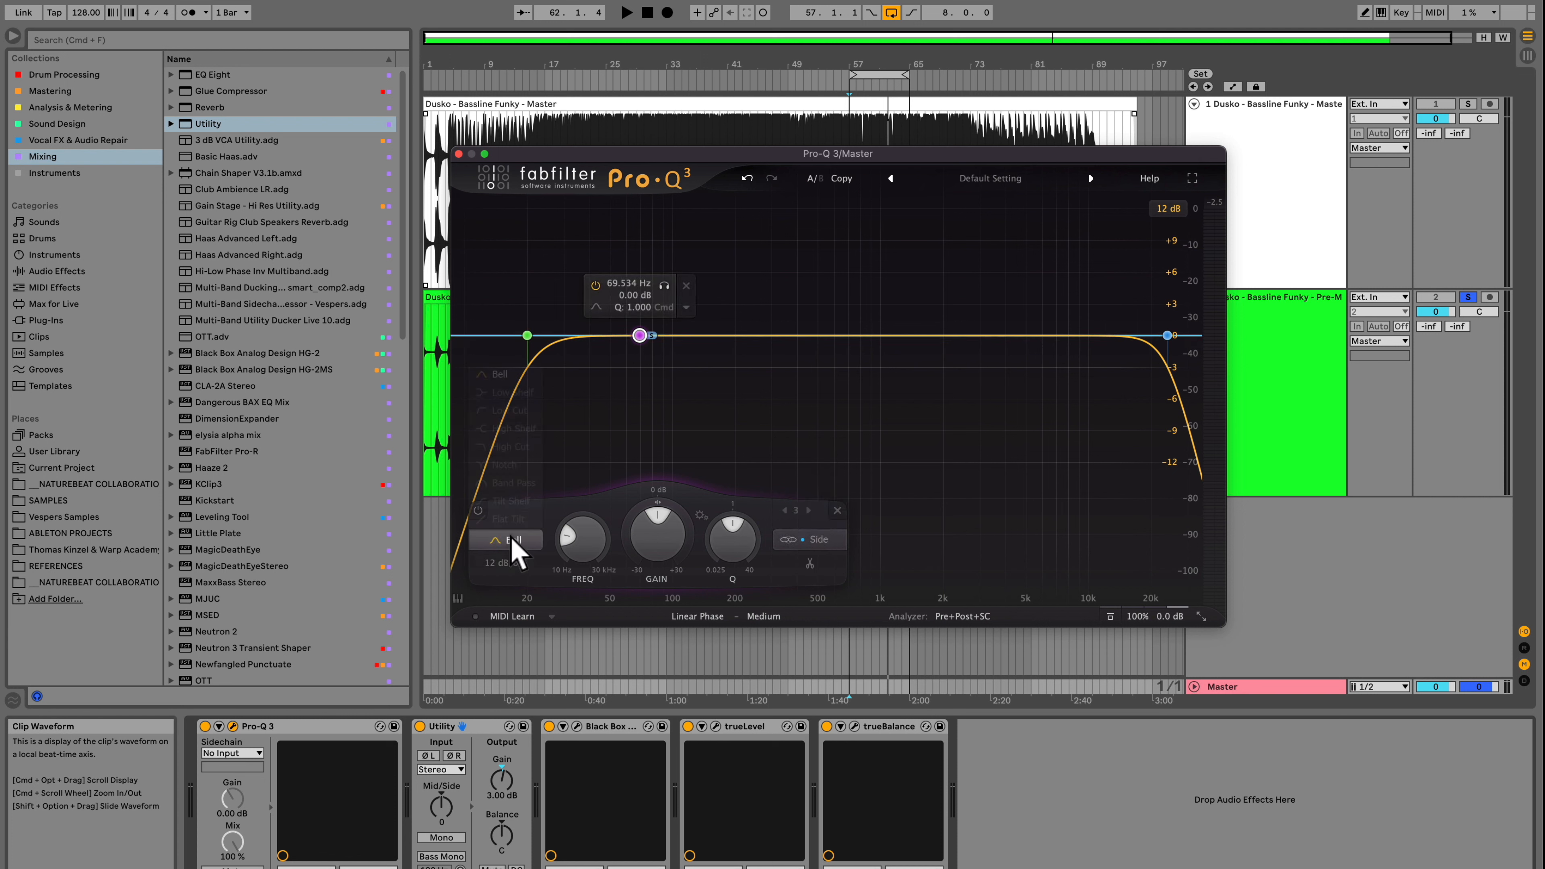
# - Turn the side band into a 12 dB/oct Low Cut and enter a higher cutoff frequency
pyautogui.click(508, 540)
pyautogui.click(514, 408)
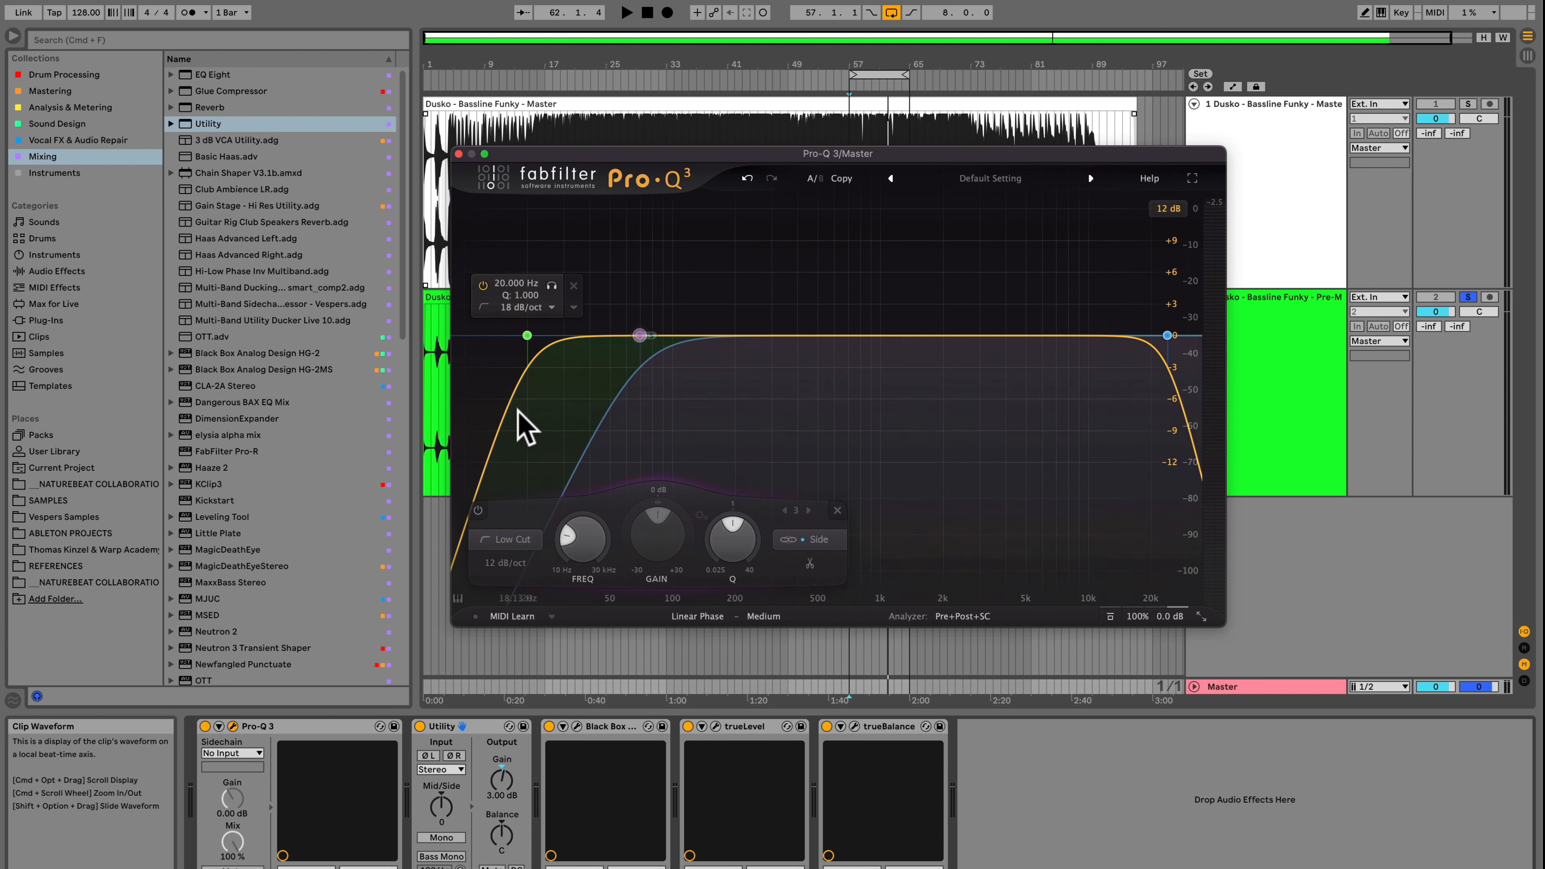
pyautogui.doubleClick(589, 528)
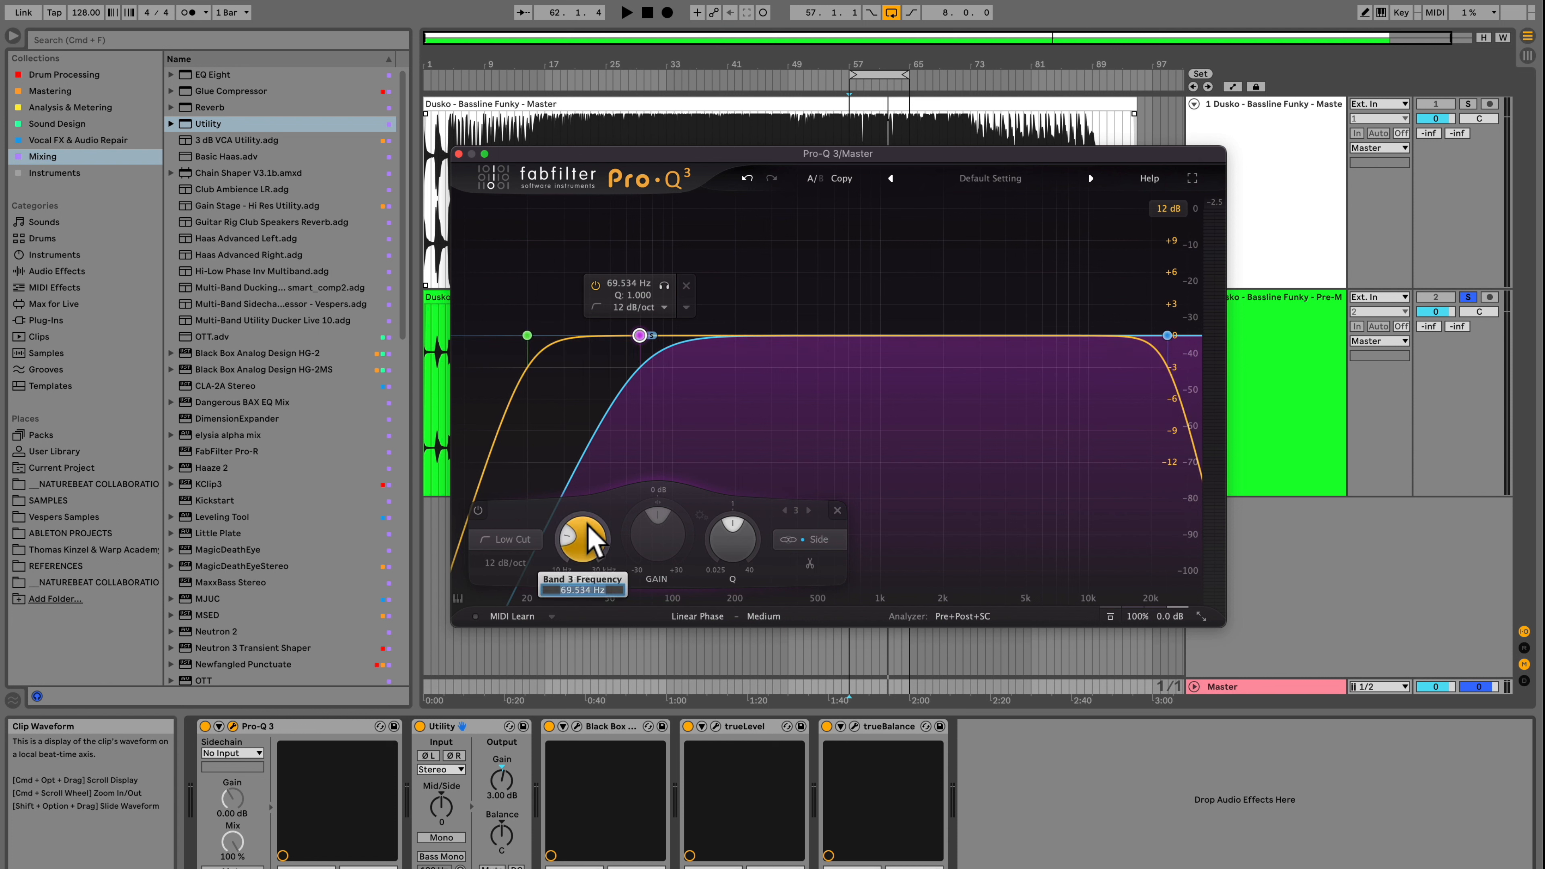
pyautogui.press('Return')
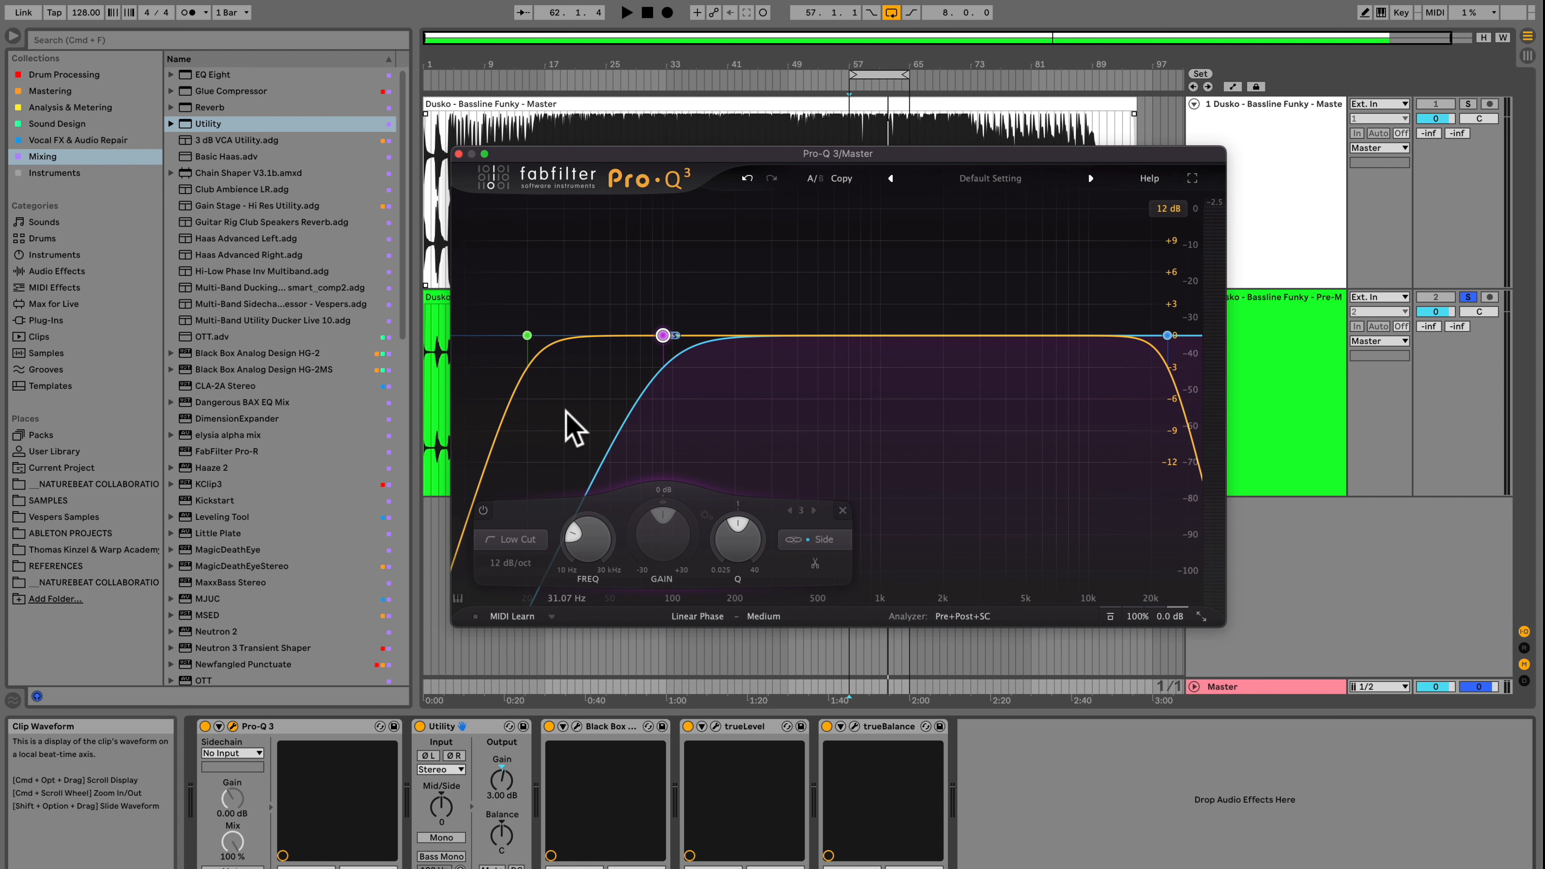
# - Play the loop with Pro-Q 3 closed and check the HG-2MS input and output levels
pyautogui.press('space')
pyautogui.click(459, 155)
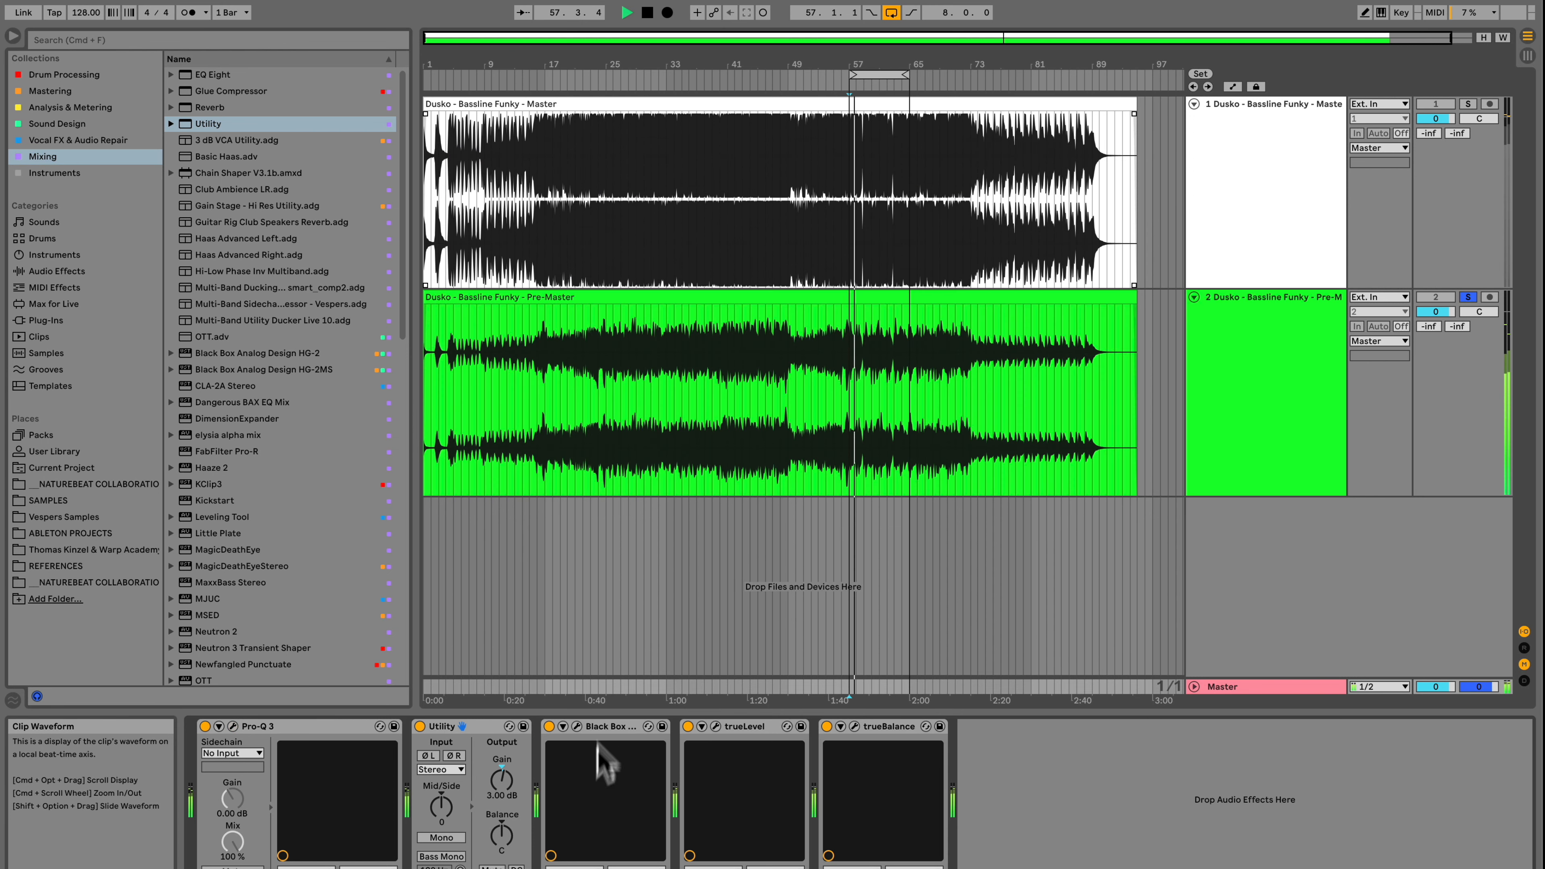
pyautogui.click(577, 726)
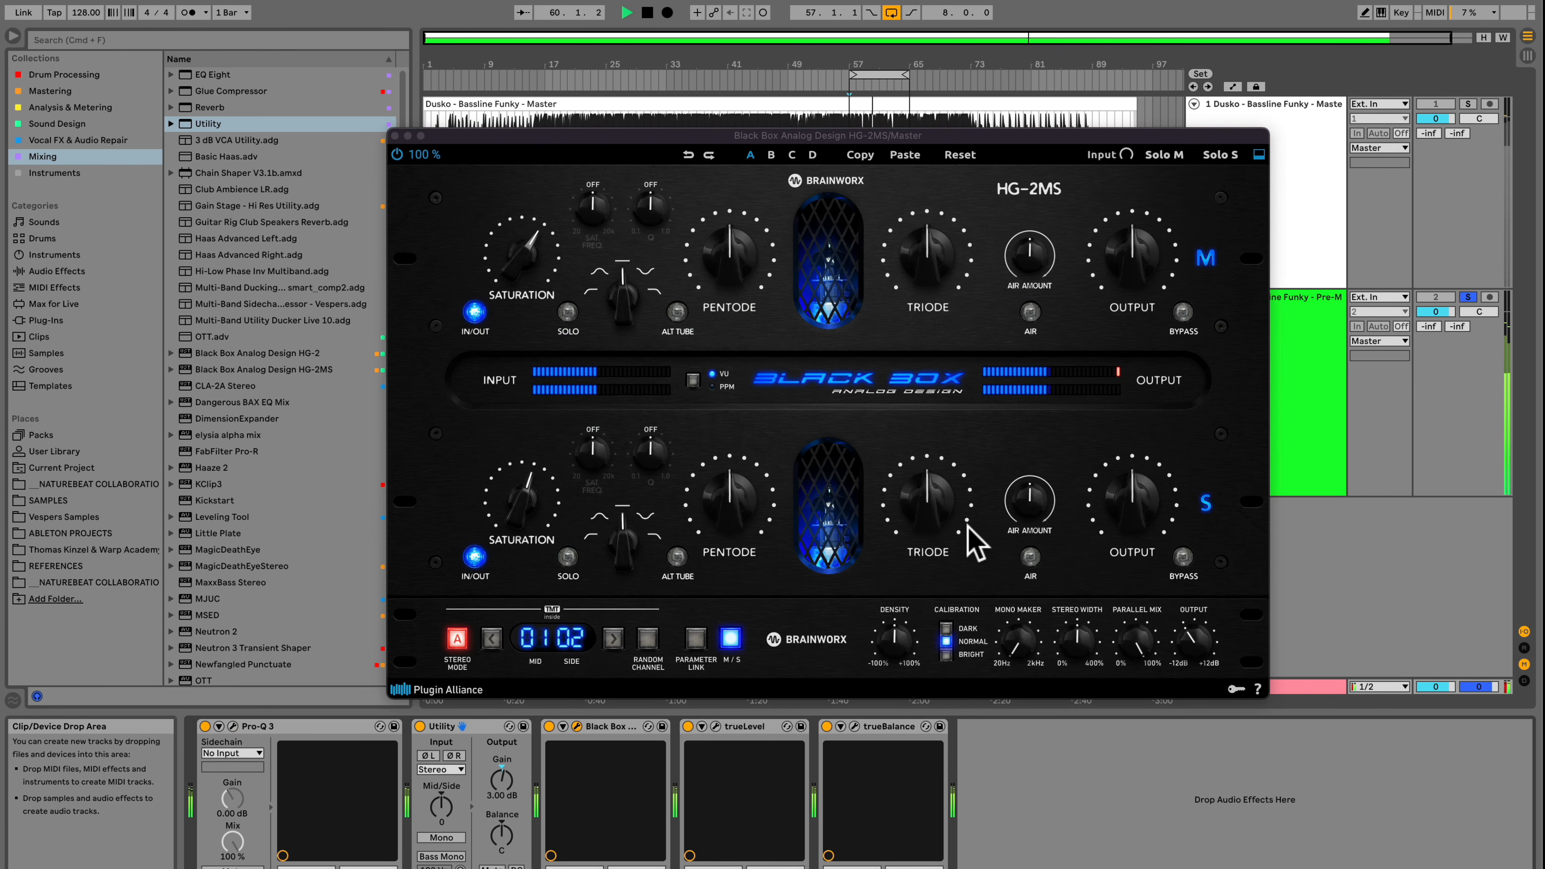
pyautogui.click(396, 135)
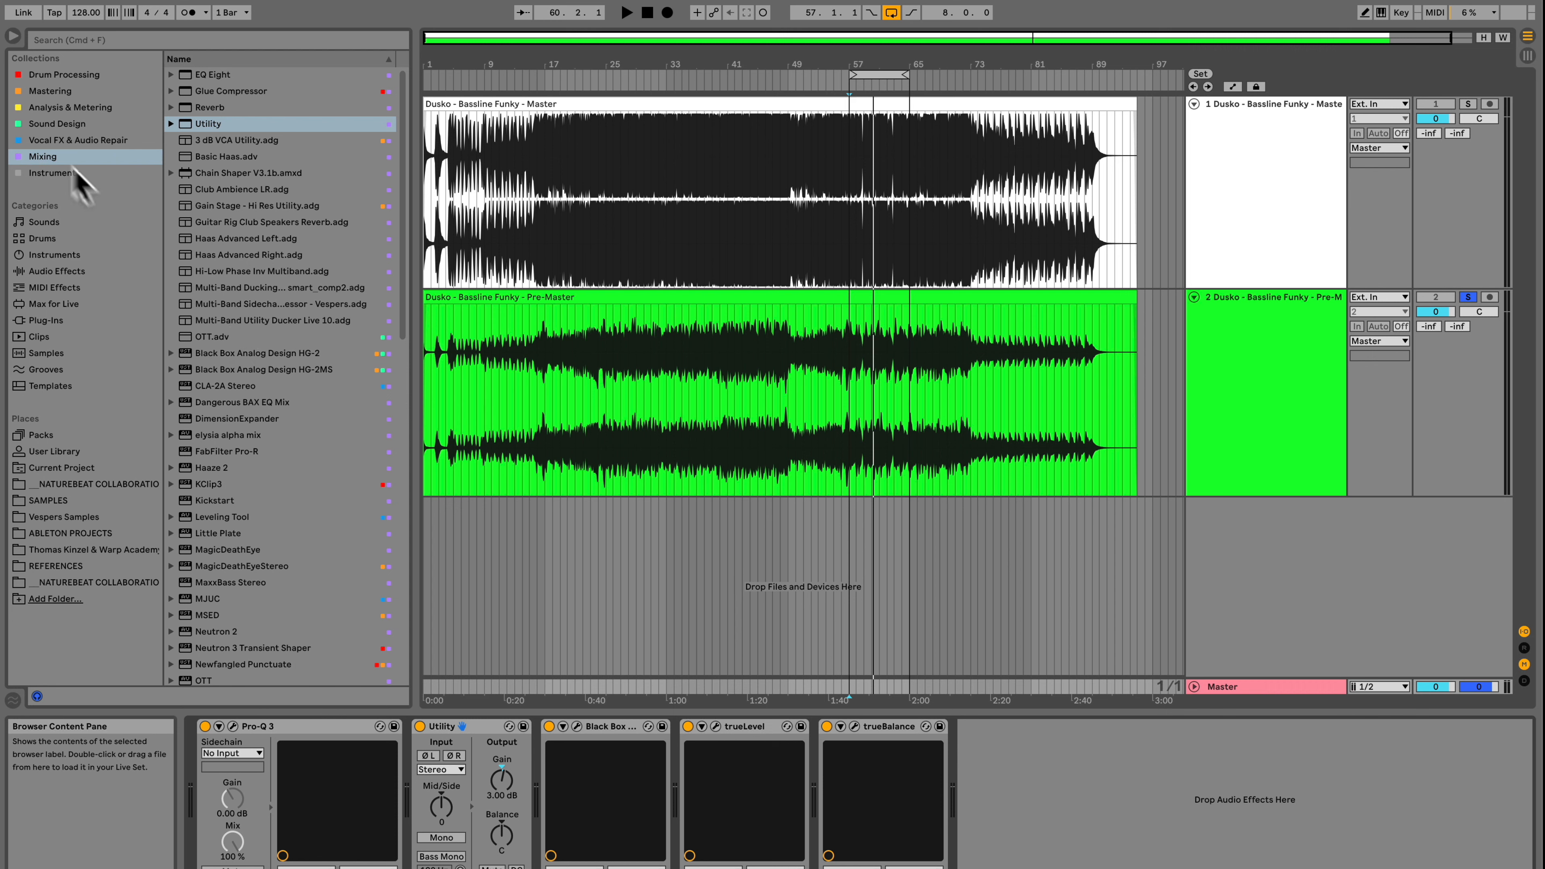
# - Insert Pro-MB from the Mixing collection between the HG-2MS and trueLevel
pyautogui.scroll(-6, 332, 448)
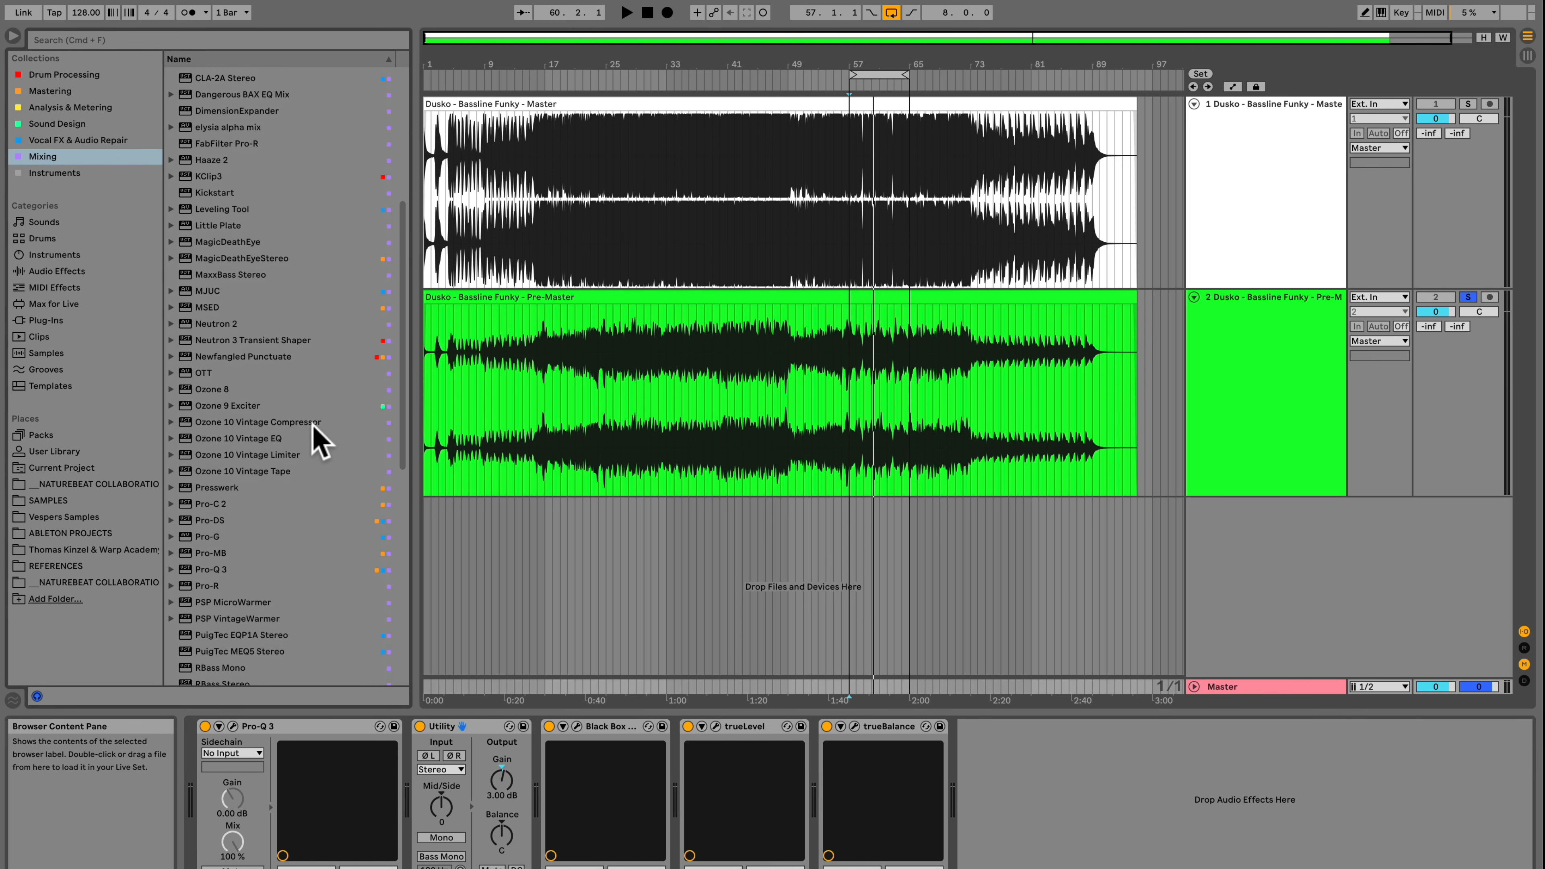
pyautogui.moveTo(216, 554); pyautogui.dragTo(691, 789)
pyautogui.moveTo(847, 148); pyautogui.dragTo(761, 52)
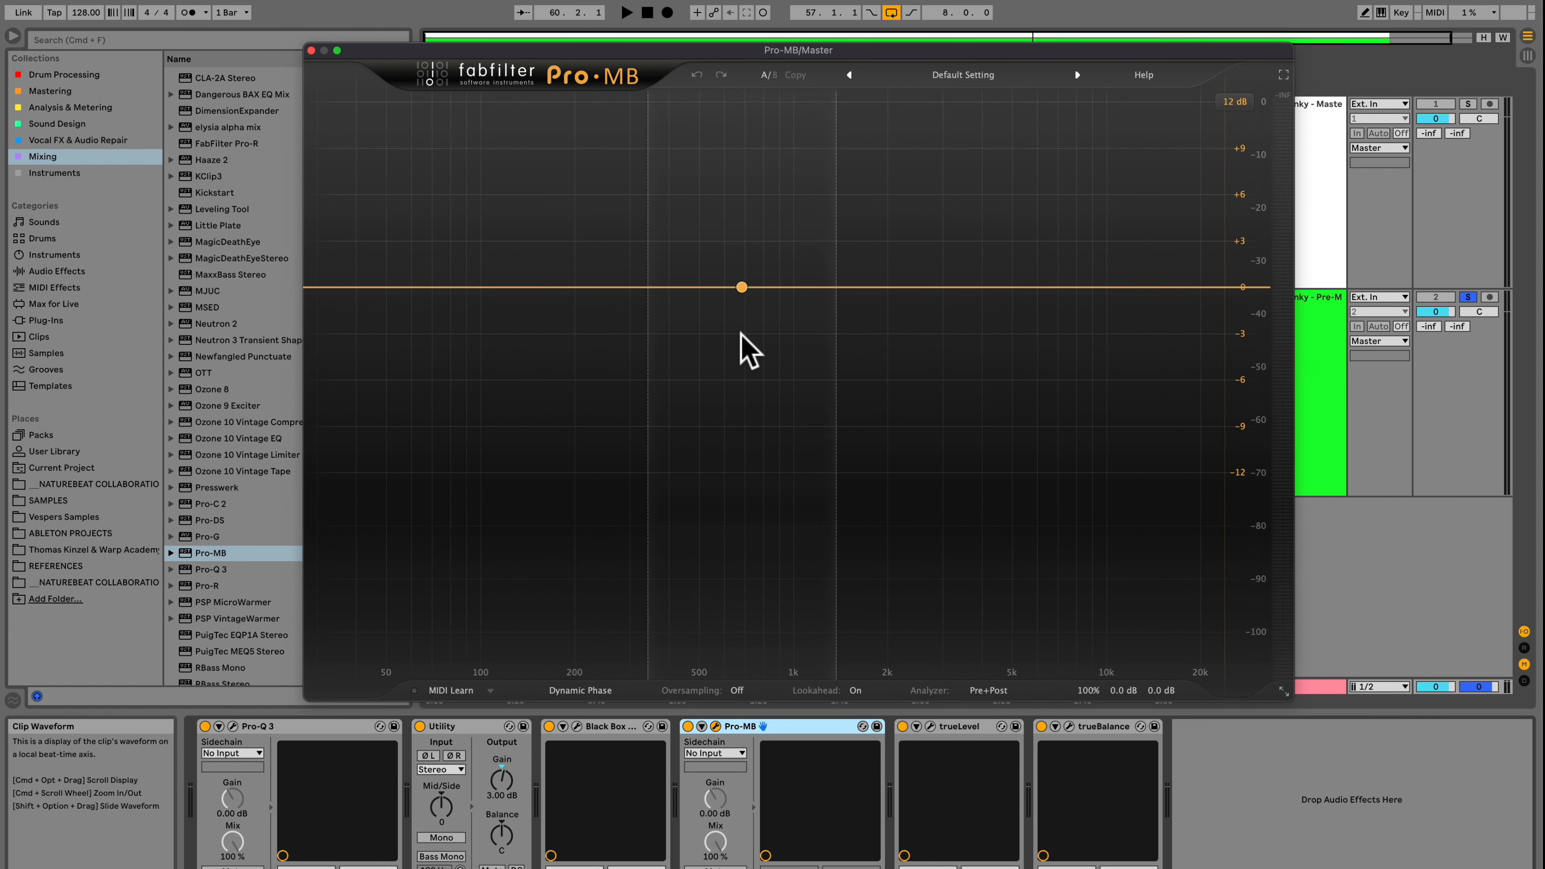
# - Add a Pro-MB band covering the mids and highs, with its low crossover set to 300 Hz
pyautogui.click(1174, 346)
pyautogui.moveTo(1099, 281); pyautogui.dragTo(669, 242)
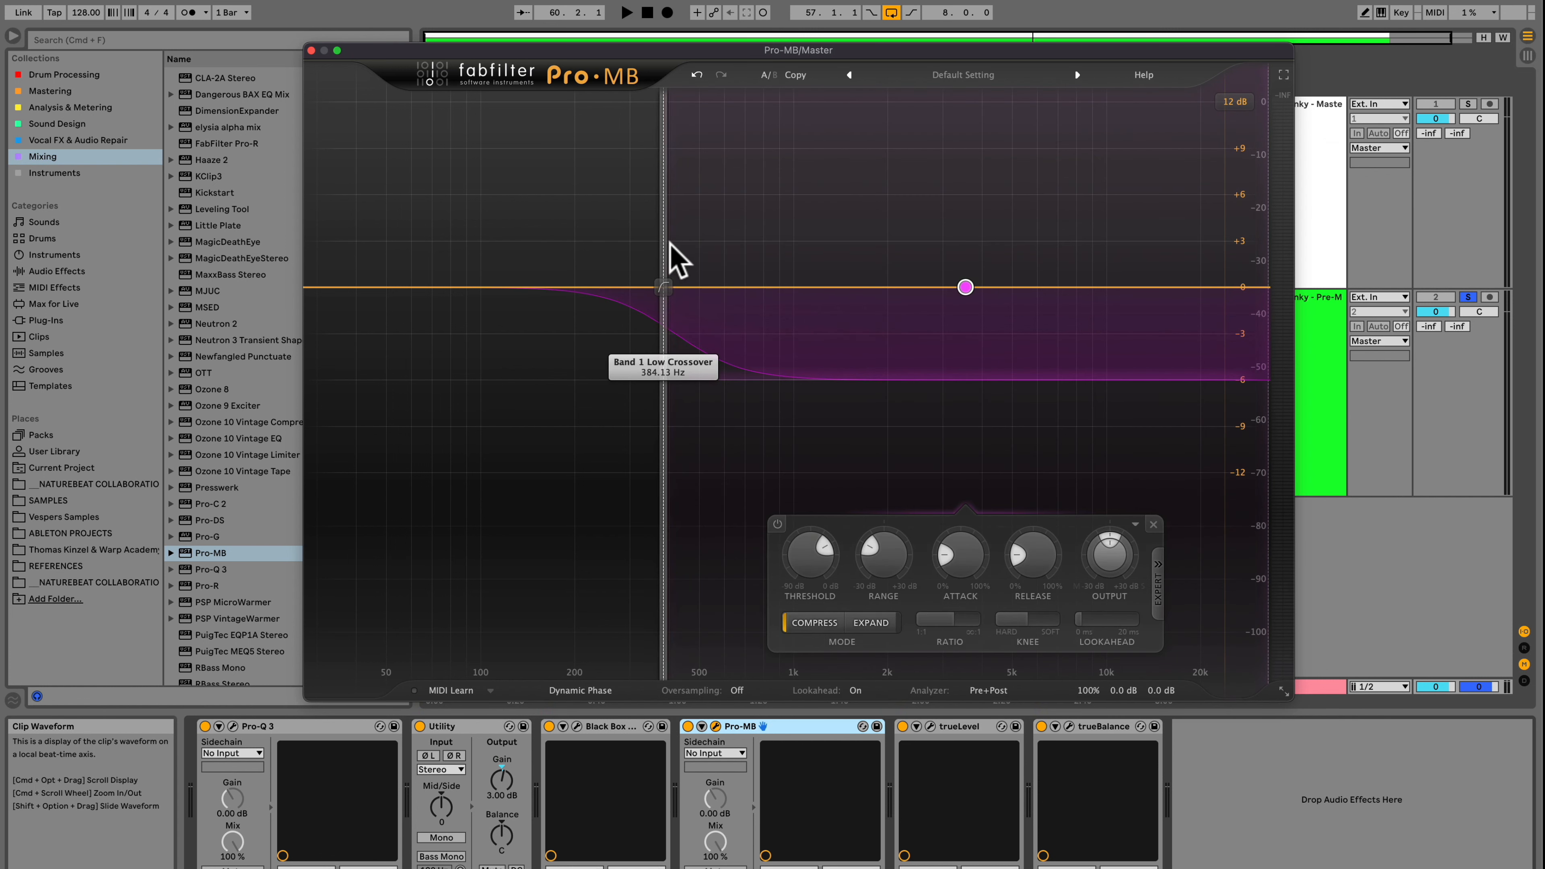
pyautogui.doubleClick(663, 238)
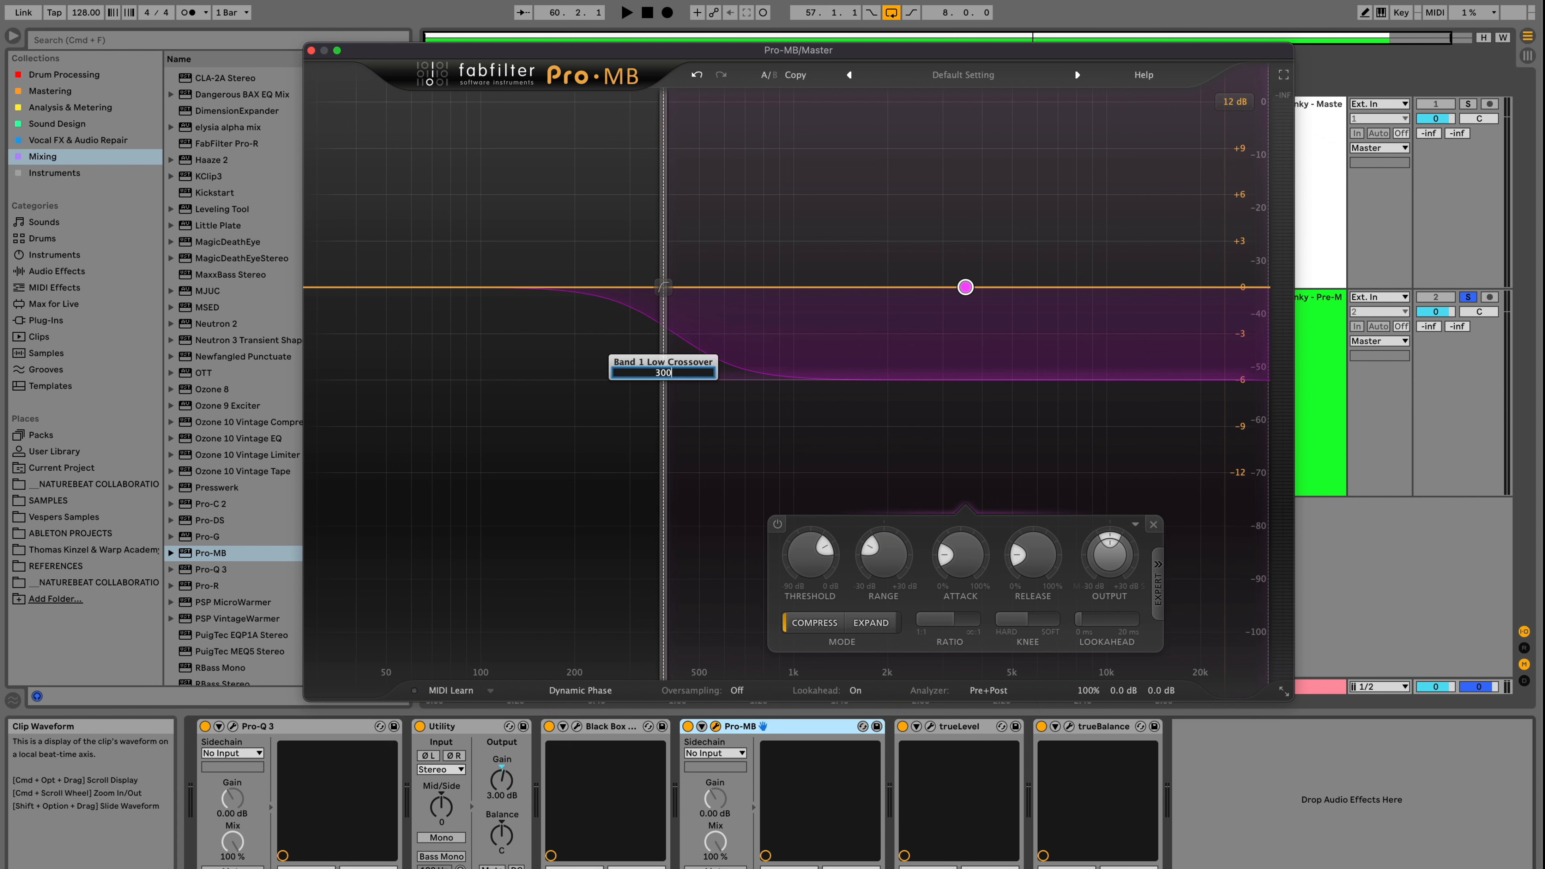
pyautogui.press('Return')
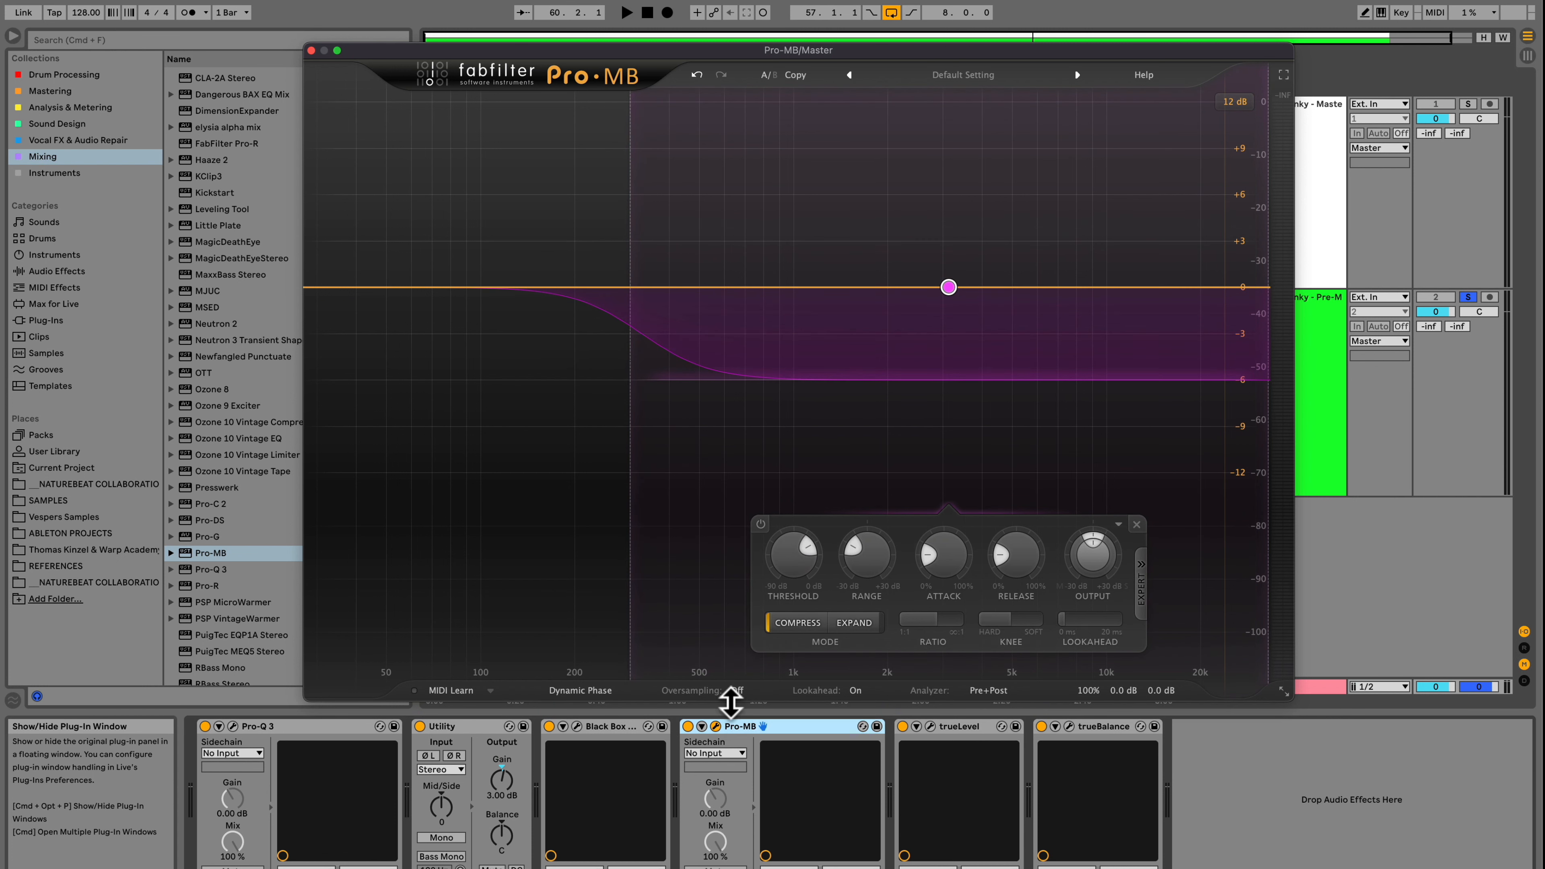
# - Set Pro-MB's oversampling to 4x and its processing mode to Linear Phase
pyautogui.click(737, 691)
pyautogui.click(743, 734)
pyautogui.click(589, 694)
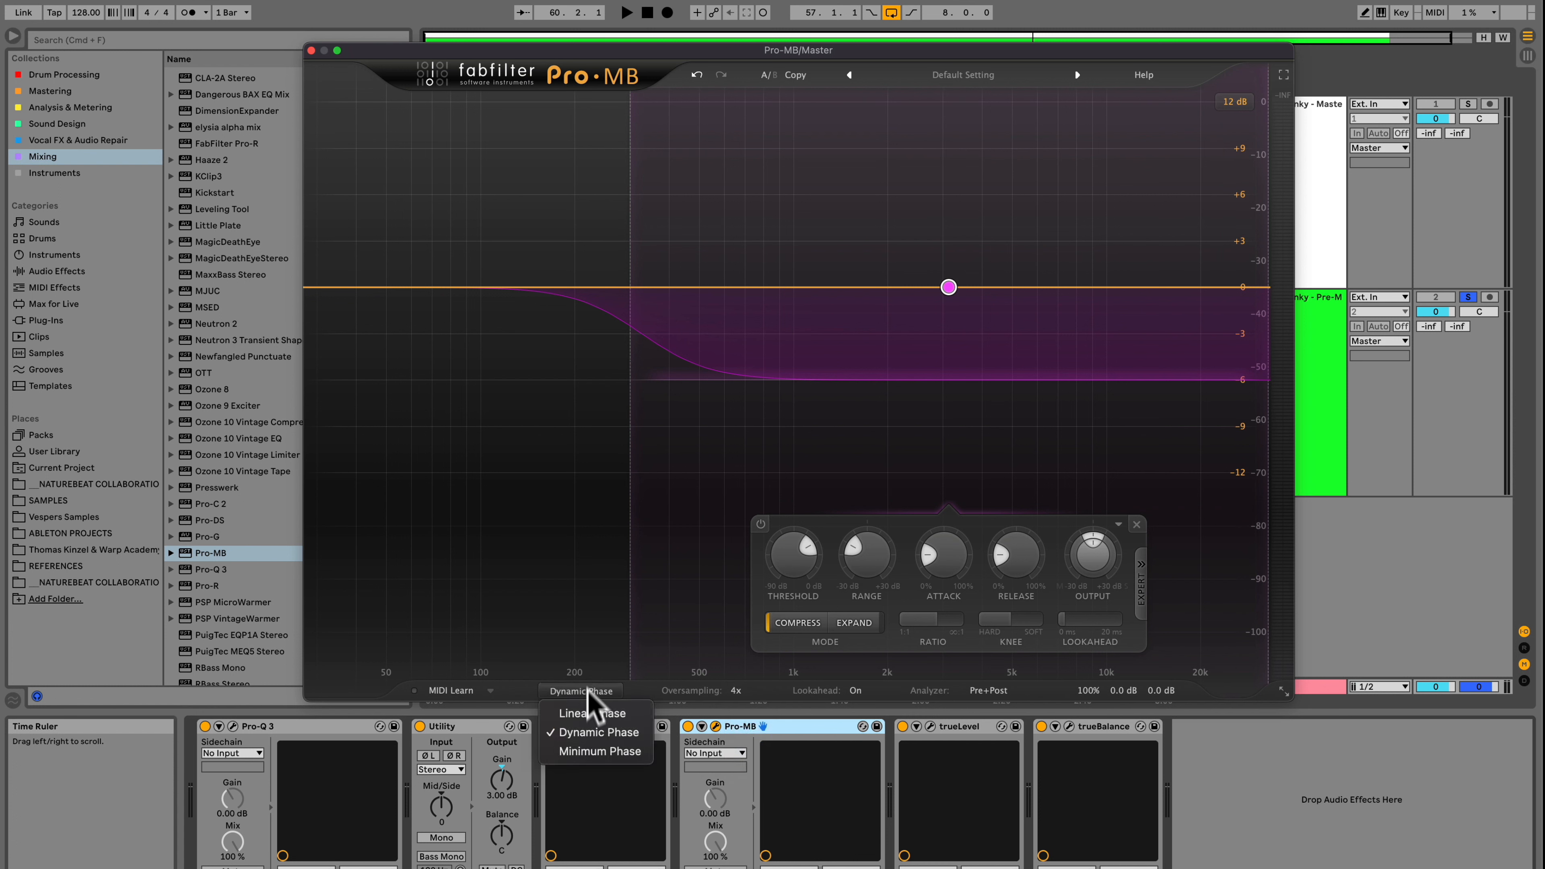
pyautogui.click(608, 712)
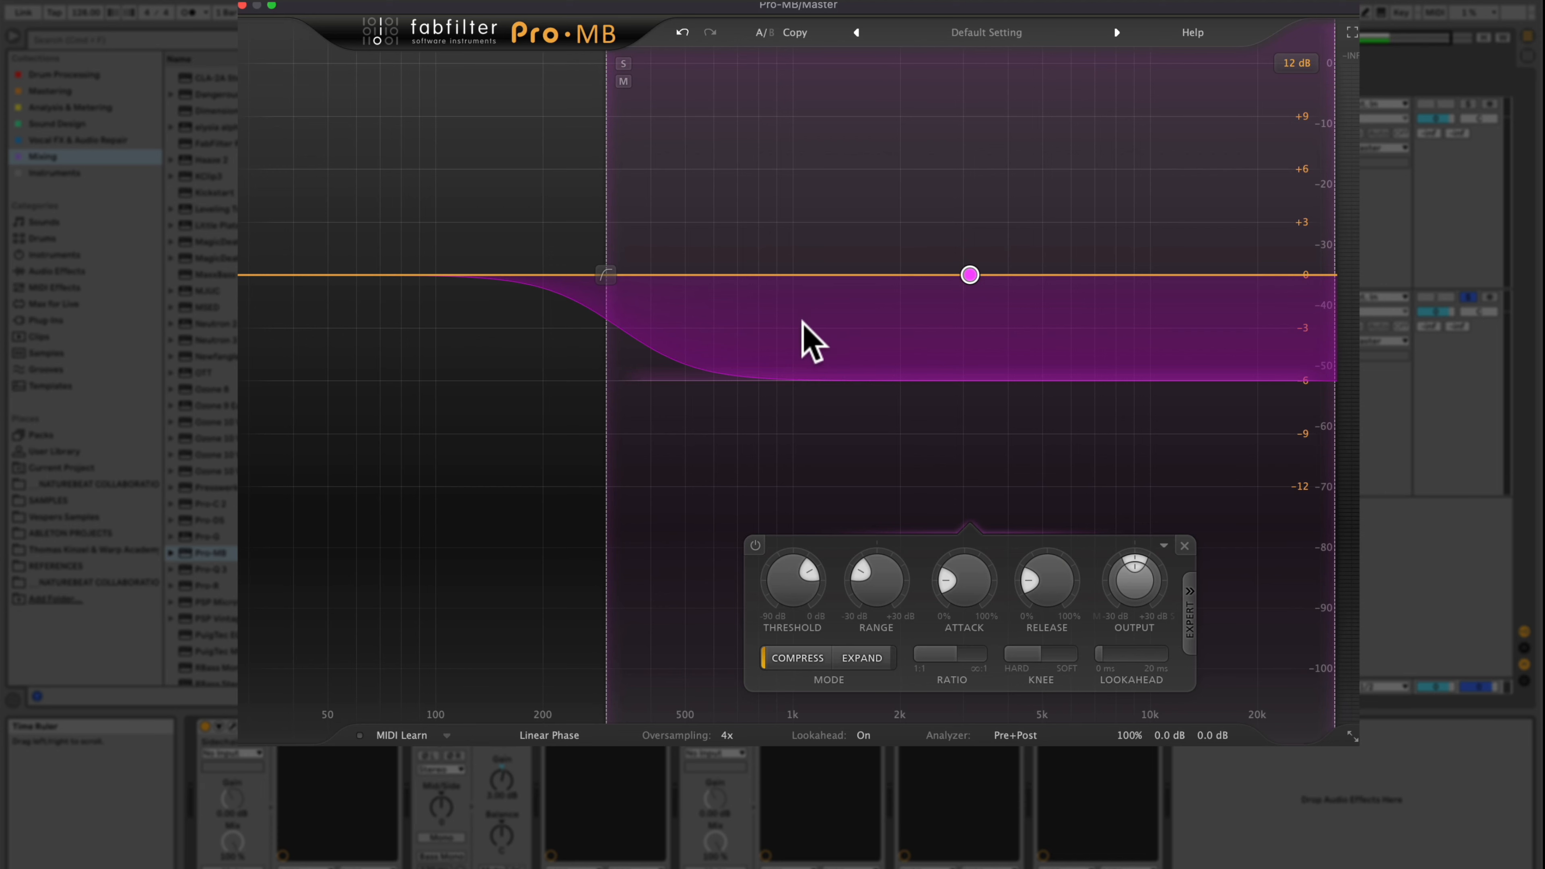
# - Play the loop briefly through the new band, and set the band's Range to +1.5 dB
pyautogui.press('space')
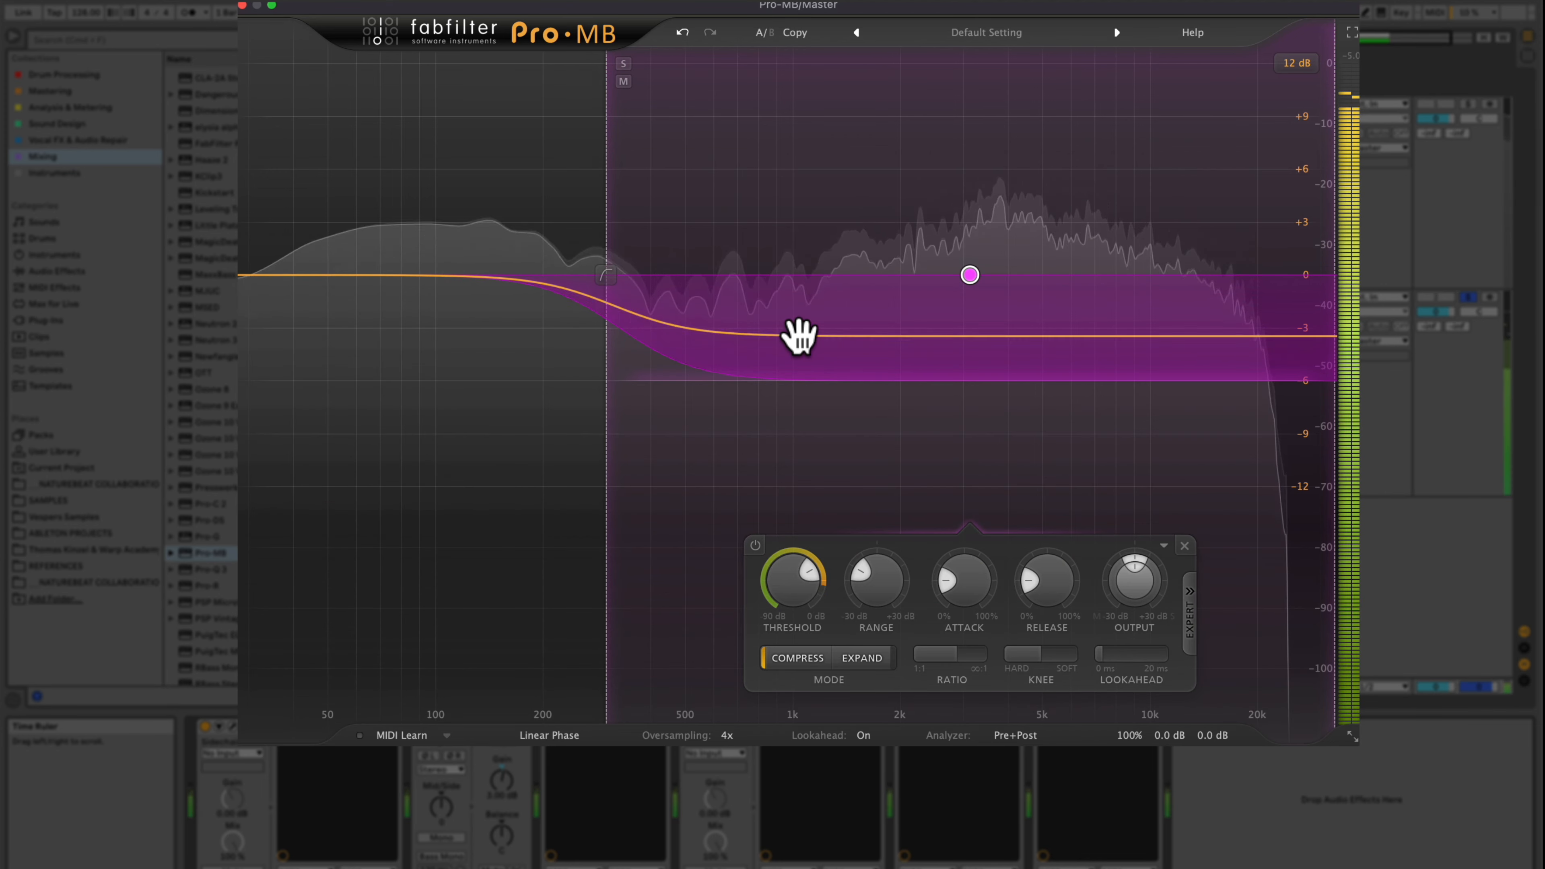
pyautogui.press('space')
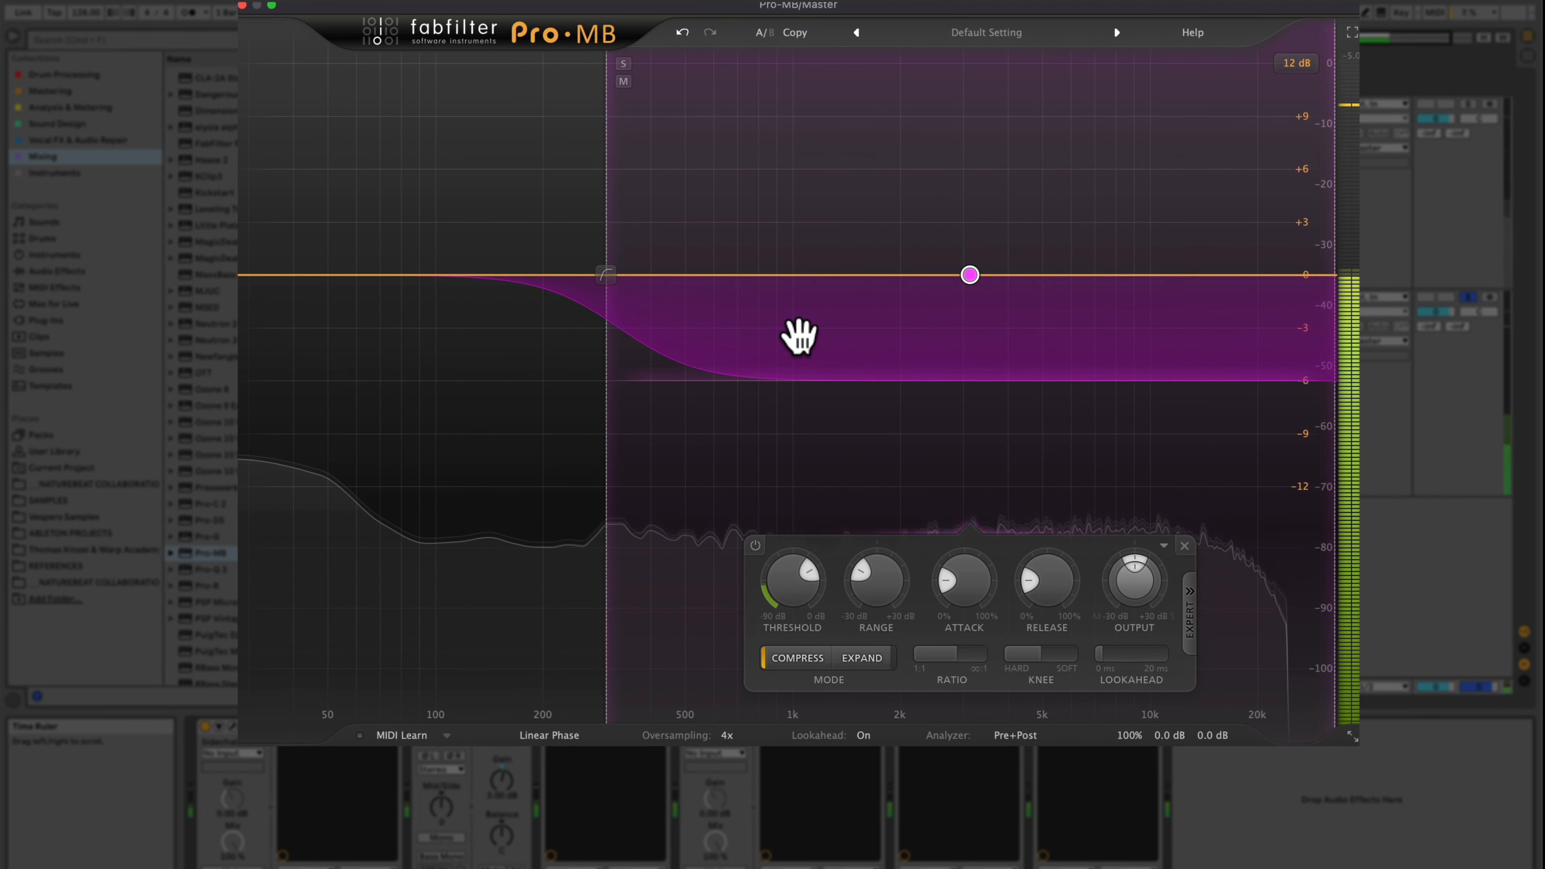
pyautogui.moveTo(811, 588)
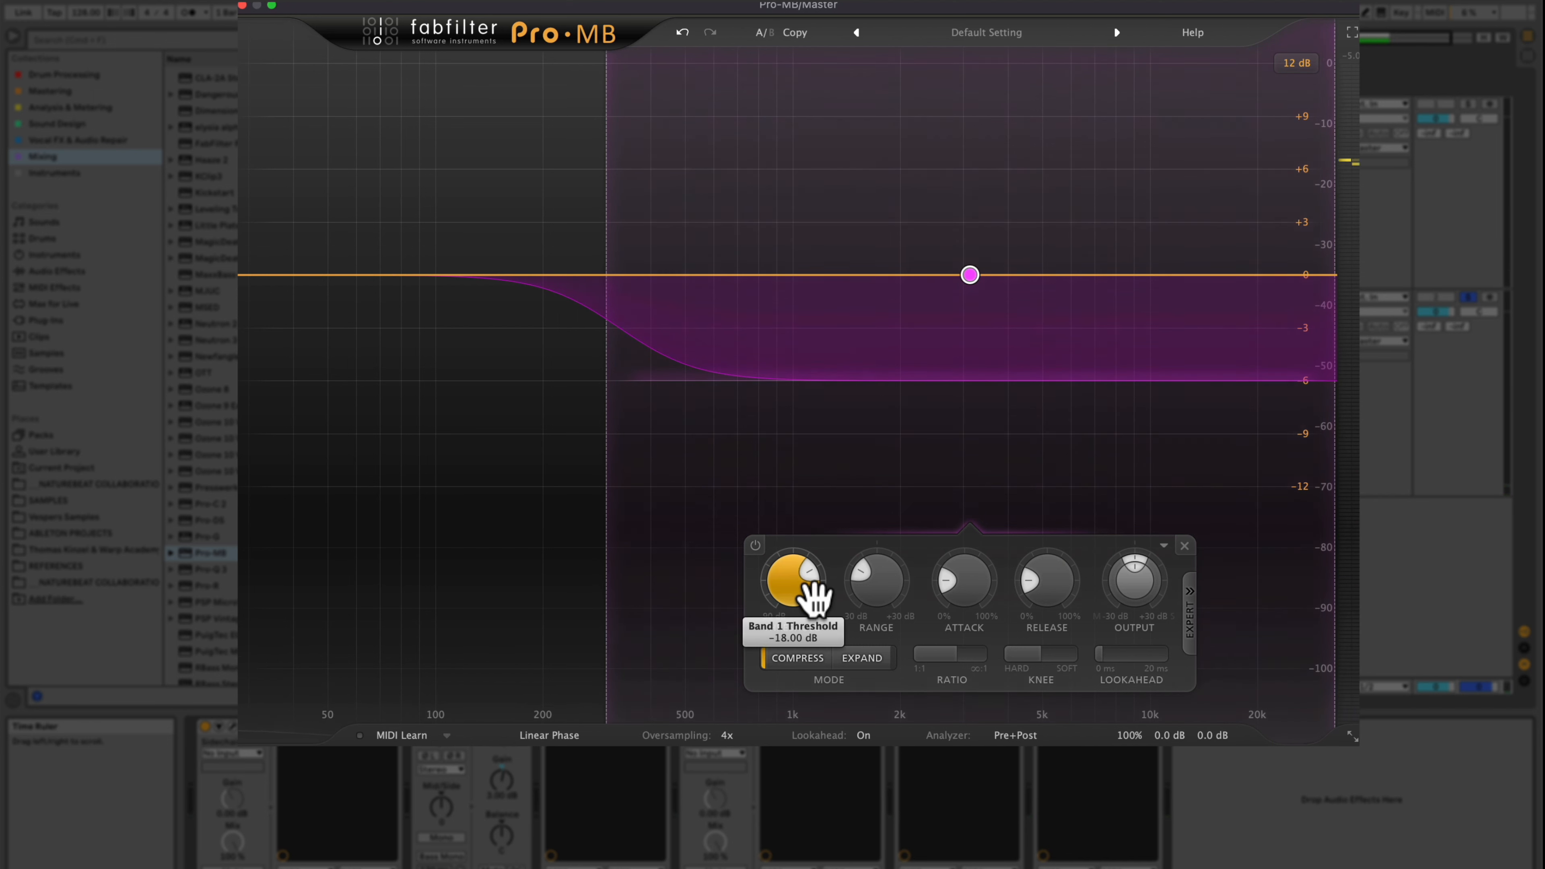
pyautogui.moveTo(882, 583); pyautogui.dragTo(893, 483)
pyautogui.doubleClick(882, 581)
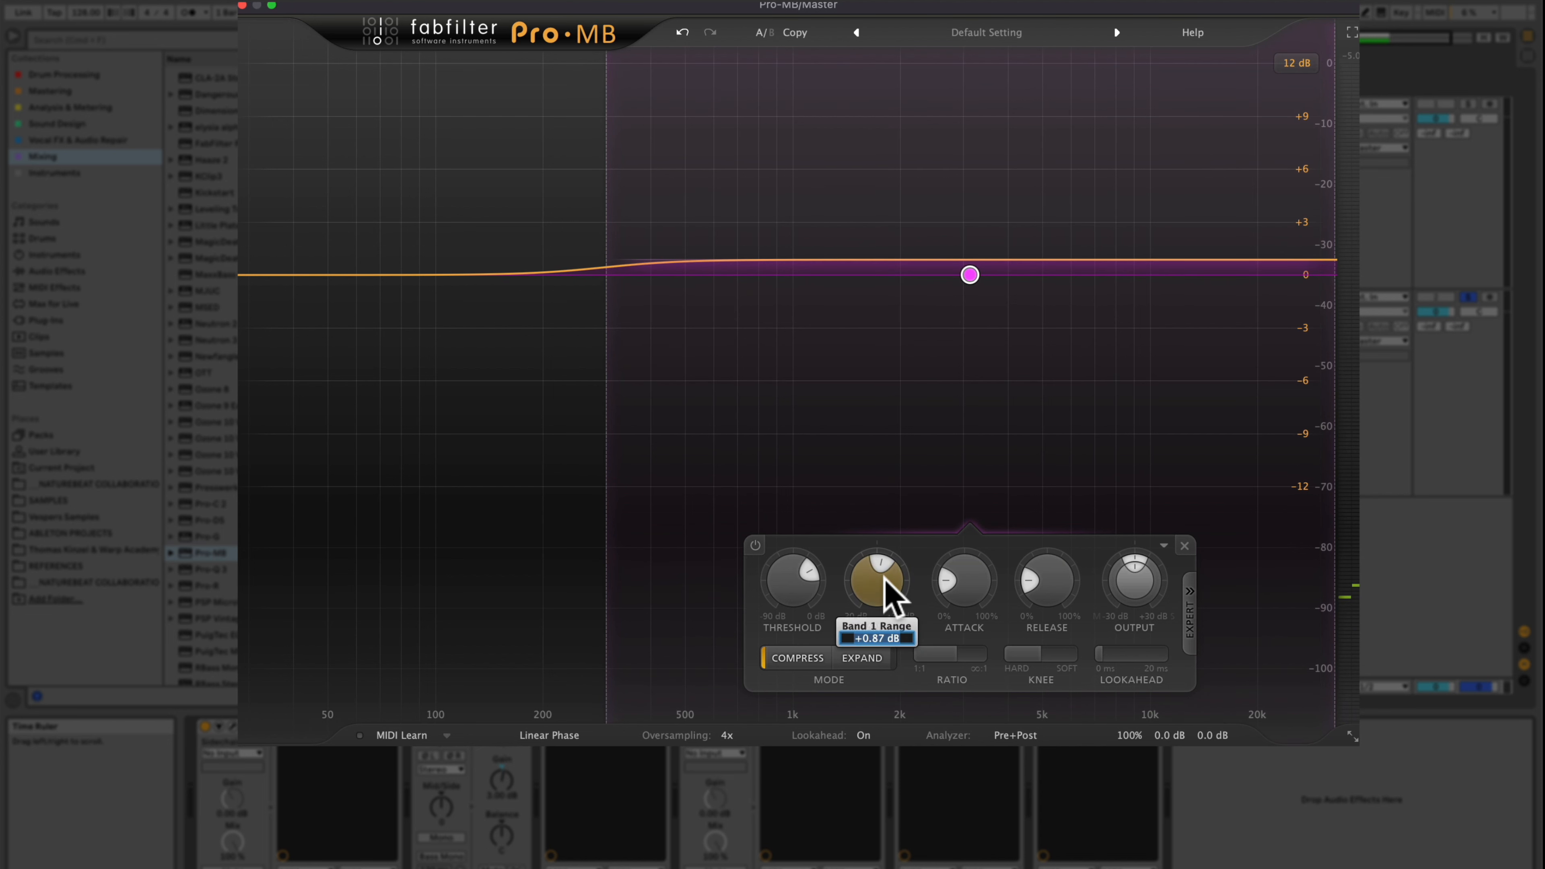
pyautogui.write('1.5')
pyautogui.press('Return')
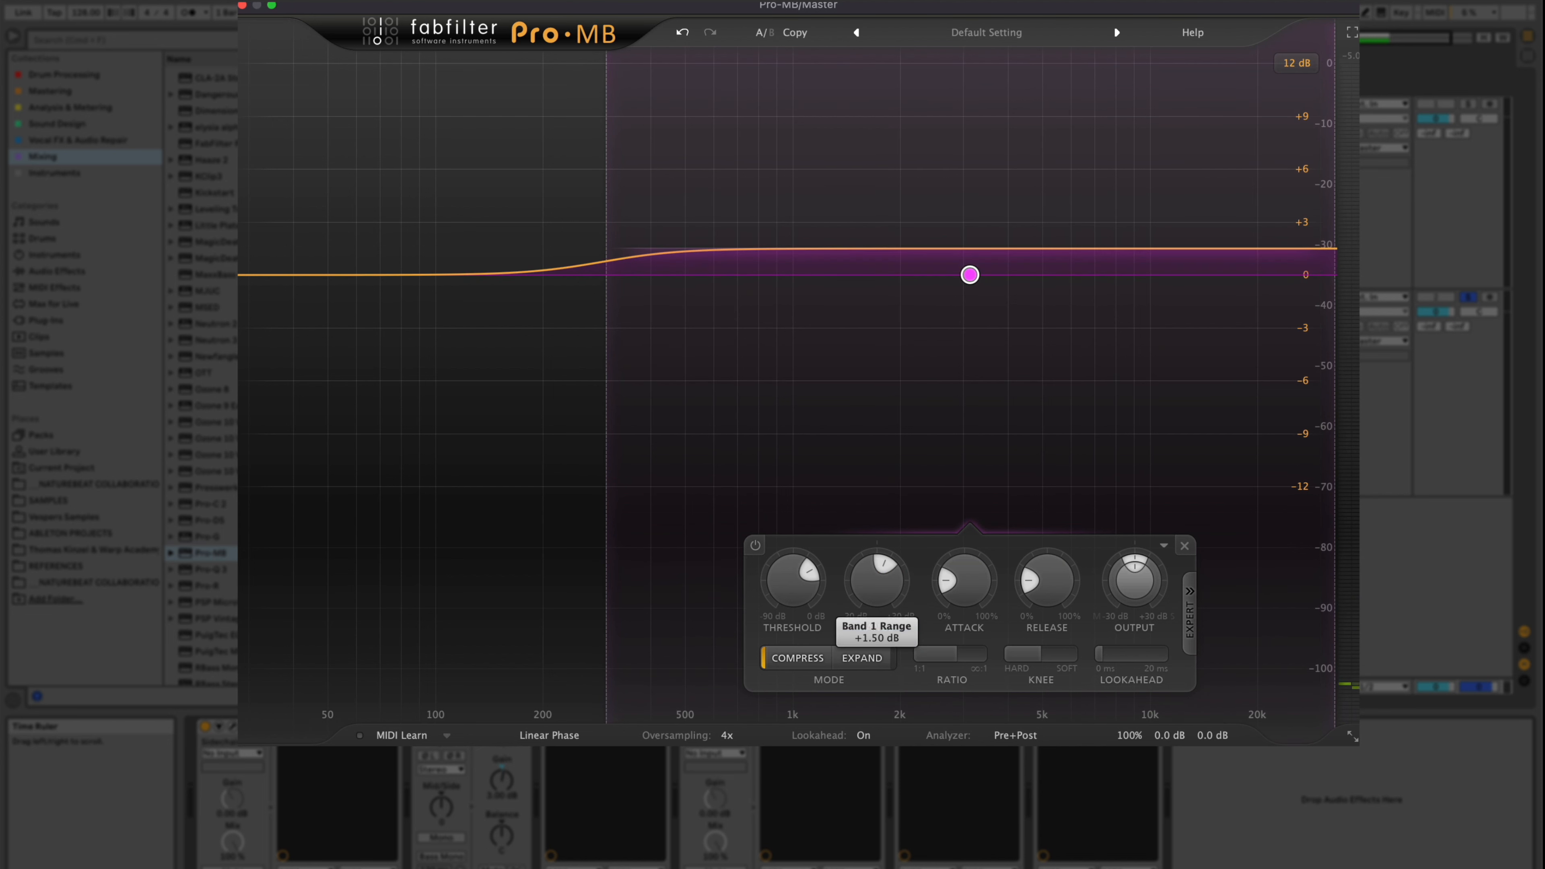
# - Set the Pro-MB band's Attack to 5%
pyautogui.moveTo(965, 567); pyautogui.dragTo(962, 595)
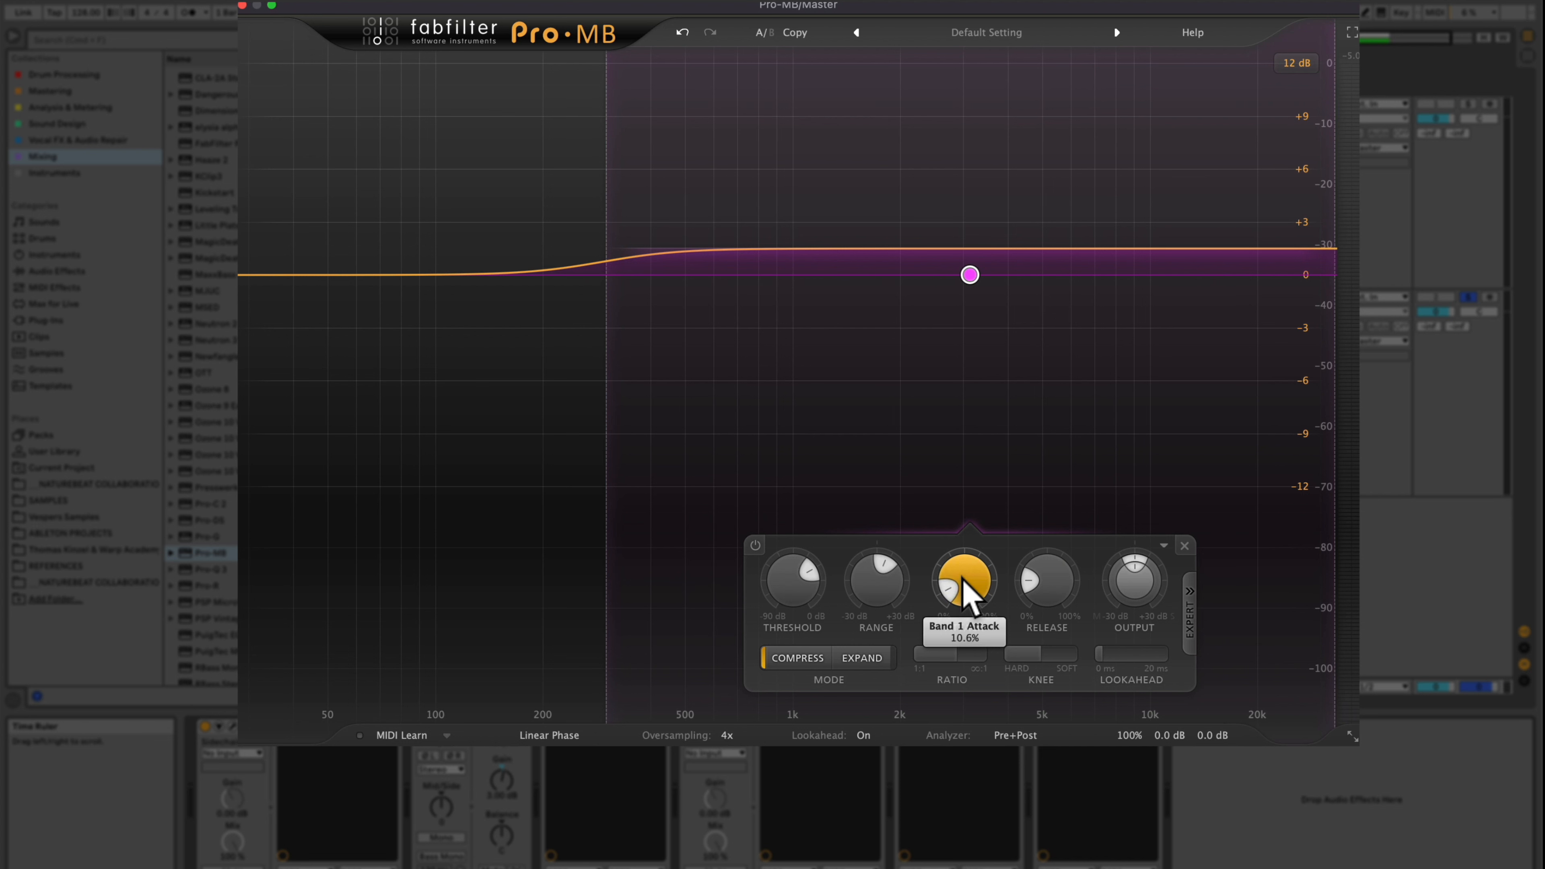
pyautogui.write('5')
pyautogui.press('Return')
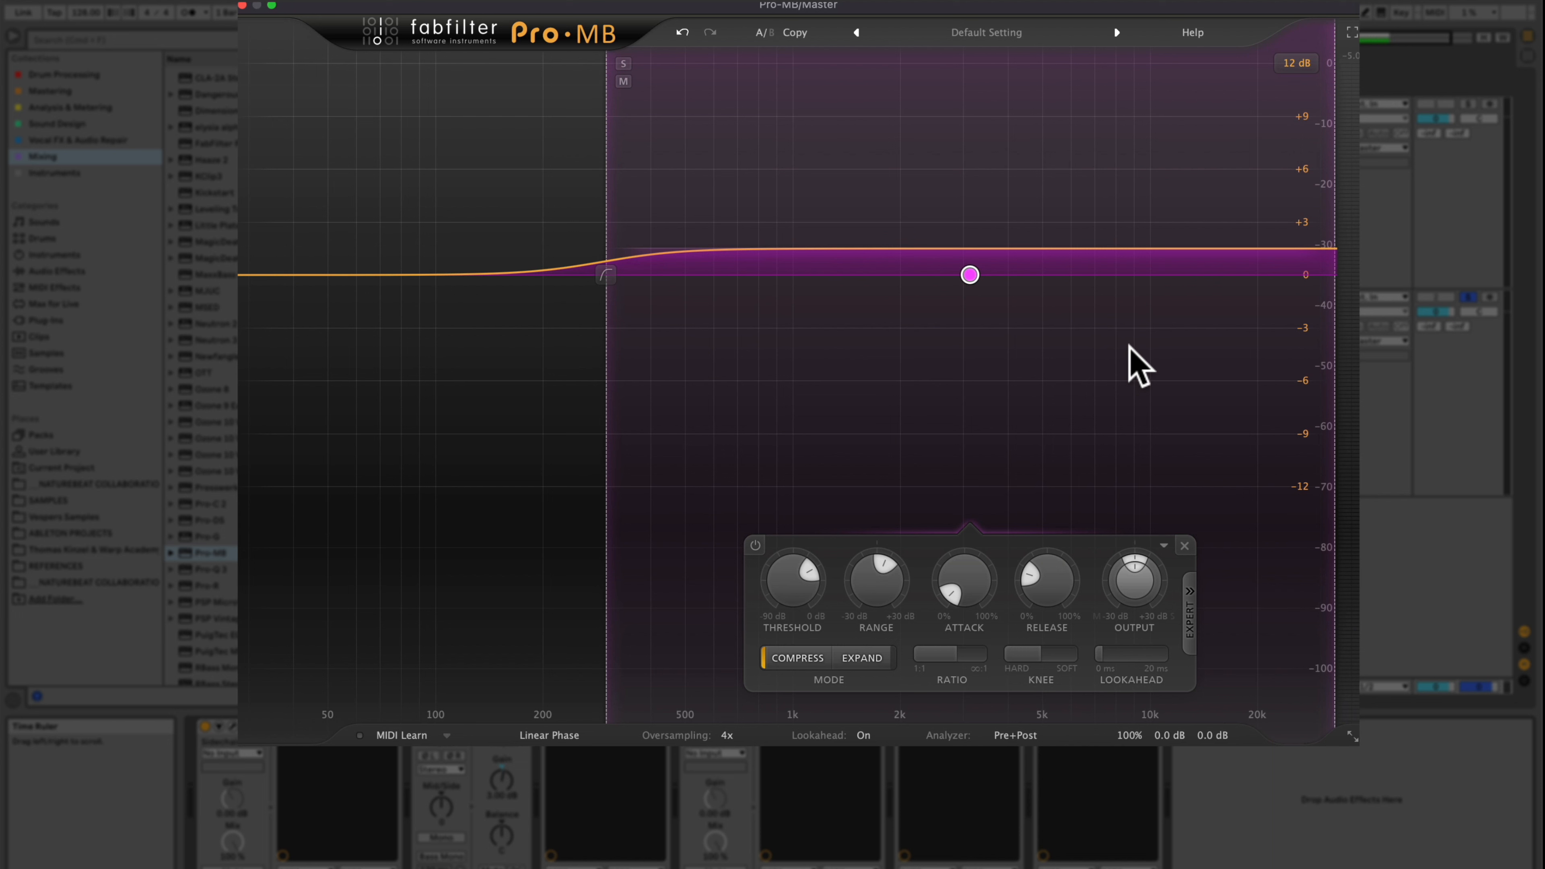
# - Switch the band's side chain to Free in the expert settings and move its trigger range to about 120–260 Hz
pyautogui.click(1191, 616)
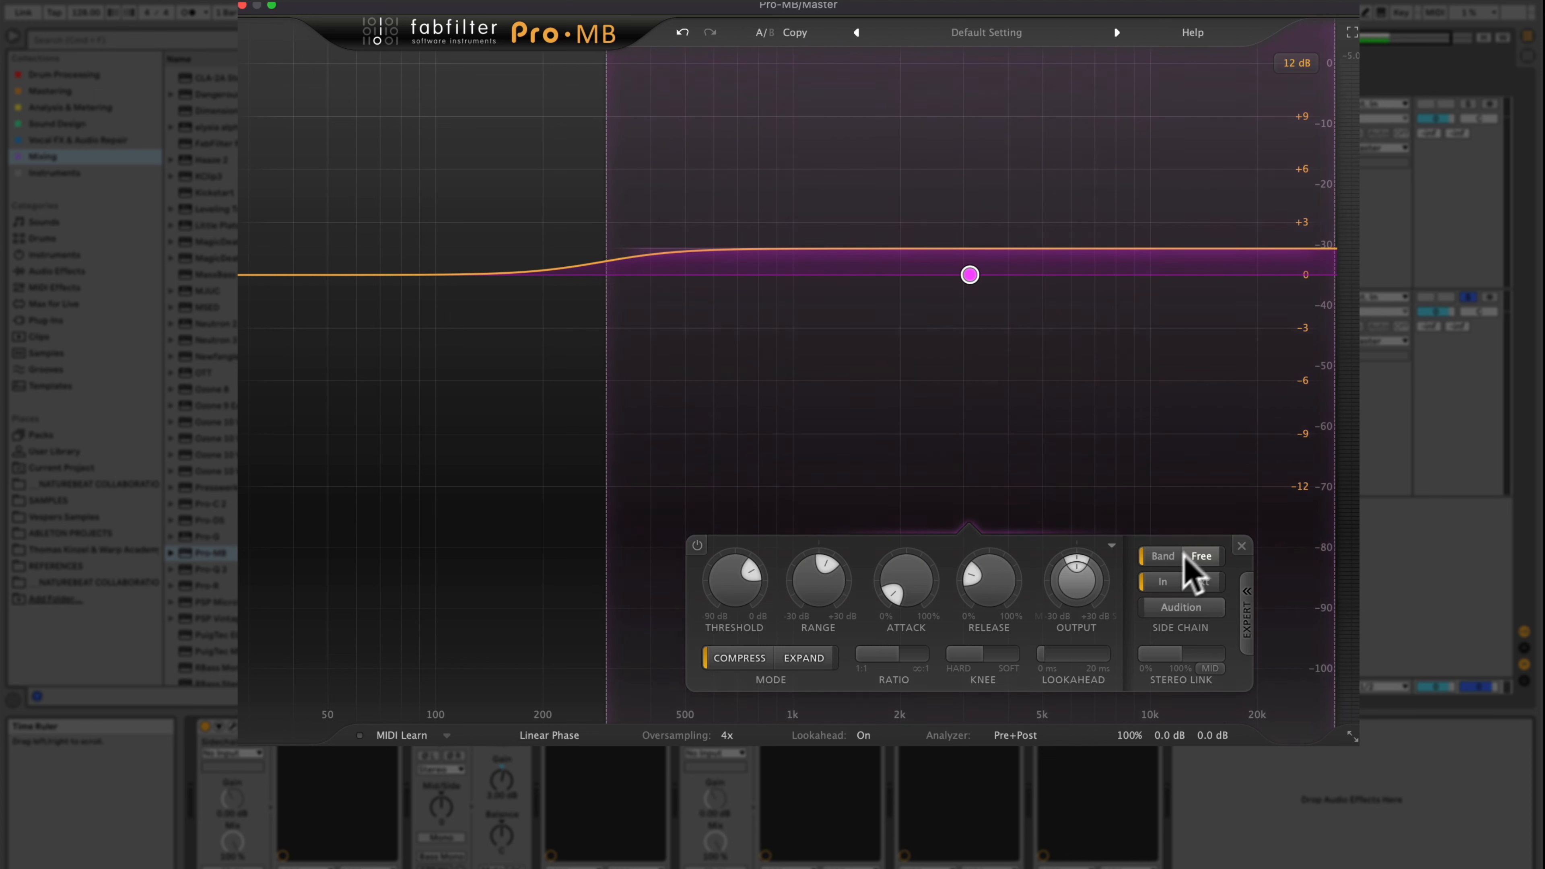
pyautogui.click(1207, 557)
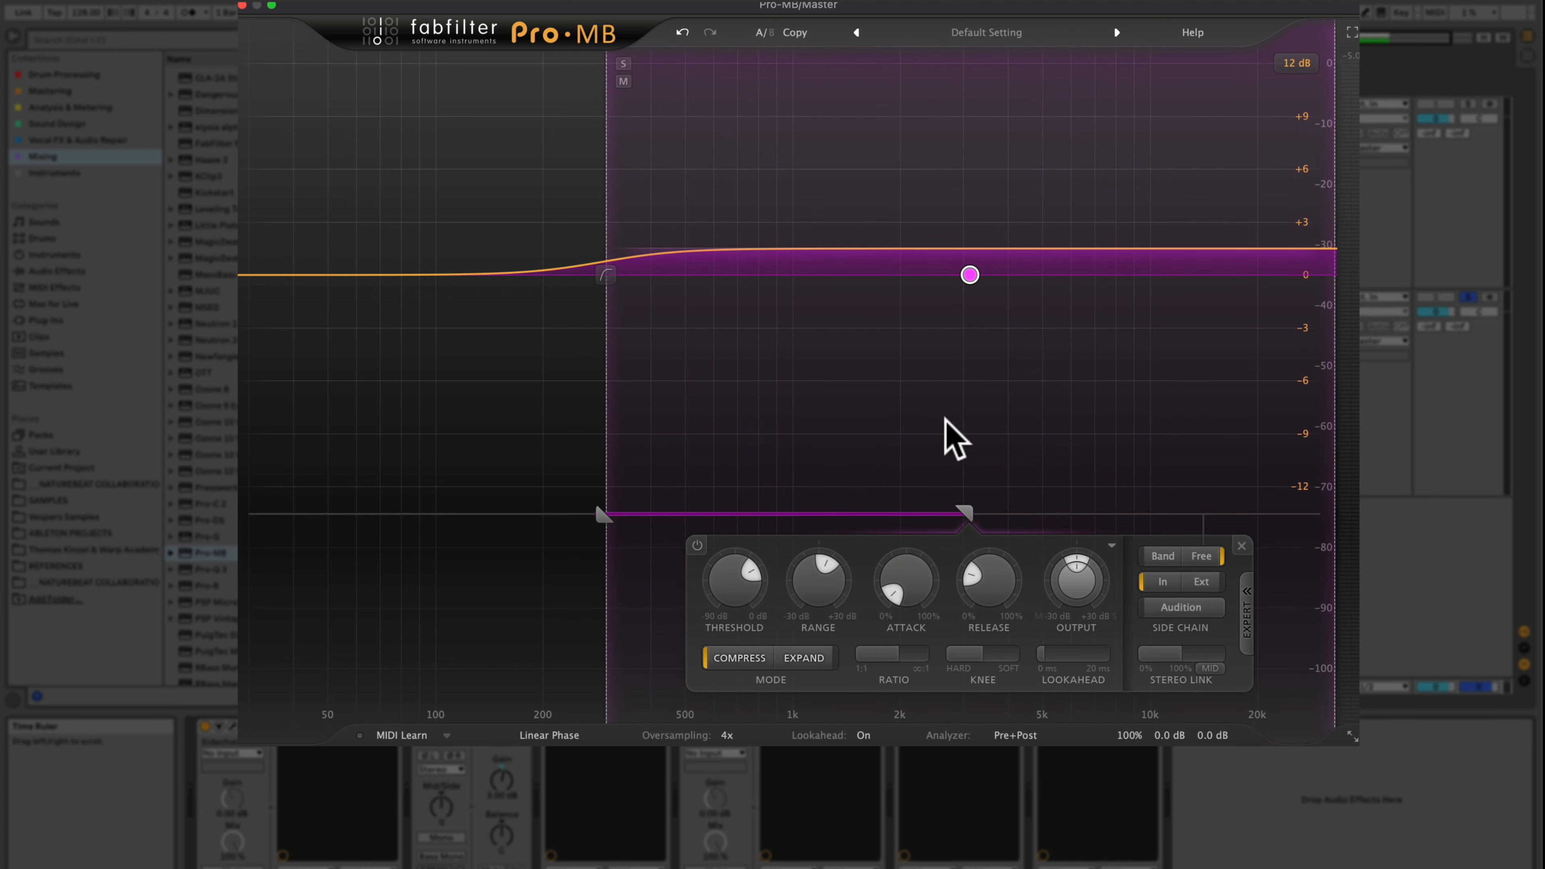
pyautogui.moveTo(967, 514); pyautogui.dragTo(550, 527)
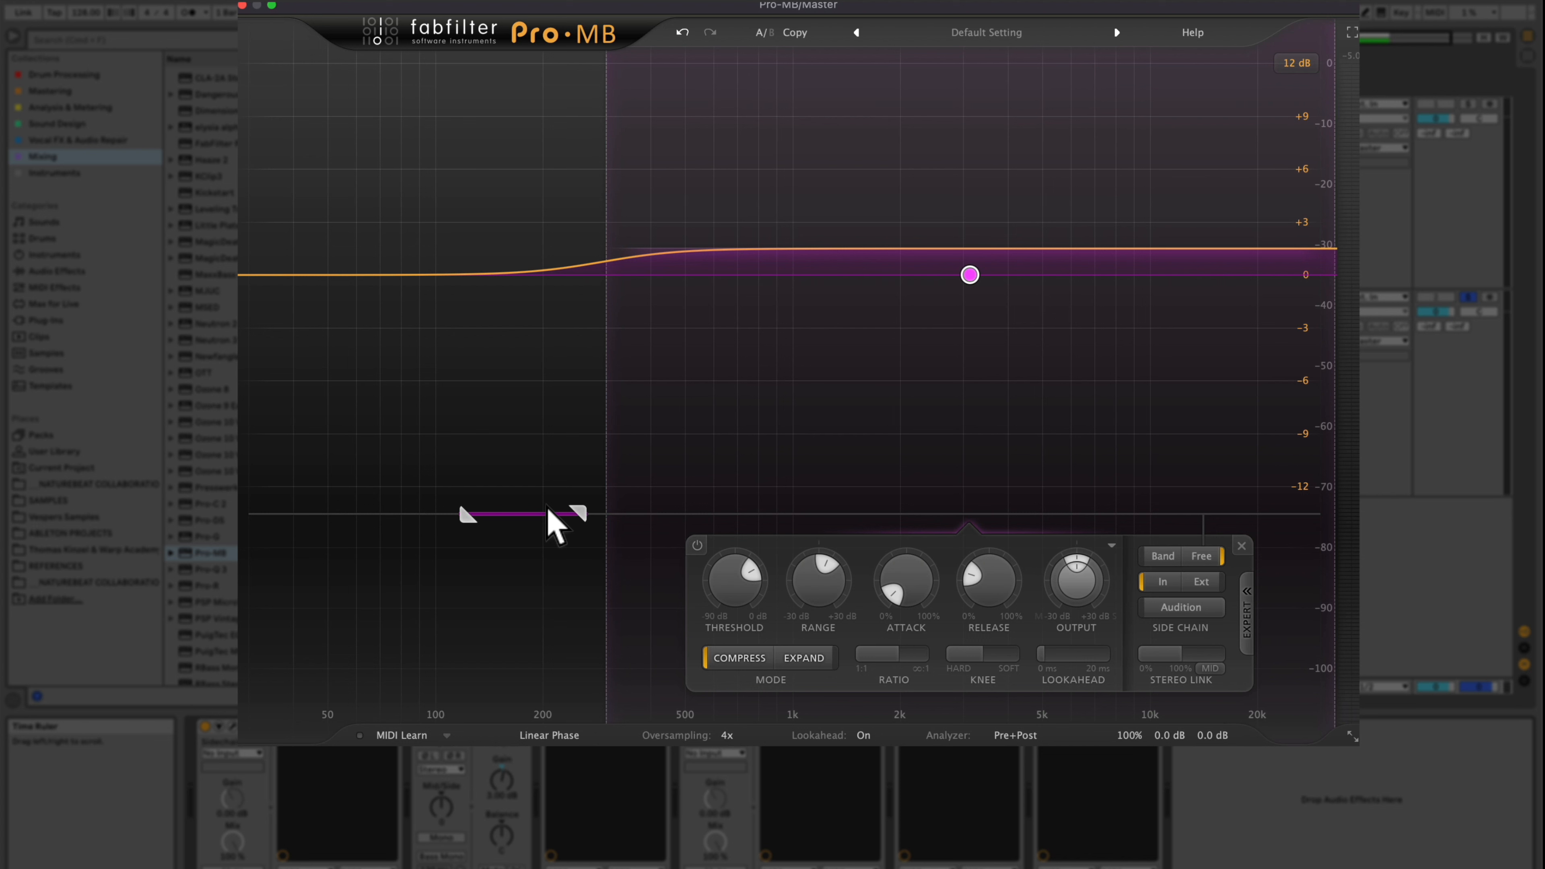
# - Audition the side chain during playback, tune its trigger range to about 125–215 Hz, and switch the audition off
pyautogui.click(1183, 607)
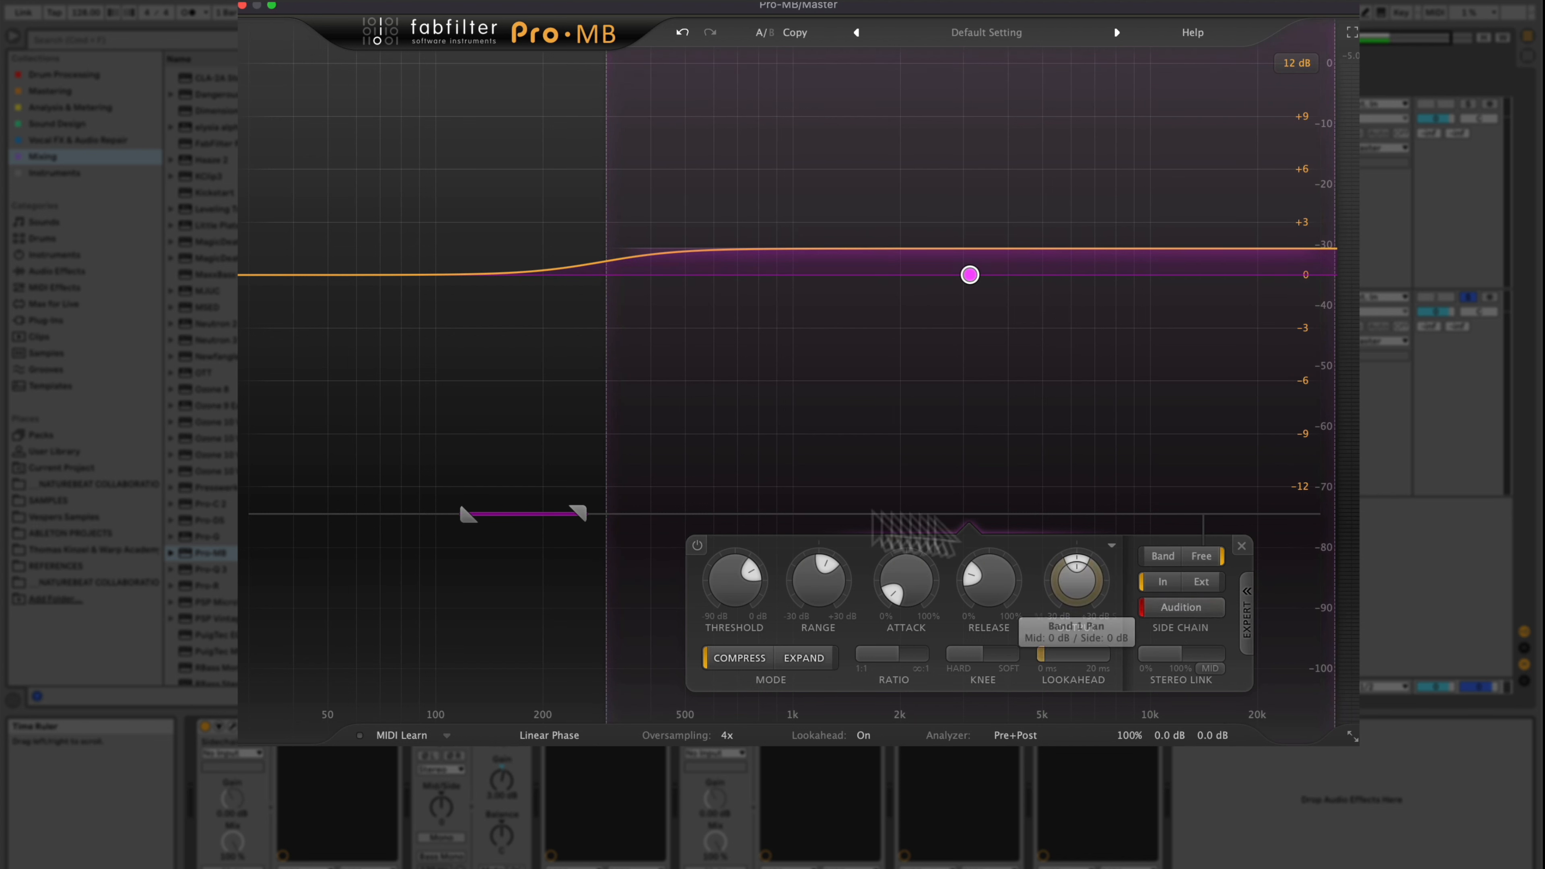
pyautogui.moveTo(527, 511); pyautogui.dragTo(547, 510)
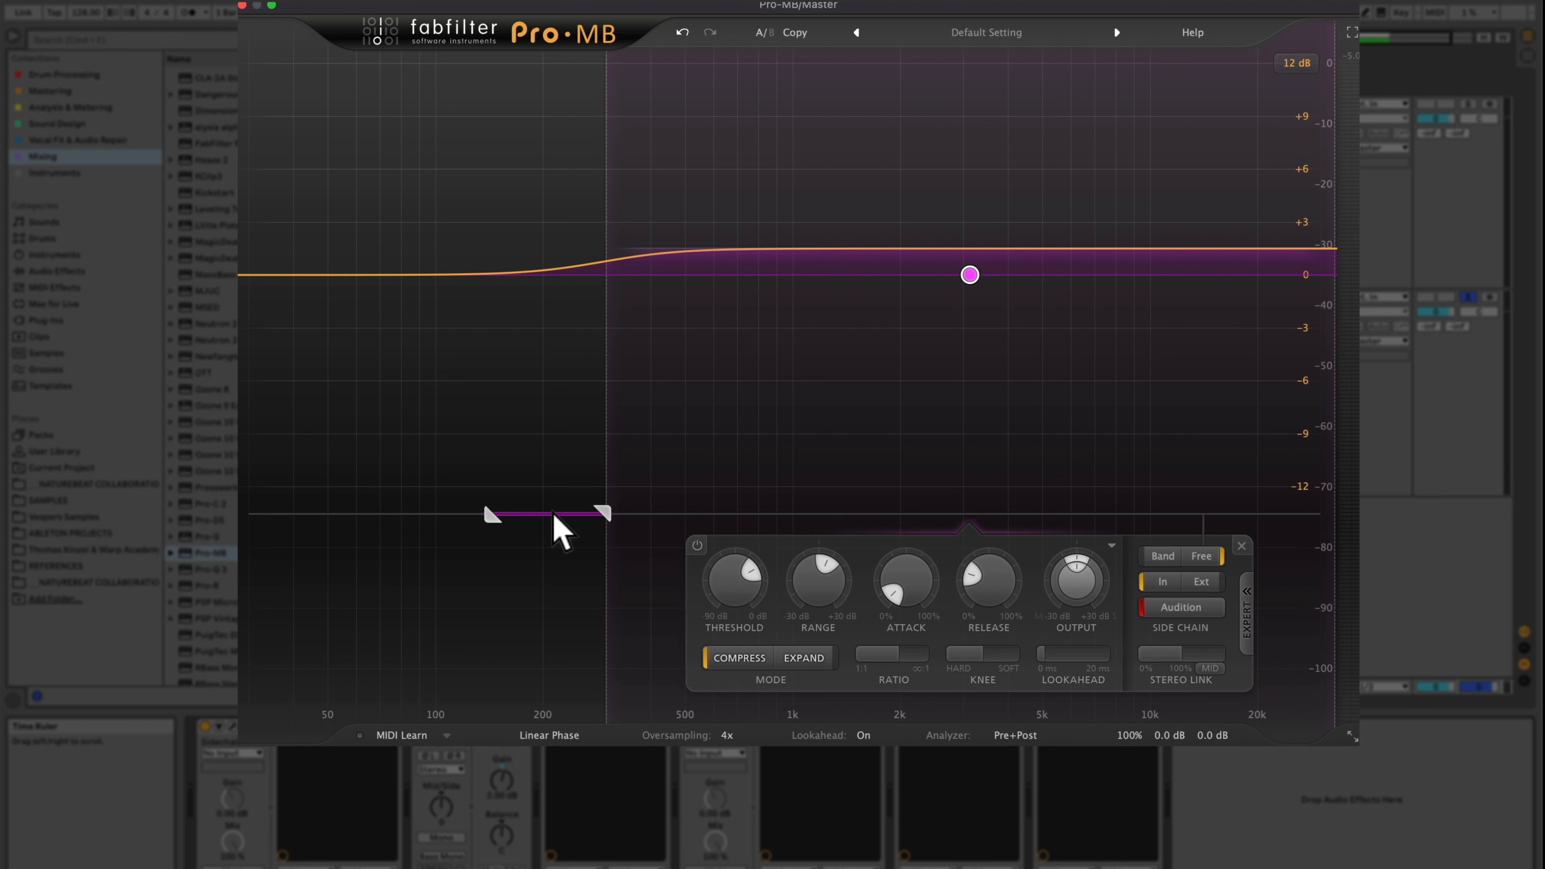
pyautogui.moveTo(542, 514); pyautogui.dragTo(536, 515)
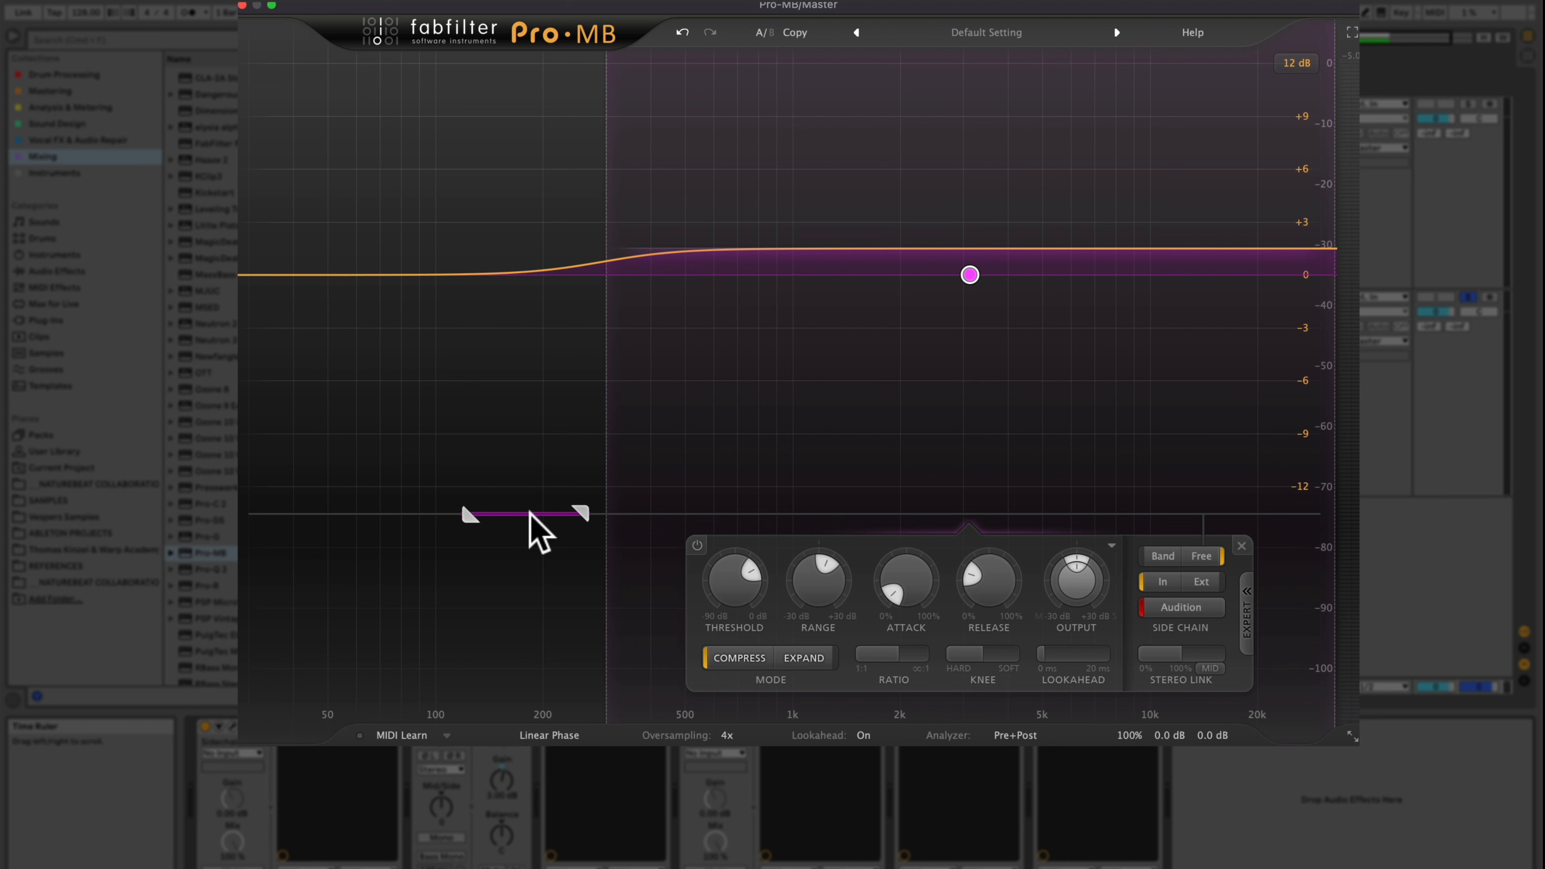
pyautogui.press('space')
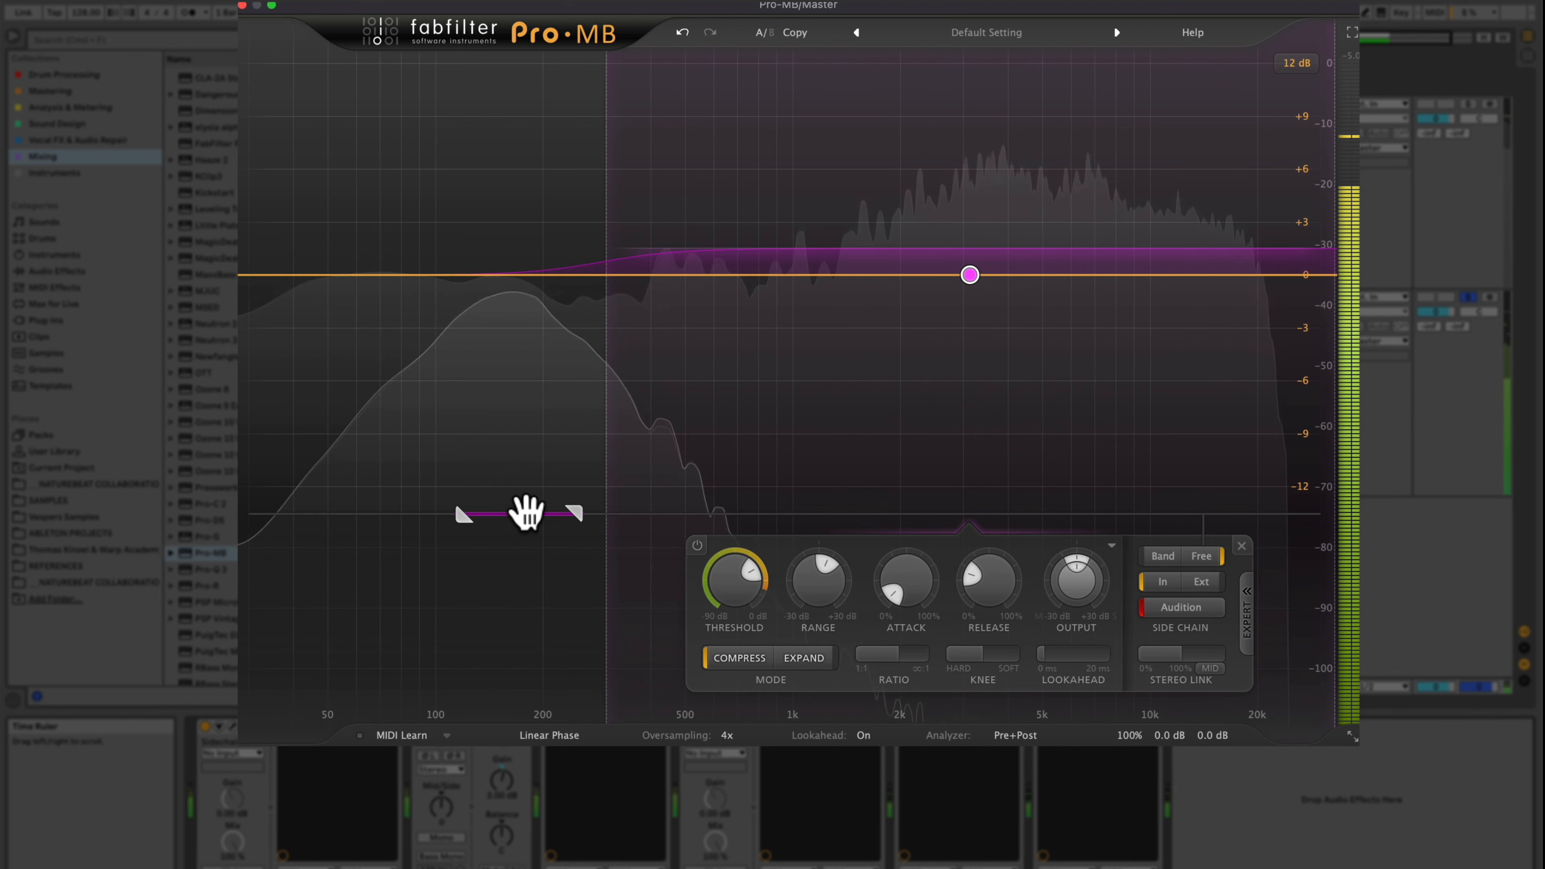
pyautogui.moveTo(573, 515)
pyautogui.mouseDown()
pyautogui.moveTo(543, 513)
pyautogui.moveTo(597, 516)
pyautogui.mouseUp()
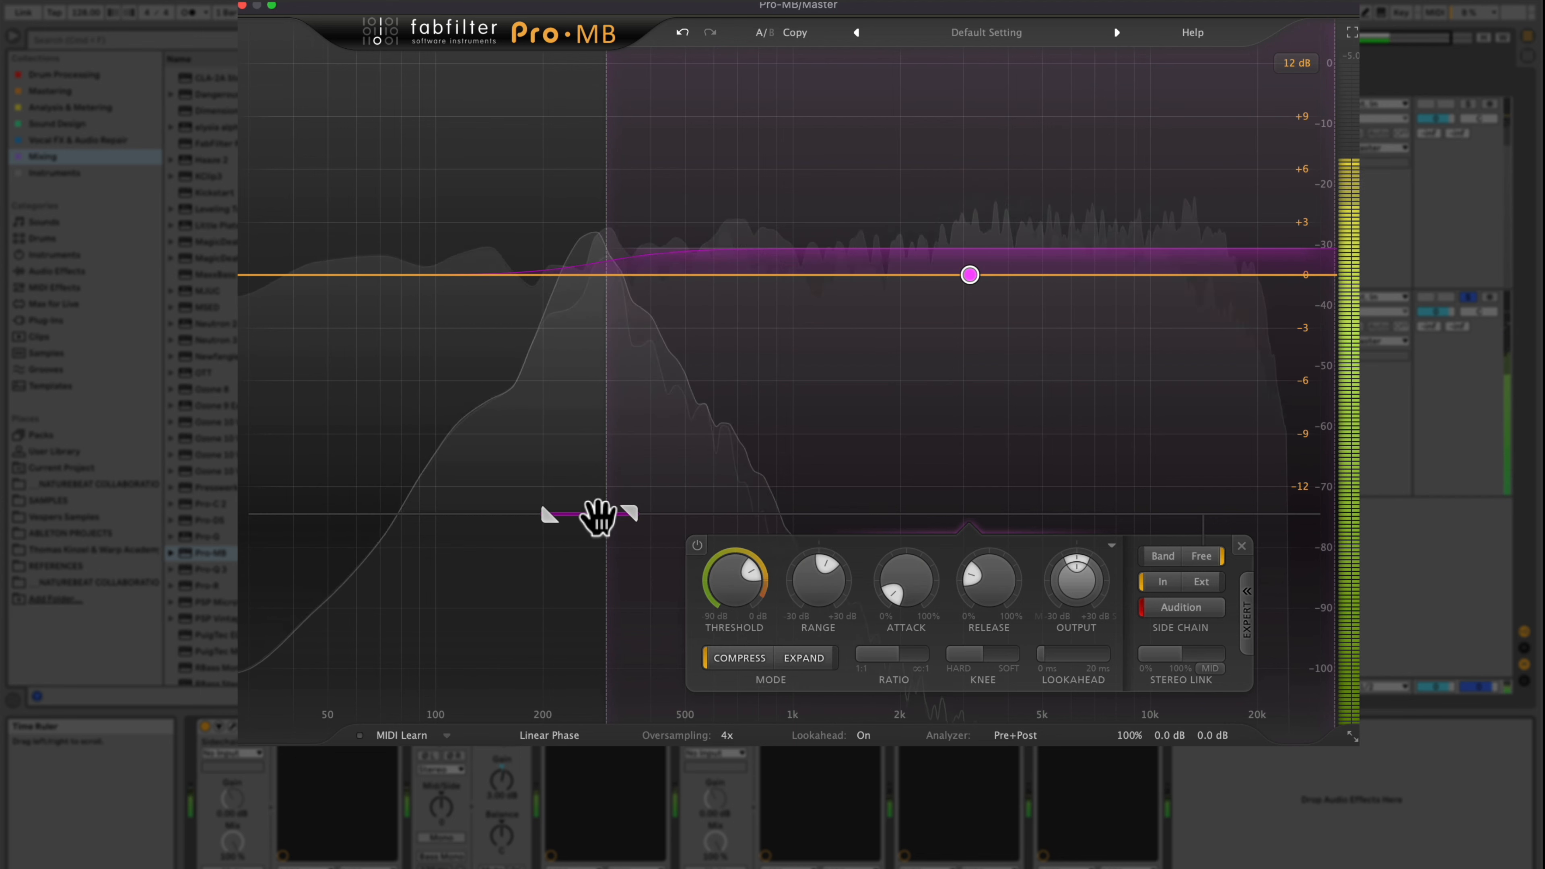
pyautogui.moveTo(596, 516); pyautogui.dragTo(518, 516)
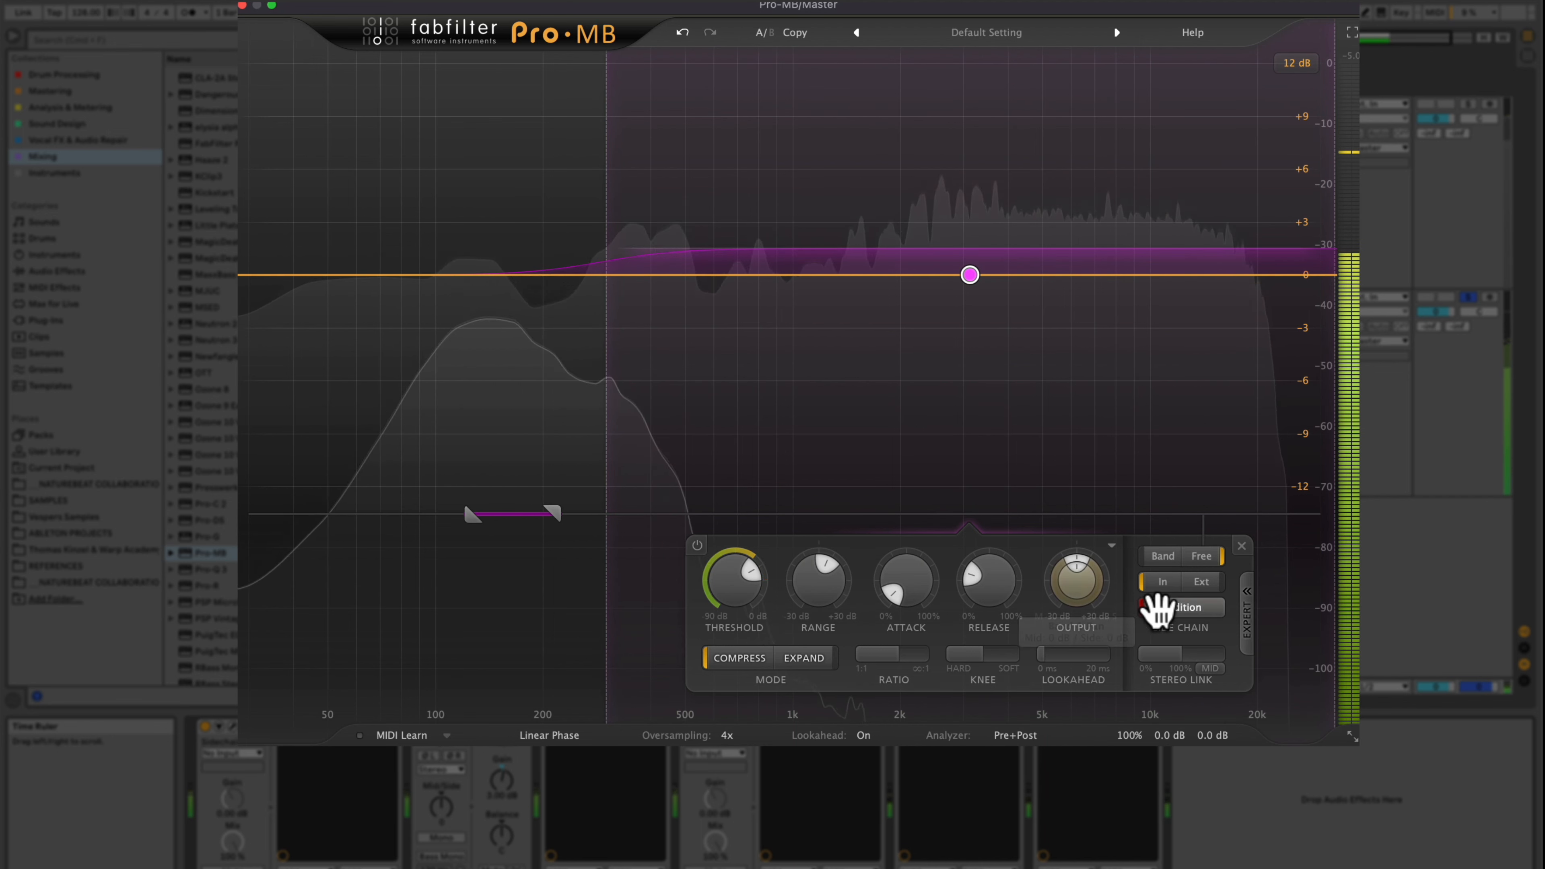
pyautogui.click(1186, 608)
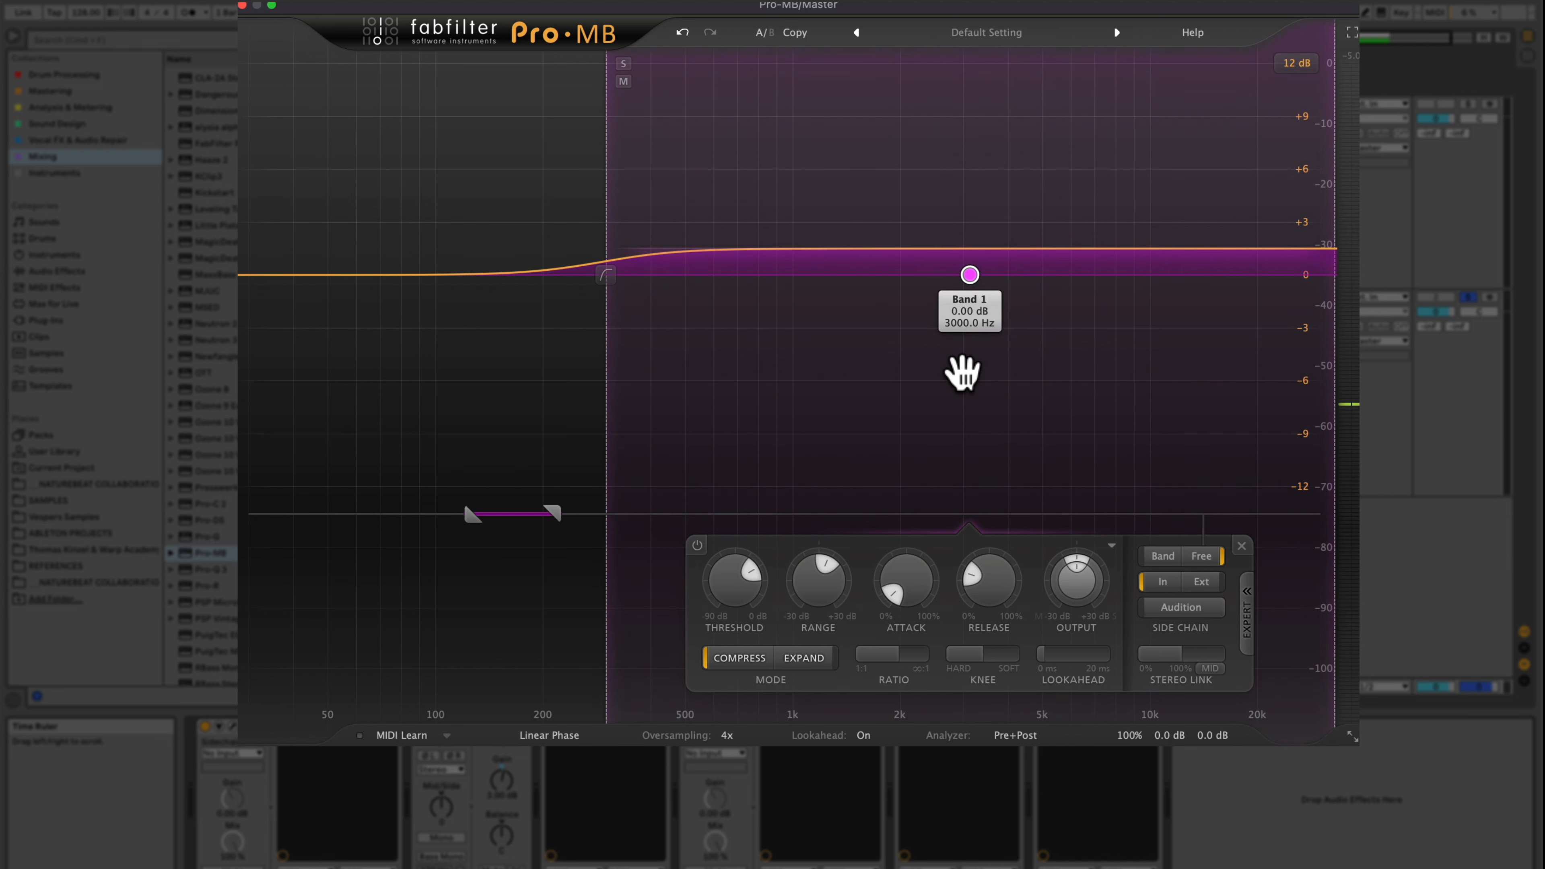
# - Play the loop, raise the band's Threshold to its 0 dB maximum, and close the Pro-MB window
pyautogui.press('space')
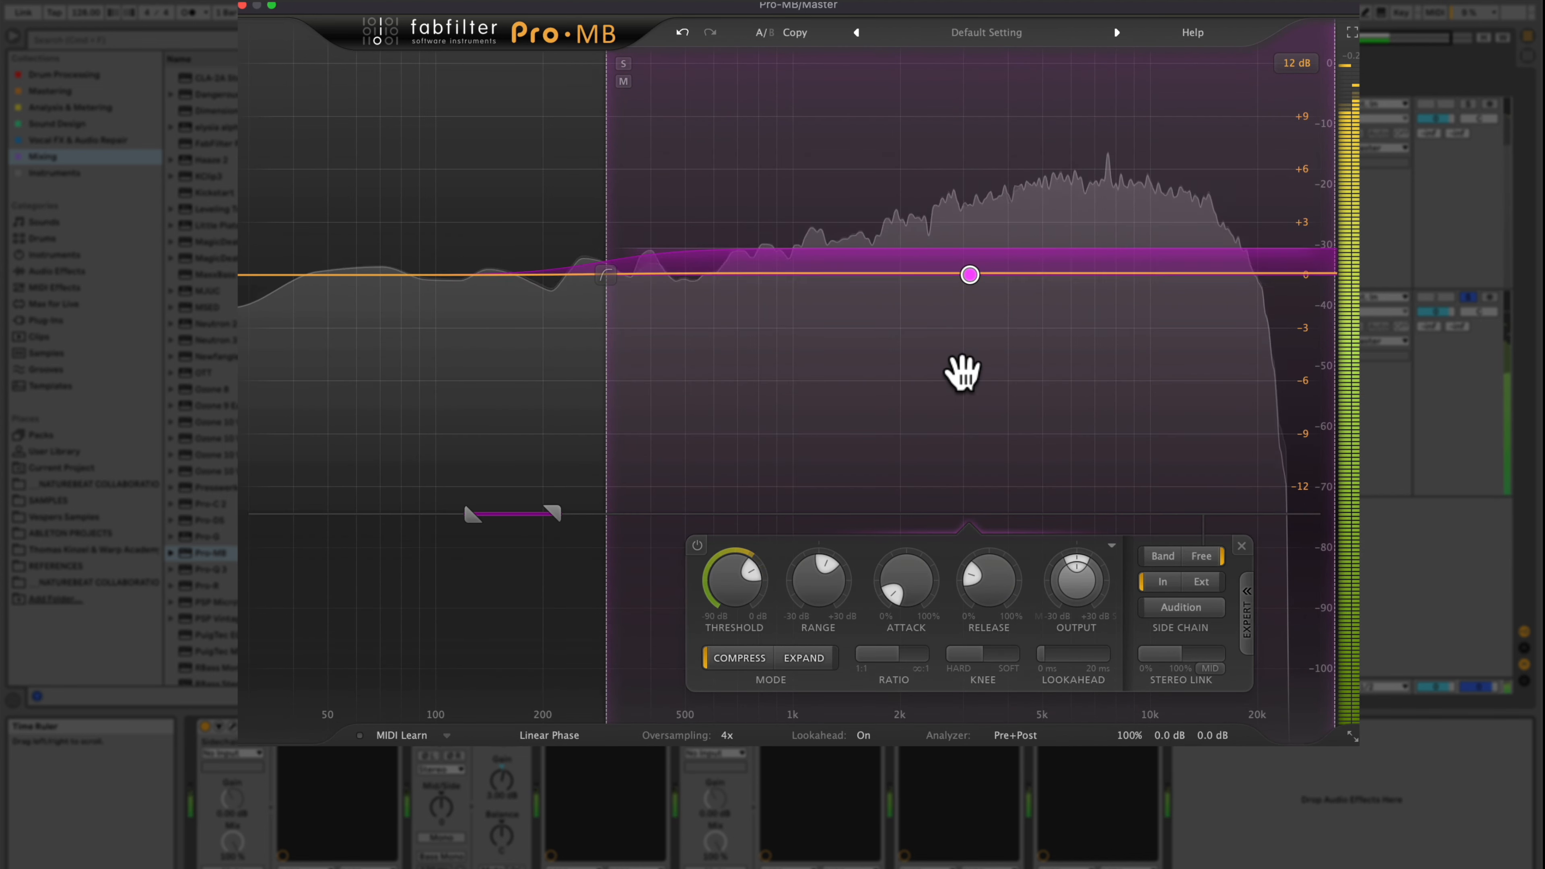
pyautogui.moveTo(735, 583); pyautogui.dragTo(725, 484)
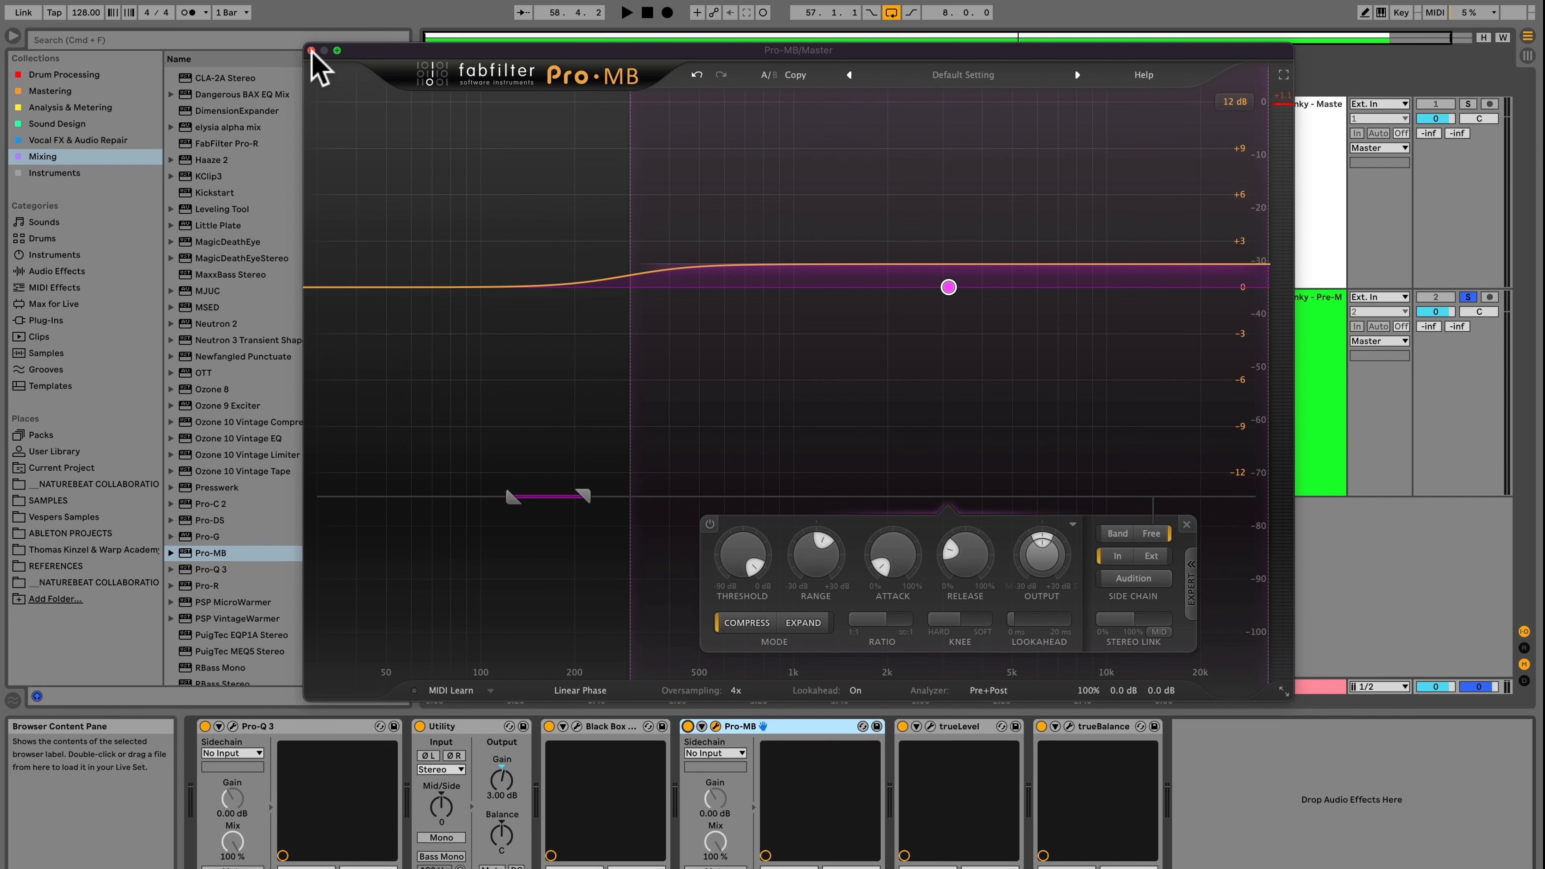
pyautogui.click(311, 51)
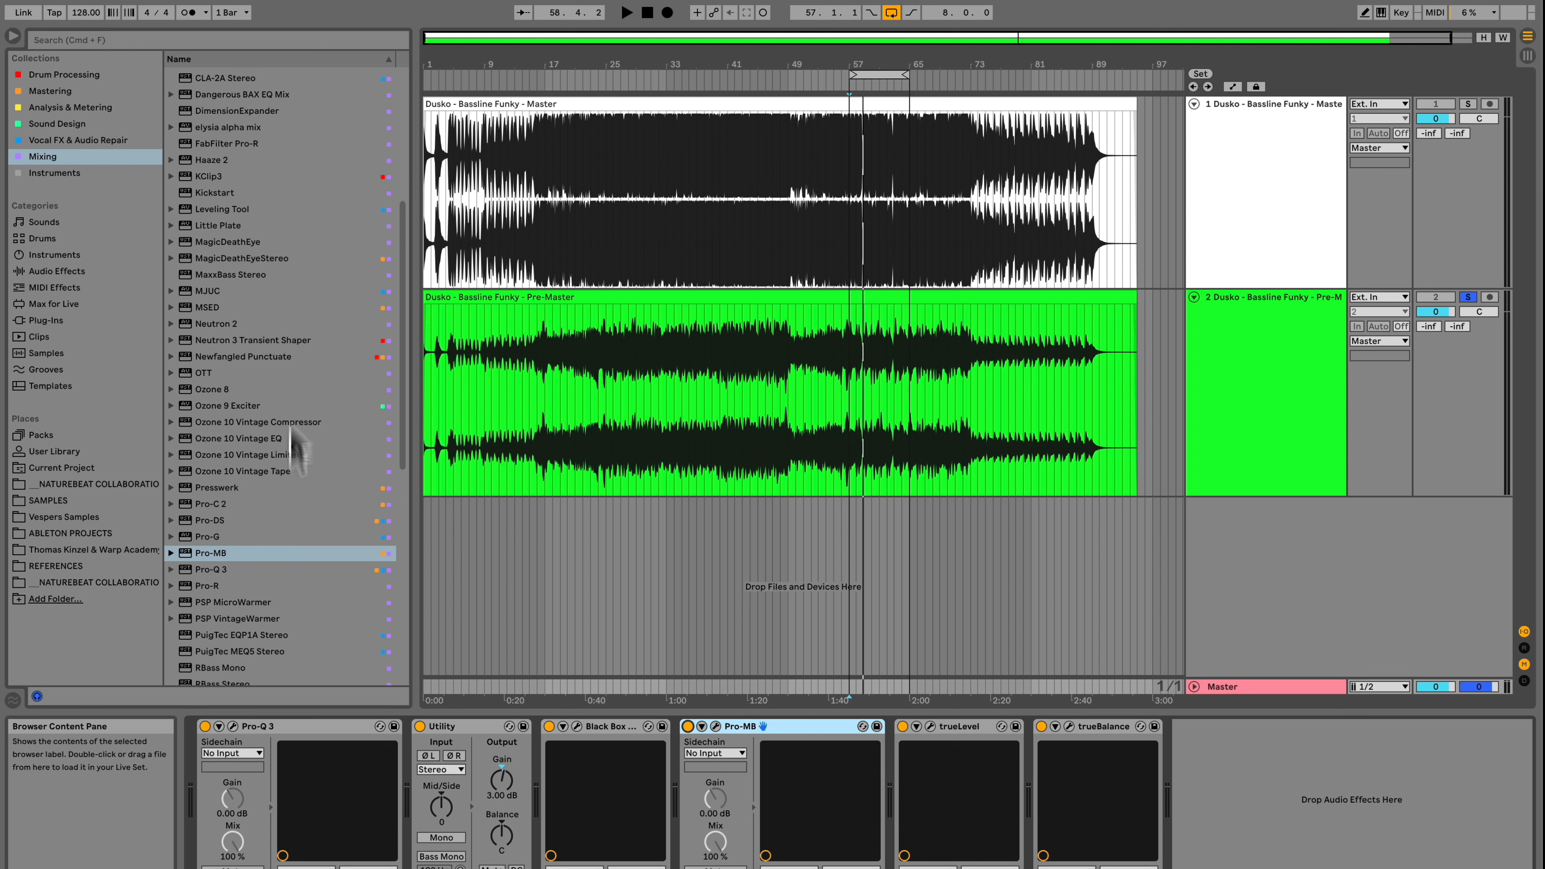
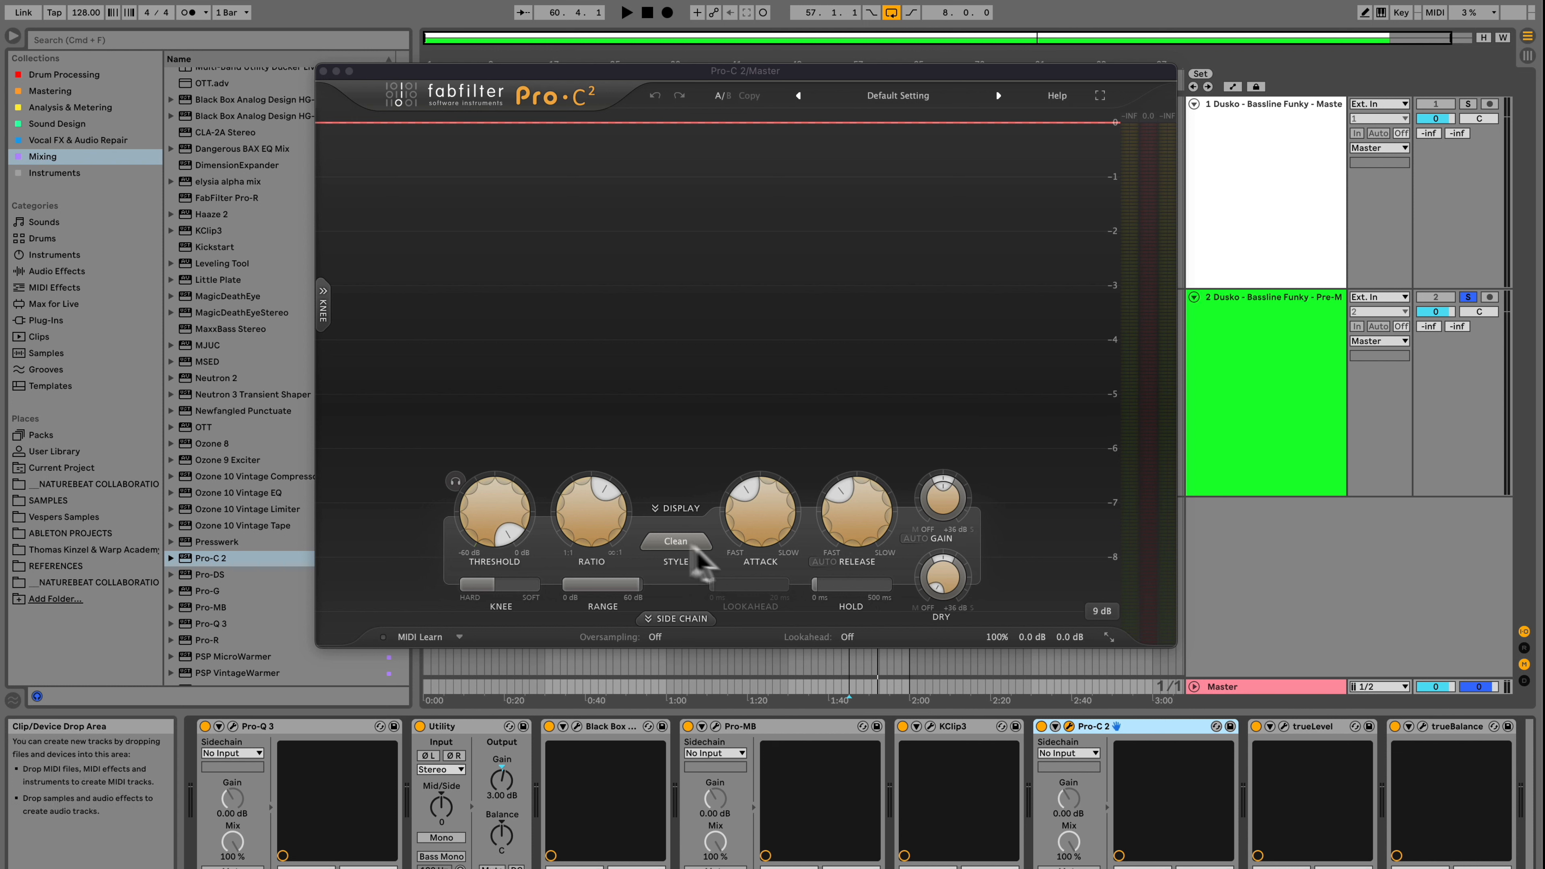
pyautogui.click(676, 541)
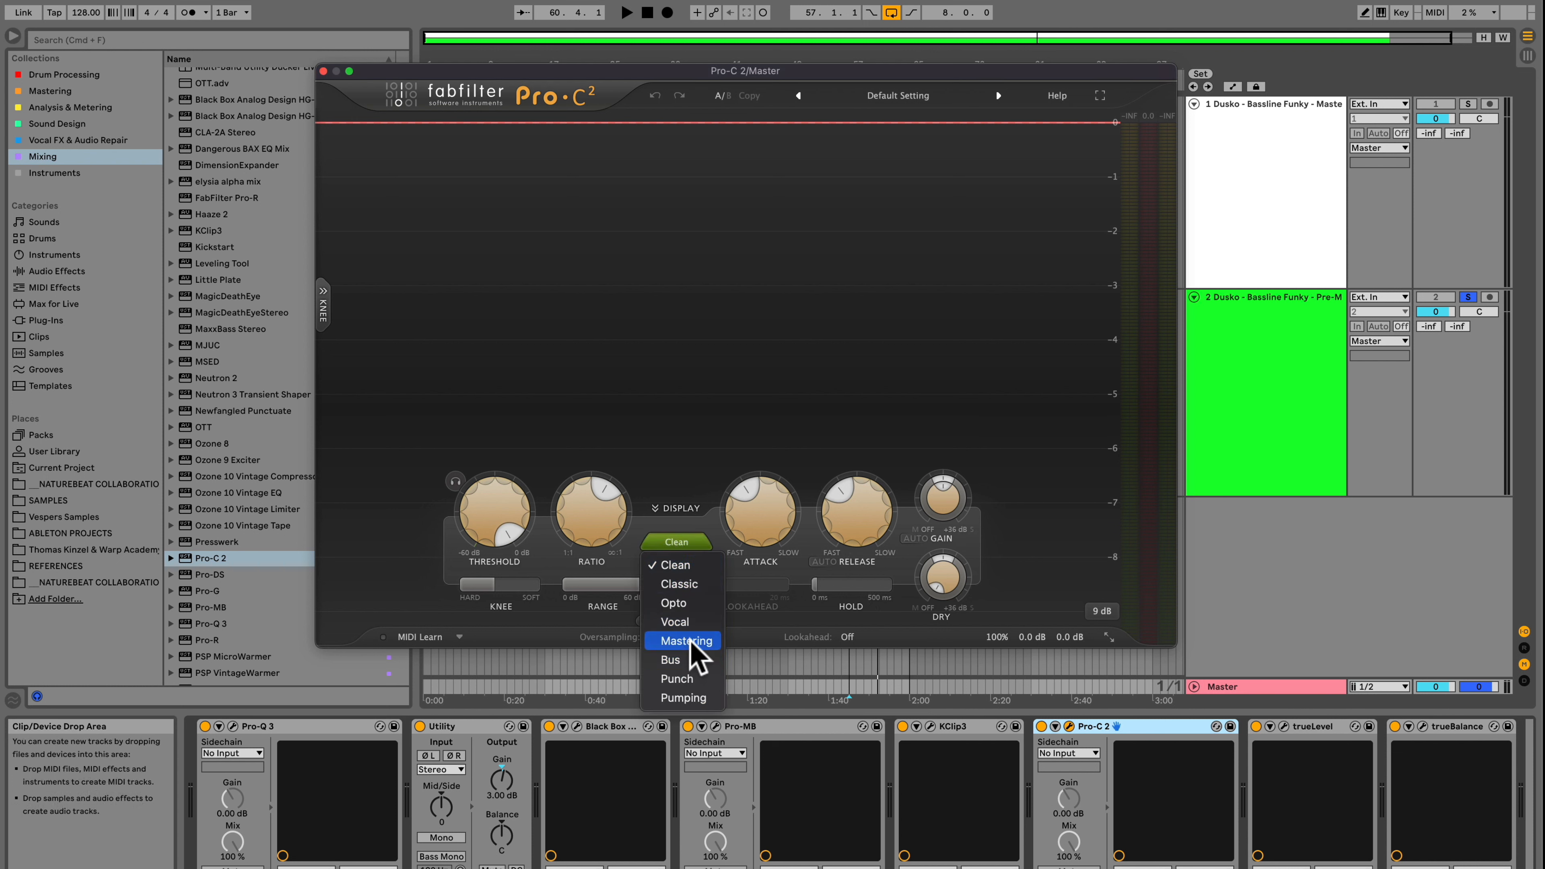
pyautogui.click(677, 495)
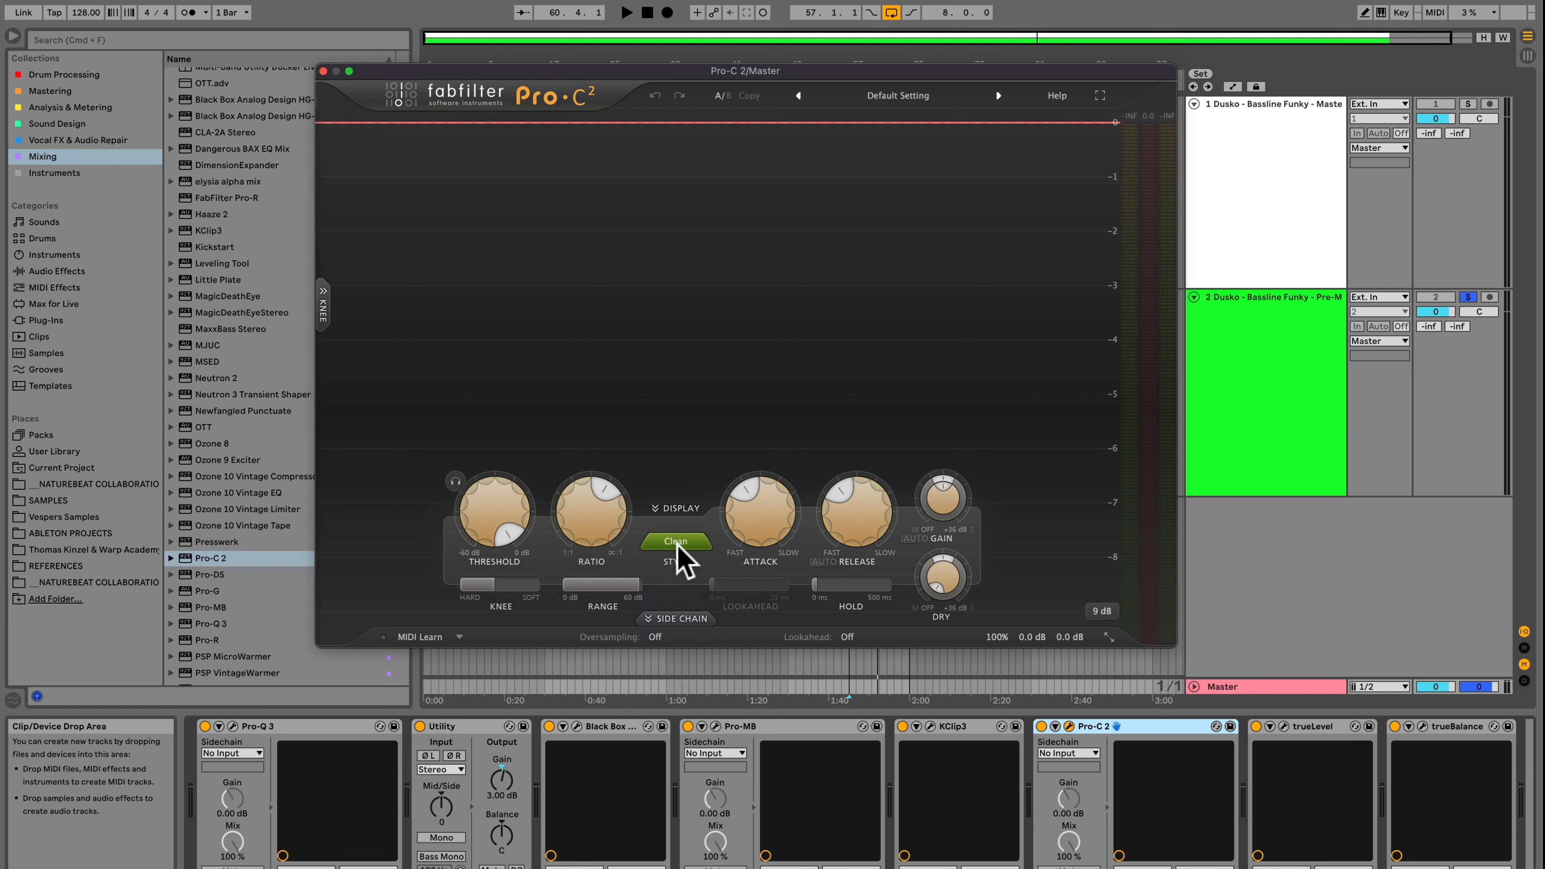
pyautogui.moveTo(677, 545)
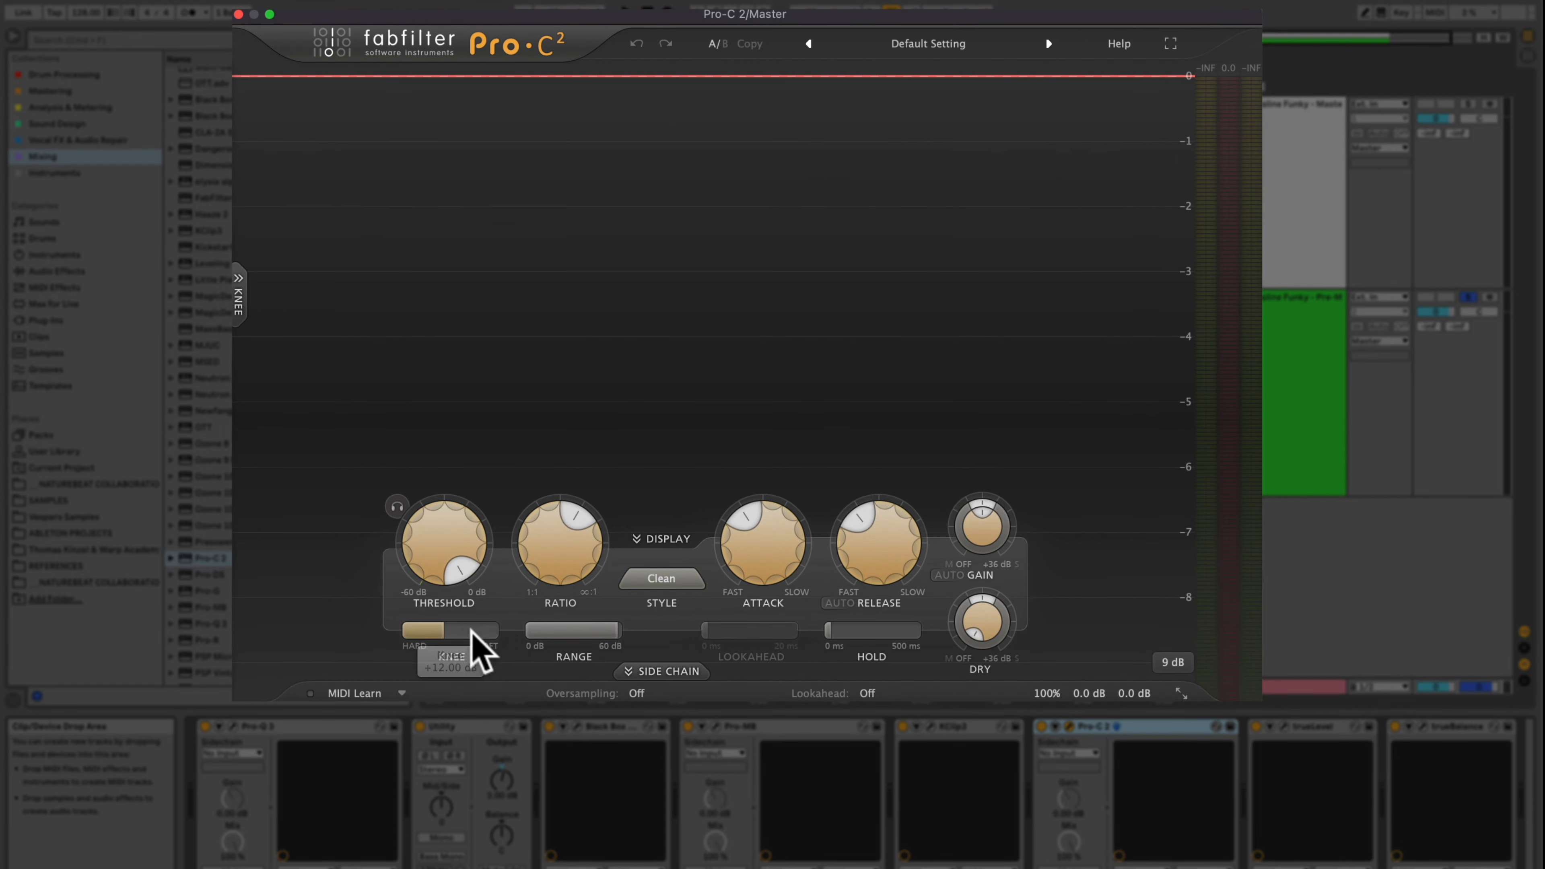
# - Set the Pro-C 2 Knee to 3 dB for harder compression
pyautogui.doubleClick(470, 630)
pyautogui.write('3')
pyautogui.press('Return')
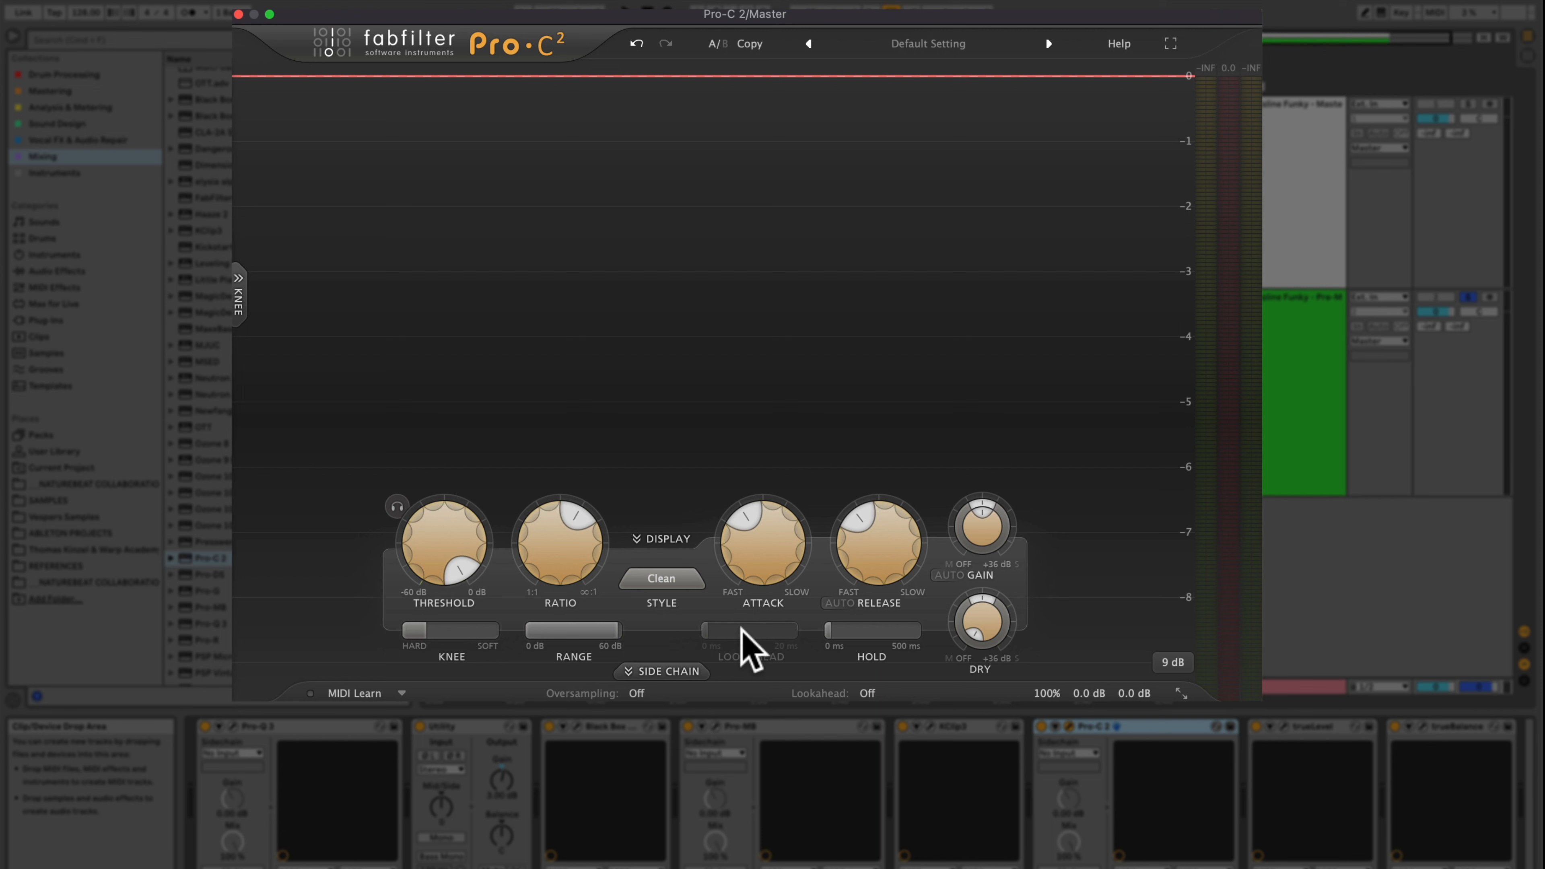
# - Slow the Pro-C 2 Attack to the middle of its range and set the Ratio to 2:1
pyautogui.moveTo(743, 529)
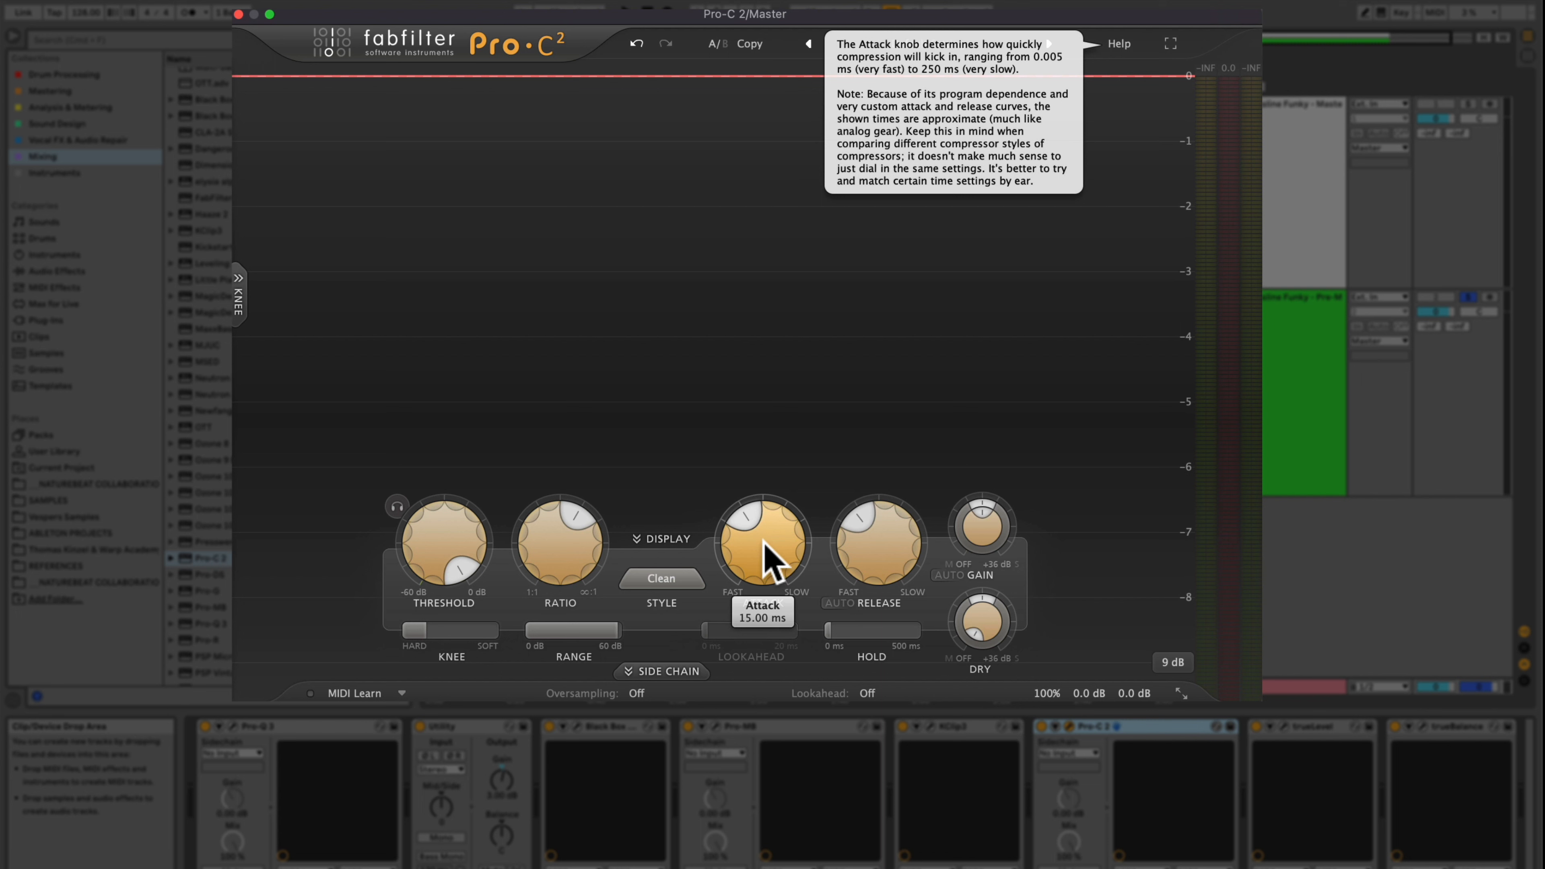
pyautogui.scroll(5, 766, 545)
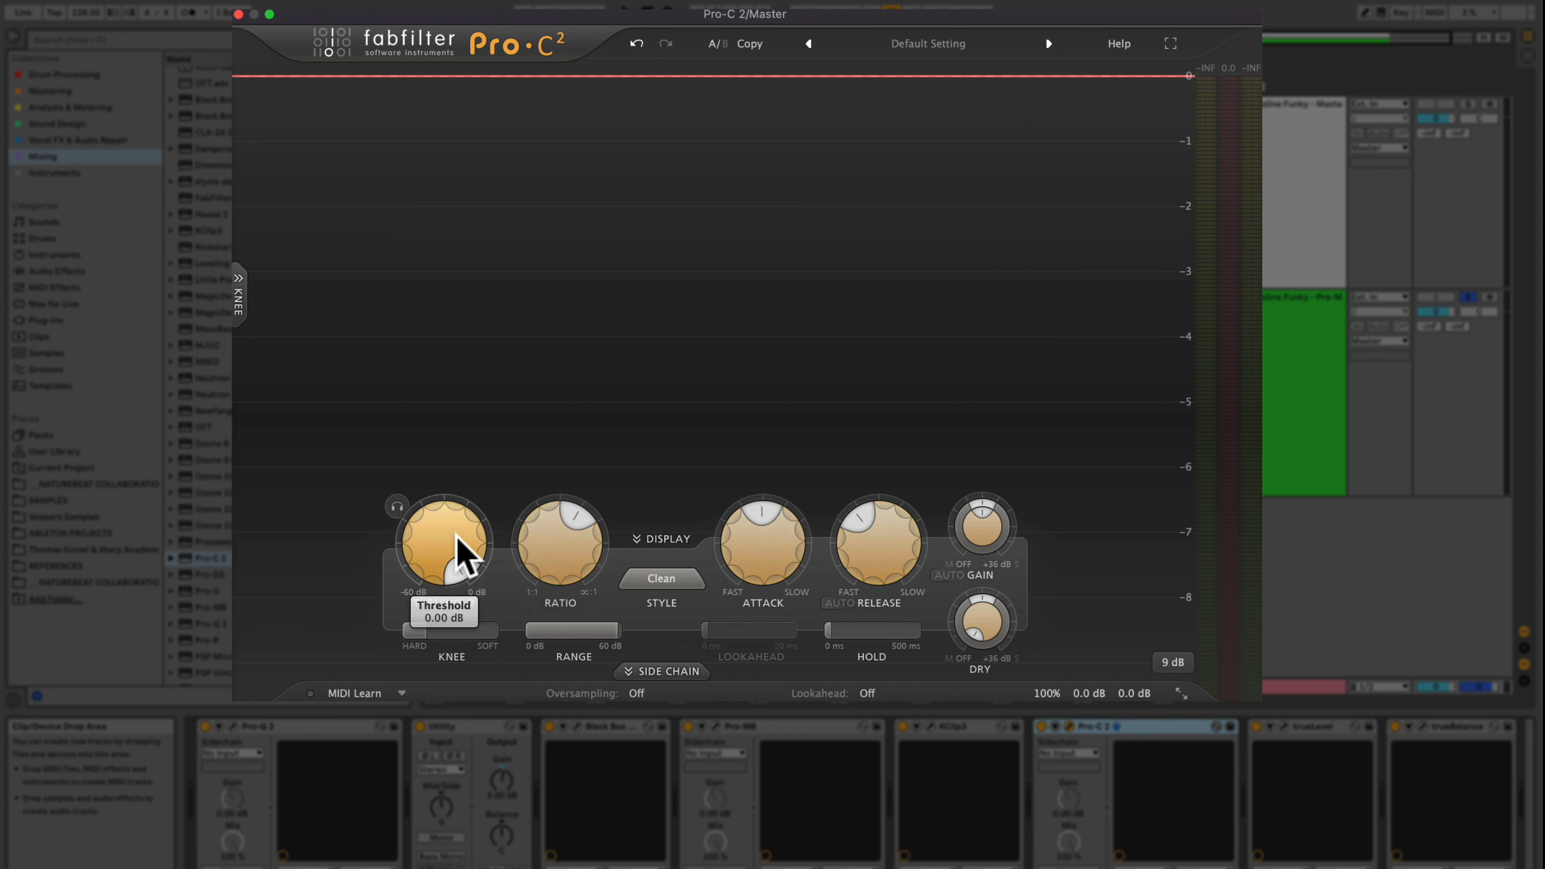
pyautogui.scroll(-4, 569, 551)
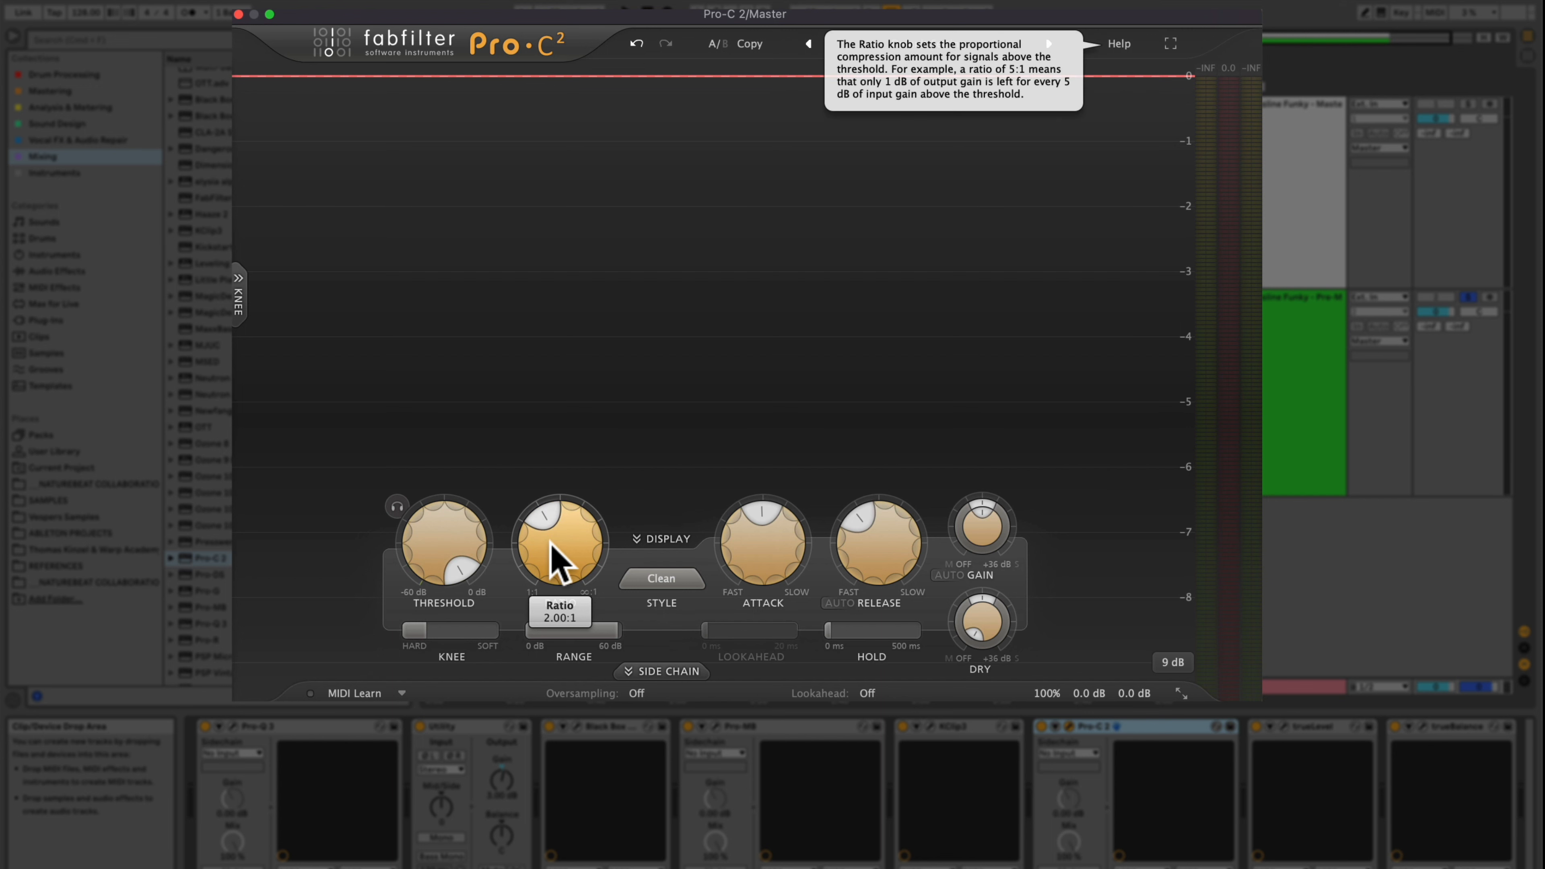
# - Lower the Pro-C 2 Threshold to about -11.85 dB while the loop plays, and set Oversampling to 4x
pyautogui.moveTo(468, 553); pyautogui.dragTo(466, 616)
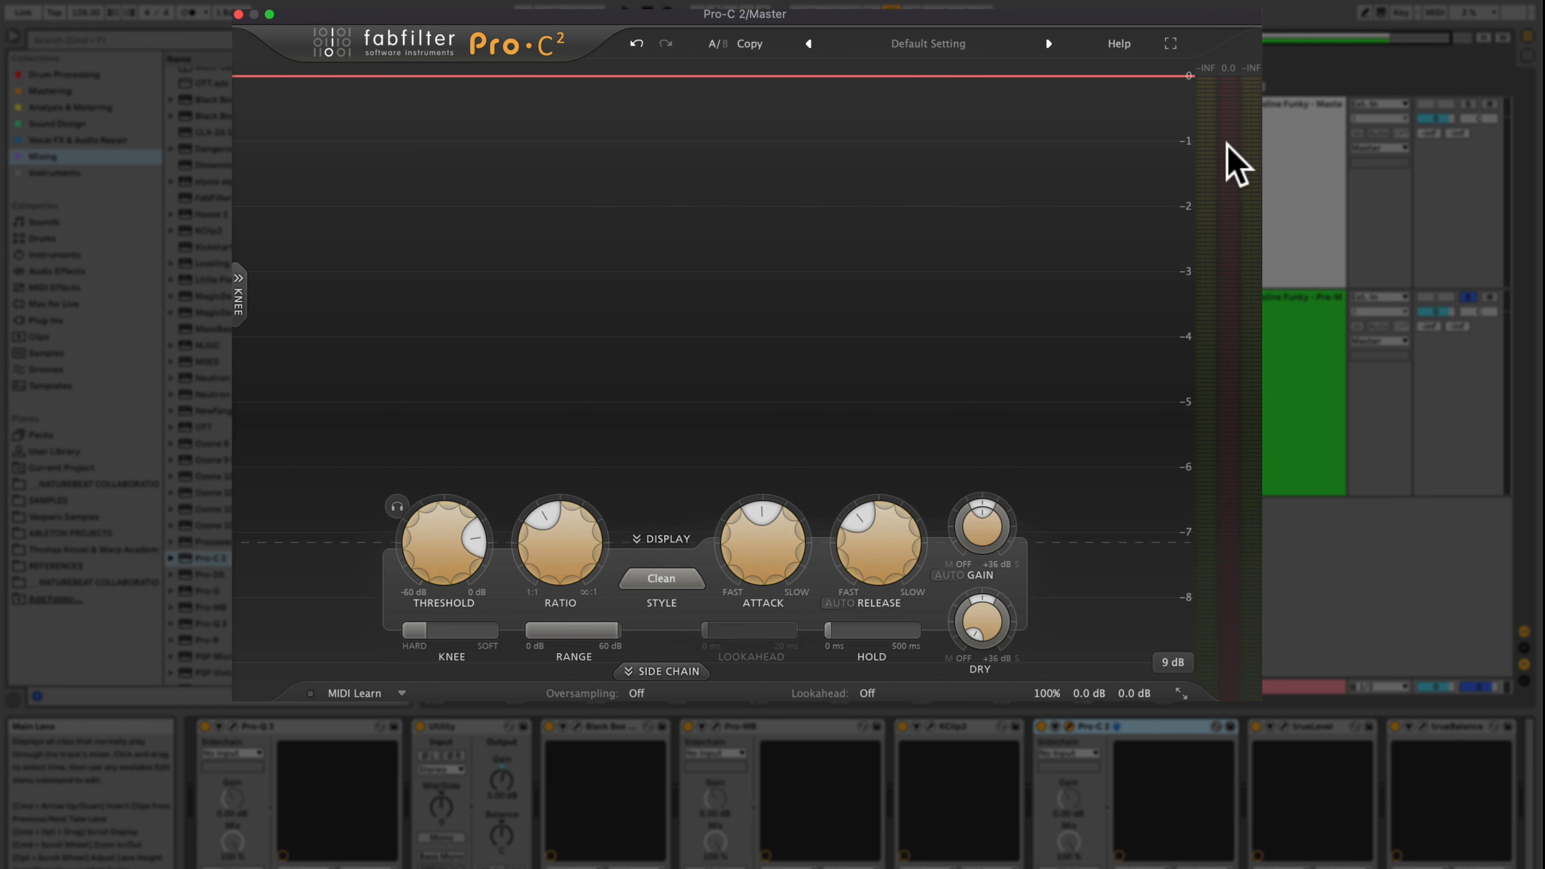
pyautogui.press('space')
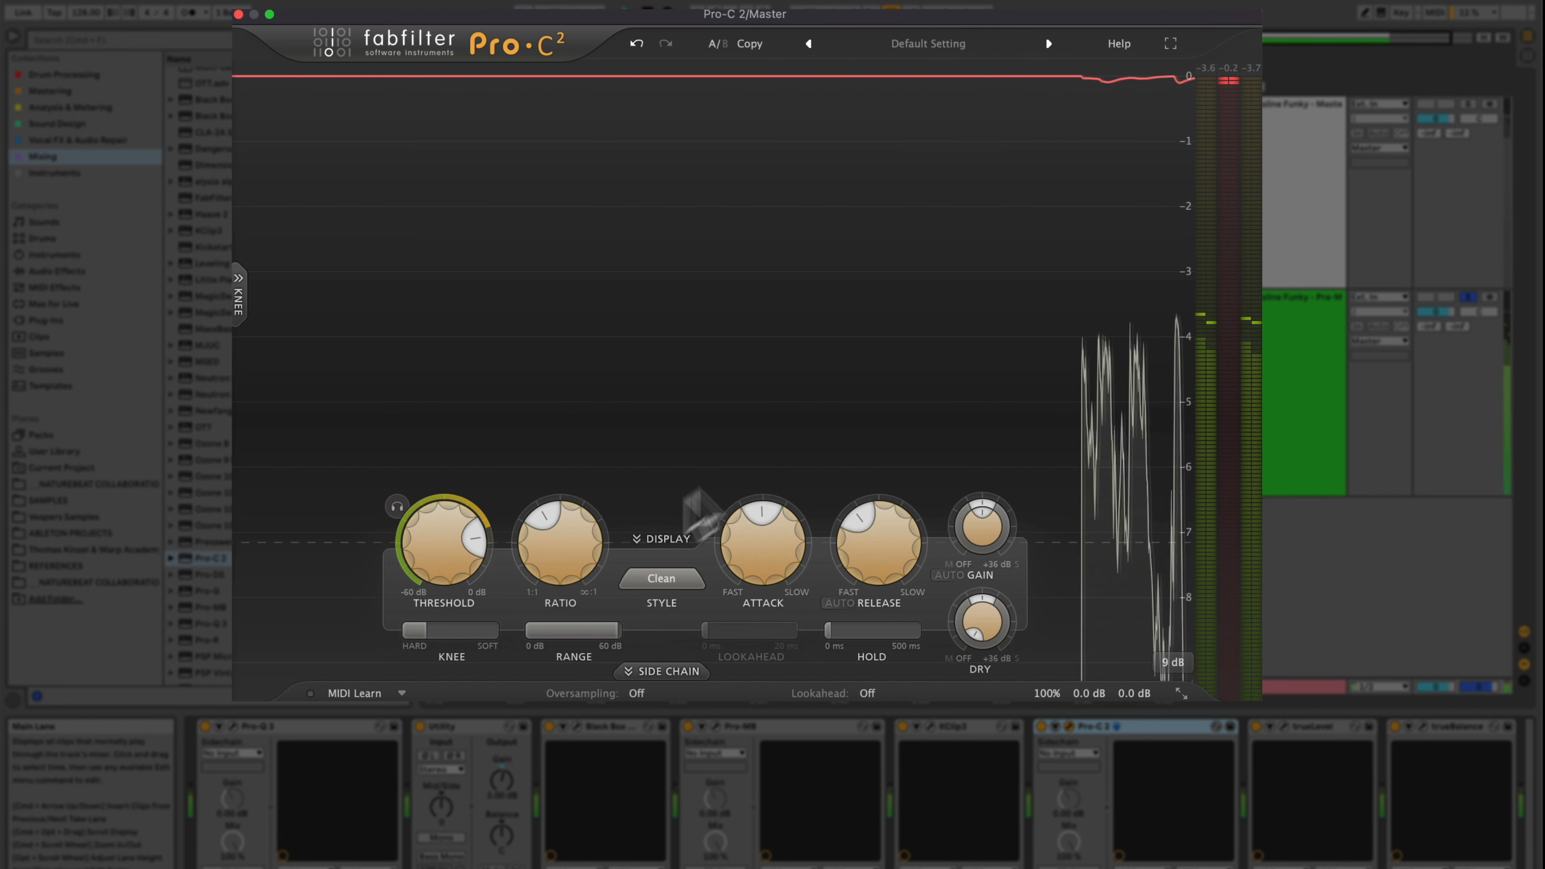
pyautogui.moveTo(442, 527); pyautogui.dragTo(429, 565)
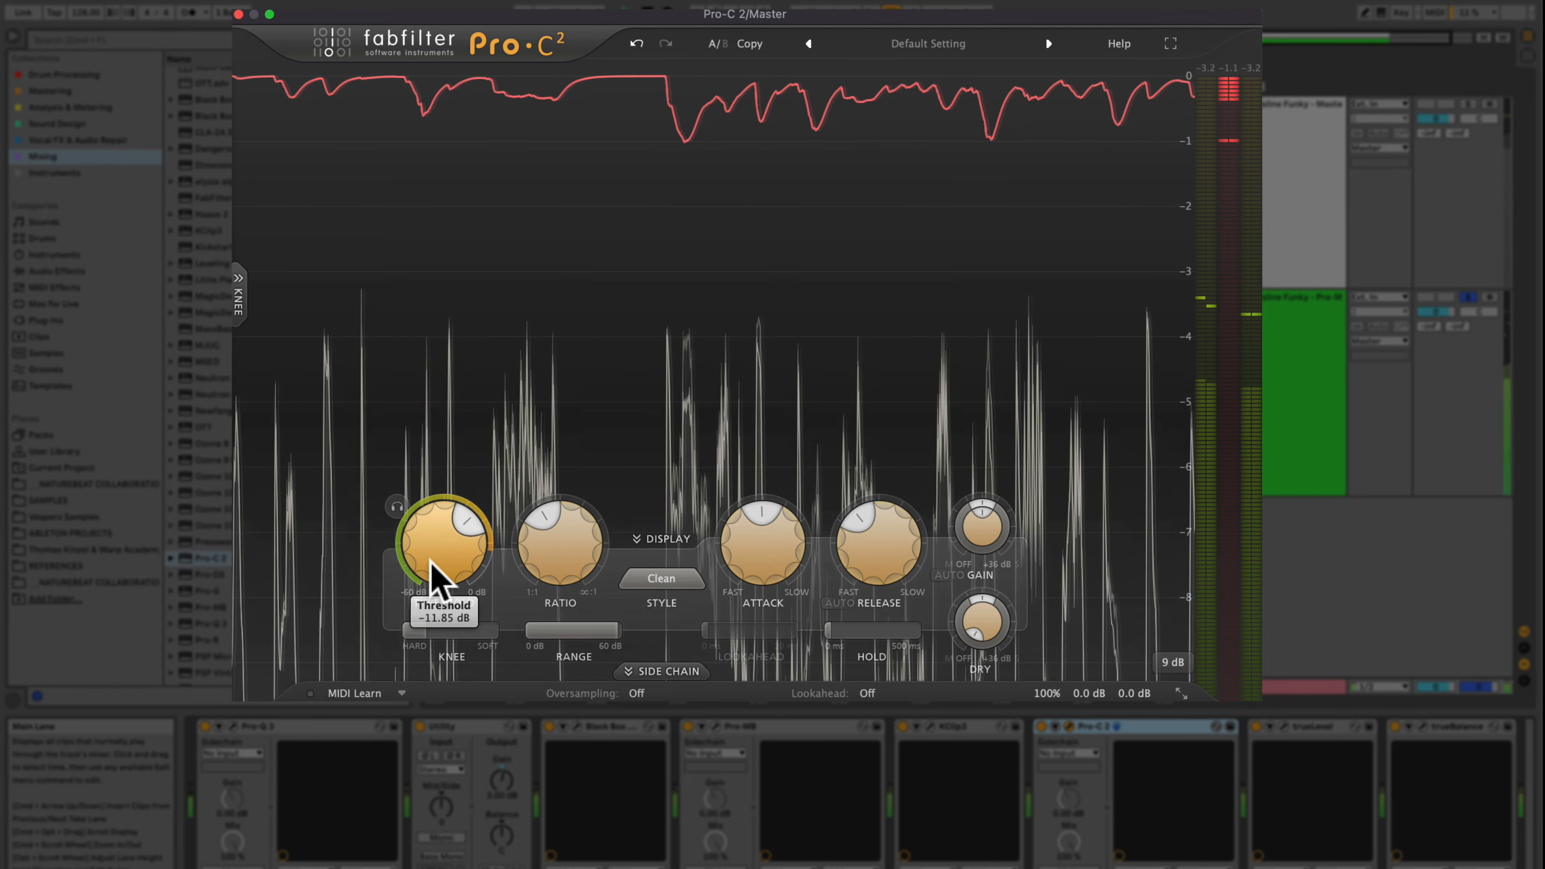
pyautogui.press('space')
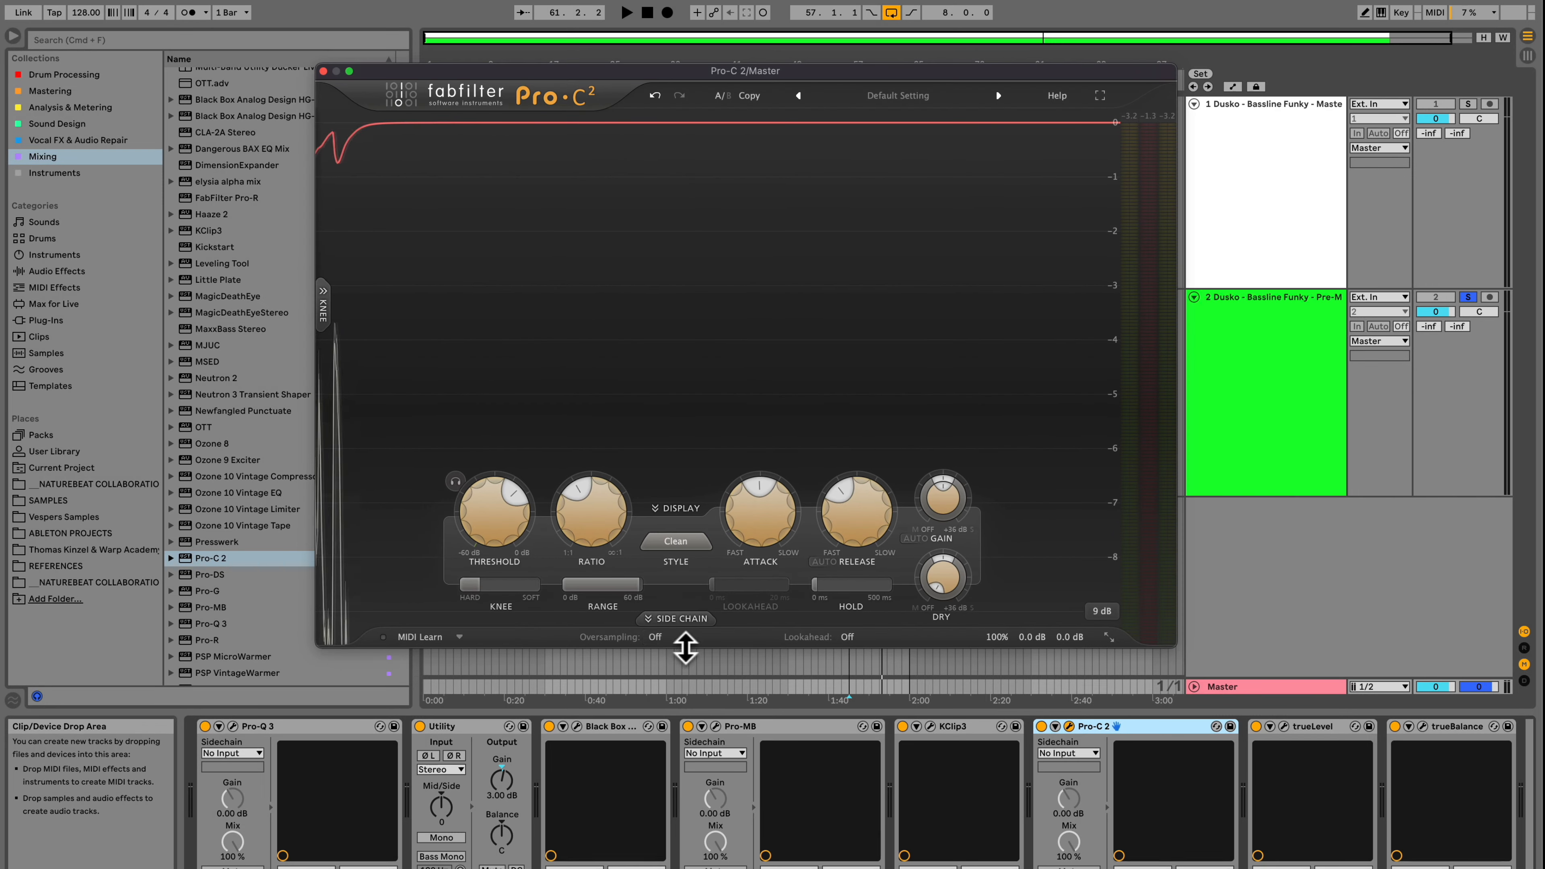
pyautogui.click(636, 694)
pyautogui.click(677, 698)
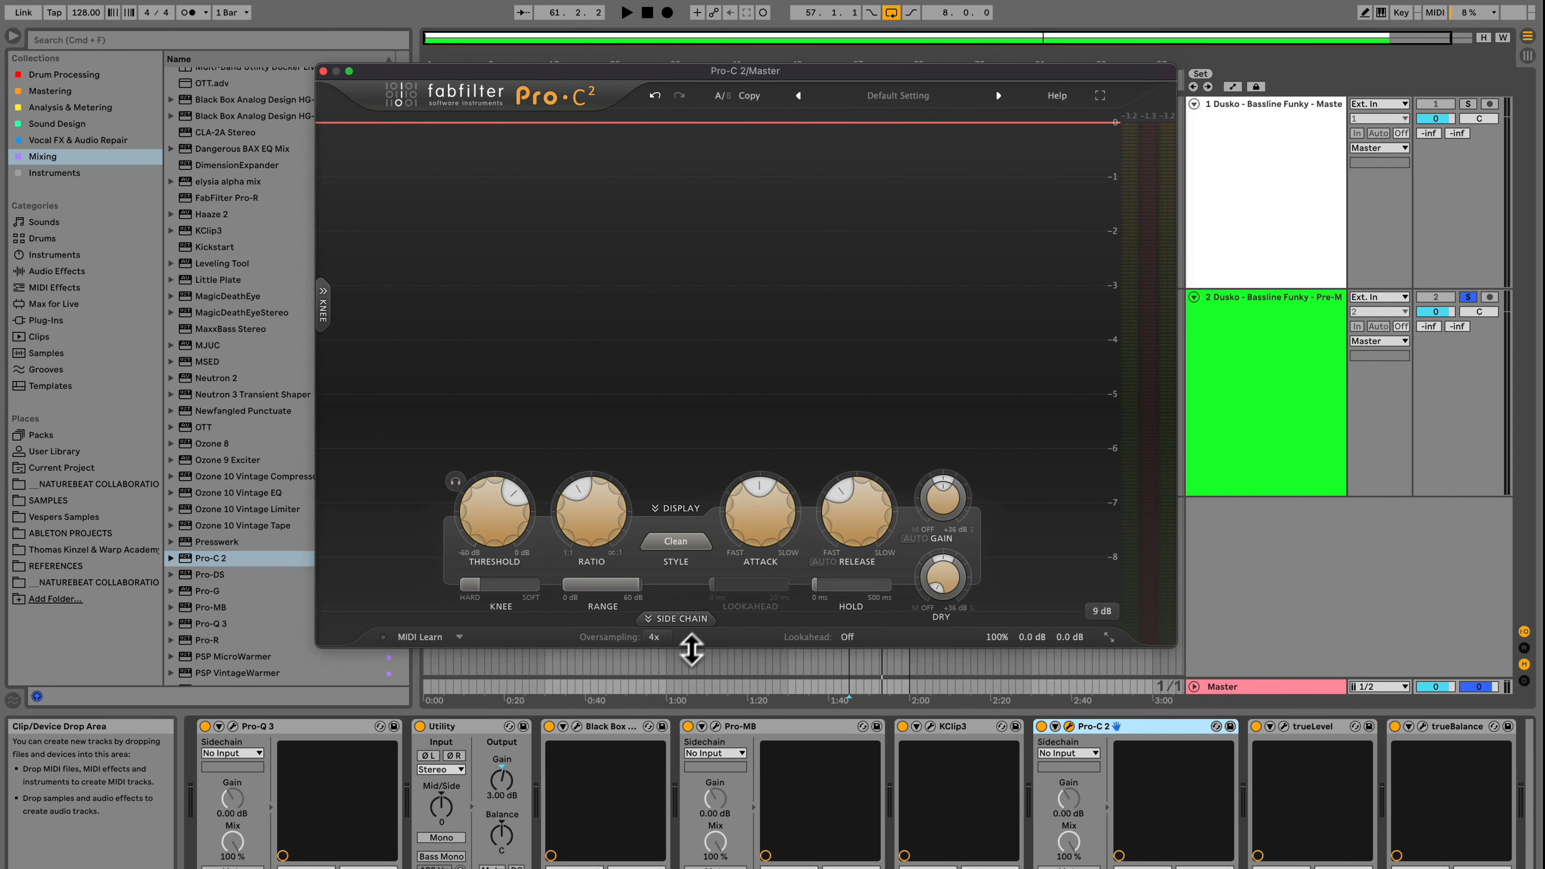
# - Expand the side chain EQ, enable its high-pass filter at 100 Hz, and enable and lower its low-pass filter
pyautogui.click(681, 619)
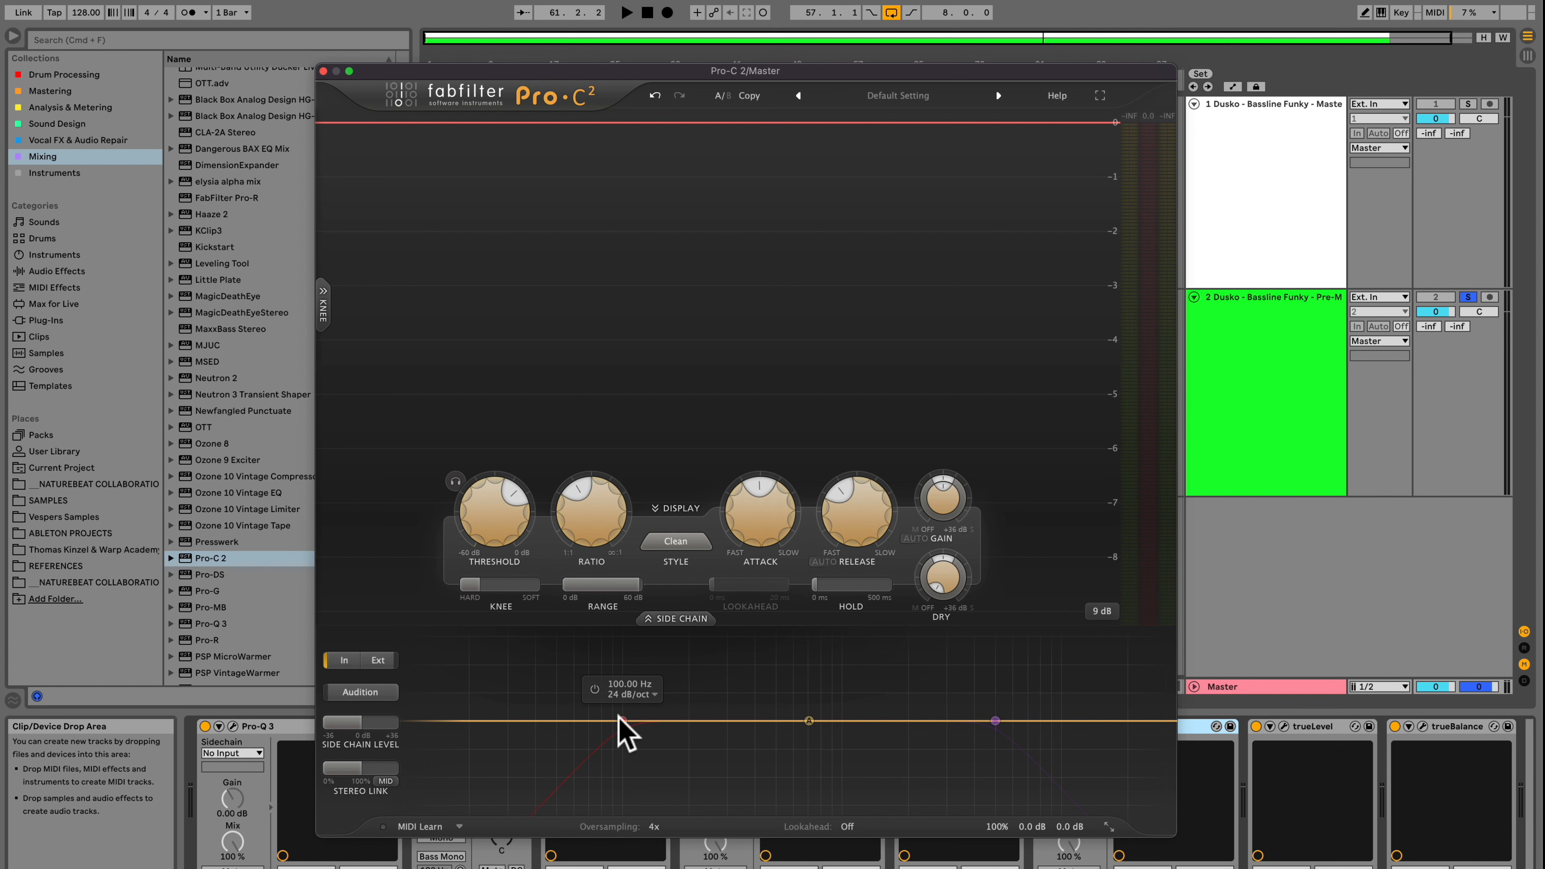
pyautogui.moveTo(619, 718)
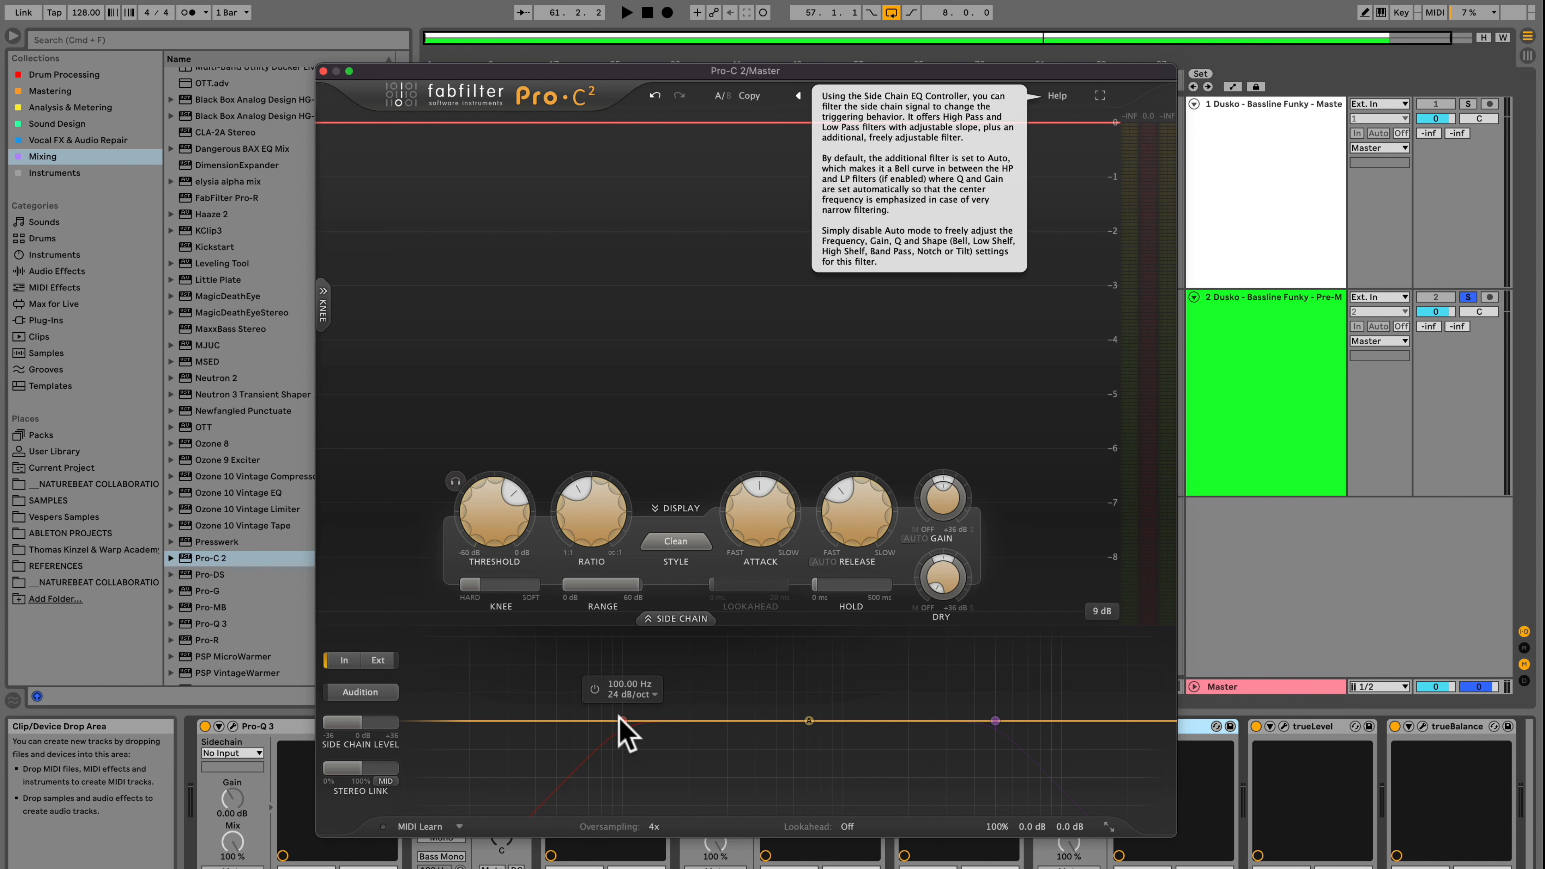
pyautogui.click(619, 723)
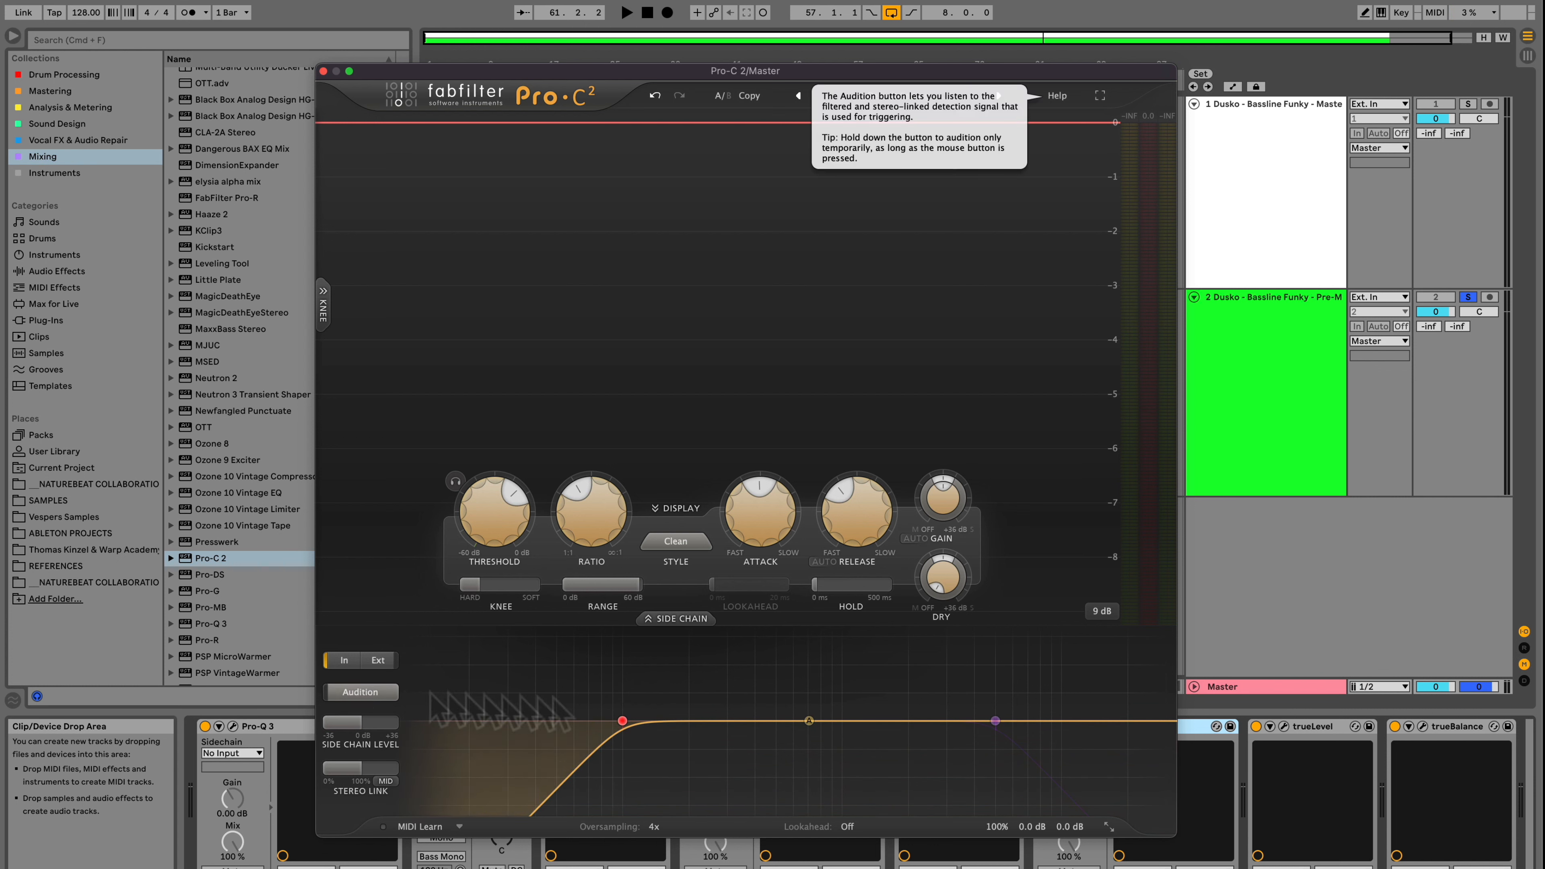
pyautogui.click(994, 720)
pyautogui.moveTo(995, 720); pyautogui.dragTo(911, 721)
# - Audition the side chain during playback, bring the high-pass just under 100 Hz and the low-pass to 248.78 Hz, and switch the audition off
pyautogui.click(352, 693)
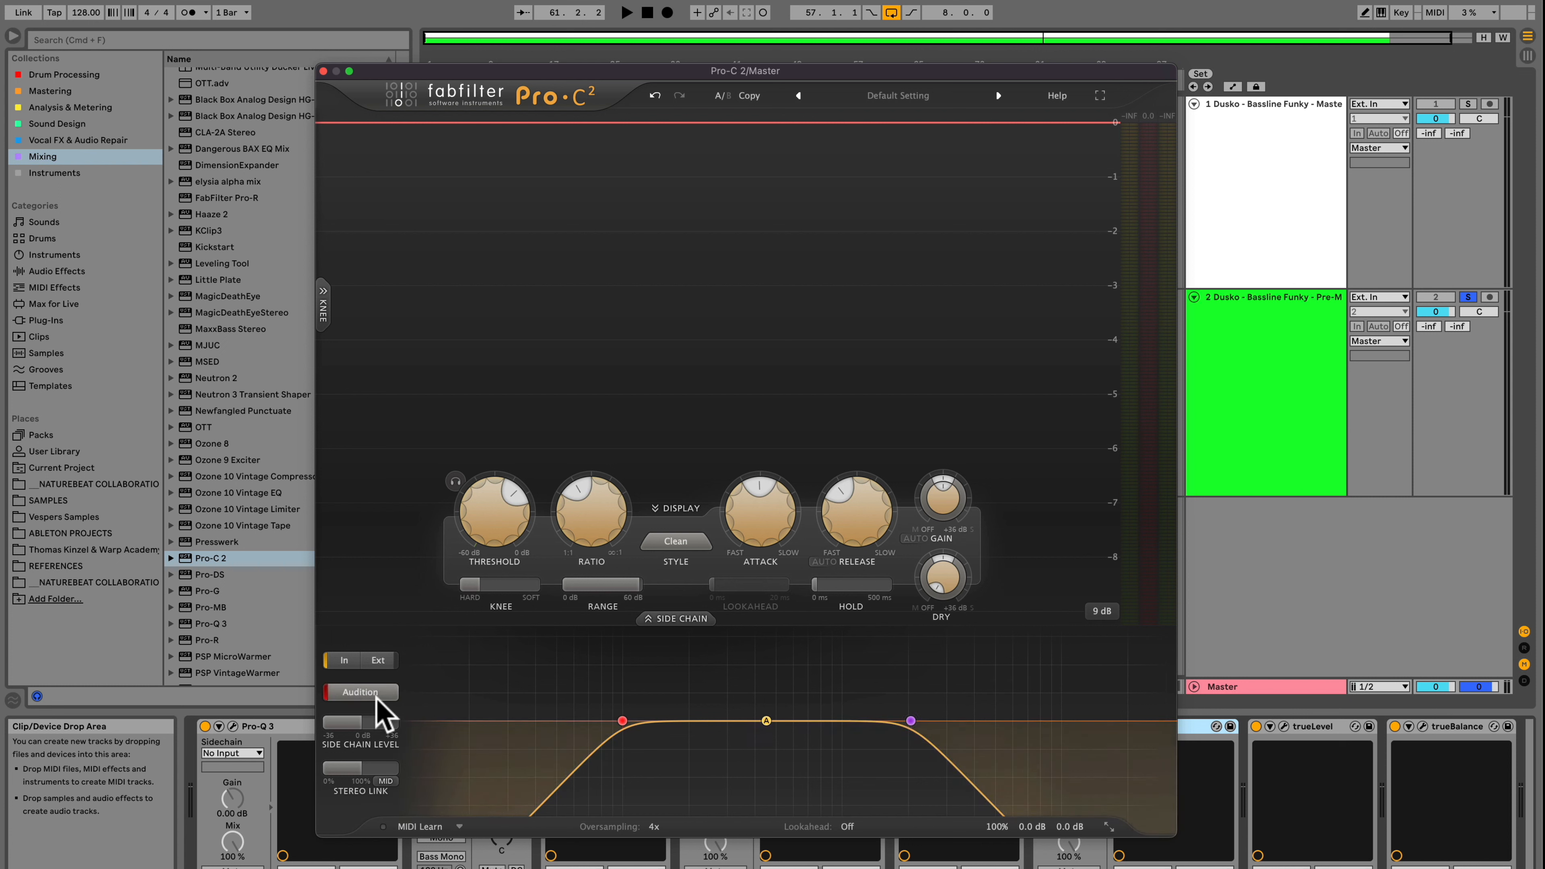
pyautogui.press('space')
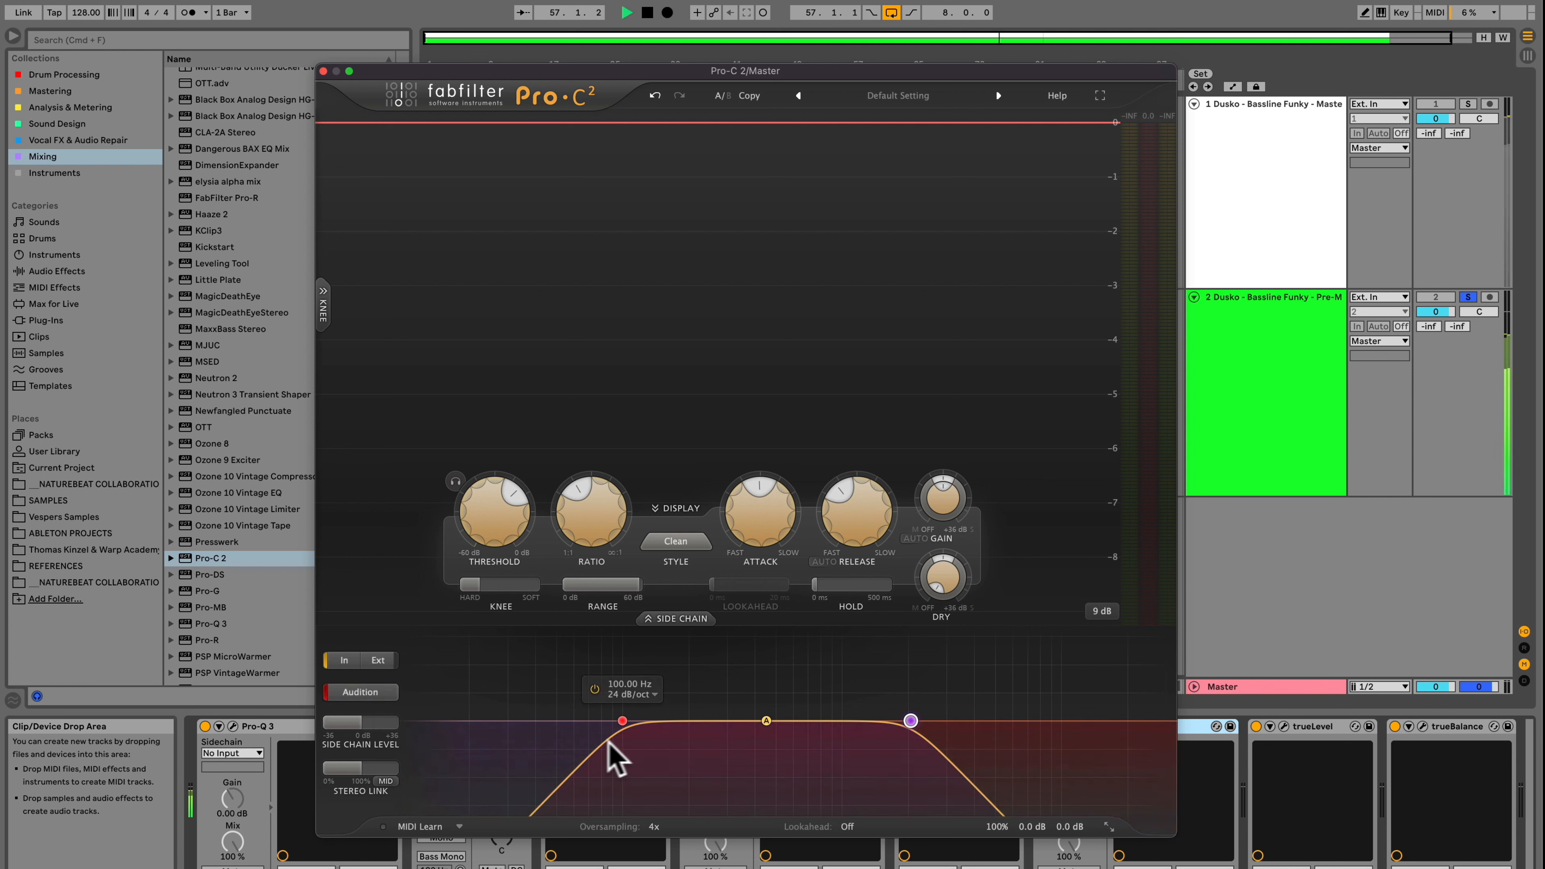
pyautogui.moveTo(622, 720); pyautogui.dragTo(594, 720)
pyautogui.moveTo(910, 720); pyautogui.dragTo(716, 721)
pyautogui.moveTo(594, 721); pyautogui.dragTo(614, 721)
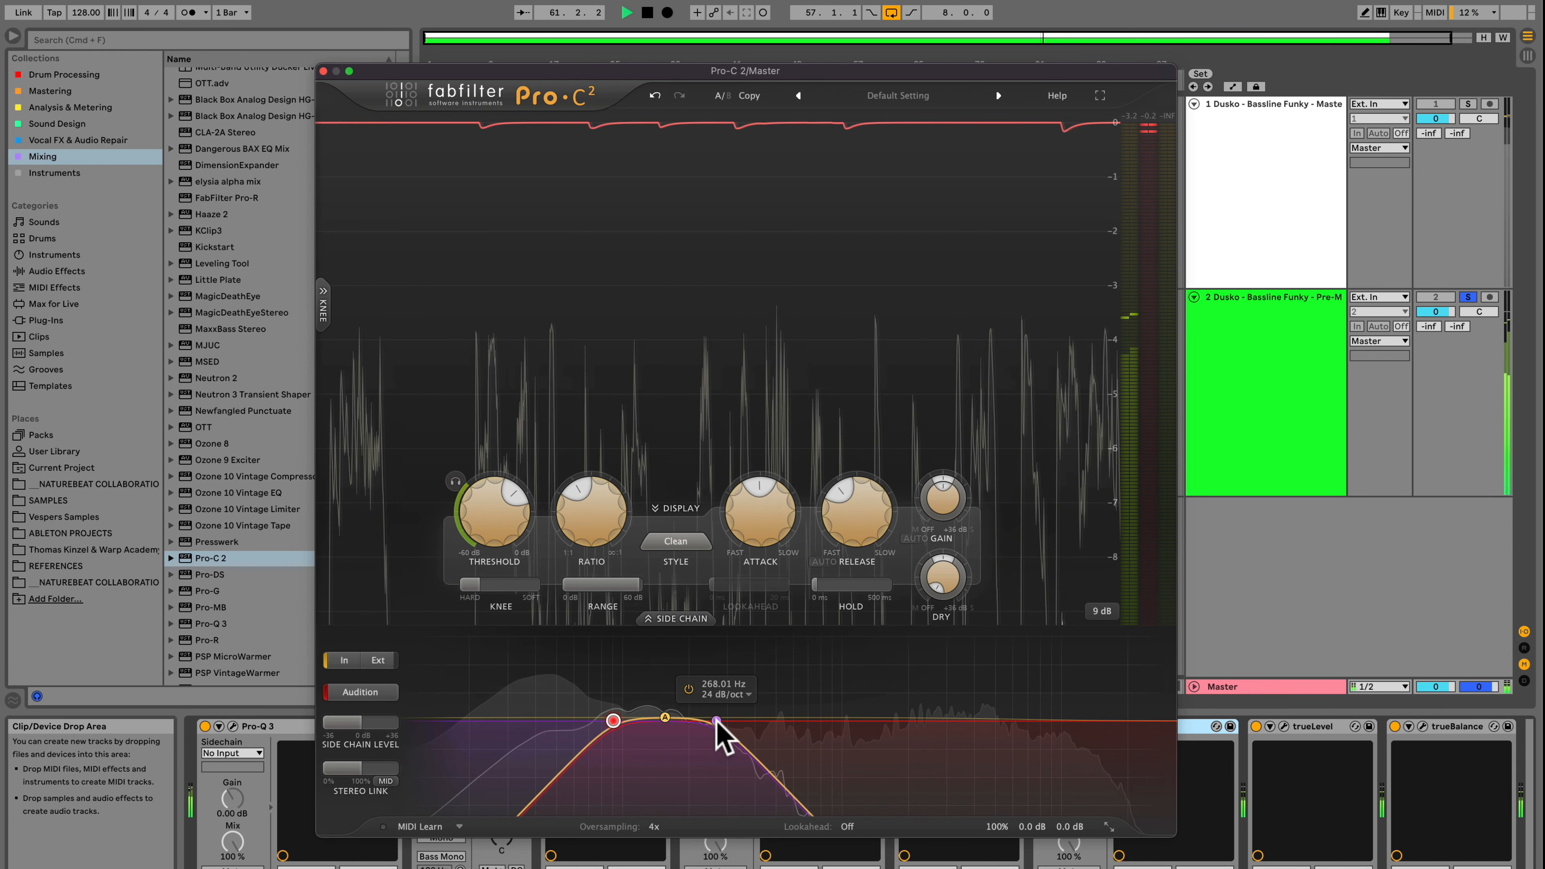
pyautogui.moveTo(716, 721); pyautogui.dragTo(708, 721)
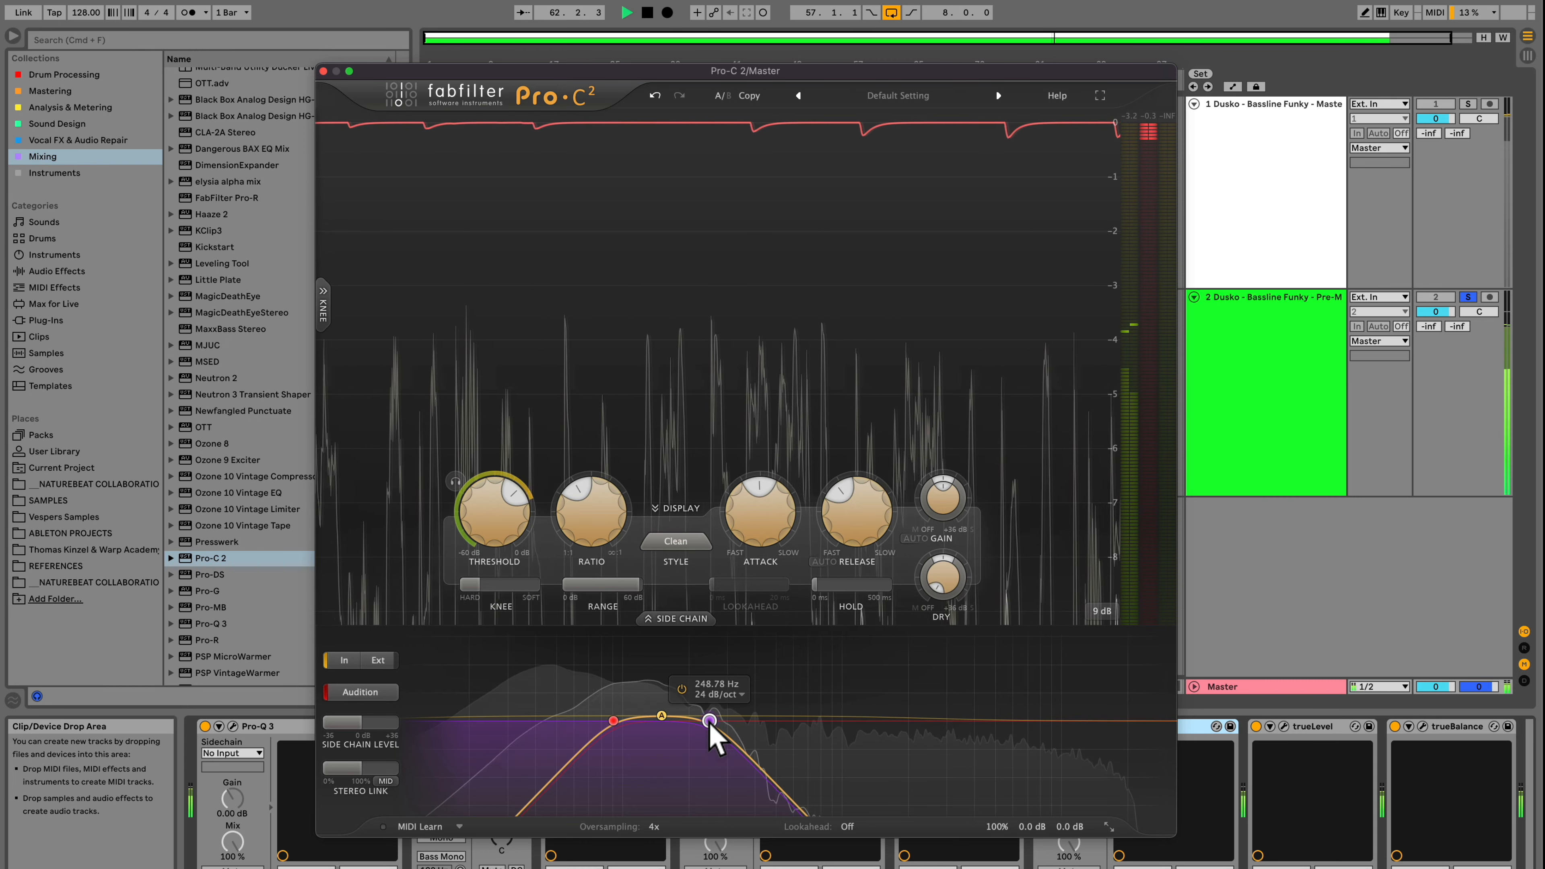
pyautogui.click(361, 692)
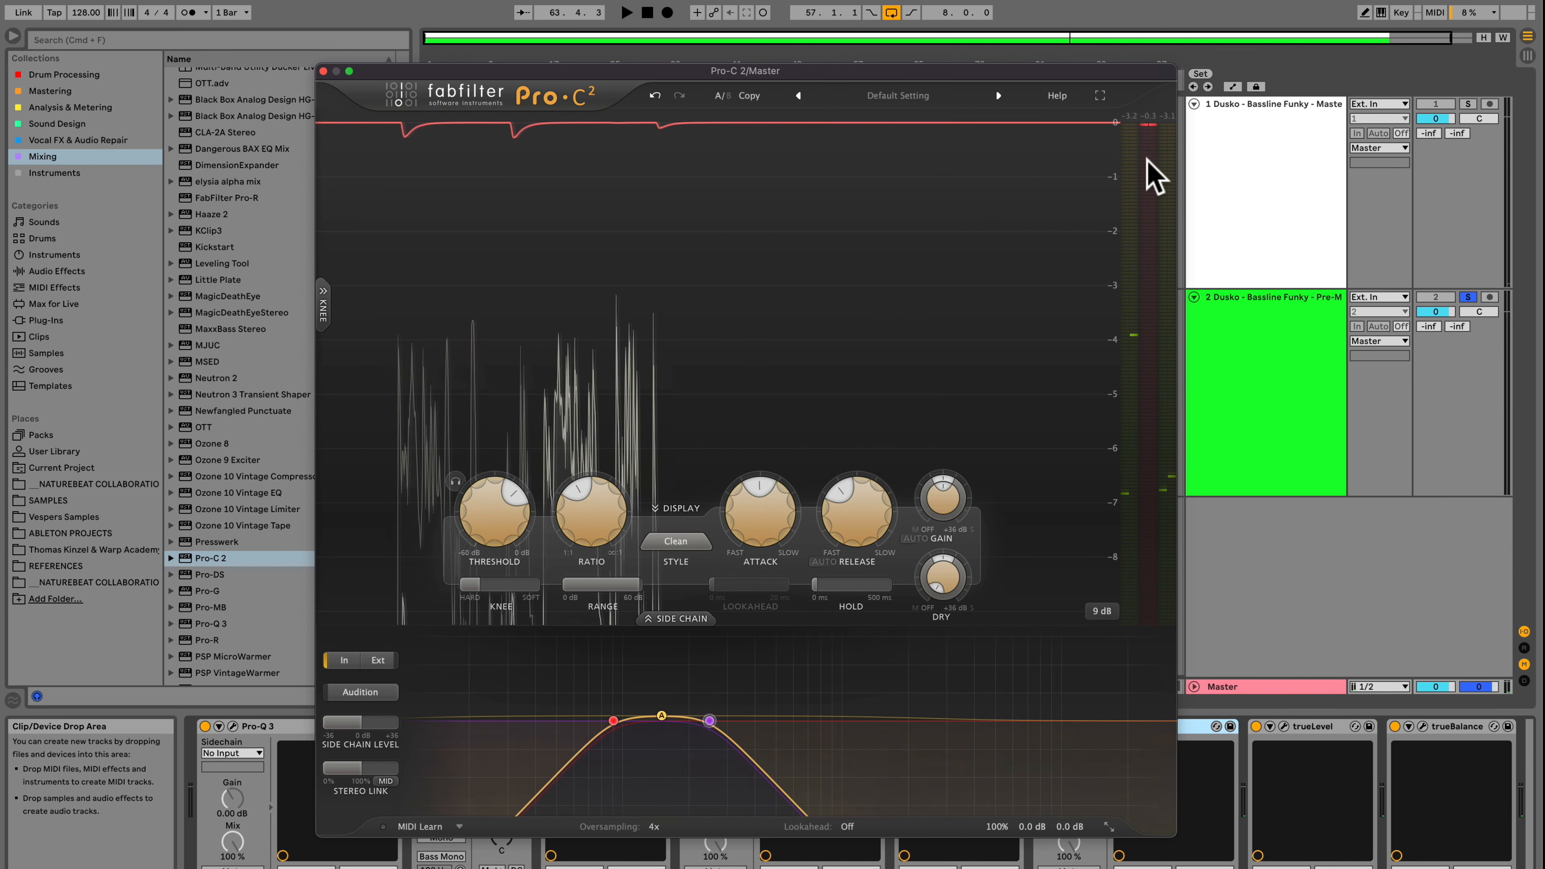
# - Play the loop and lower the Pro-C 2 Threshold to slightly below -14 dB
pyautogui.moveTo(1147, 159)
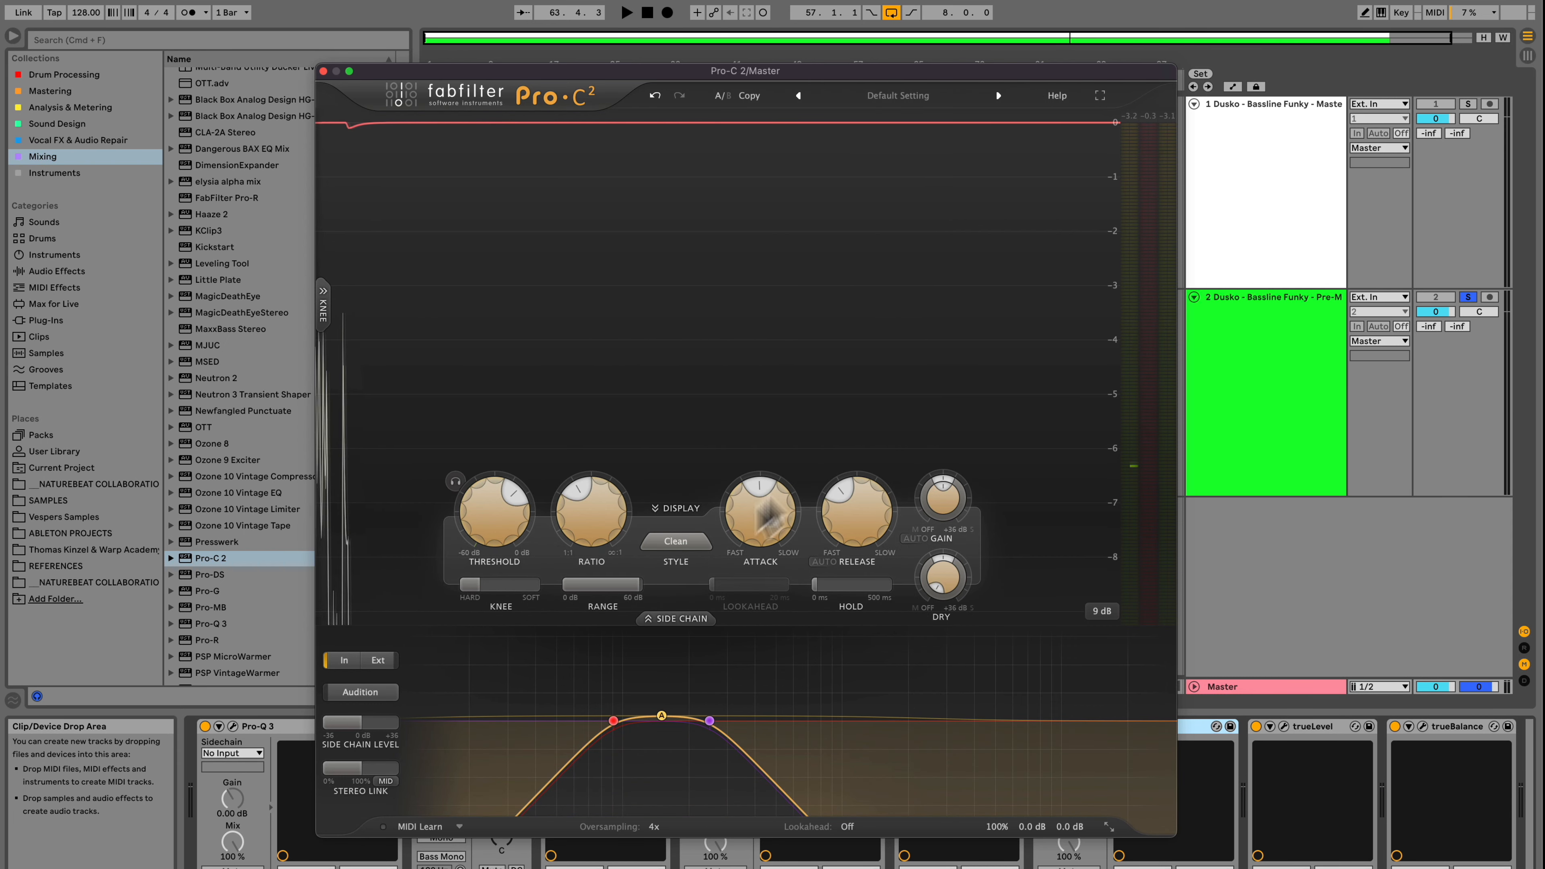
pyautogui.press('space')
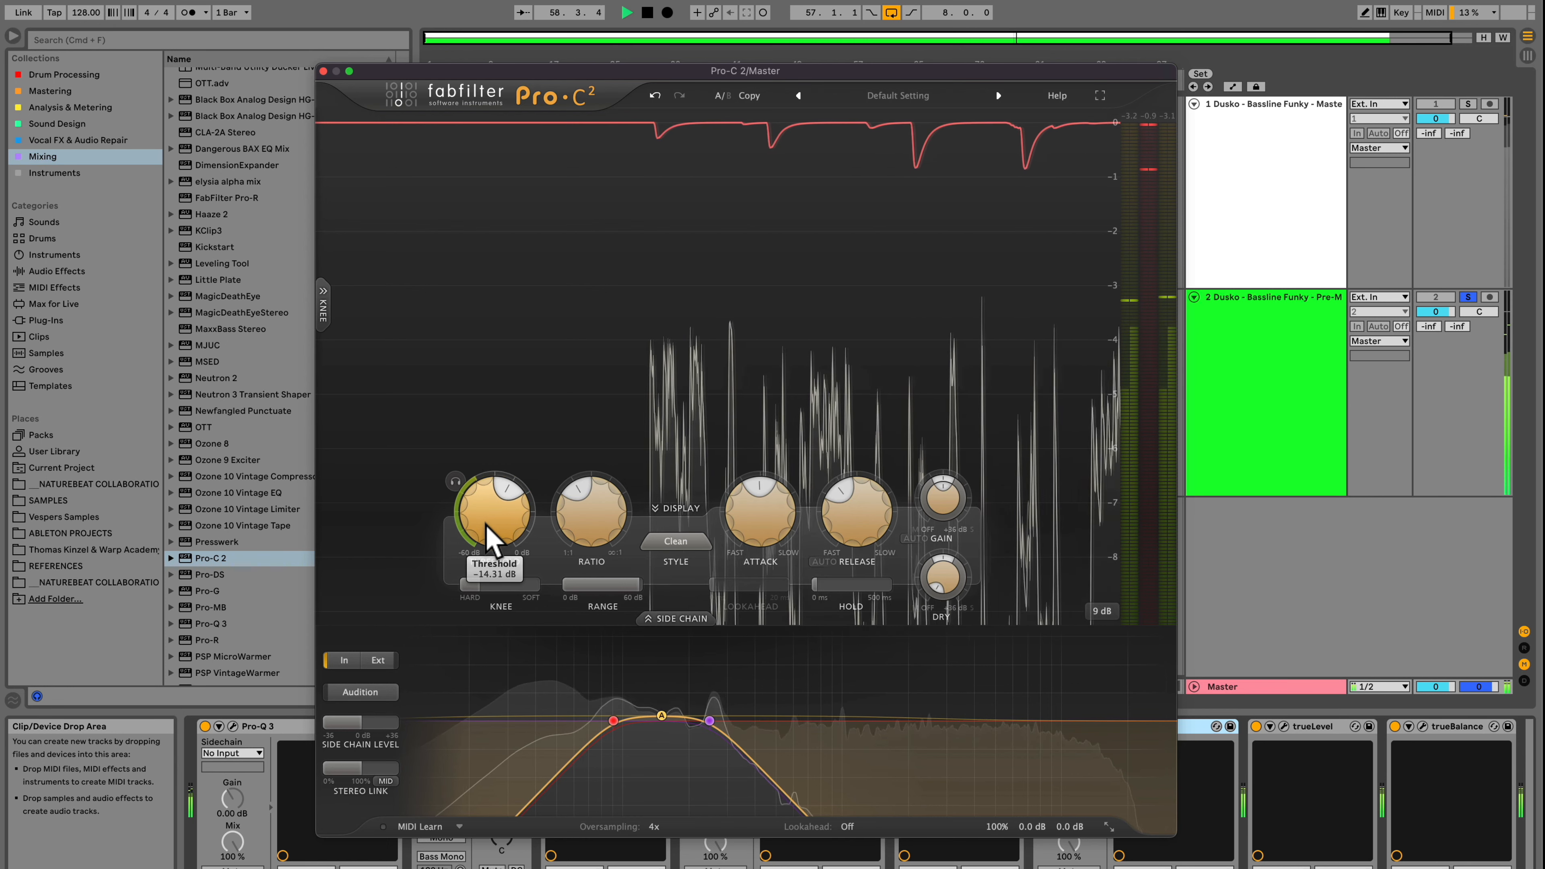
pyautogui.scroll(-1, 486, 524)
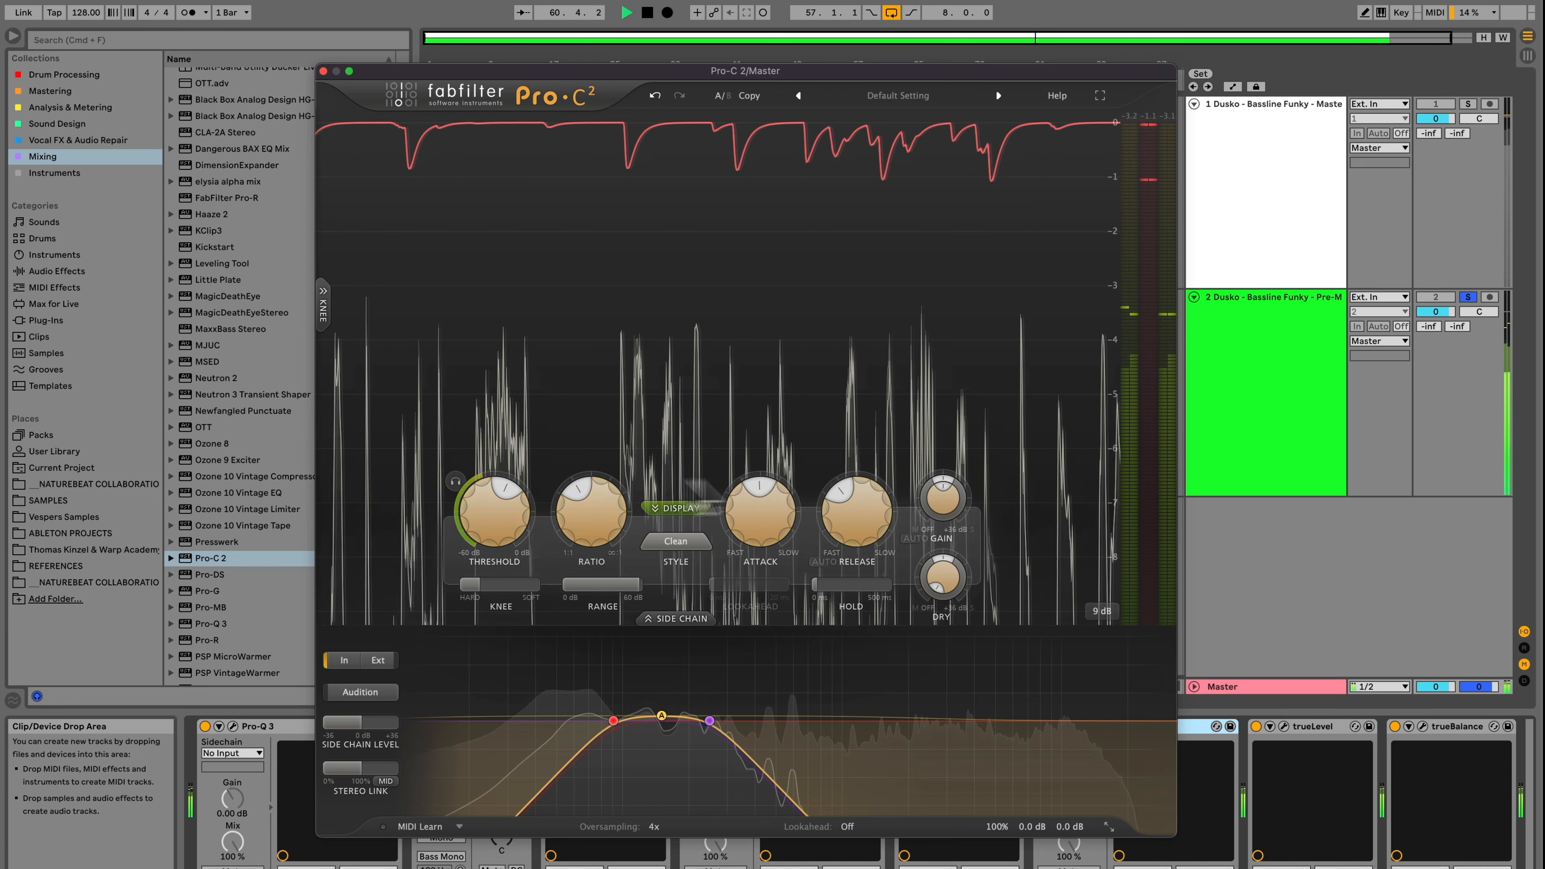
# - Lengthen the Pro-C 2 Release to about 229 ms against the playing loop, and close the plug-in window
pyautogui.moveTo(876, 528)
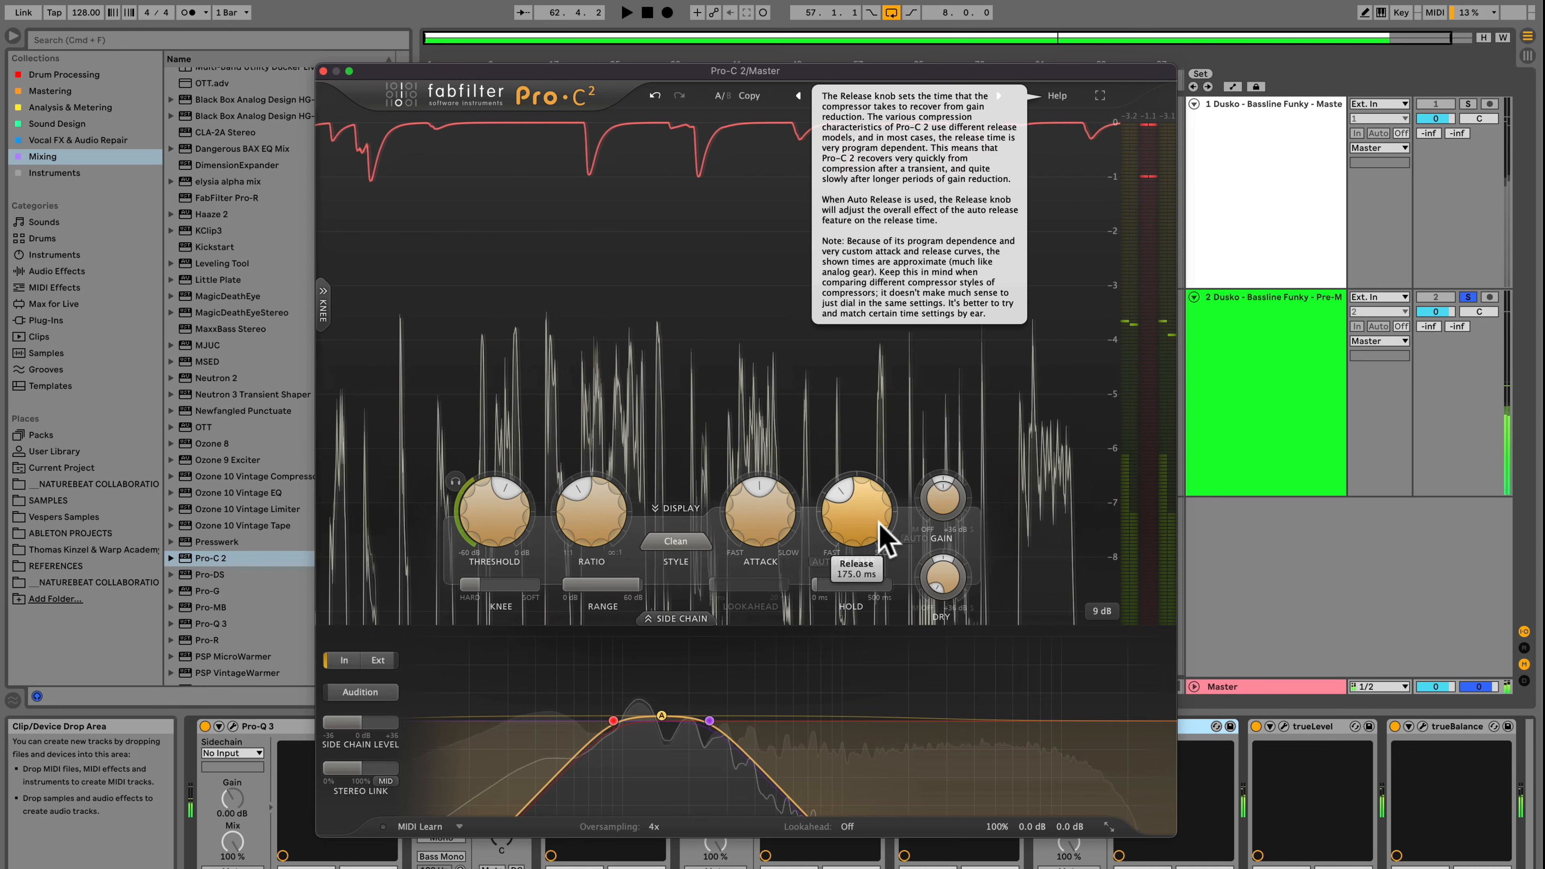
pyautogui.moveTo(866, 523); pyautogui.dragTo(866, 506)
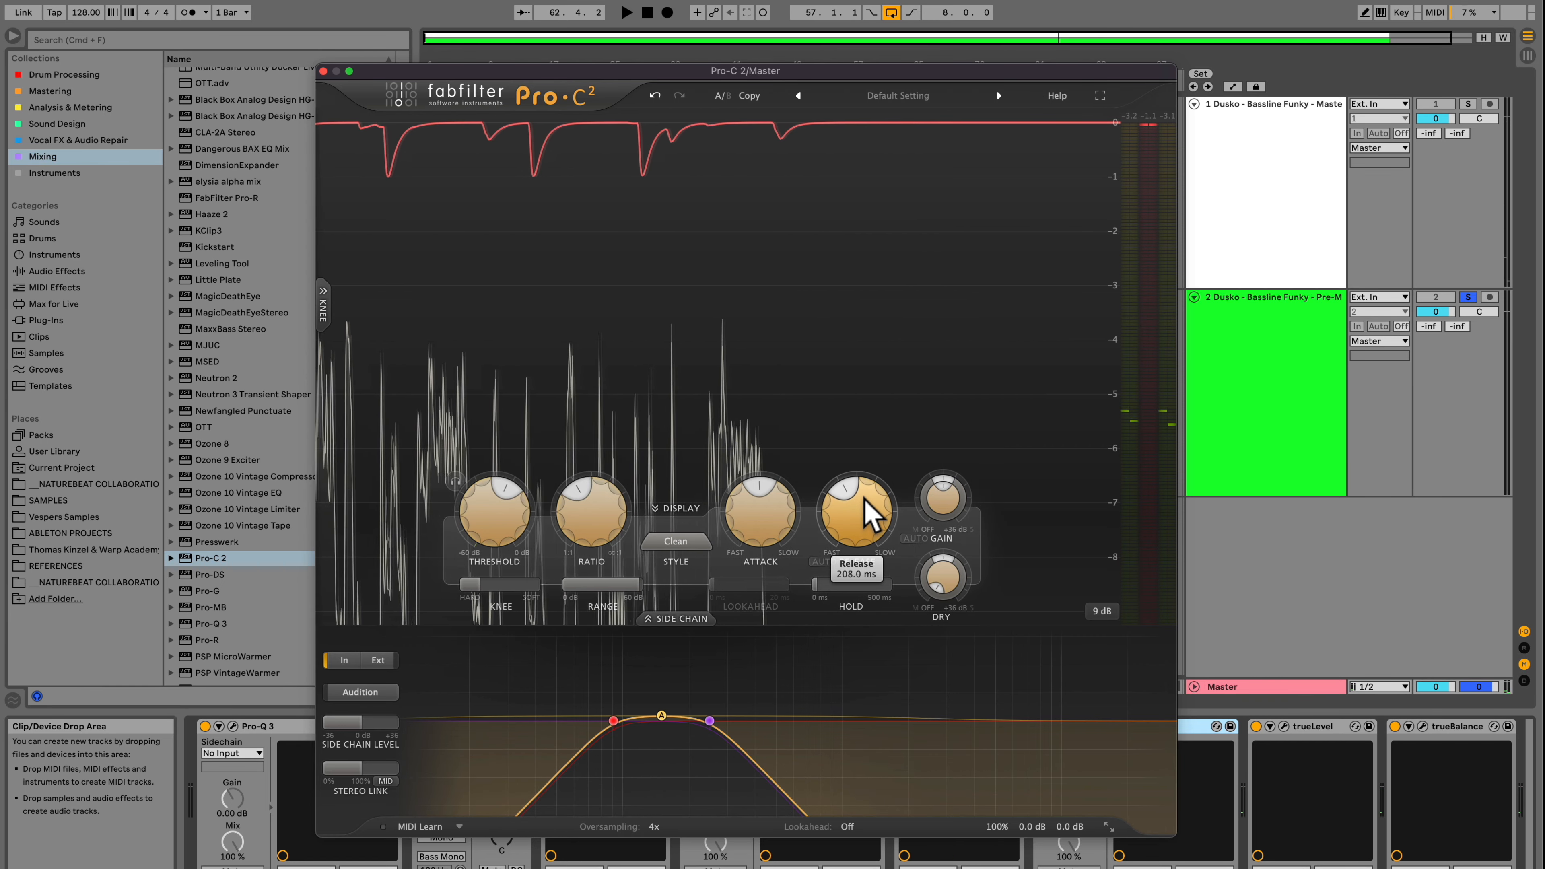
pyautogui.press('space')
pyautogui.moveTo(864, 488); pyautogui.dragTo(864, 482)
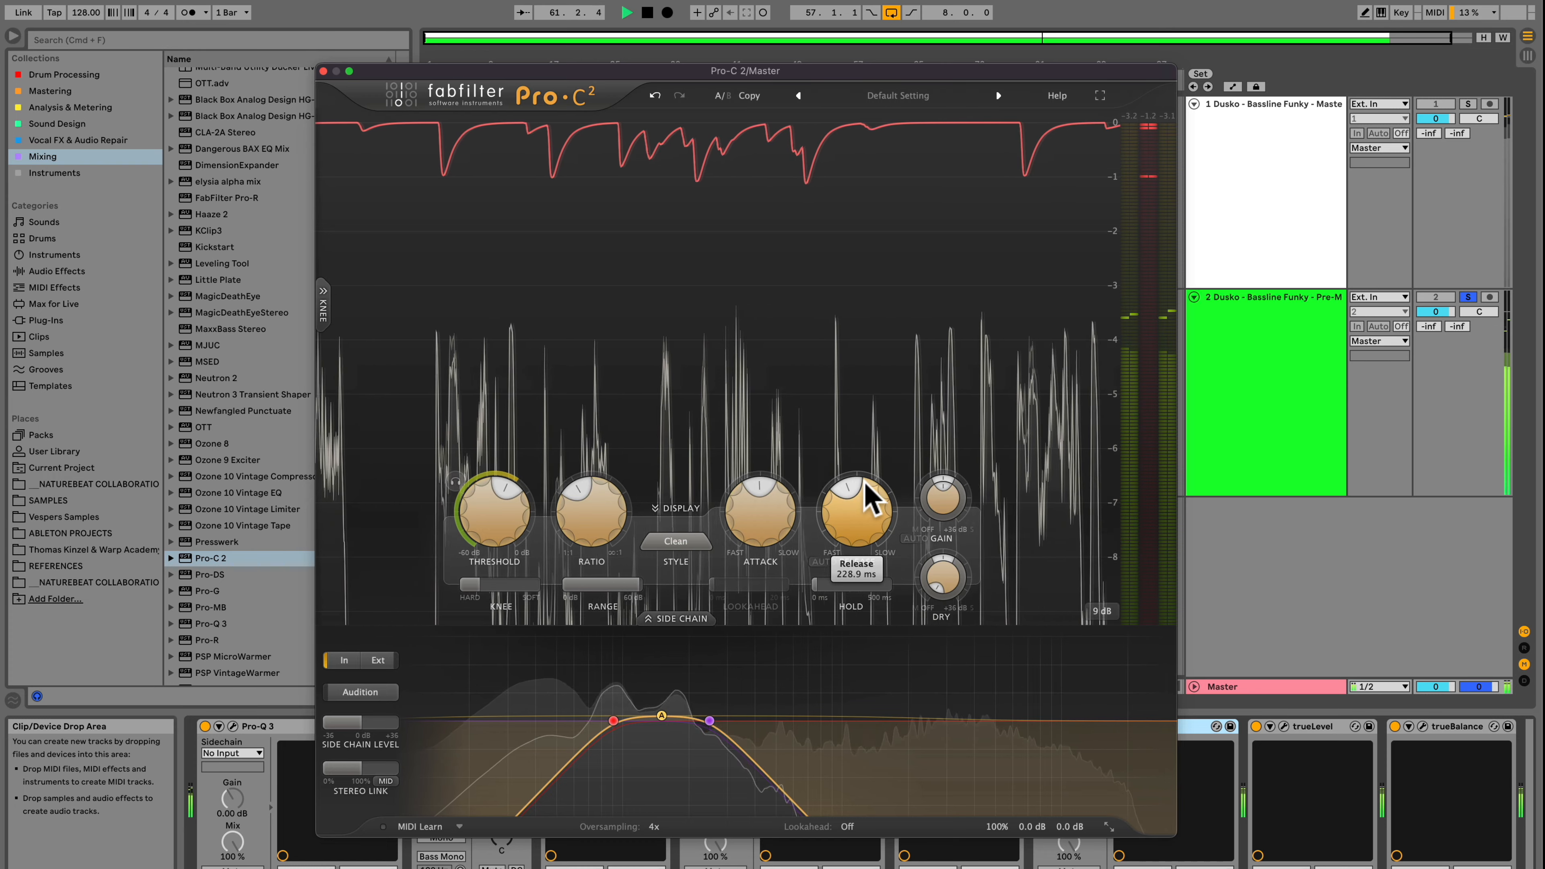
pyautogui.press('space')
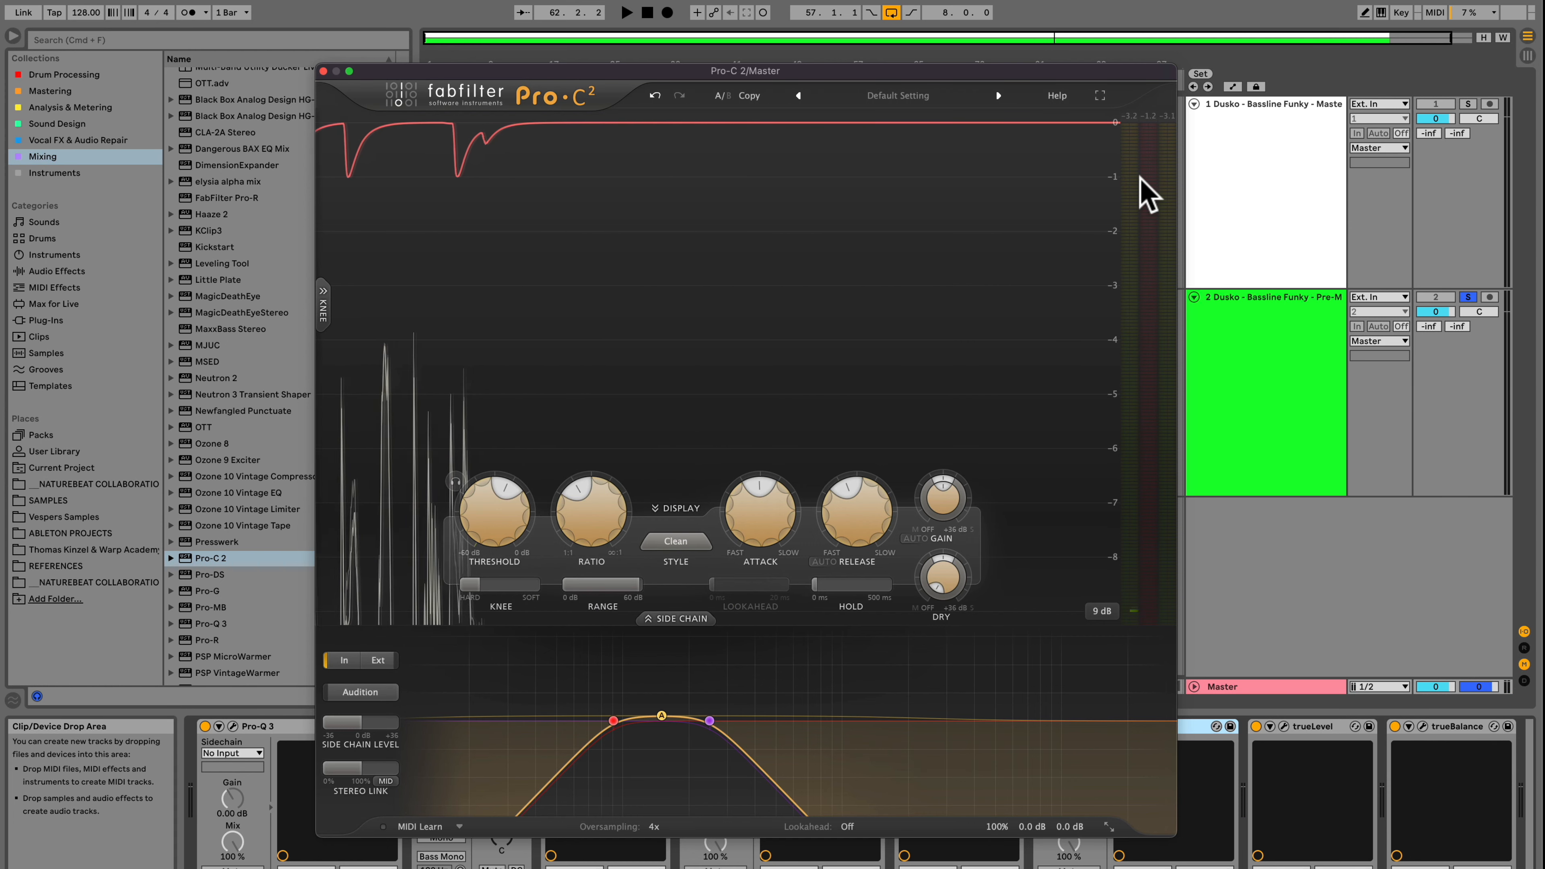
pyautogui.click(324, 71)
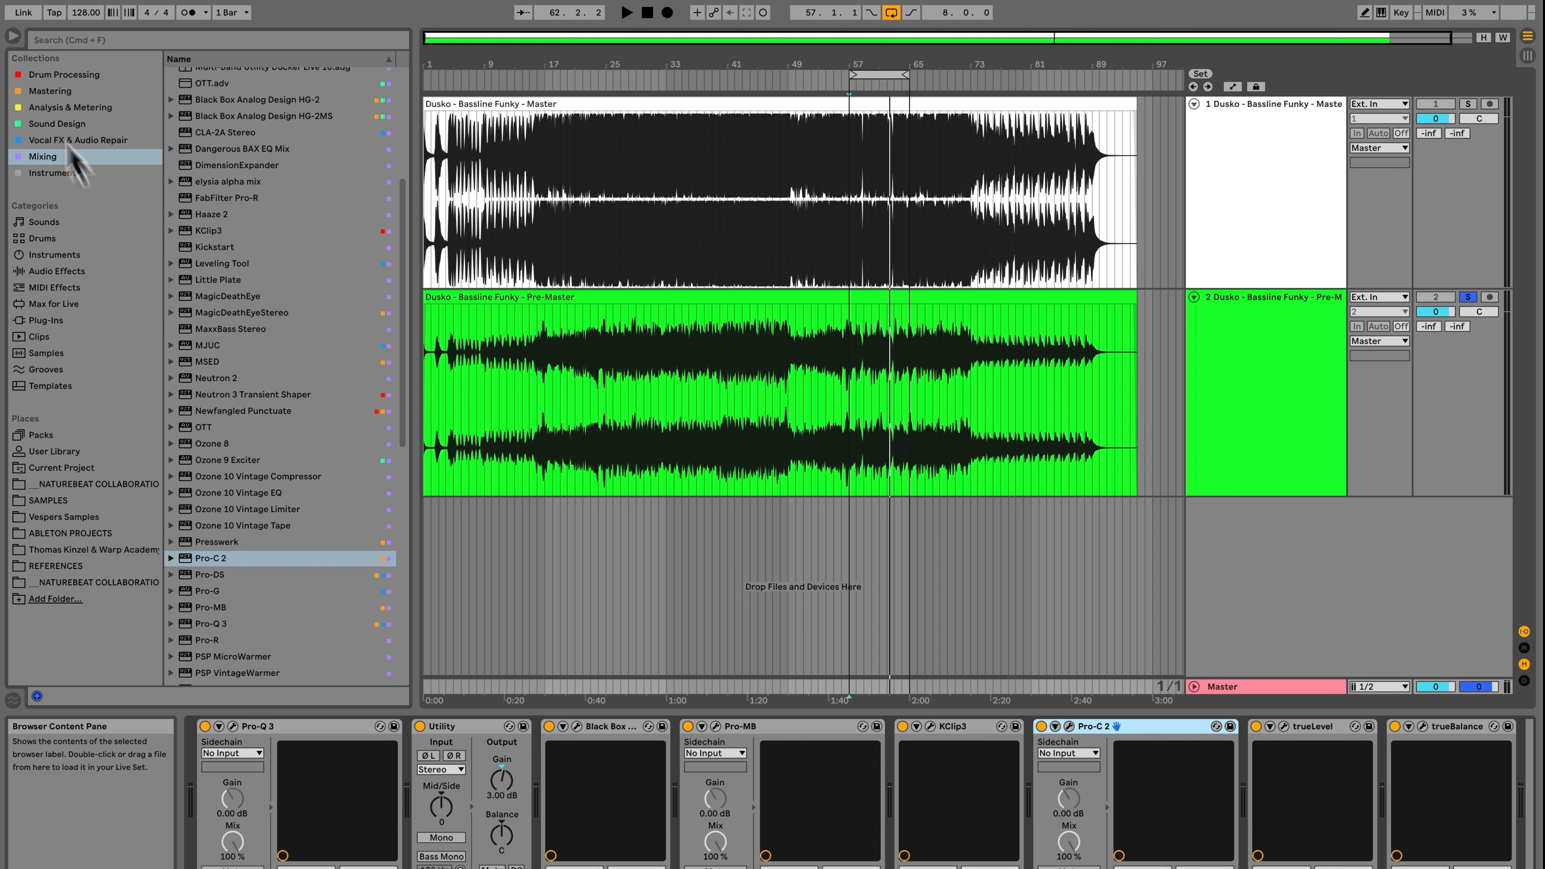
# - Add the Limitless limiter from the Mastering collection to the master chain between Pro-C 2 and trueLevel, and enlarge its window
pyautogui.click(54, 91)
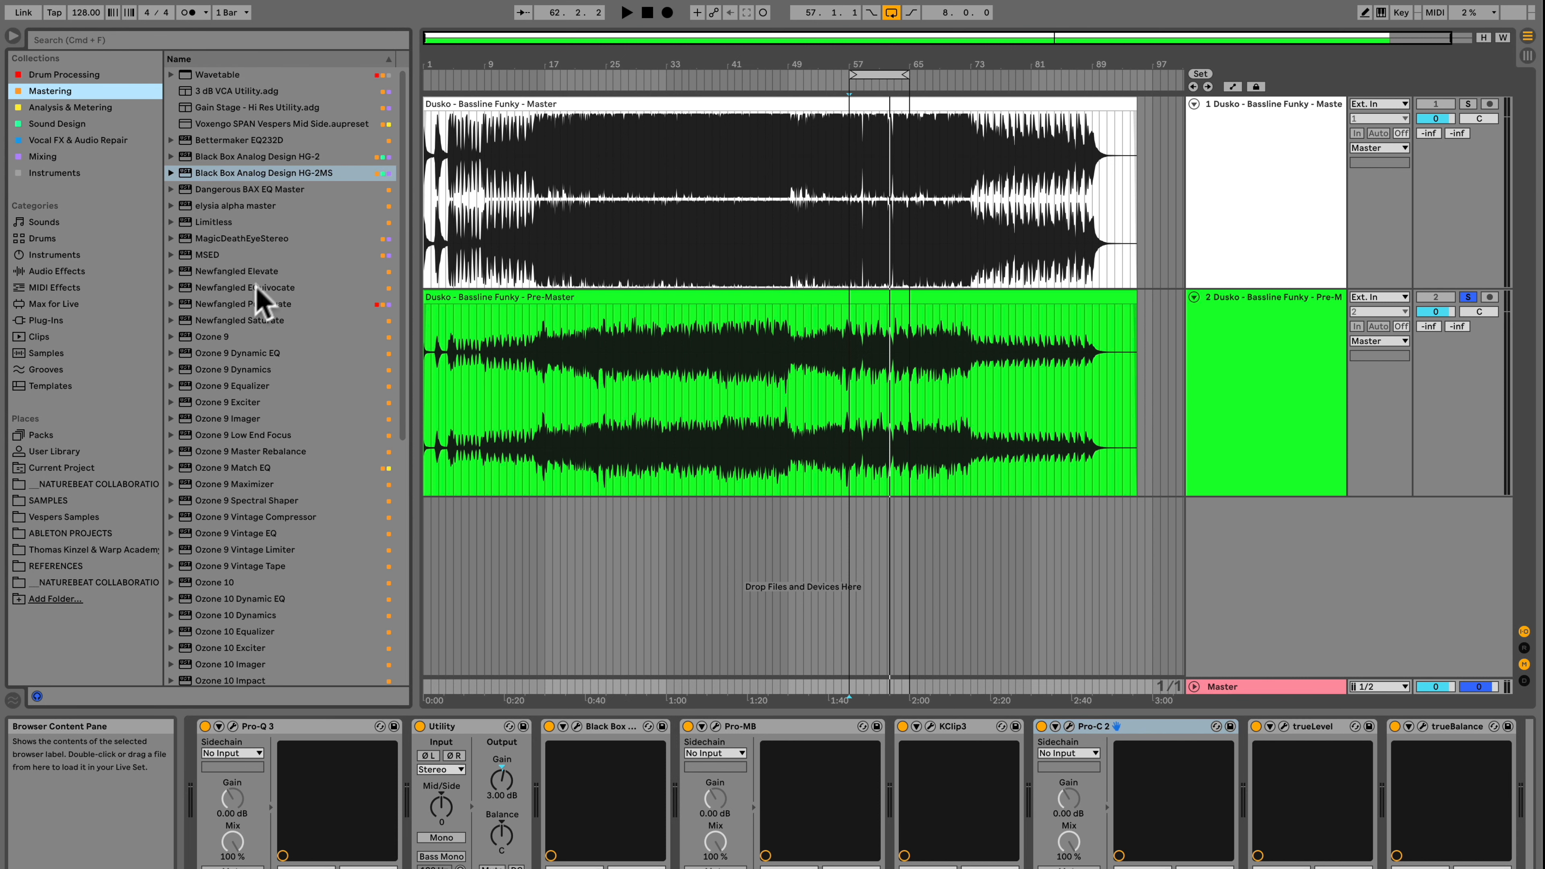
pyautogui.scroll(-10, 246, 308)
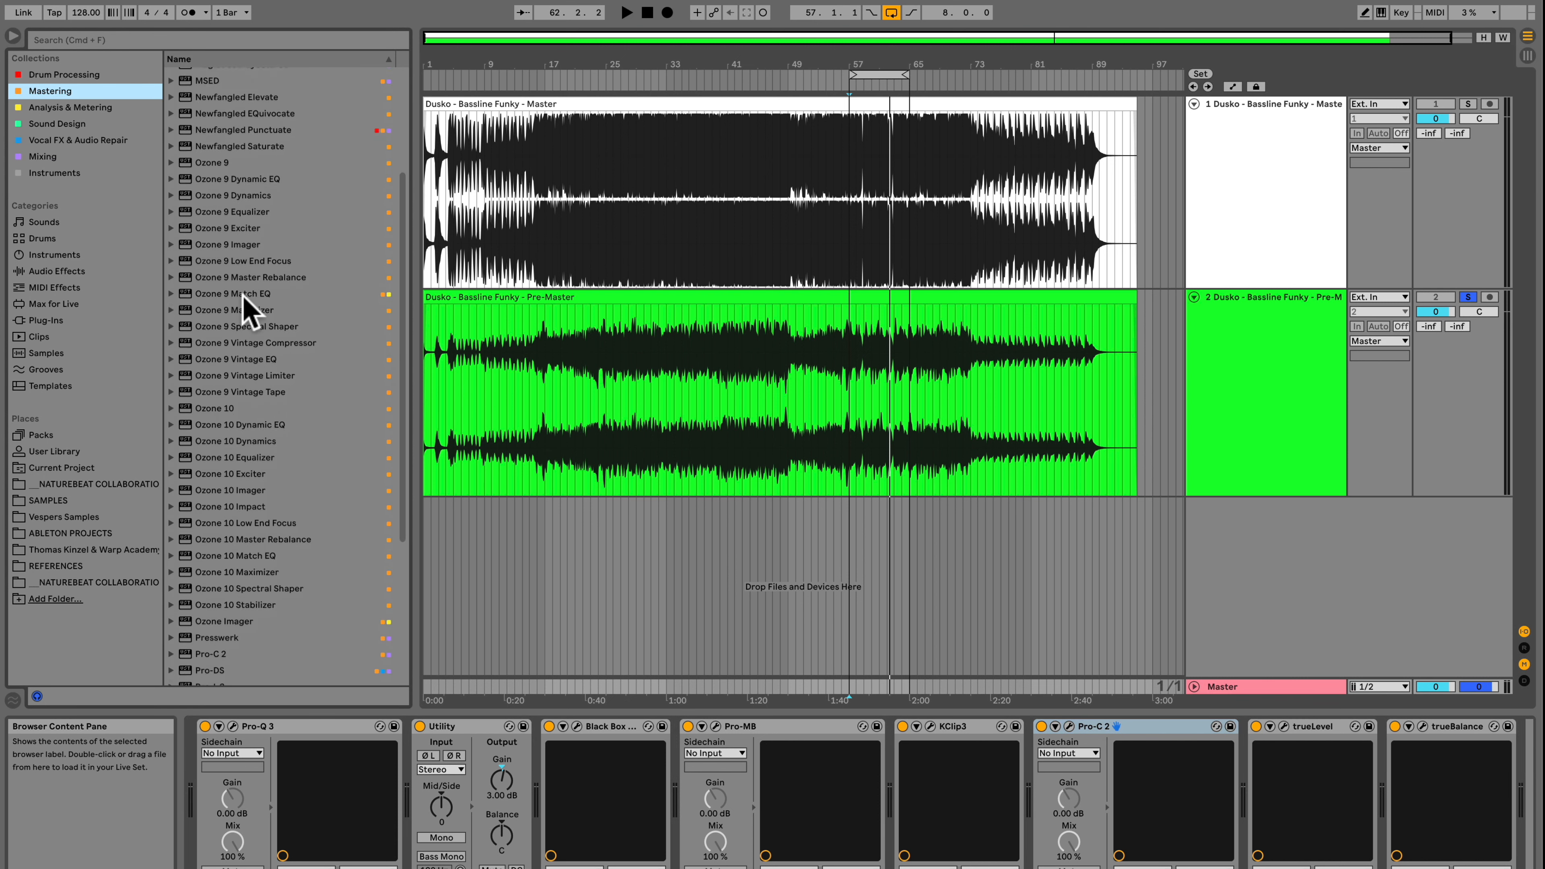
pyautogui.scroll(-3, 247, 308)
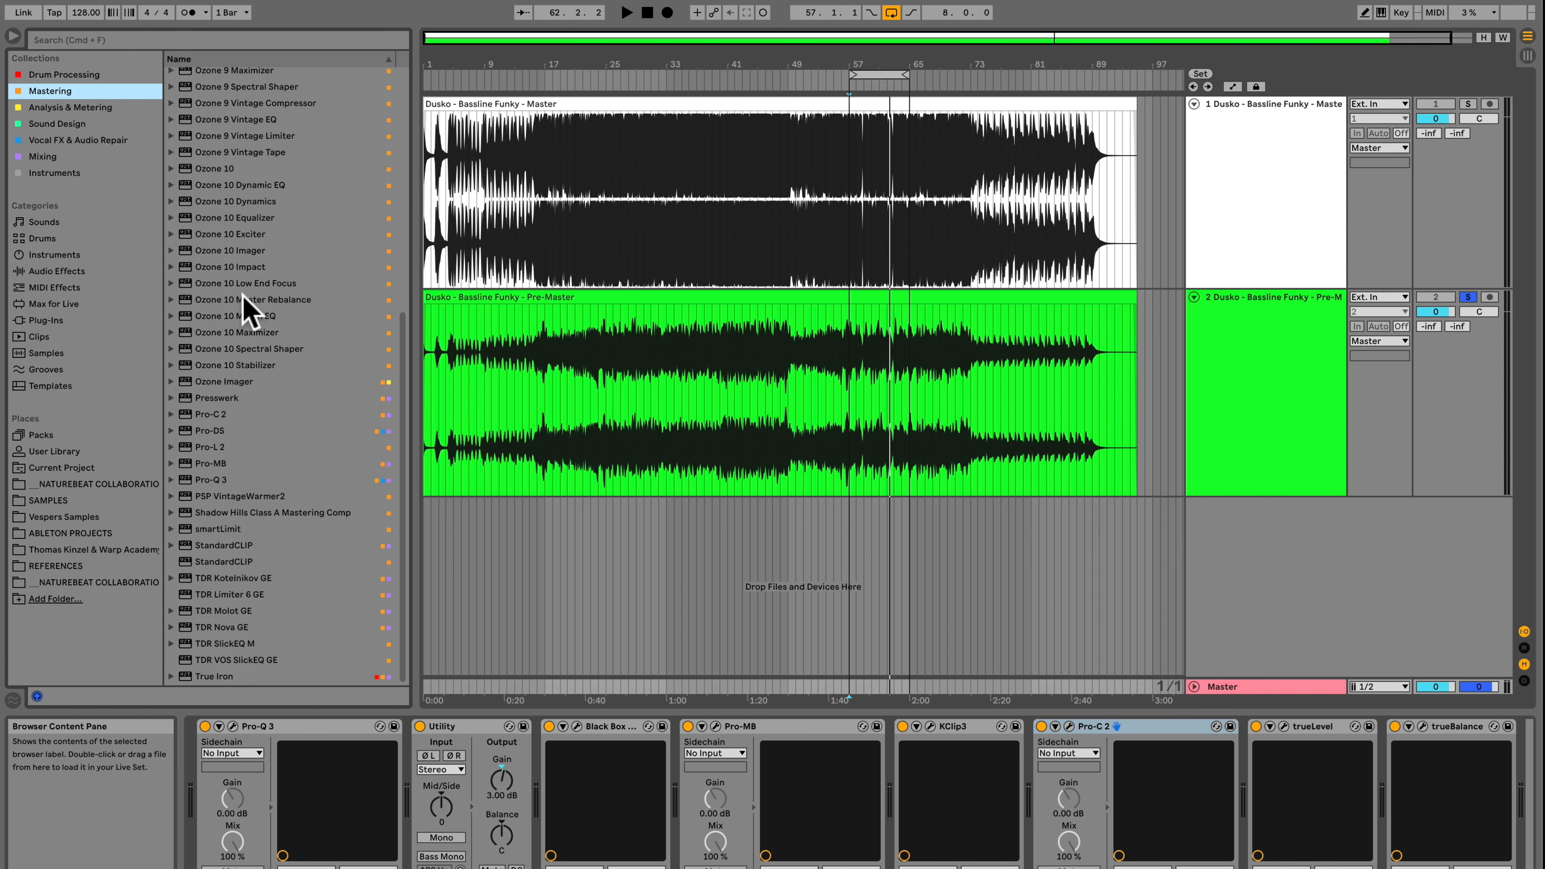
pyautogui.scroll(8, 246, 313)
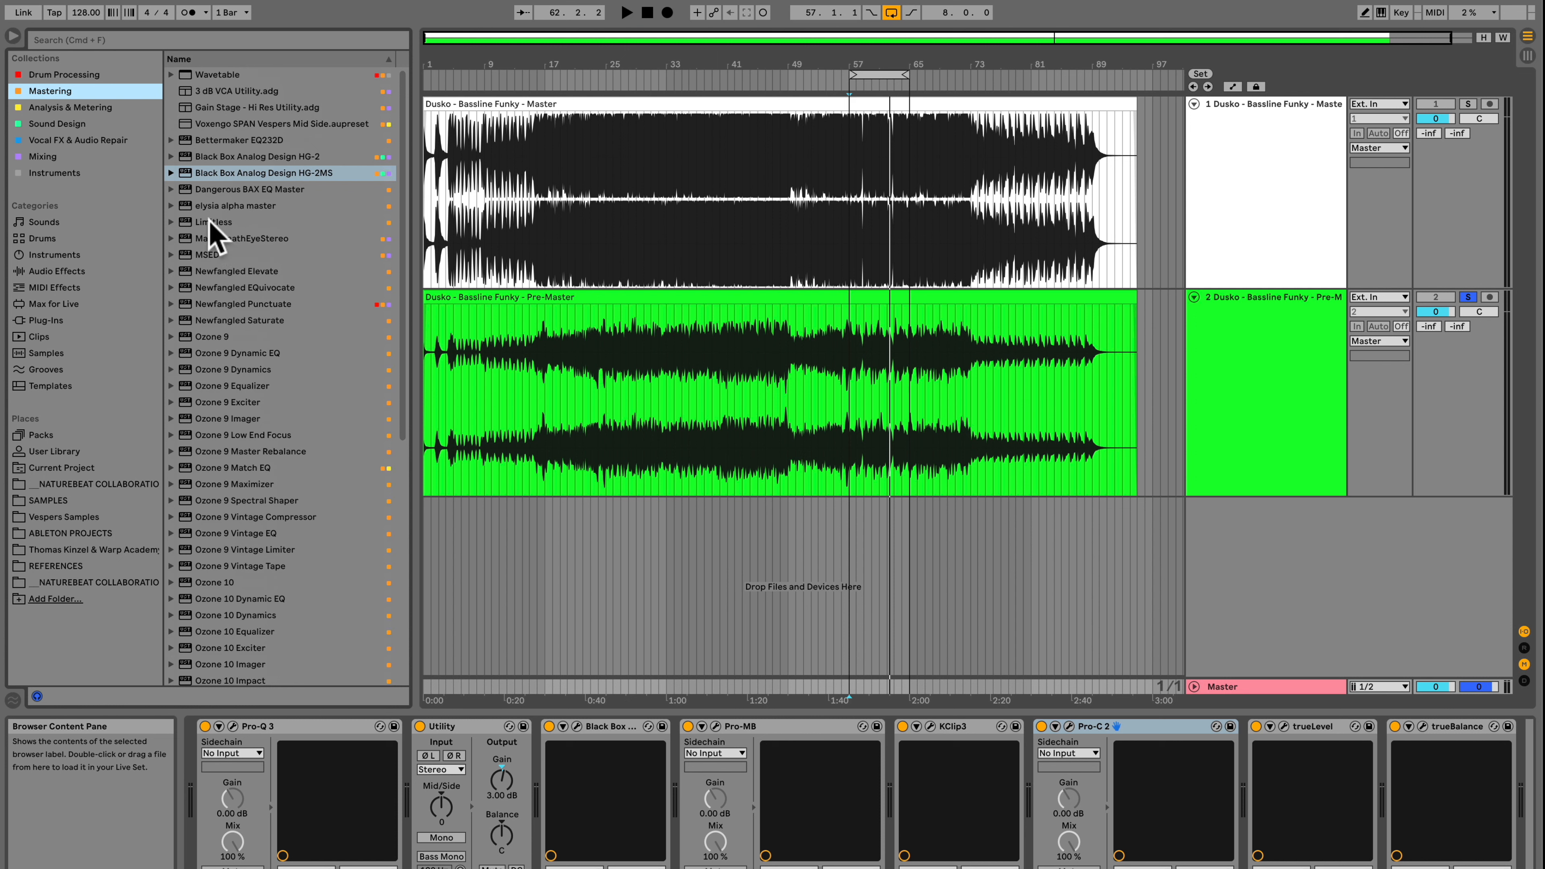
pyautogui.click(219, 223)
pyautogui.moveTo(1208, 560); pyautogui.dragTo(1262, 786)
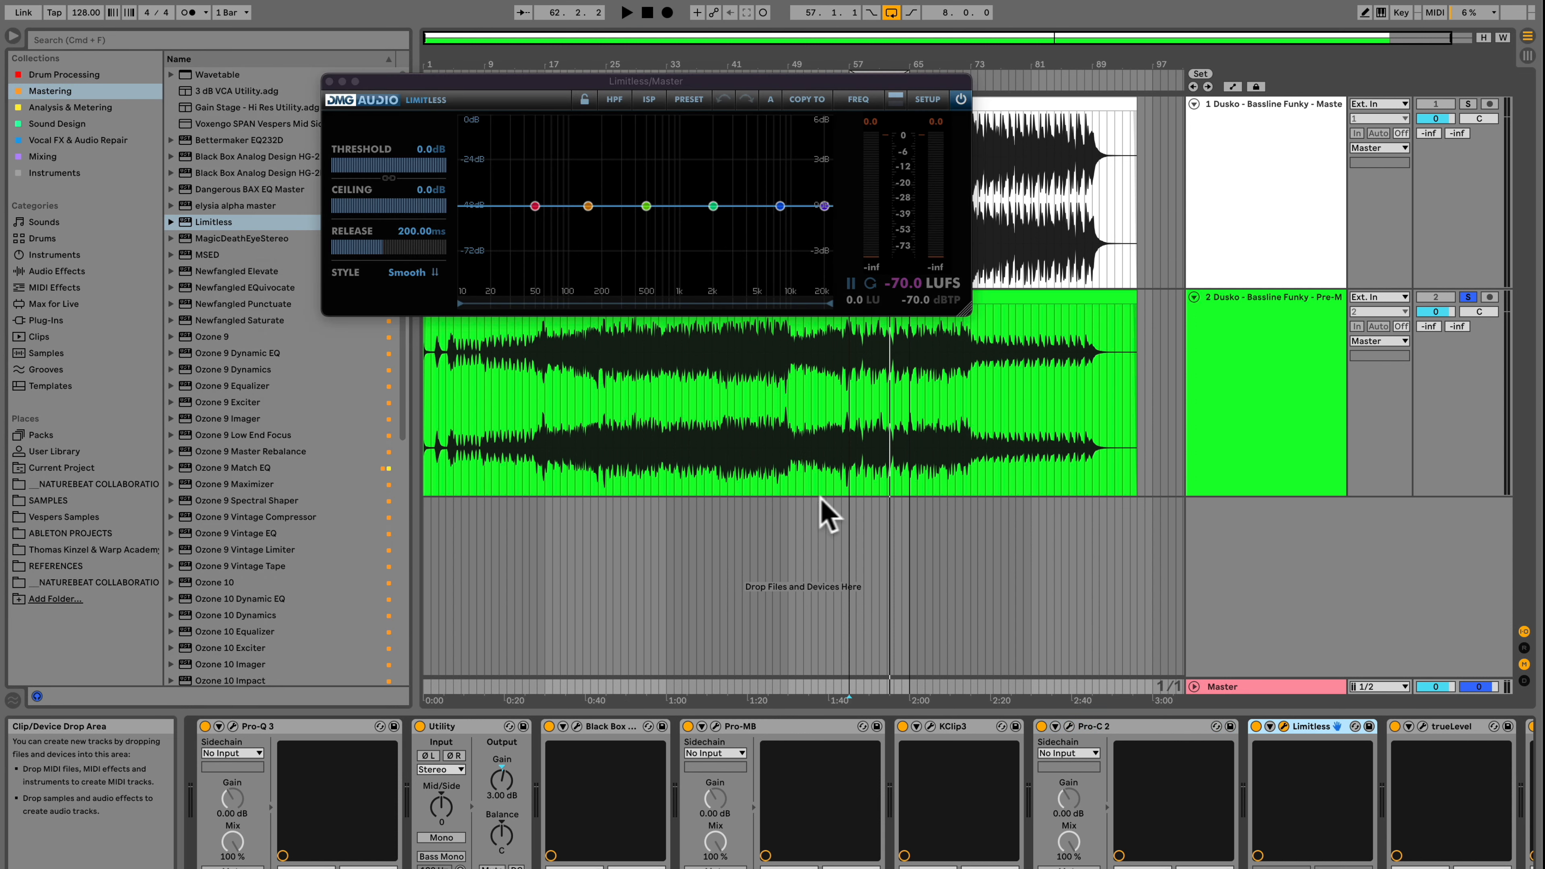
pyautogui.moveTo(677, 81); pyautogui.dragTo(620, 50)
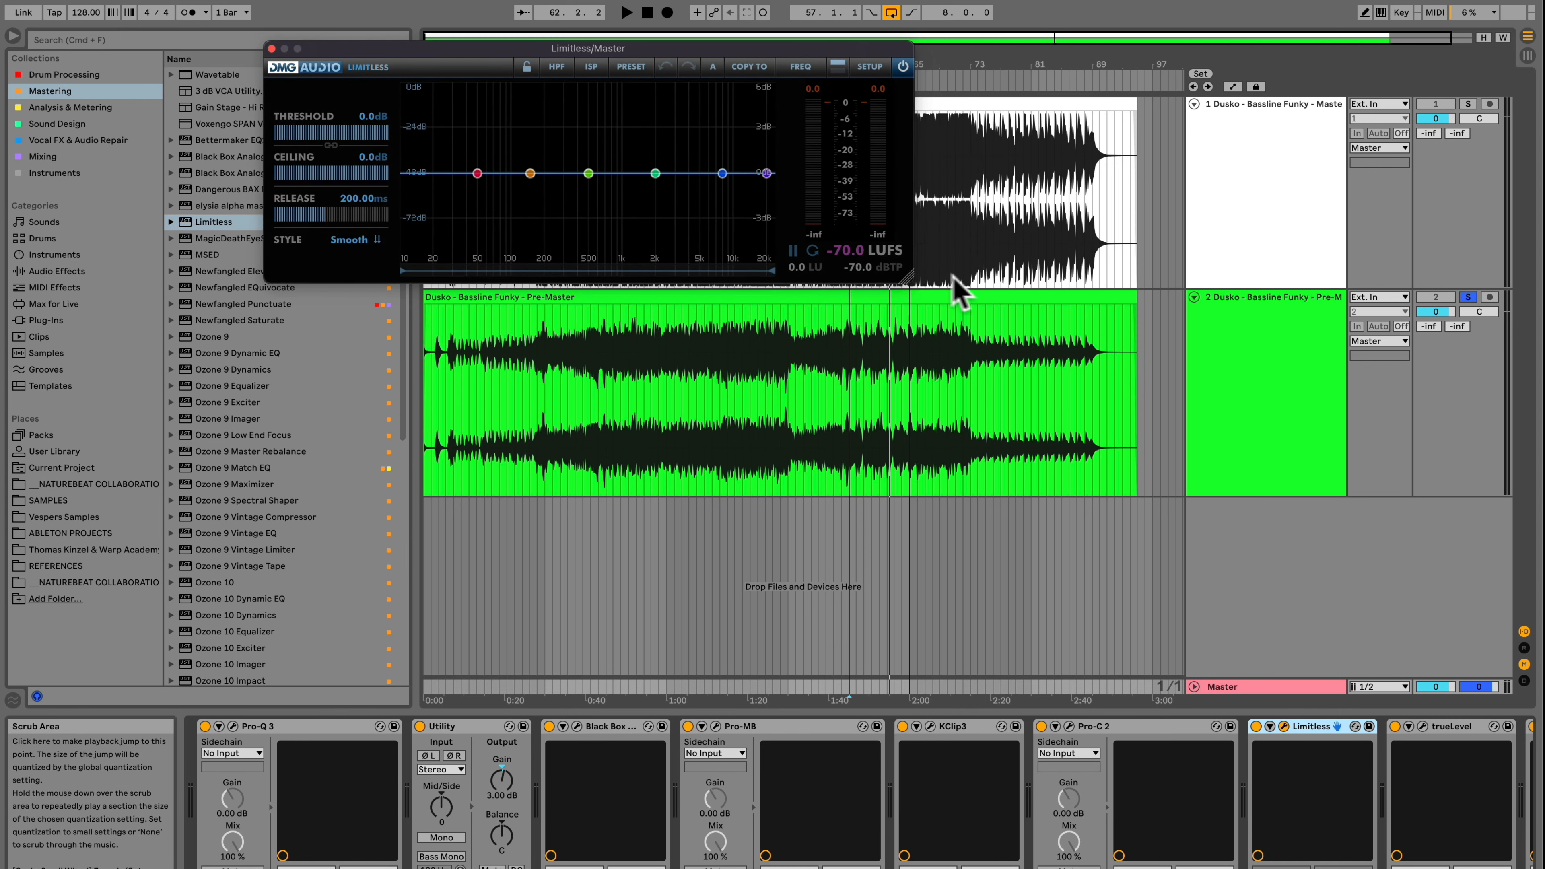
pyautogui.moveTo(911, 277); pyautogui.dragTo(1275, 706)
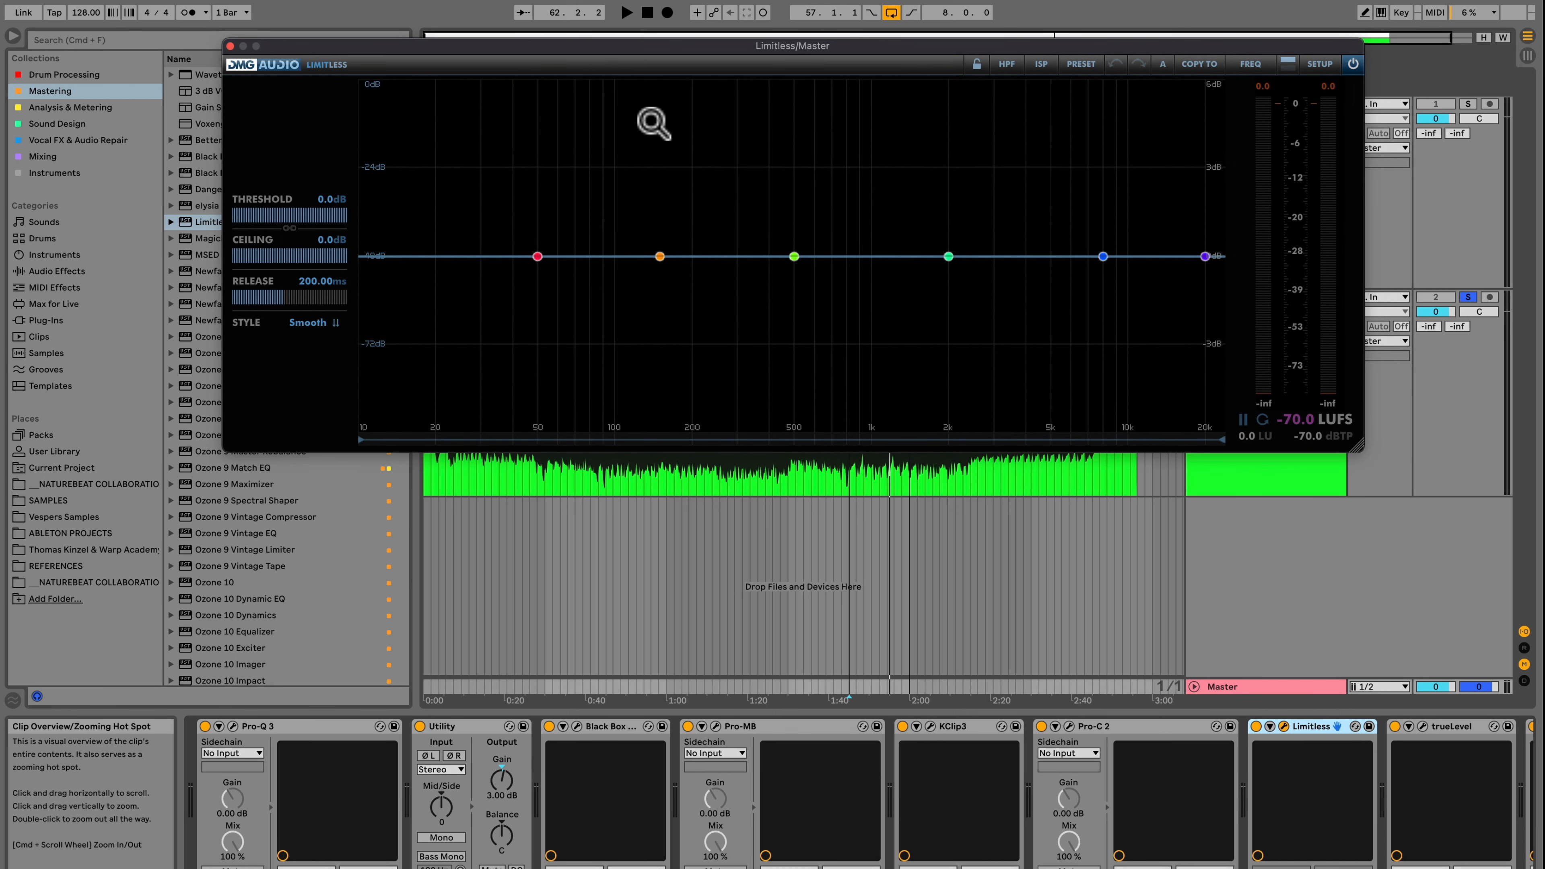
# - Set the Limitless Style to Aggressive and its Ceiling to -0.1 dB
pyautogui.click(309, 323)
pyautogui.click(280, 345)
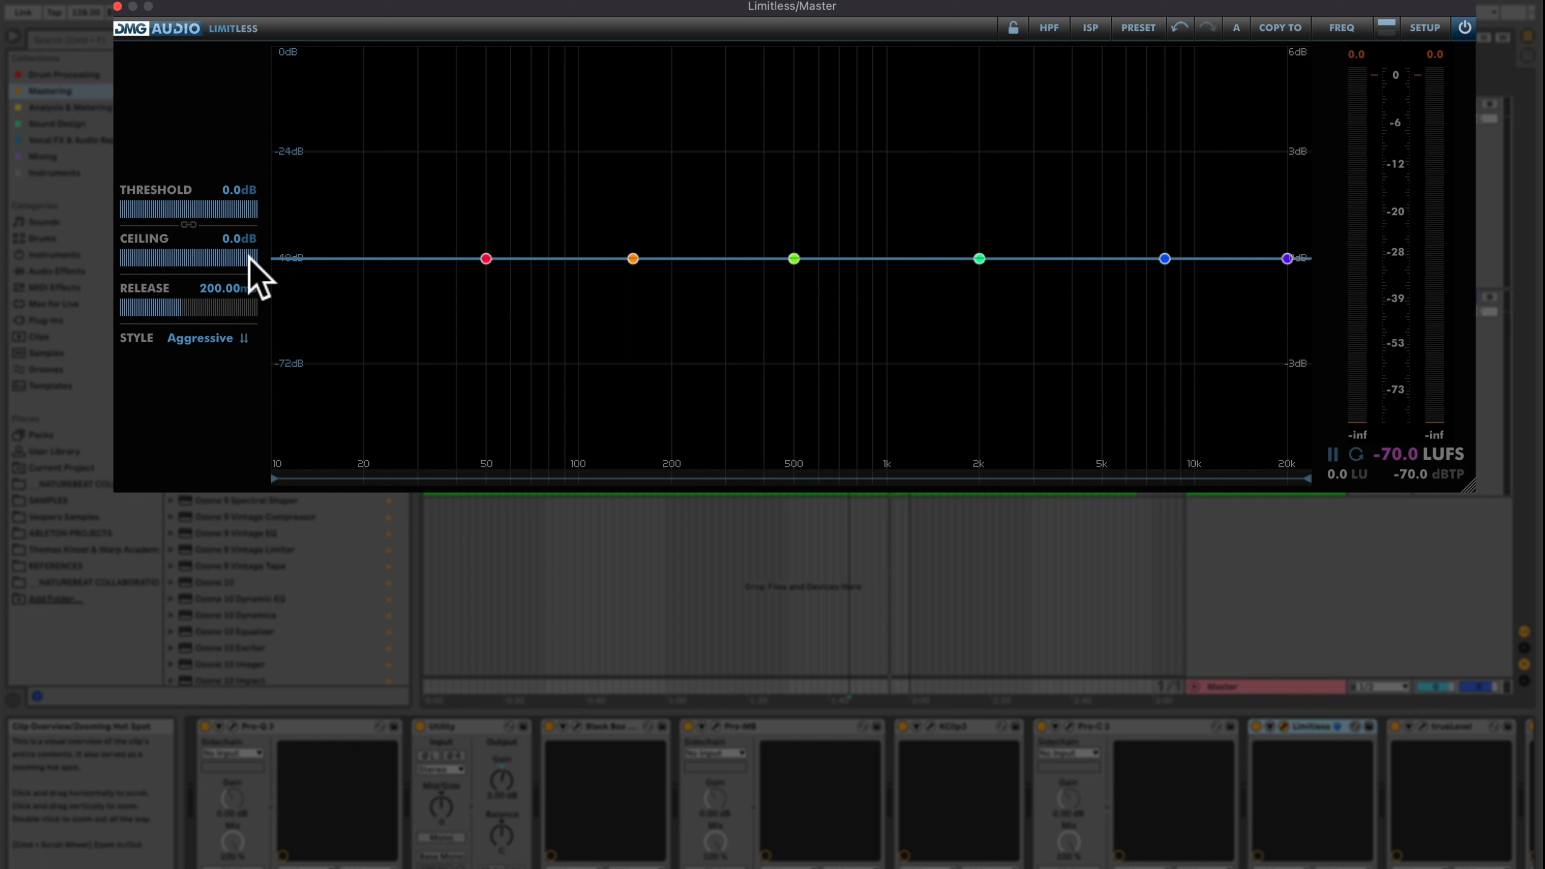
pyautogui.doubleClick(235, 250)
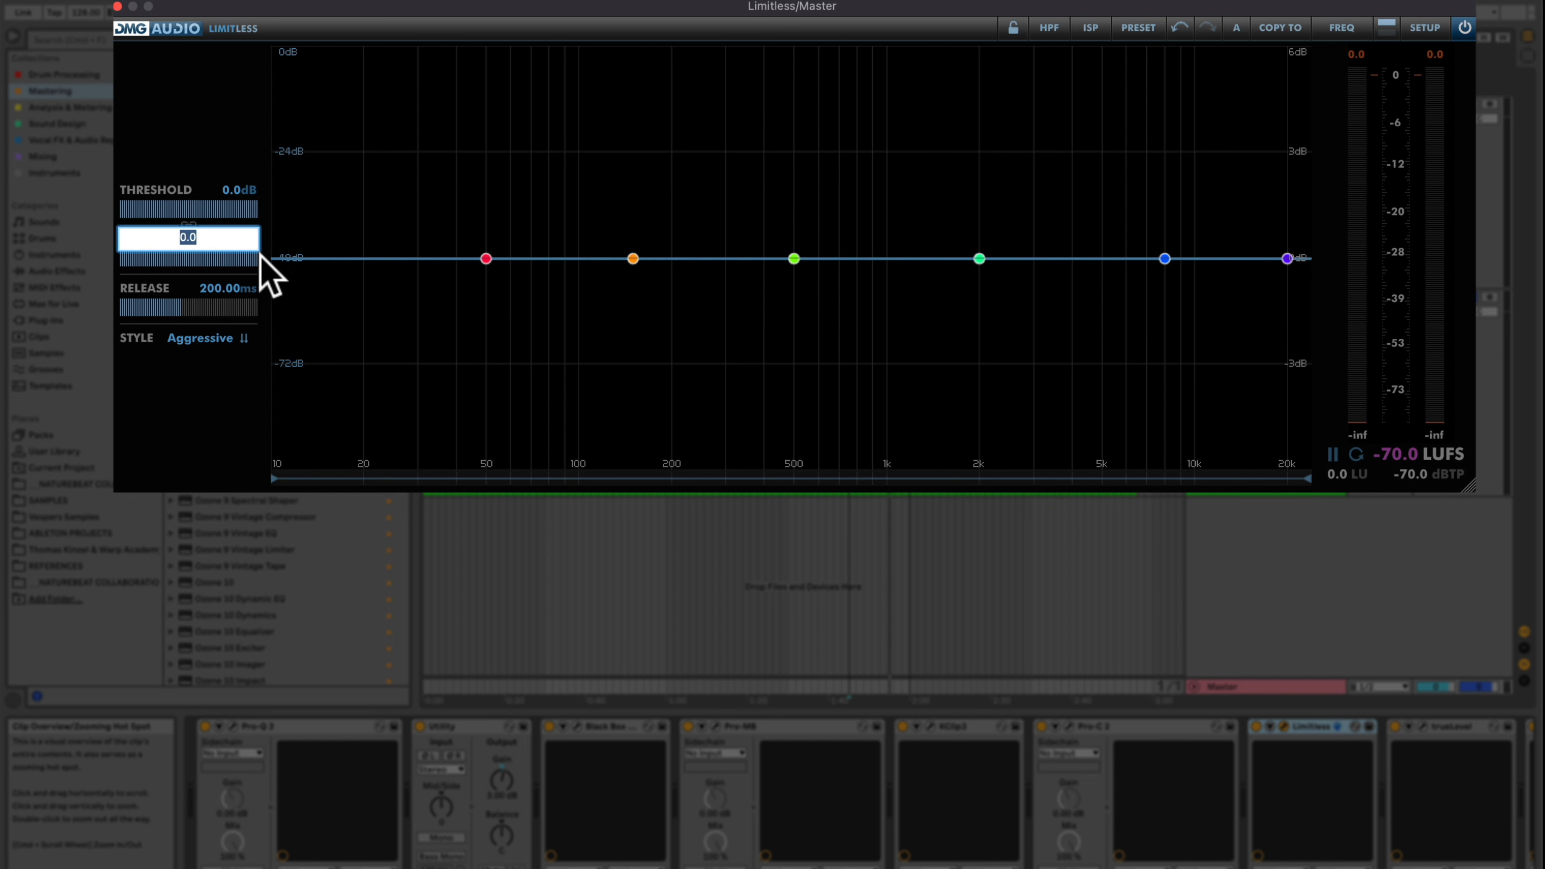
pyautogui.press('Return')
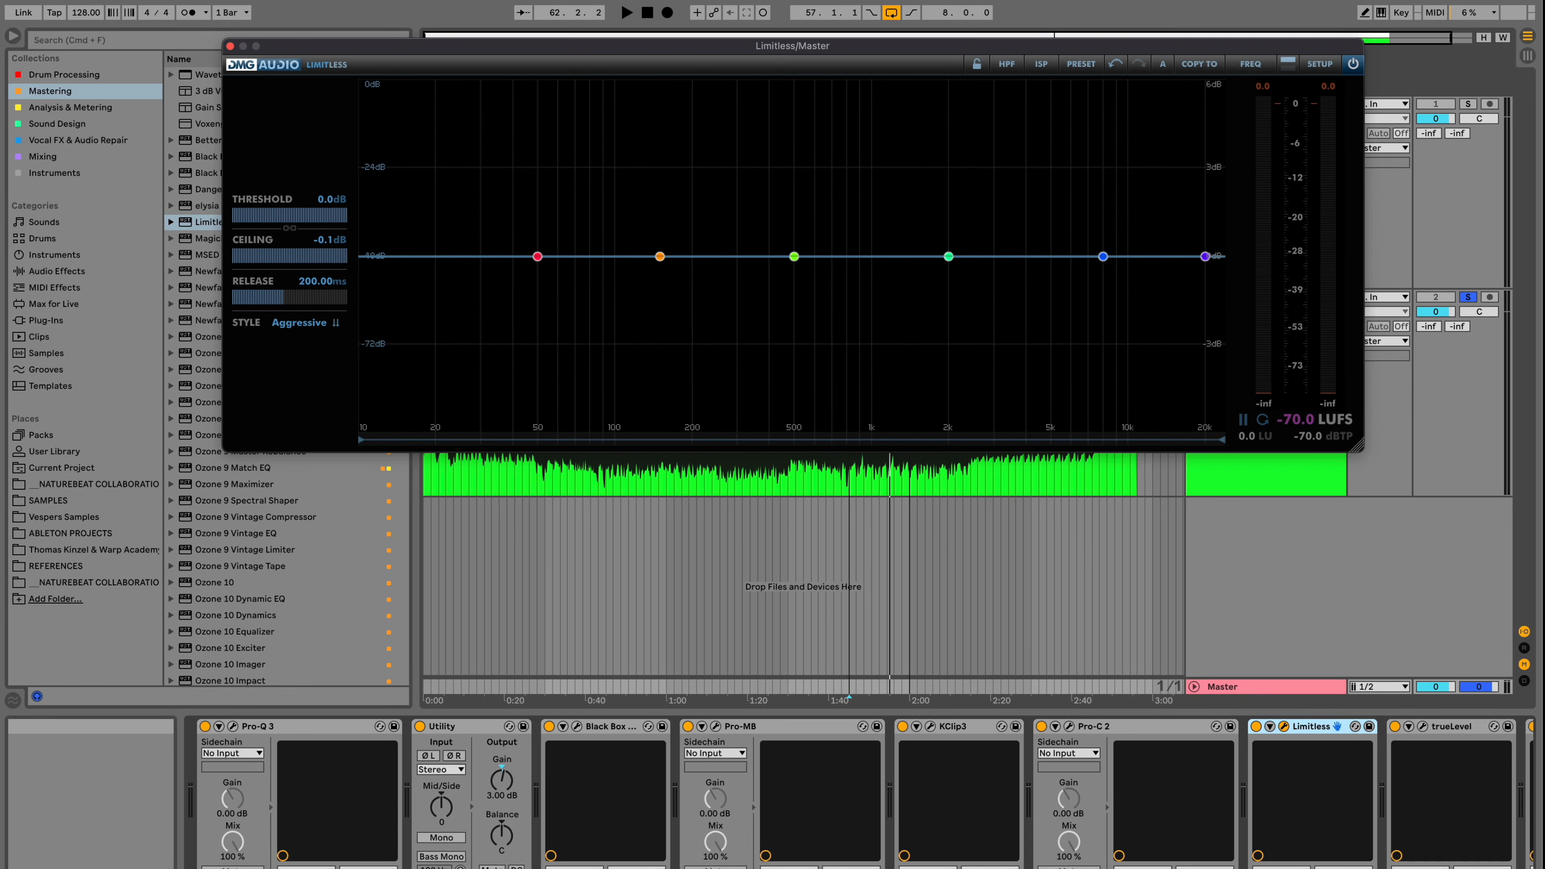
# - Open the recent Live set Reference Track Analysis.als and select the first two reference clips one after the other
pyautogui.click(91, 1)
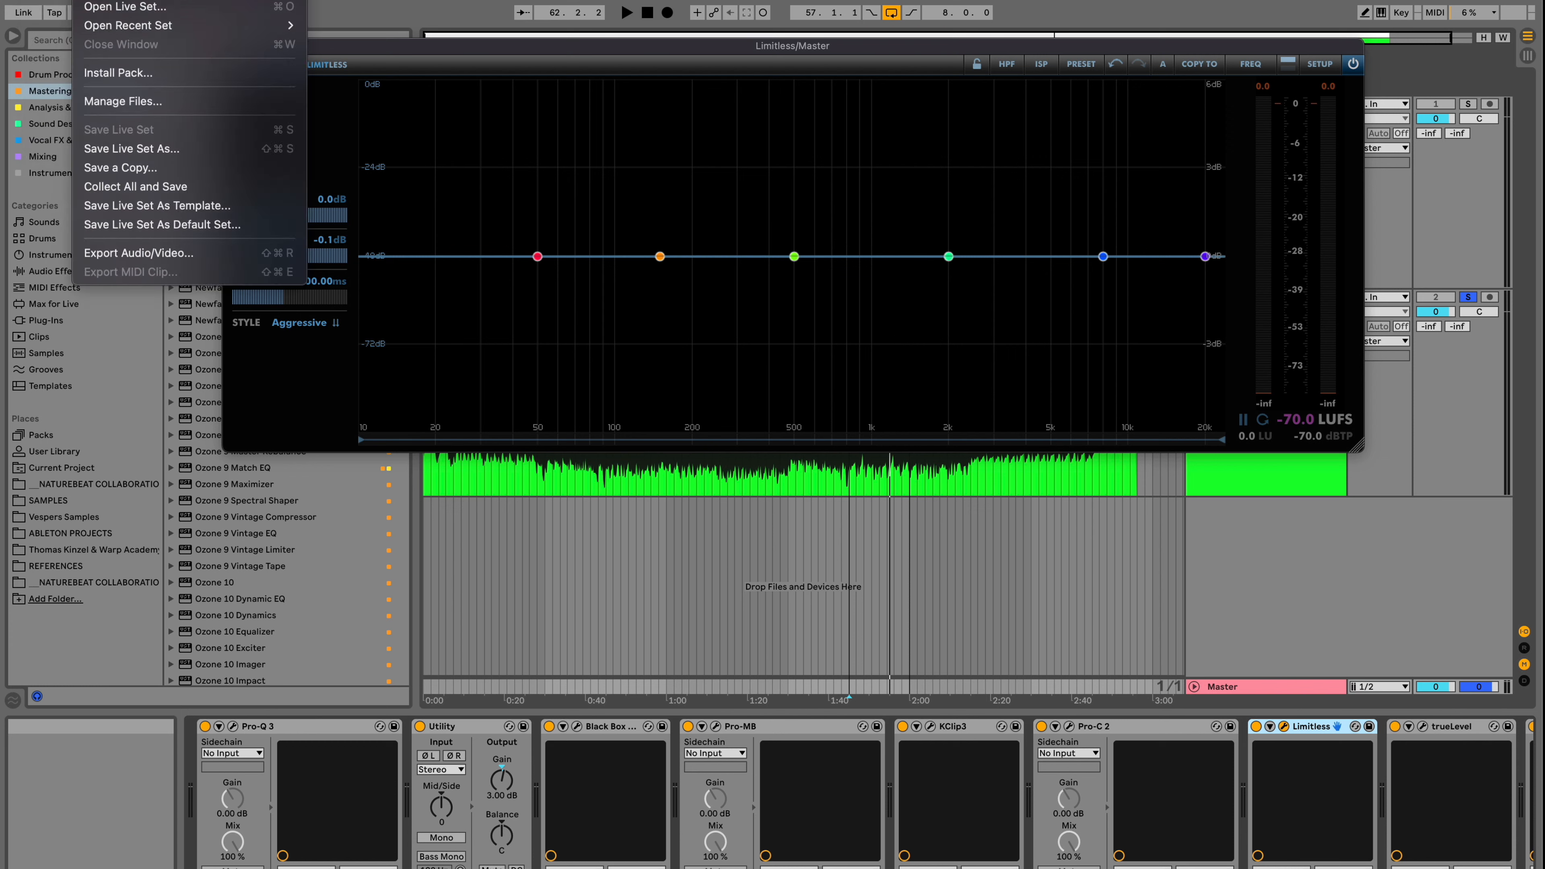
pyautogui.moveTo(142, 25)
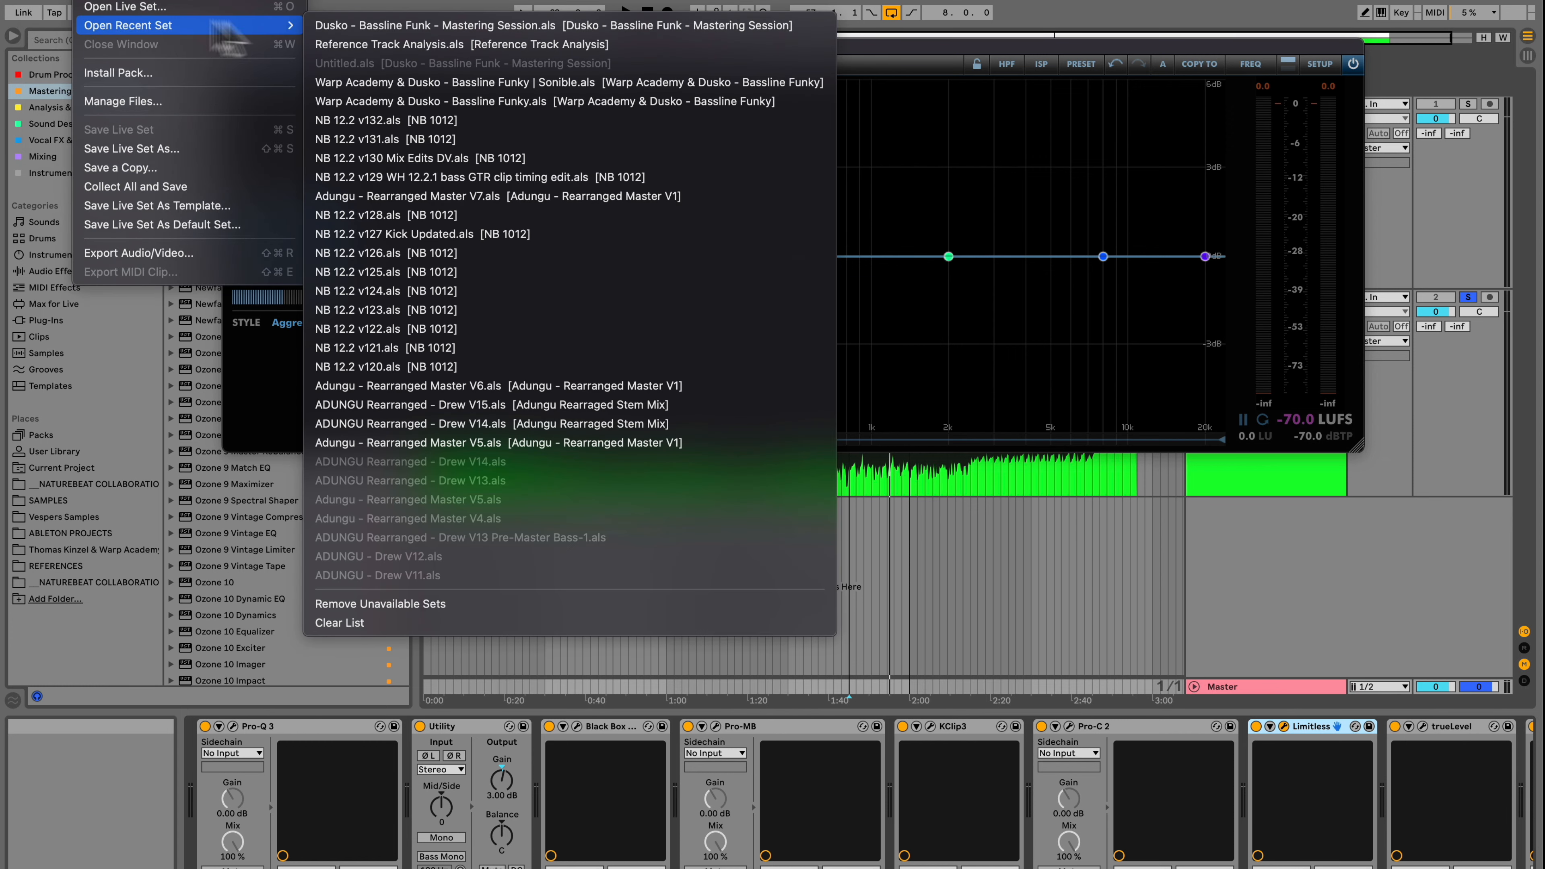
pyautogui.click(447, 45)
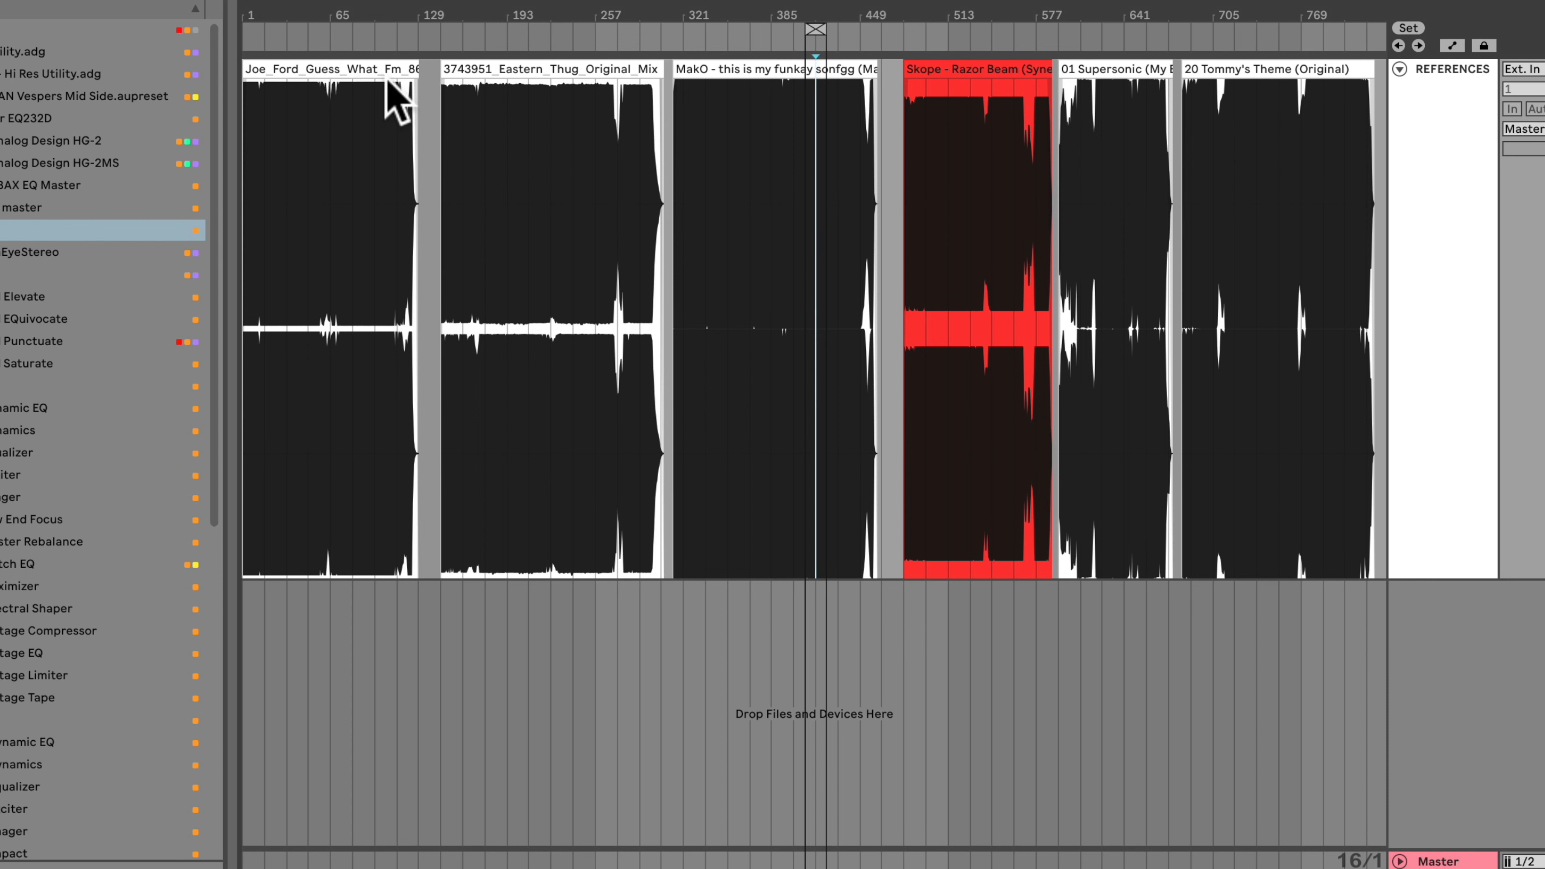
pyautogui.click(307, 66)
pyautogui.click(539, 67)
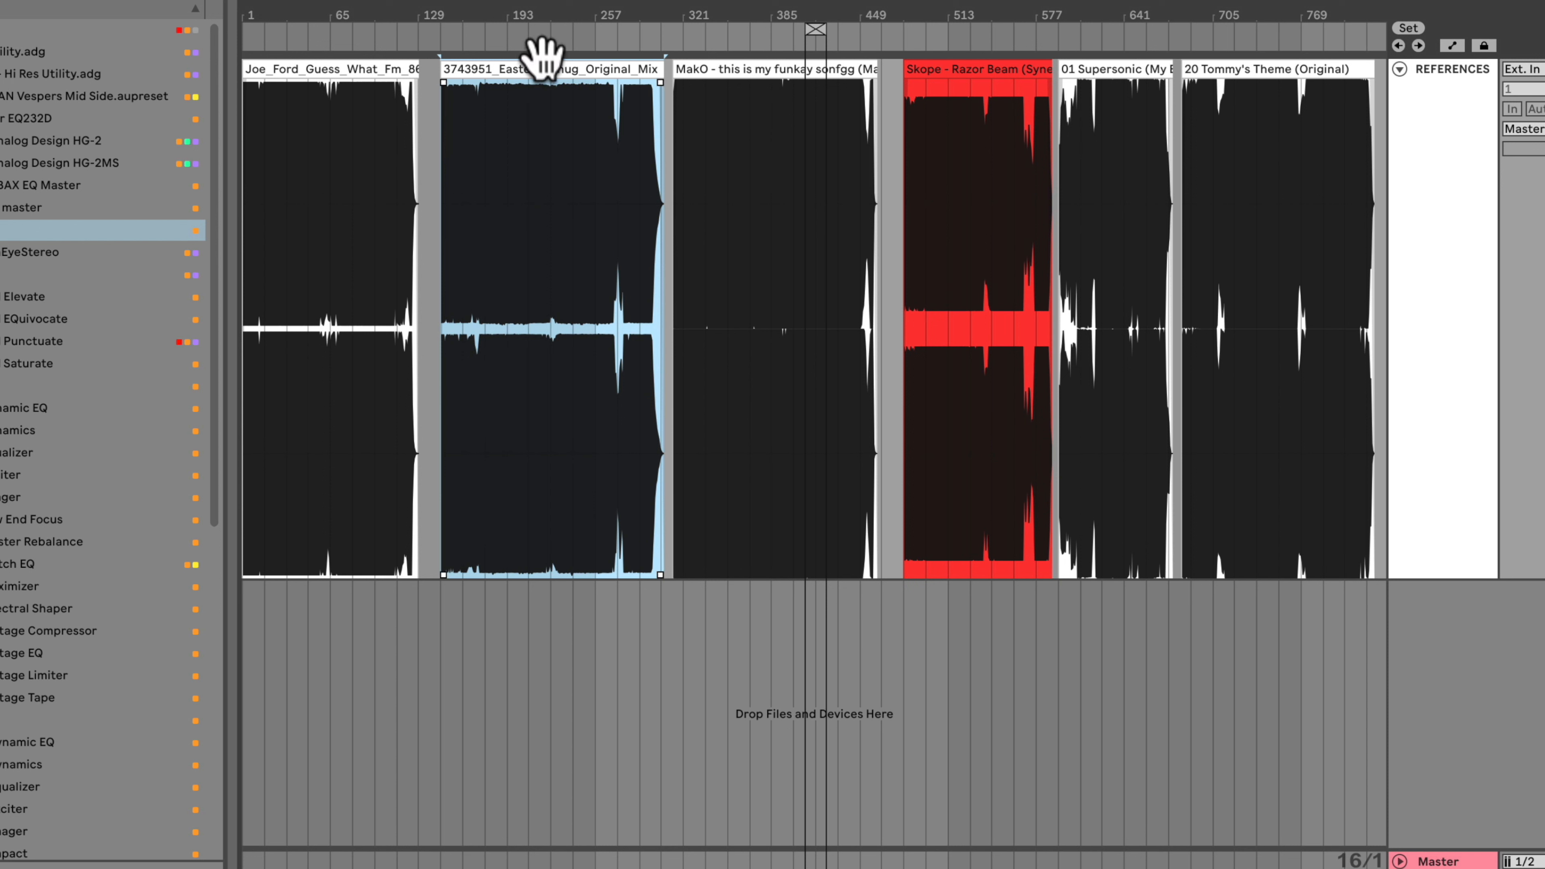
# - Select the MakO and 01 Supersonic reference clips one after the other to compare their waveforms
pyautogui.click(745, 68)
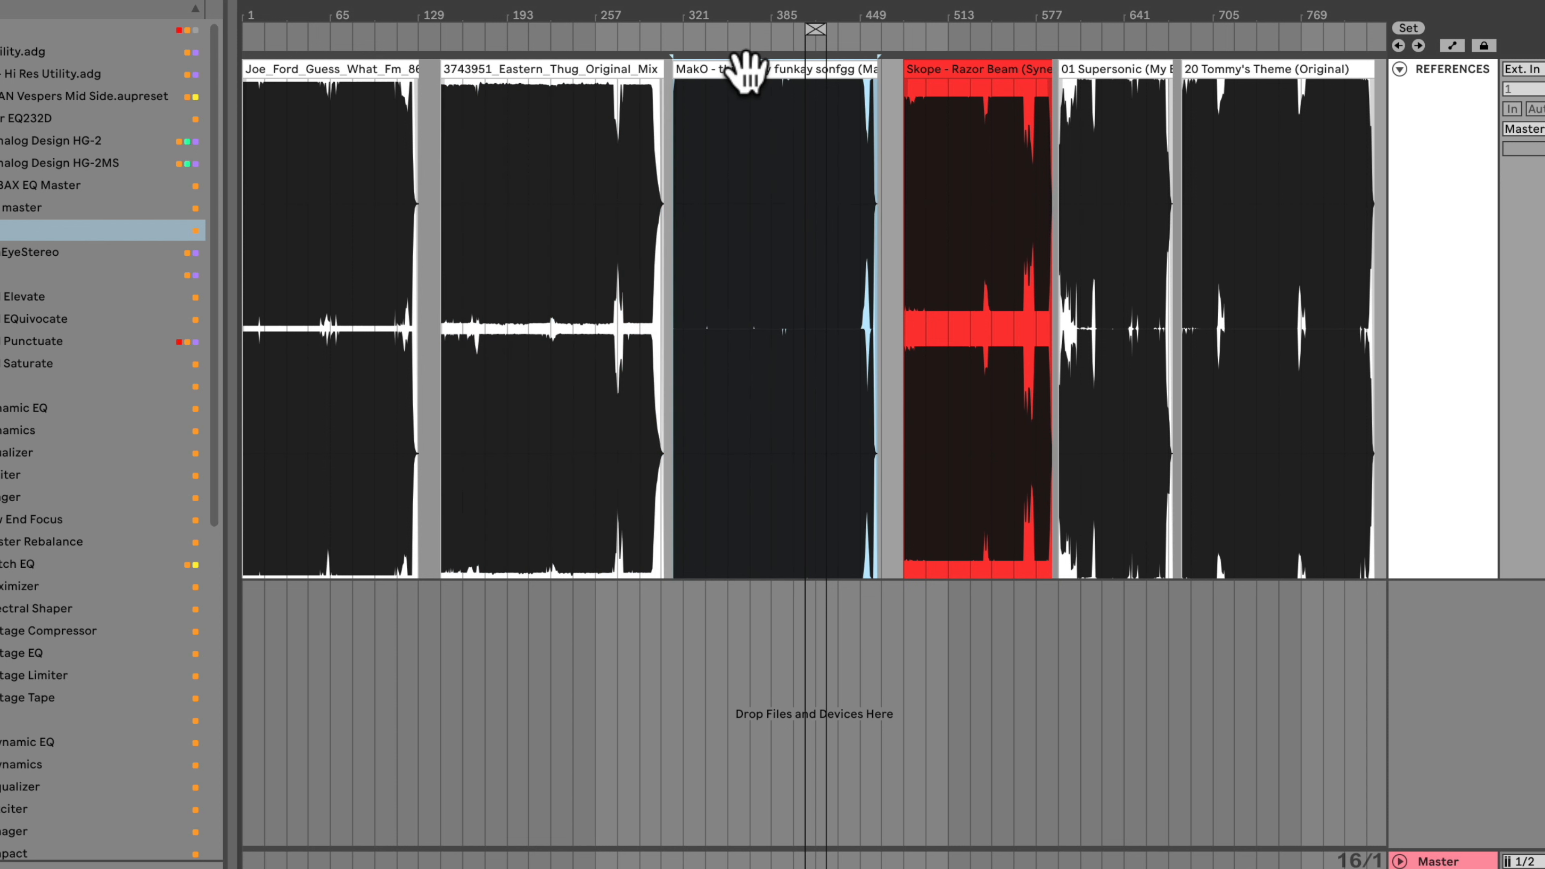
pyautogui.click(1130, 65)
pyautogui.moveTo(1144, 15)
pyautogui.mouseDown()
pyautogui.moveTo(1144, 149)
pyautogui.moveTo(1143, 26)
pyautogui.moveTo(1160, 24)
pyautogui.mouseUp()
pyautogui.moveTo(1320, 18)
pyautogui.mouseDown()
pyautogui.moveTo(1321, 92)
pyautogui.moveTo(1319, 35)
pyautogui.moveTo(1292, 24)
pyautogui.mouseUp()
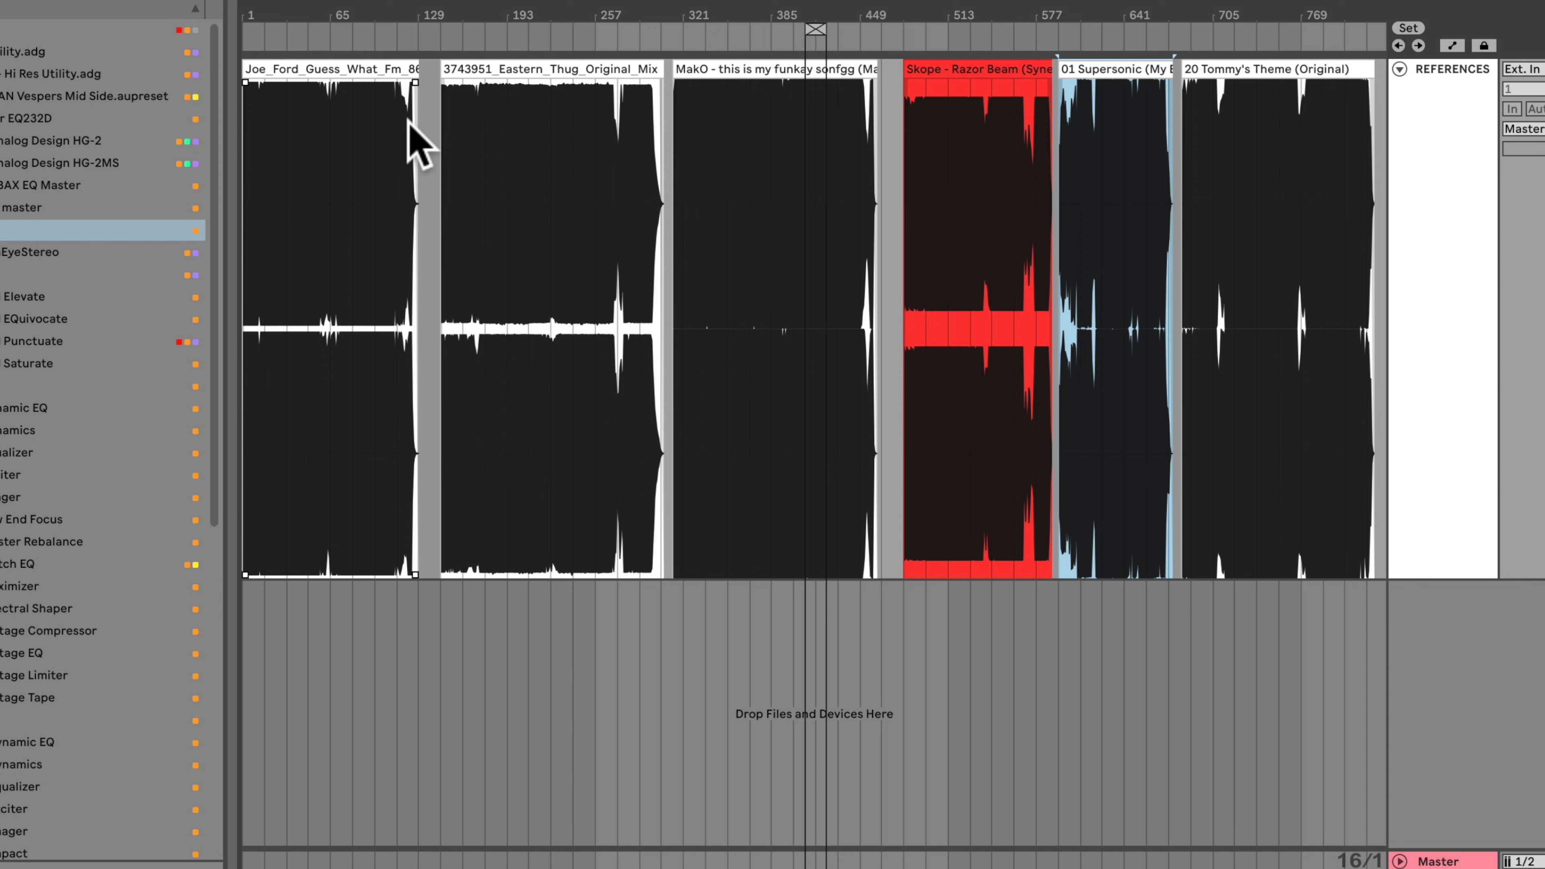
# - Try raising the clip gain of the Eastern Thug reference to about 0.25 dB, and reset it to 0.00 dB
pyautogui.click(569, 68)
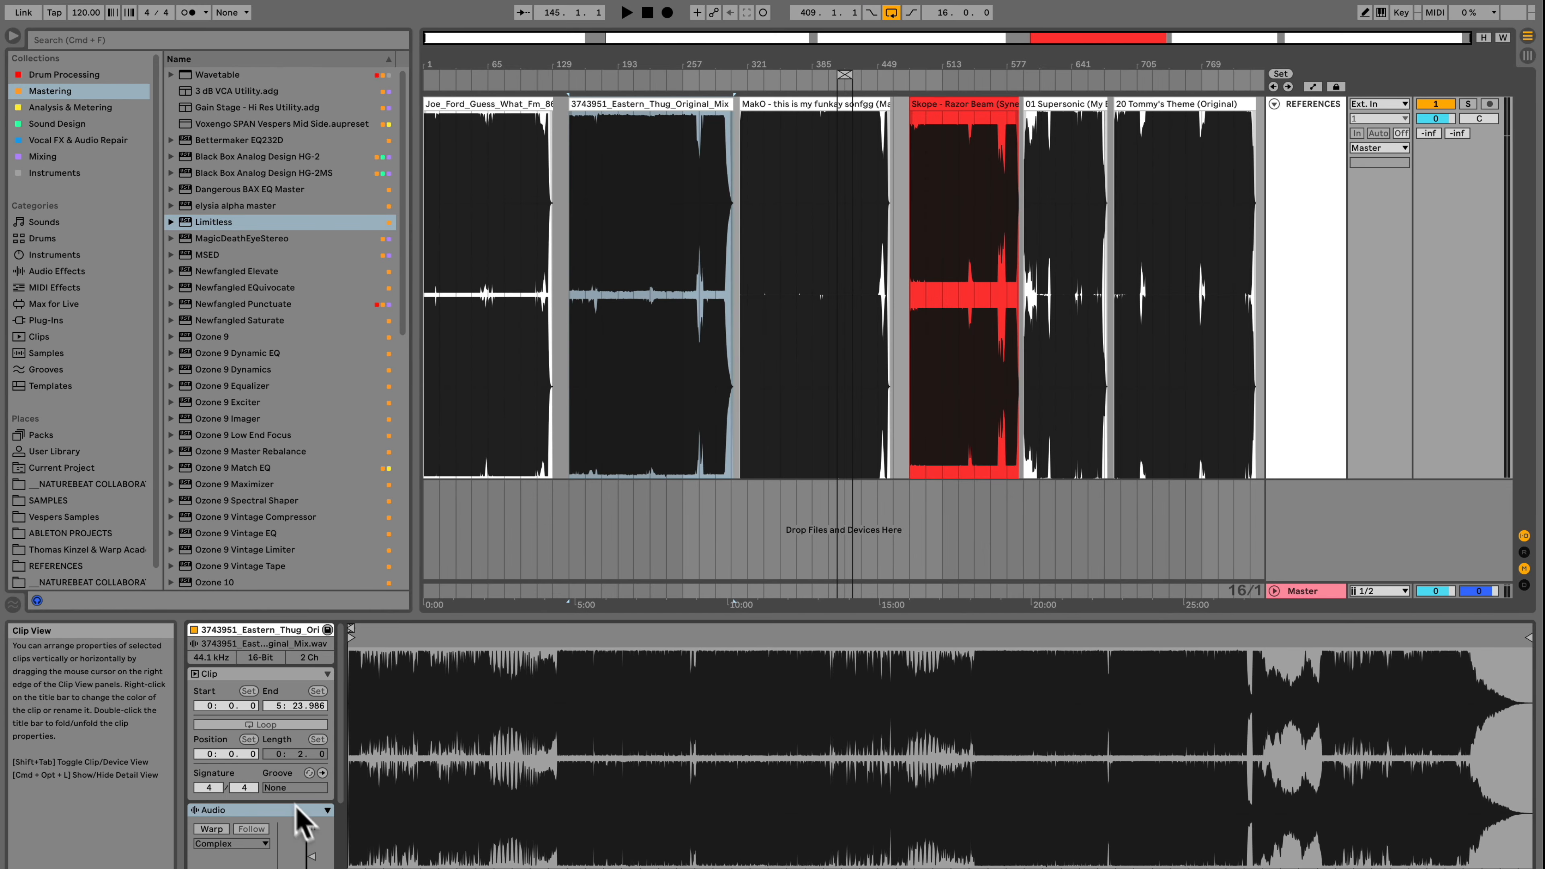
pyautogui.scroll(3, 318, 827)
pyautogui.moveTo(315, 766); pyautogui.dragTo(315, 762)
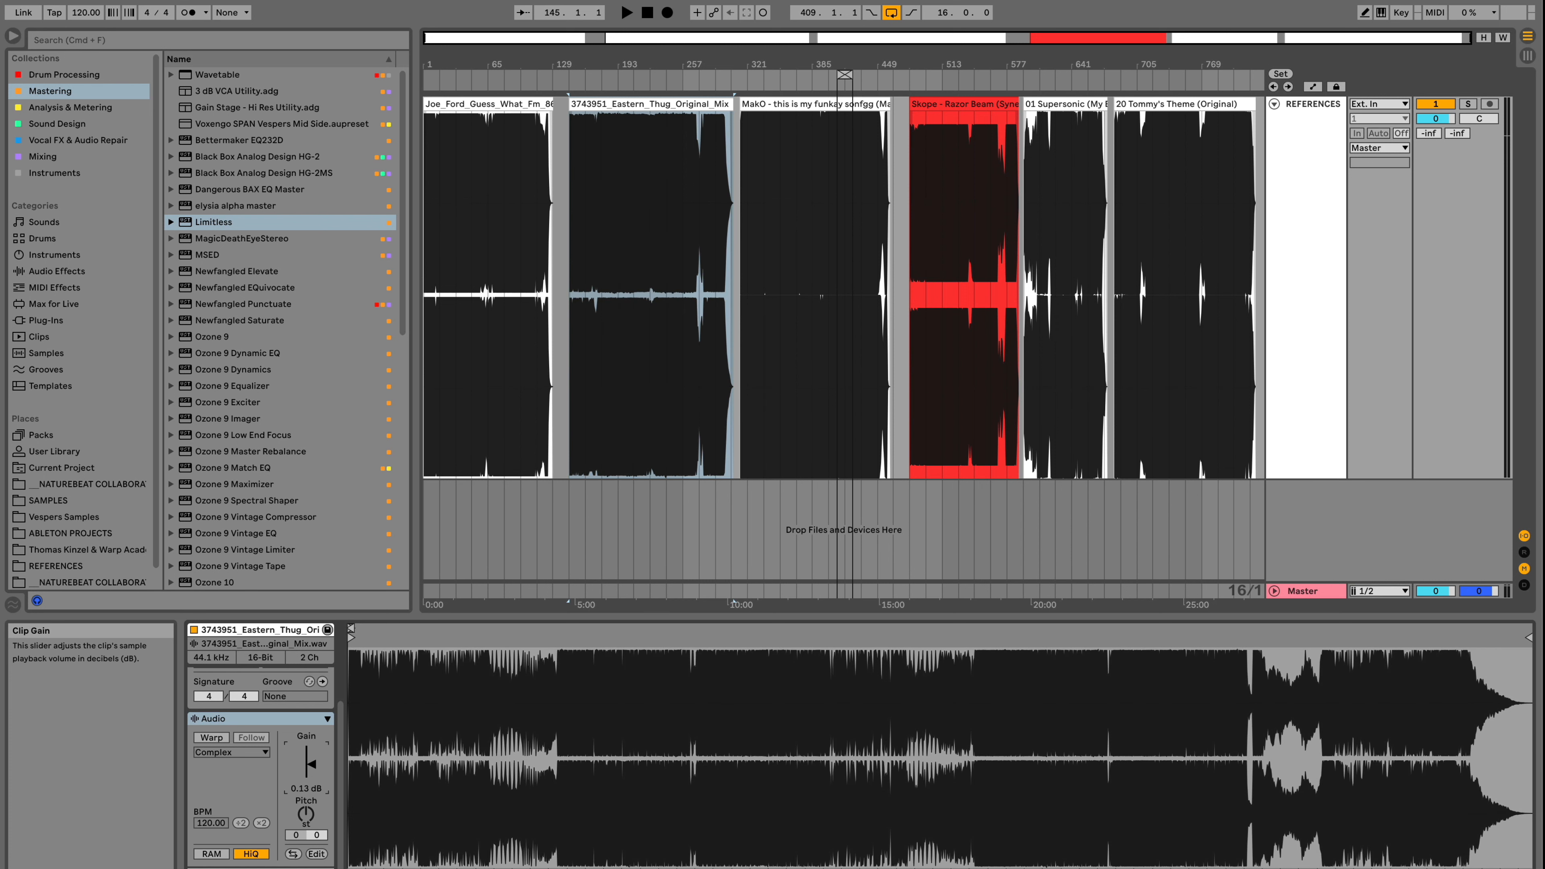
pyautogui.moveTo(315, 762); pyautogui.dragTo(315, 762)
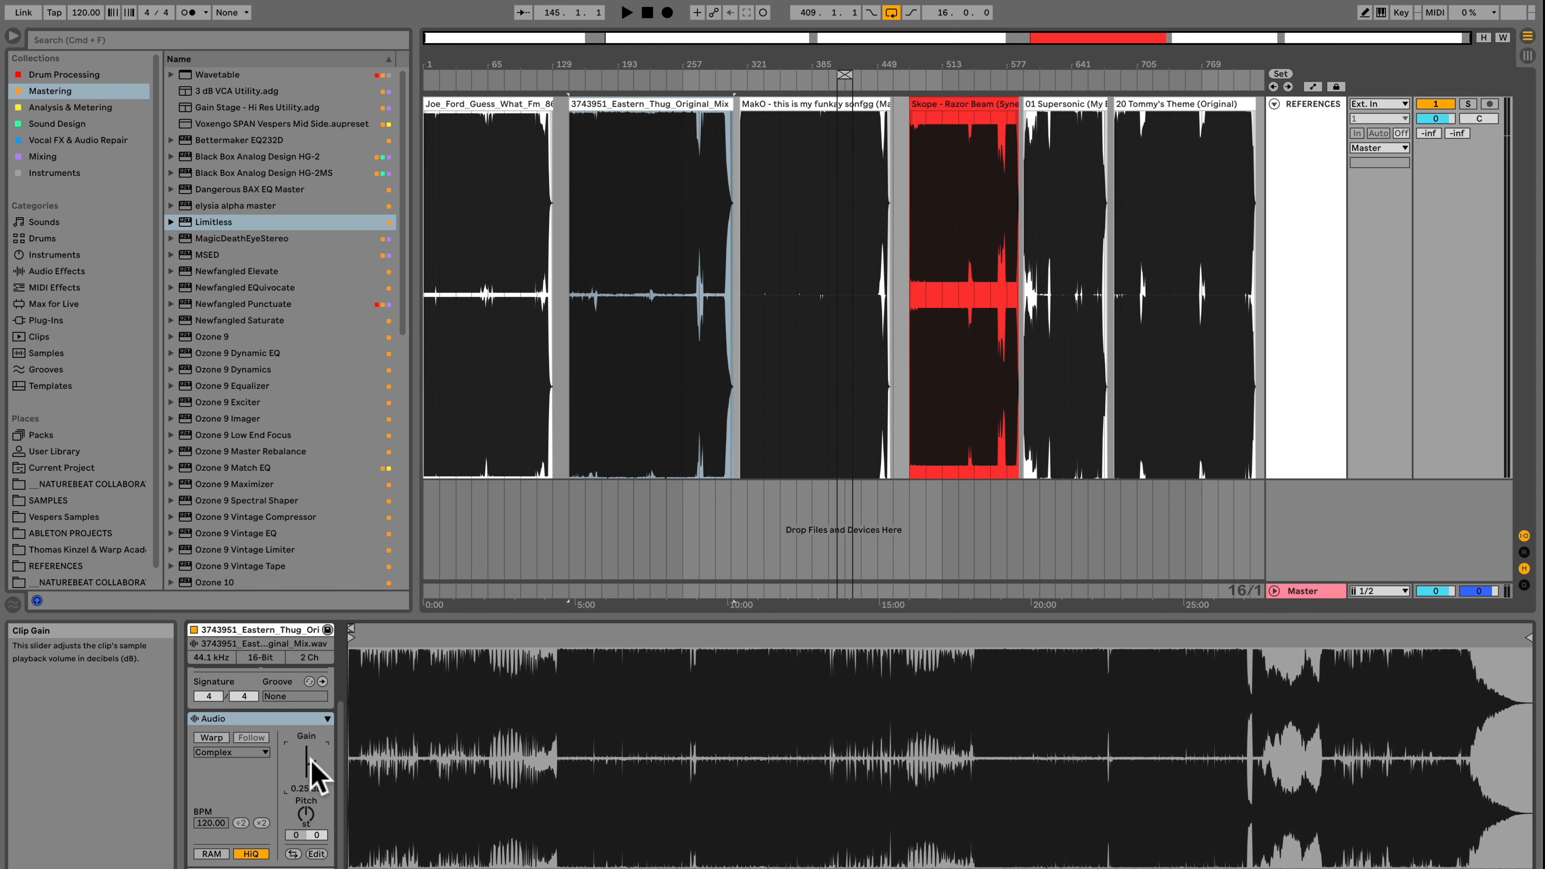
pyautogui.doubleClick(312, 763)
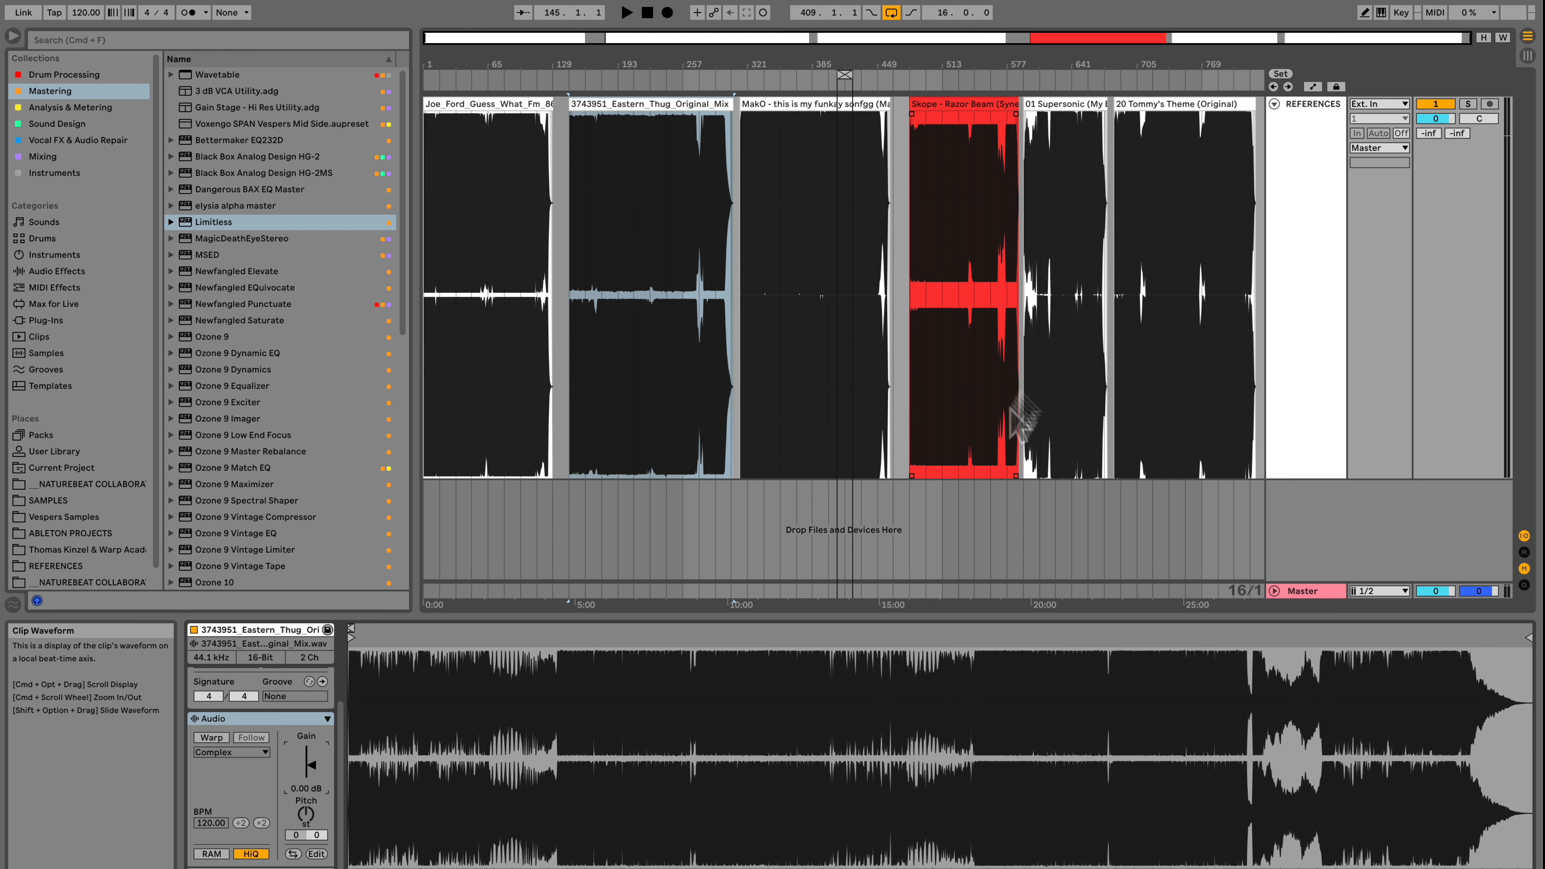
# - Try raising the clip gain of the Skope - Razor Beam reference by about 1.3 dB, and reset it to 0.00 dB
pyautogui.click(967, 105)
pyautogui.moveTo(980, 65); pyautogui.dragTo(981, 129)
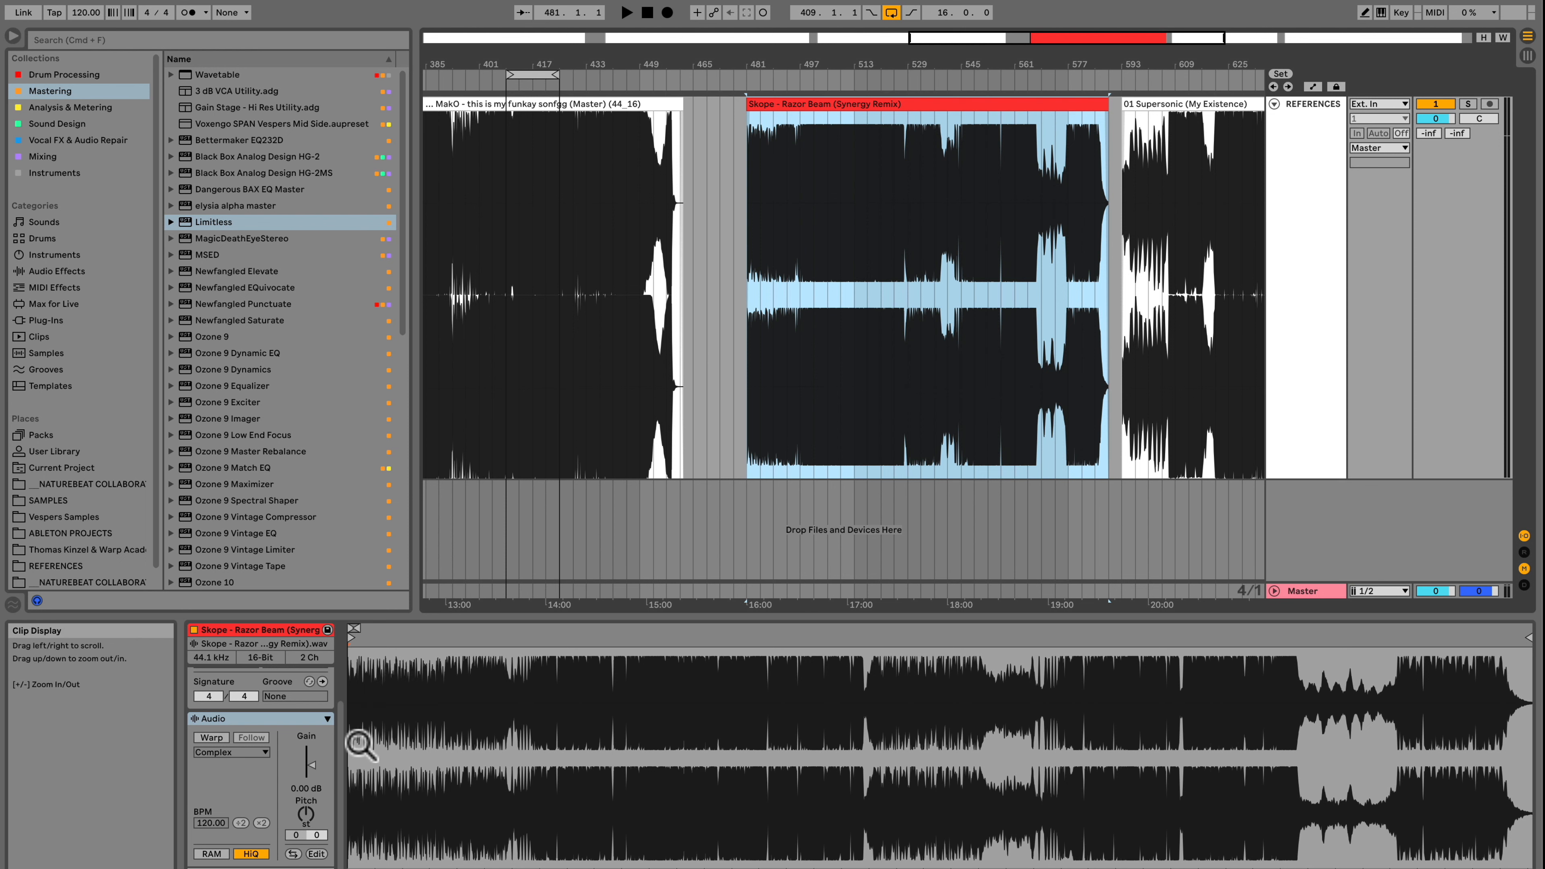
pyautogui.moveTo(310, 765); pyautogui.dragTo(310, 760)
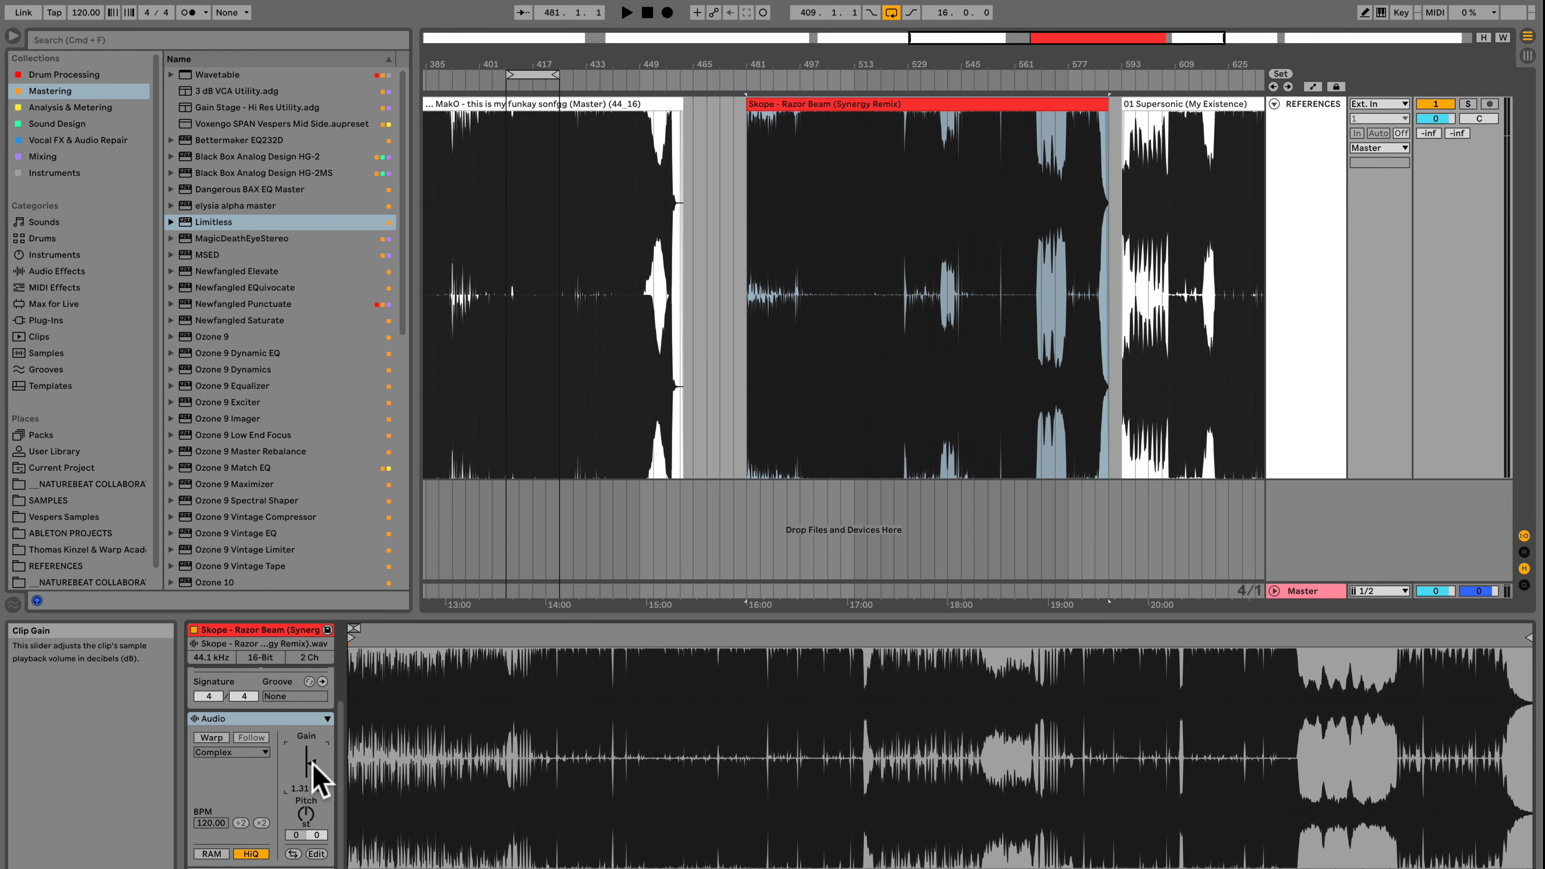
pyautogui.doubleClick(311, 762)
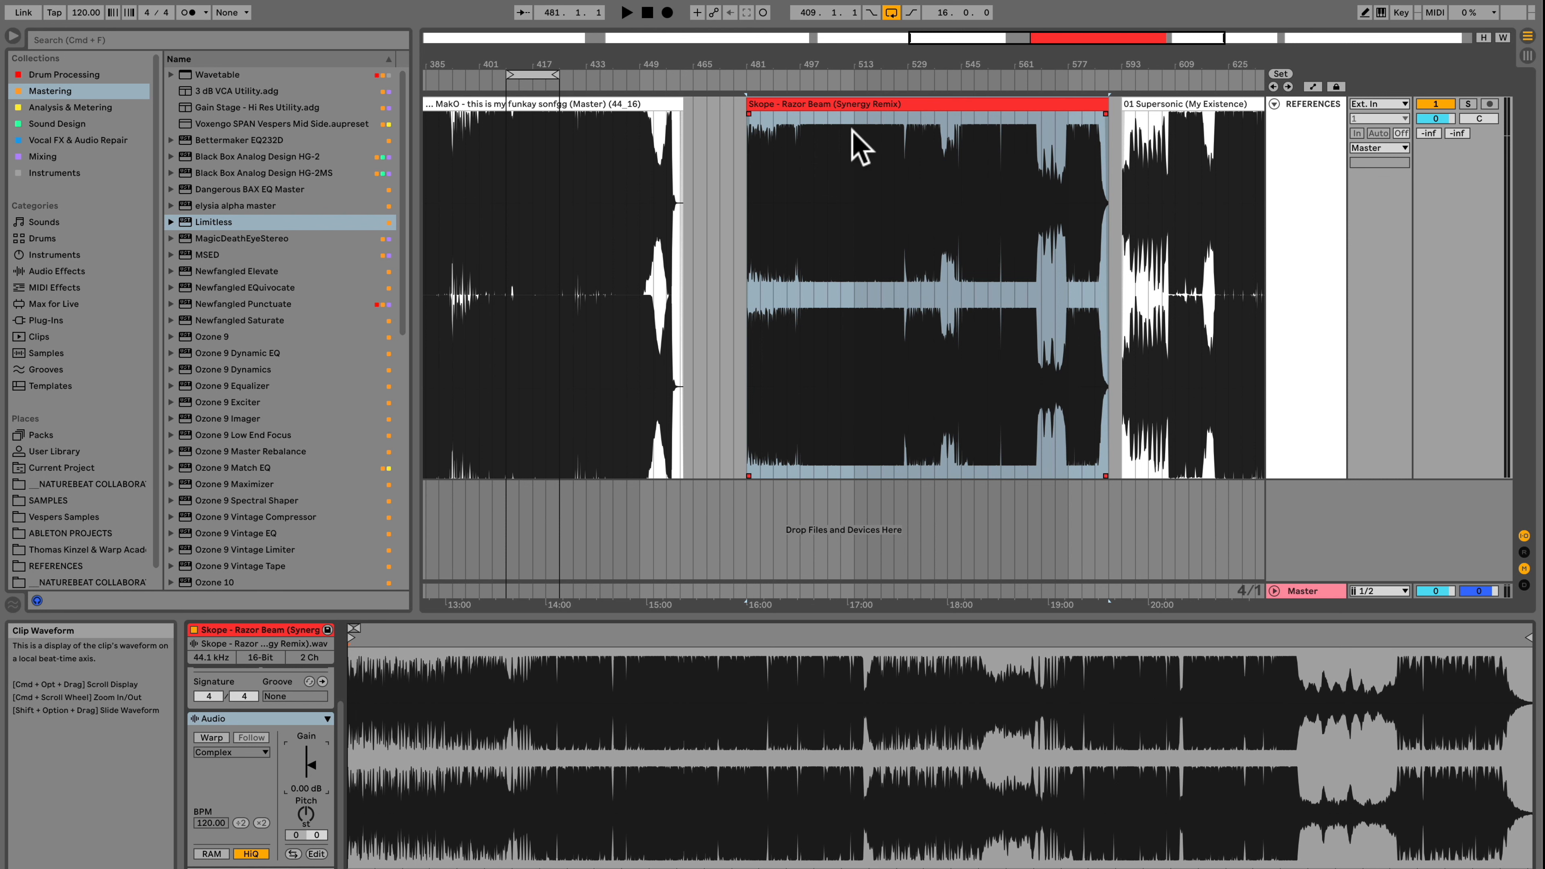
pyautogui.moveTo(849, 64); pyautogui.dragTo(849, 31)
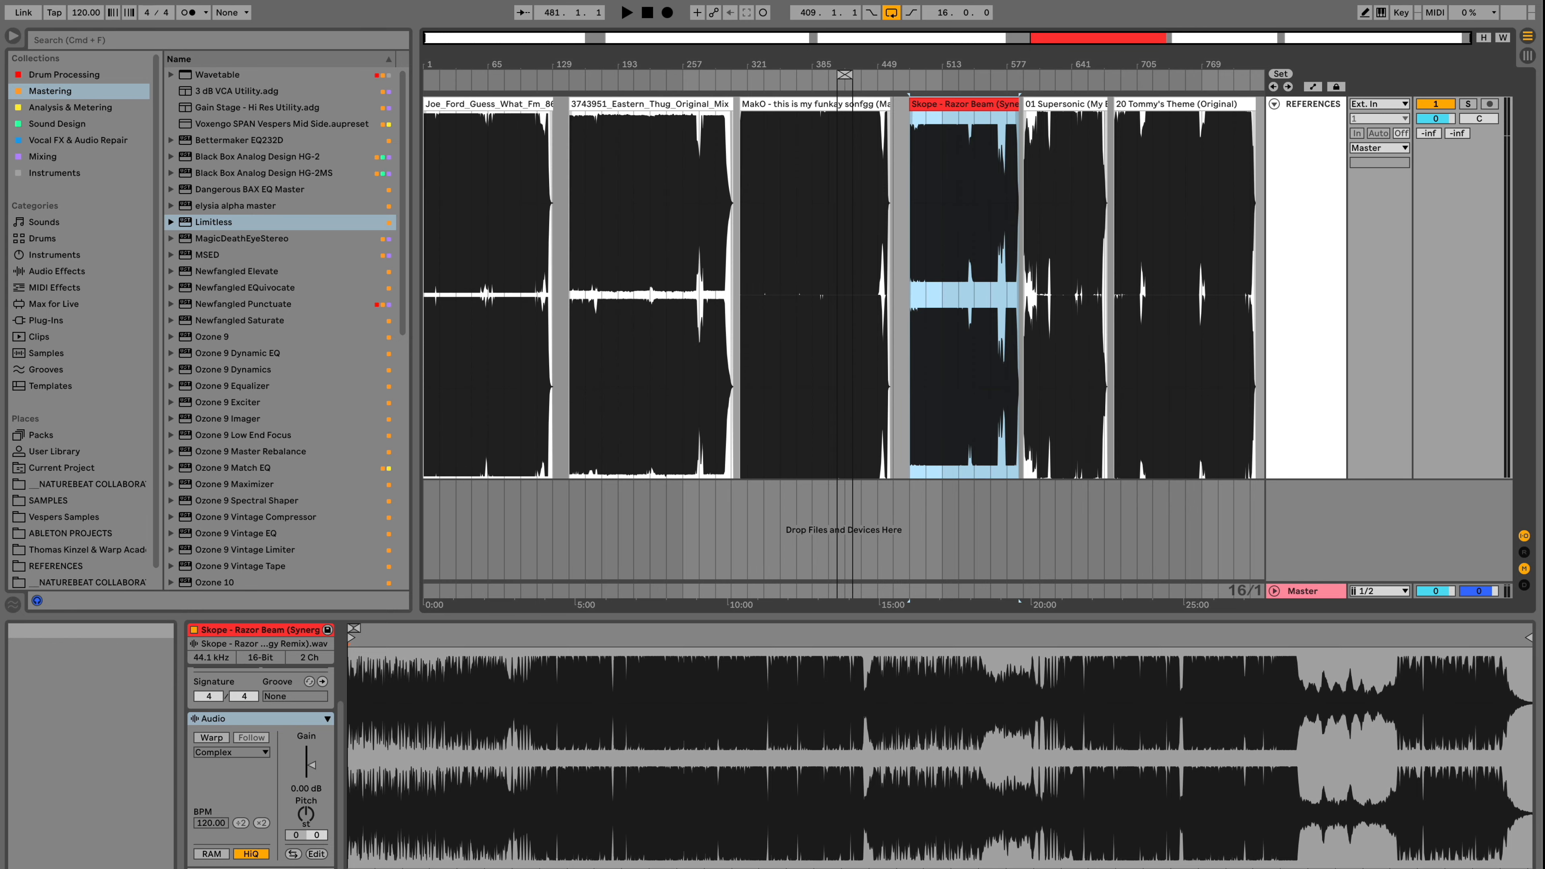
# - Reopen the Dusko - Bassline Funk mastering session and arrange the Limitless and trueLevel windows so both are readable
pyautogui.click(91, 0)
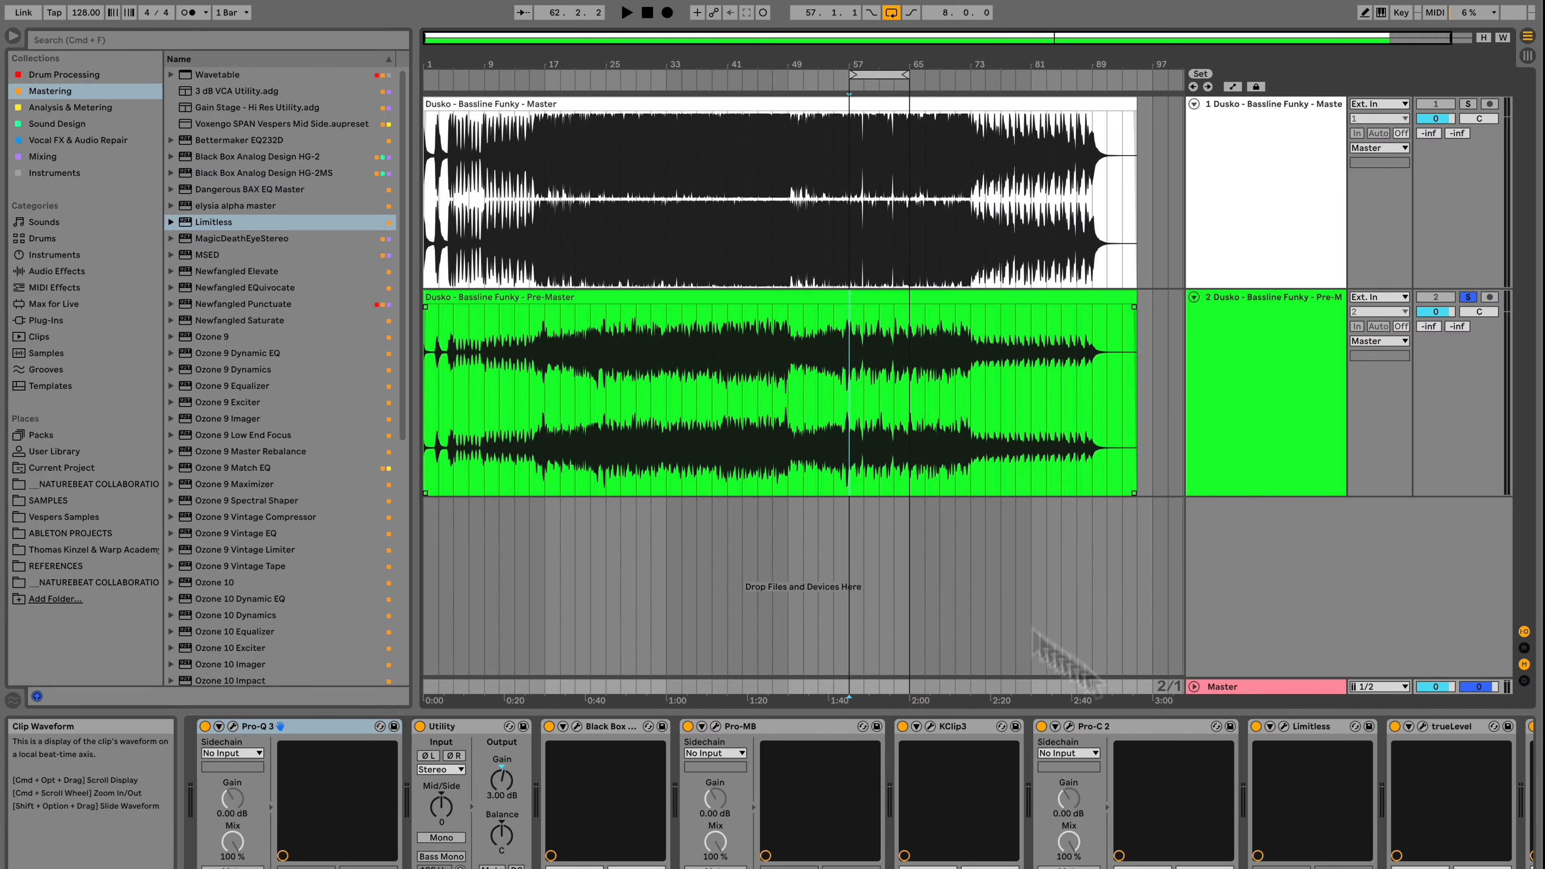
pyautogui.click(1284, 727)
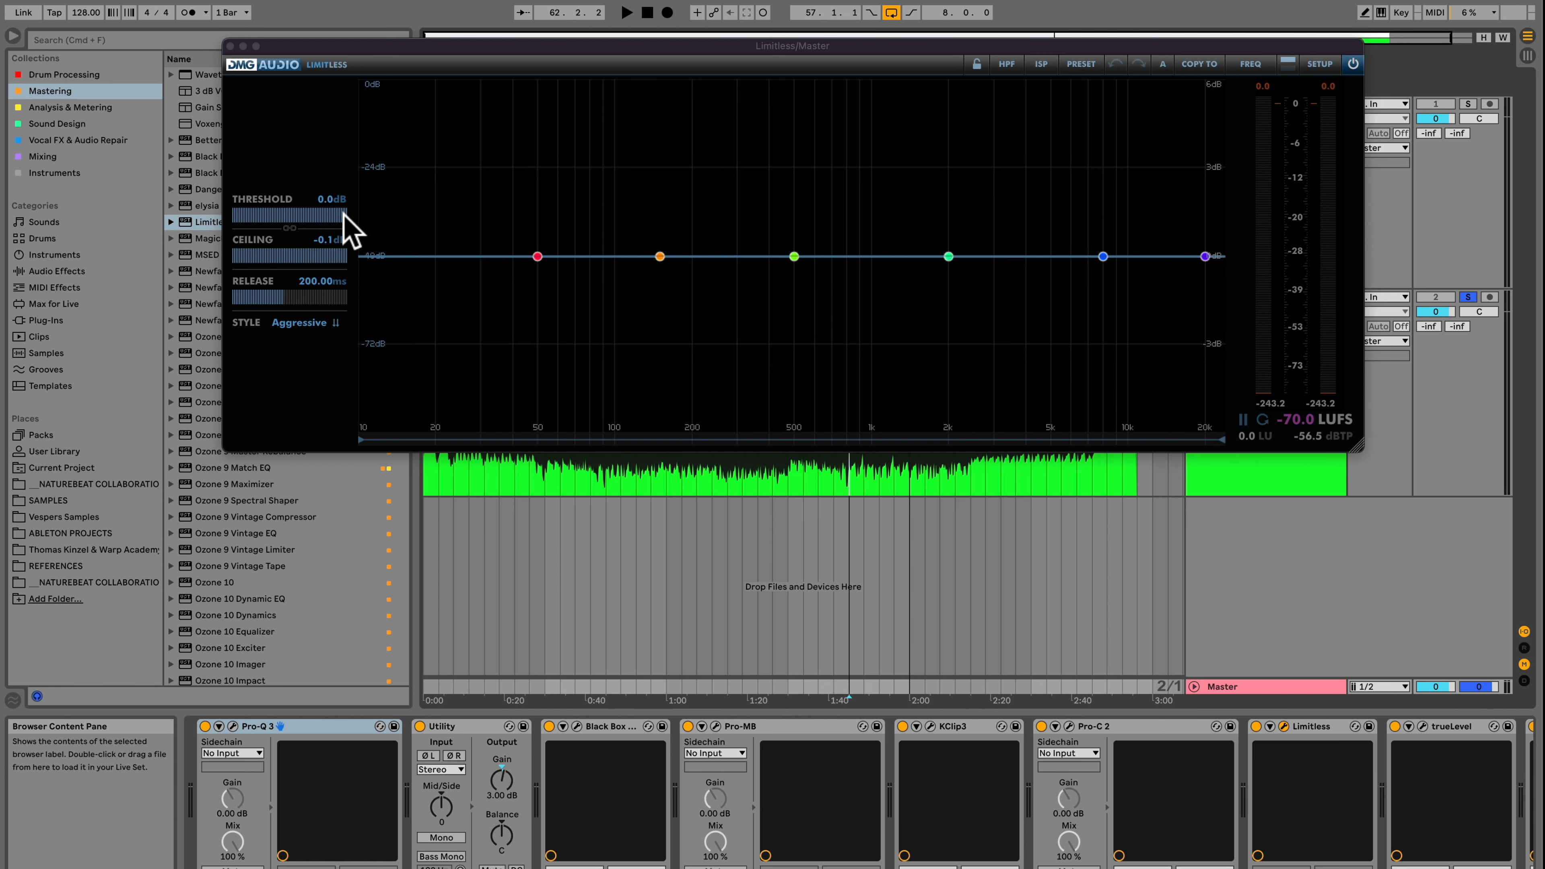
pyautogui.moveTo(462, 45); pyautogui.dragTo(242, 0)
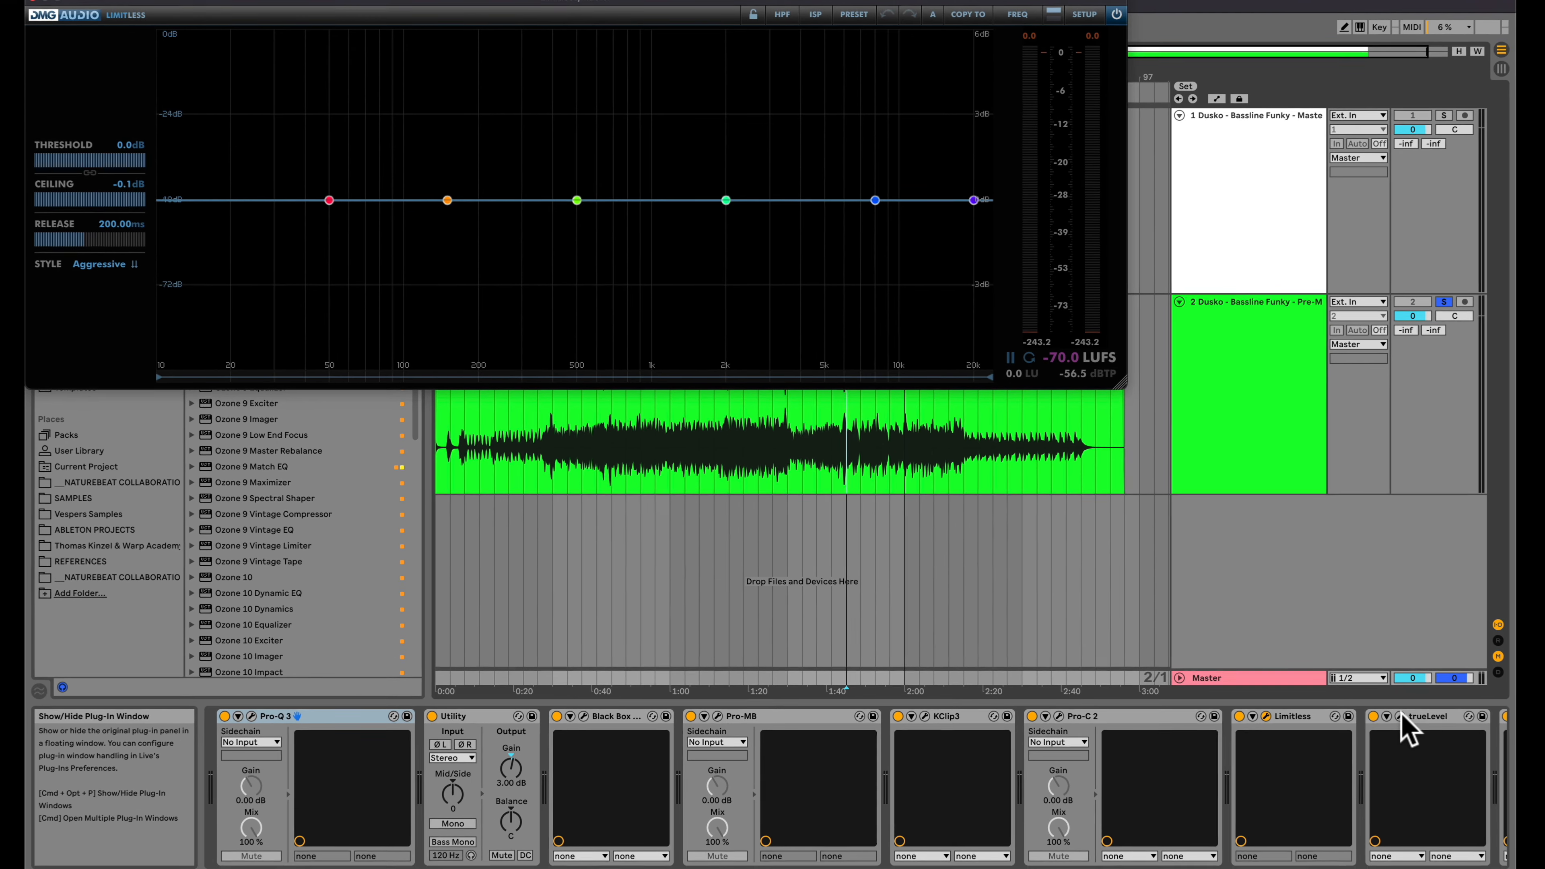
pyautogui.click(1420, 725)
pyautogui.moveTo(1131, 274); pyautogui.dragTo(1170, 298)
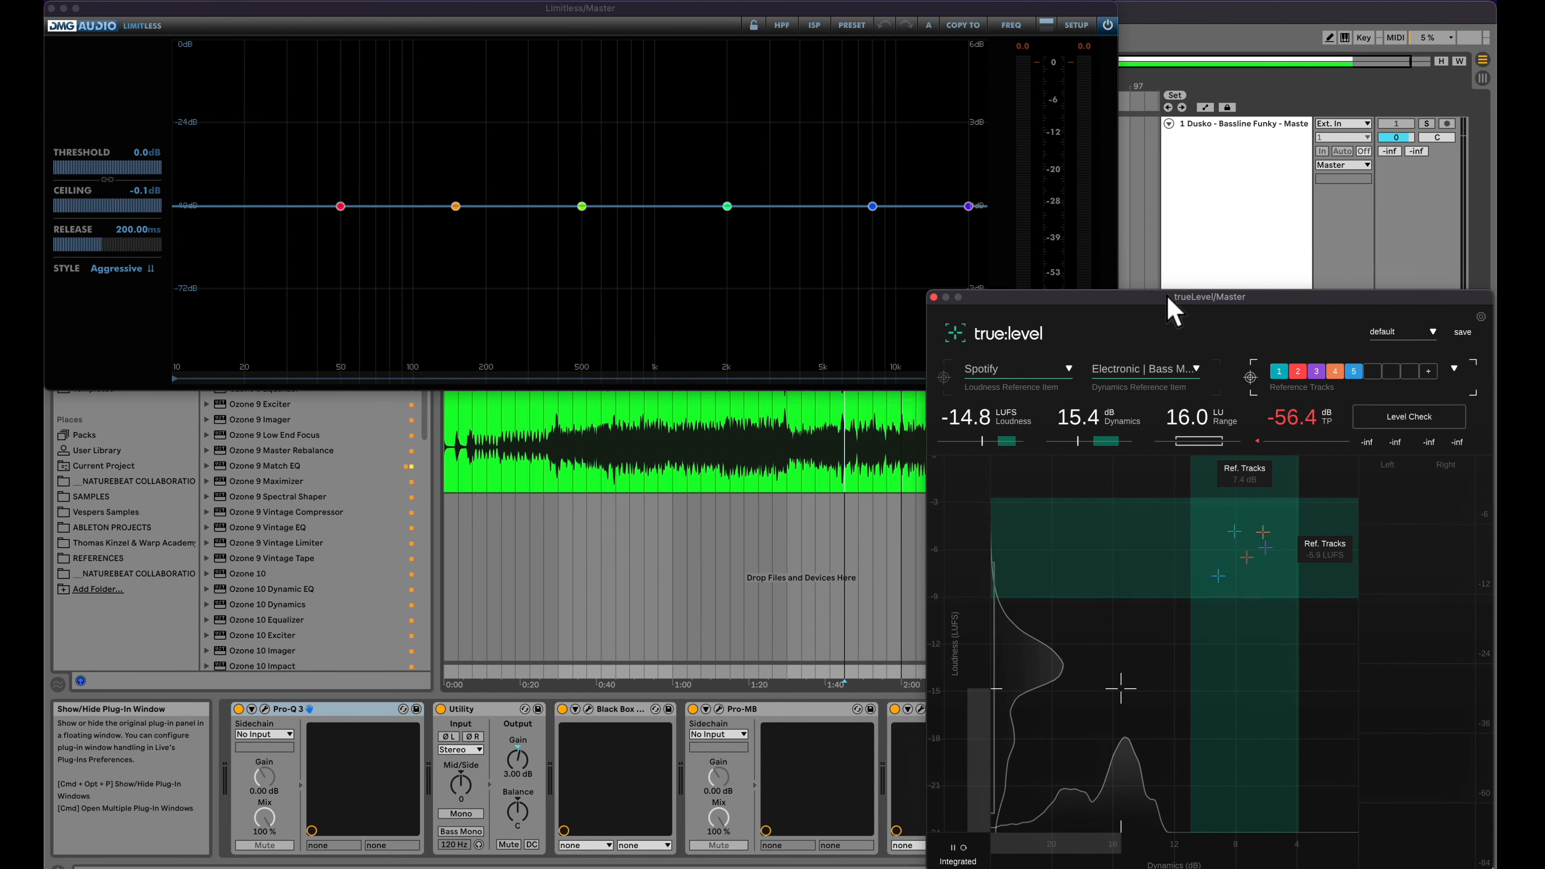
# - Reset the trueLevel measurement and lower the Limitless Threshold to -4.4 dB against the playing loop
pyautogui.click(964, 843)
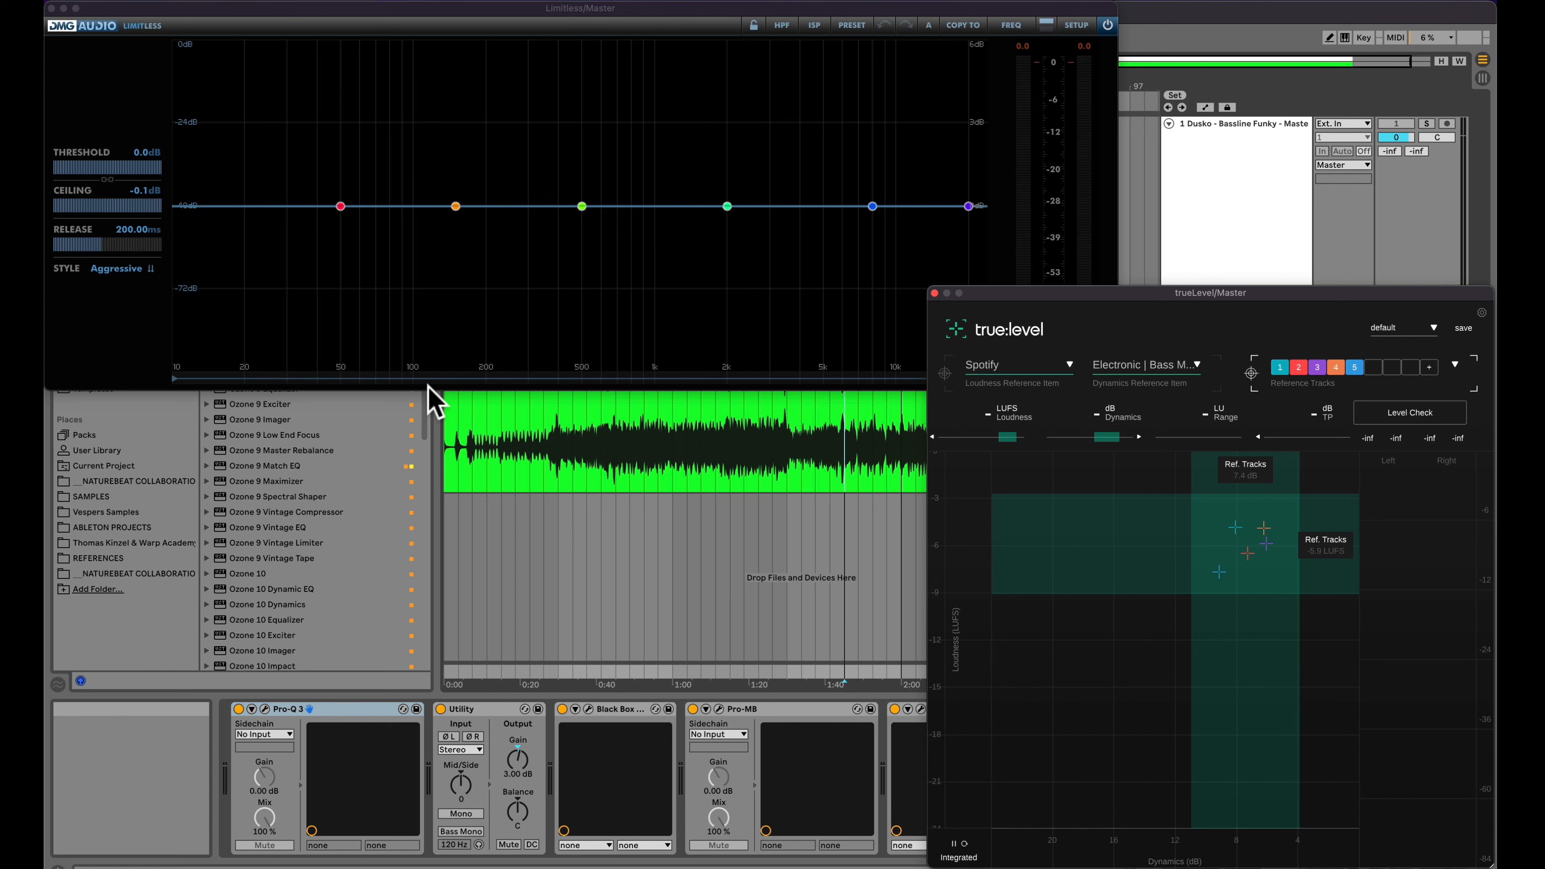
pyautogui.press('space')
pyautogui.click(161, 169)
pyautogui.moveTo(161, 171); pyautogui.dragTo(121, 172)
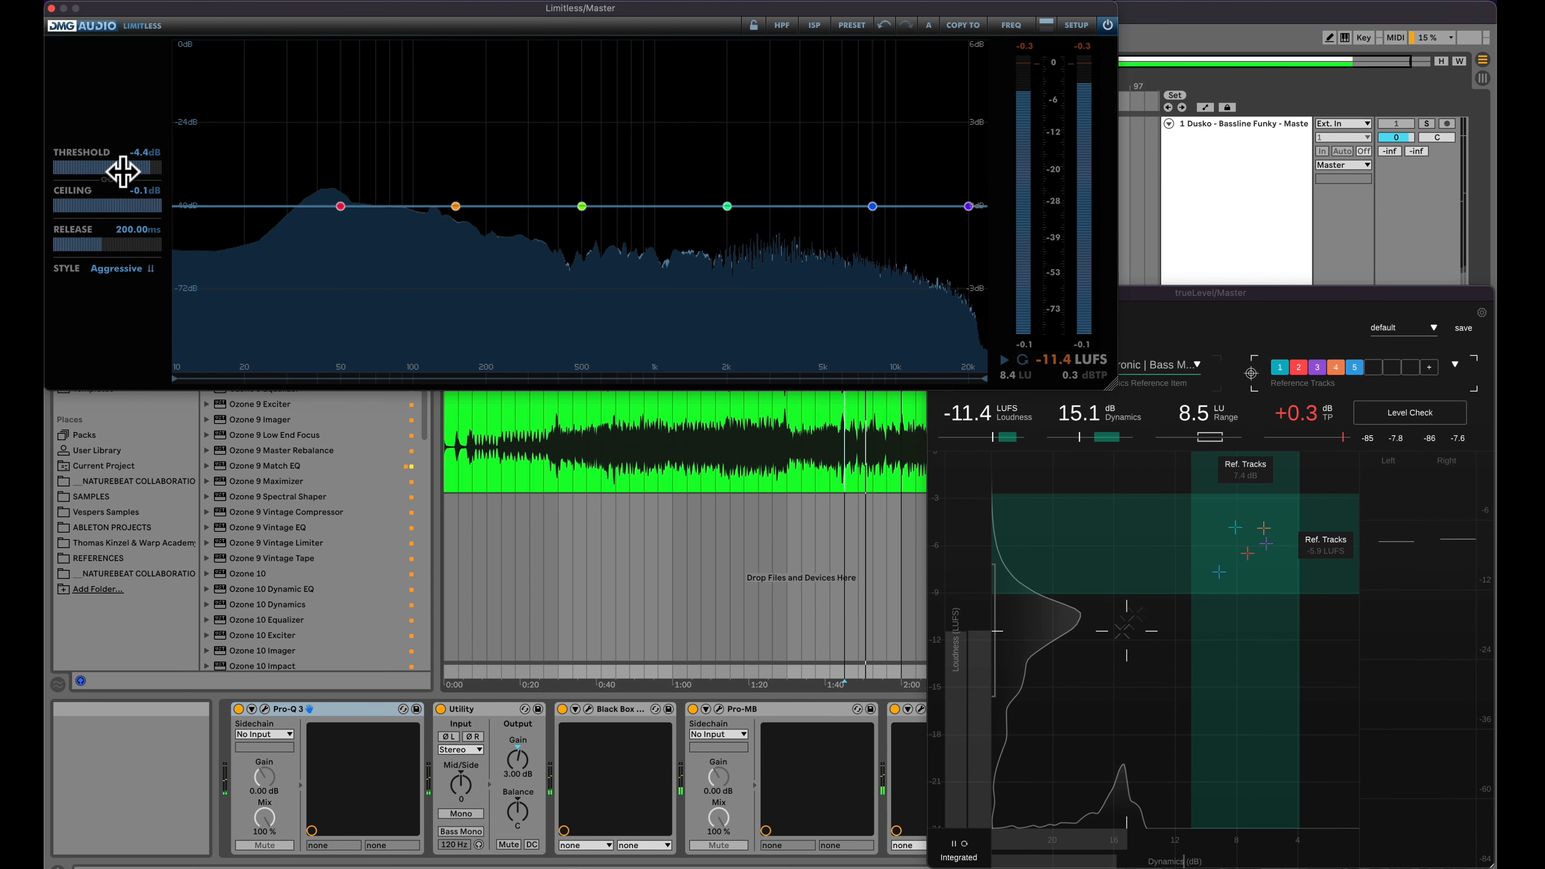
pyautogui.press('space')
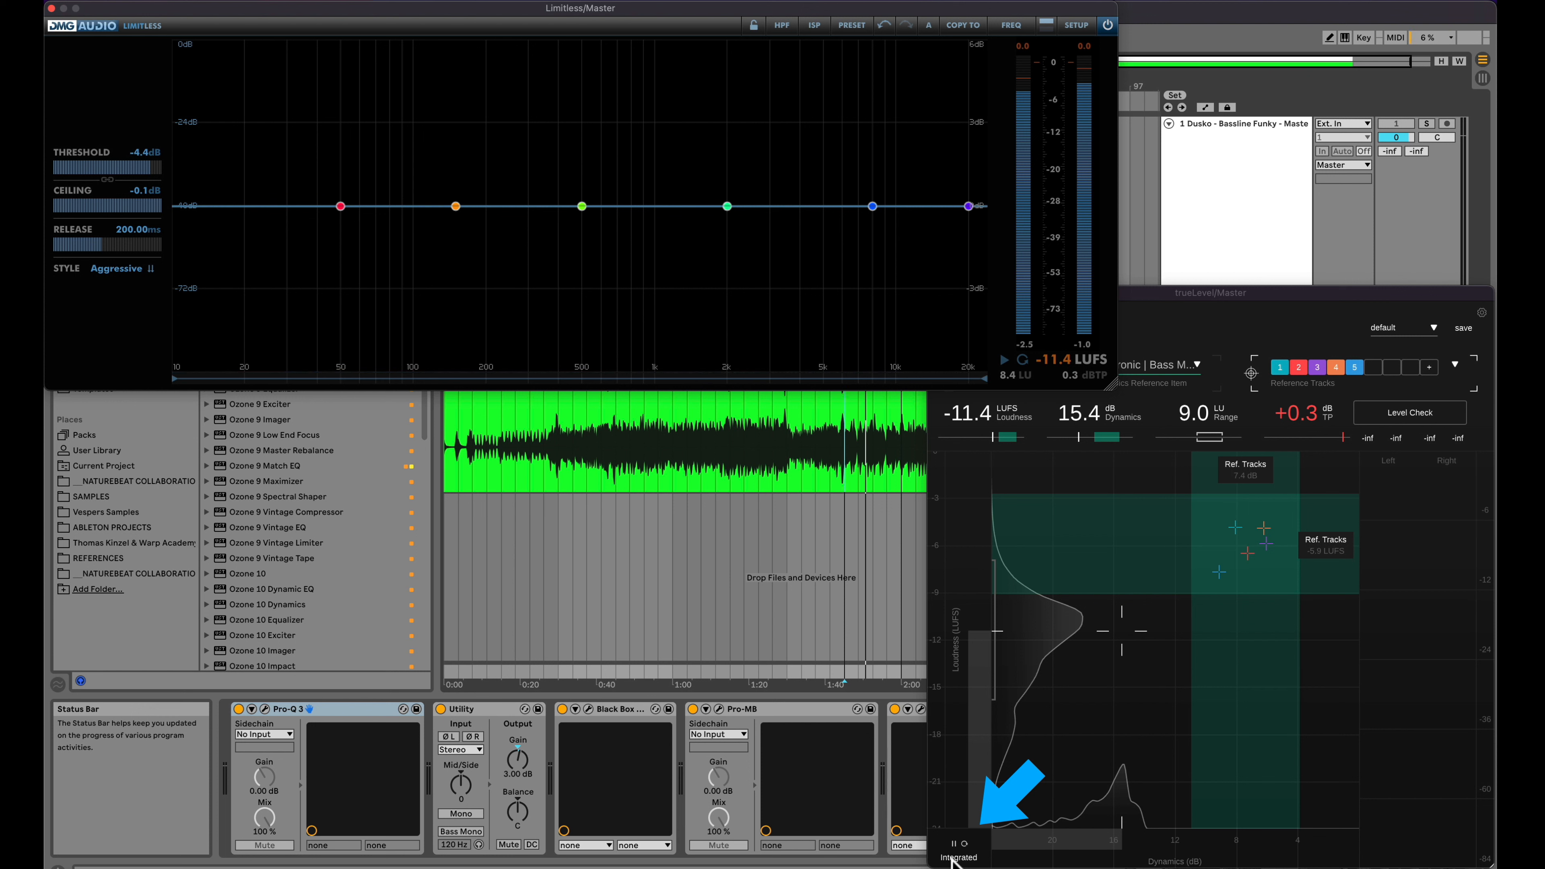
# - Switch trueLevel to Short-Term measurement and lower the Limitless Threshold to -7.1 dB against the playing loop
pyautogui.click(953, 858)
pyautogui.click(952, 858)
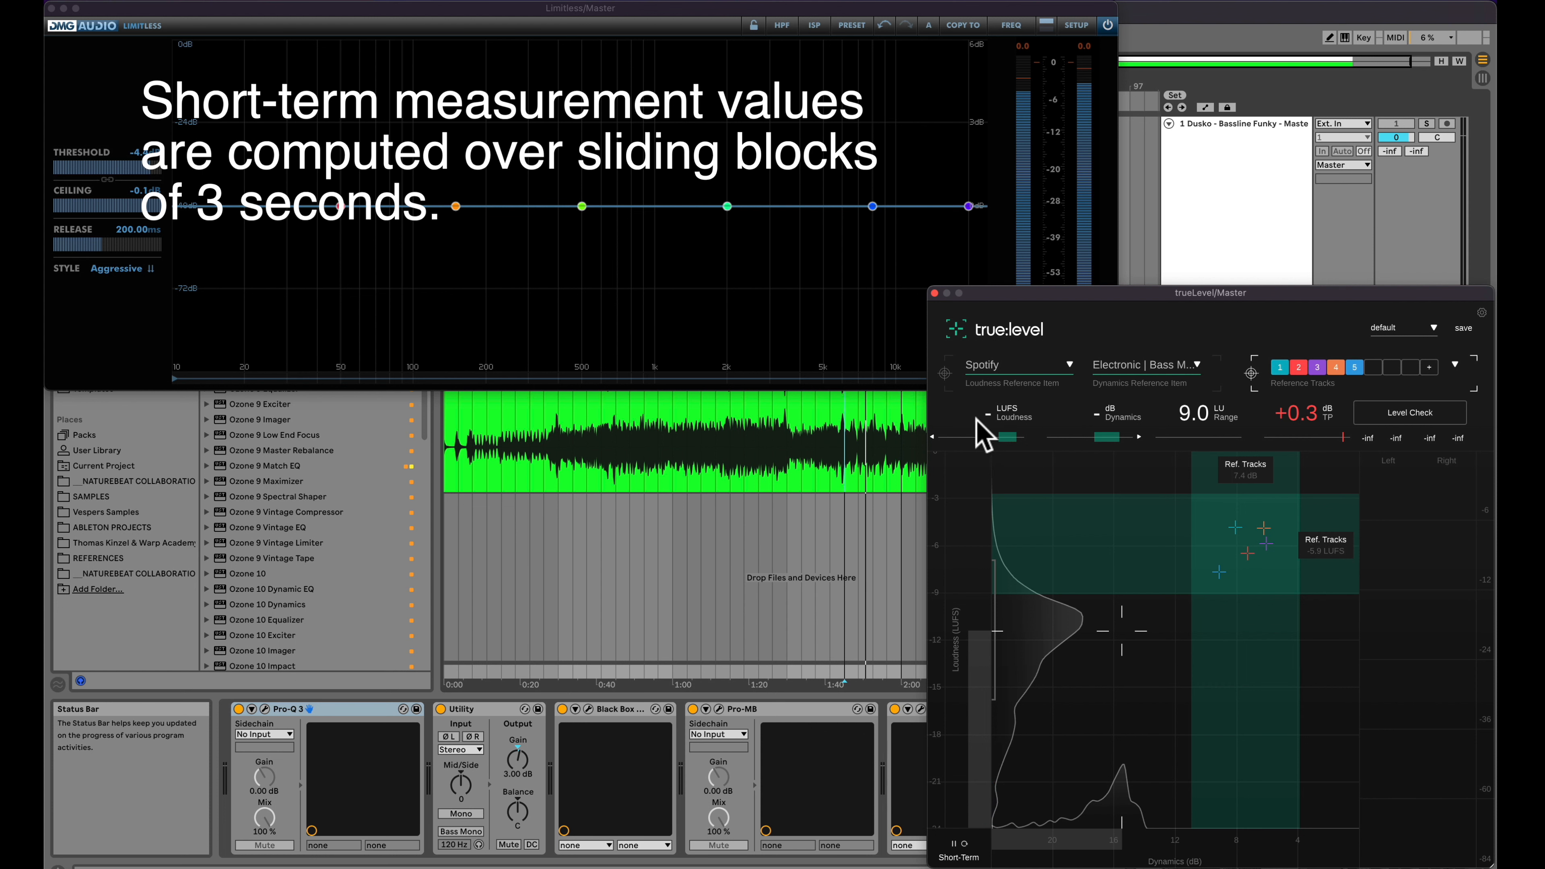
pyautogui.press('space')
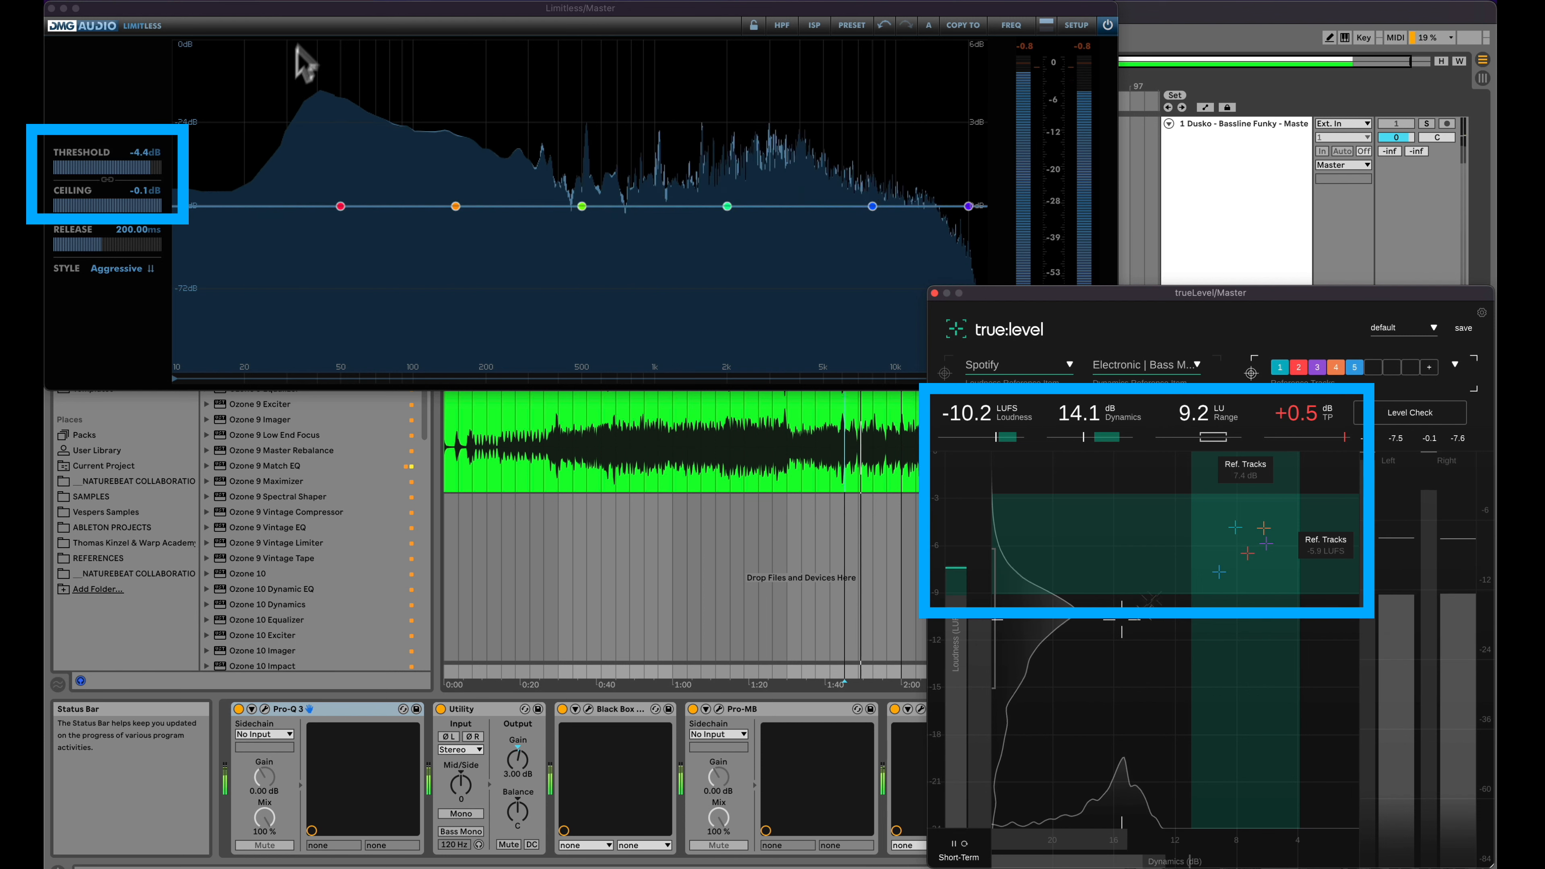
pyautogui.click(327, 24)
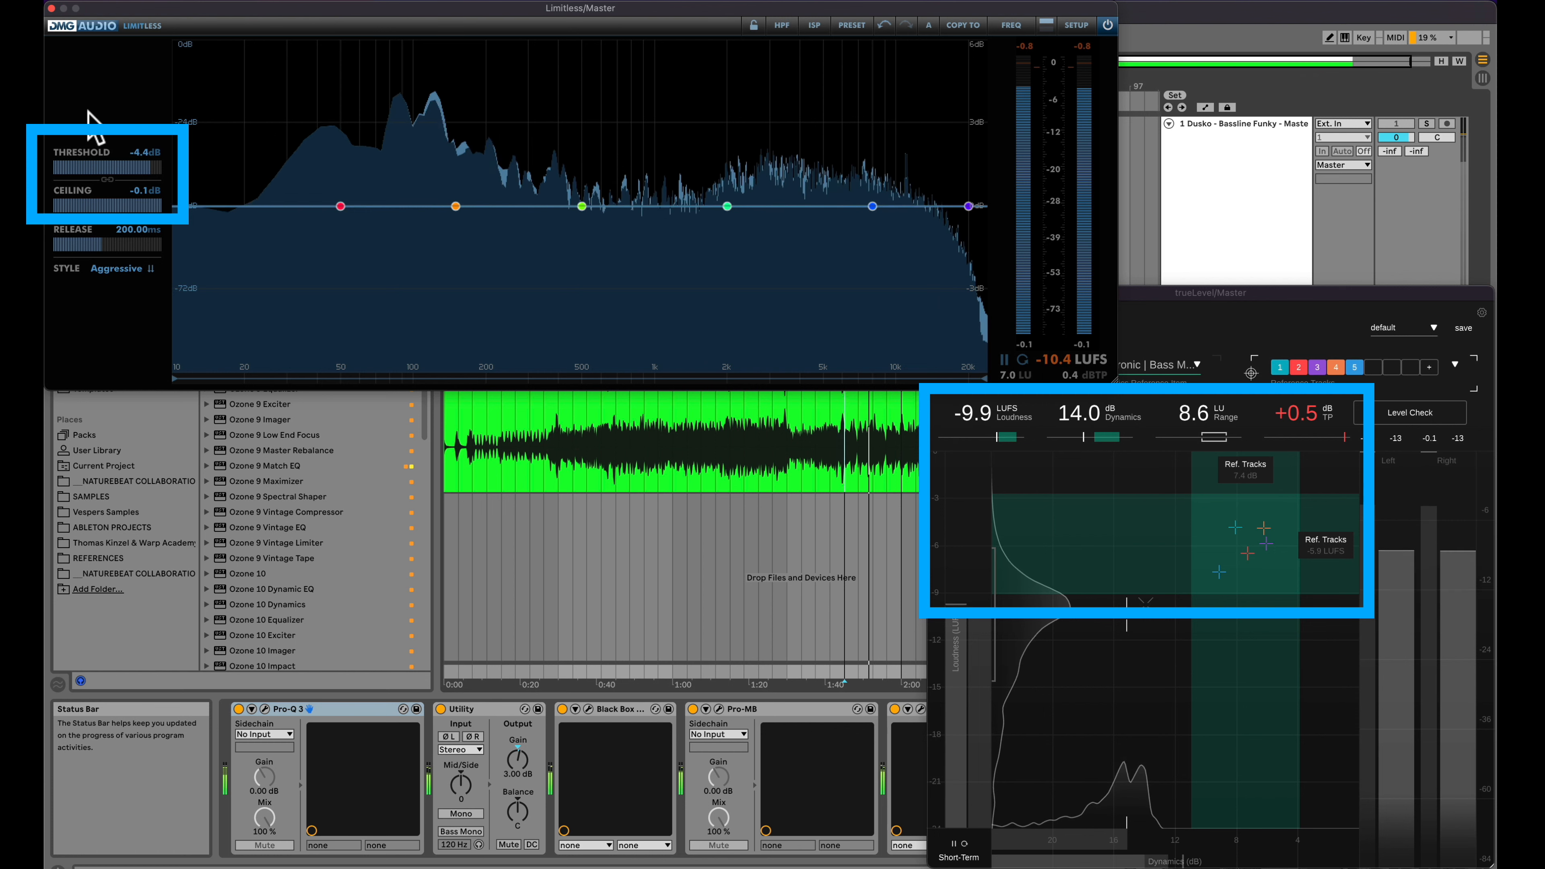
pyautogui.moveTo(146, 167); pyautogui.dragTo(130, 173)
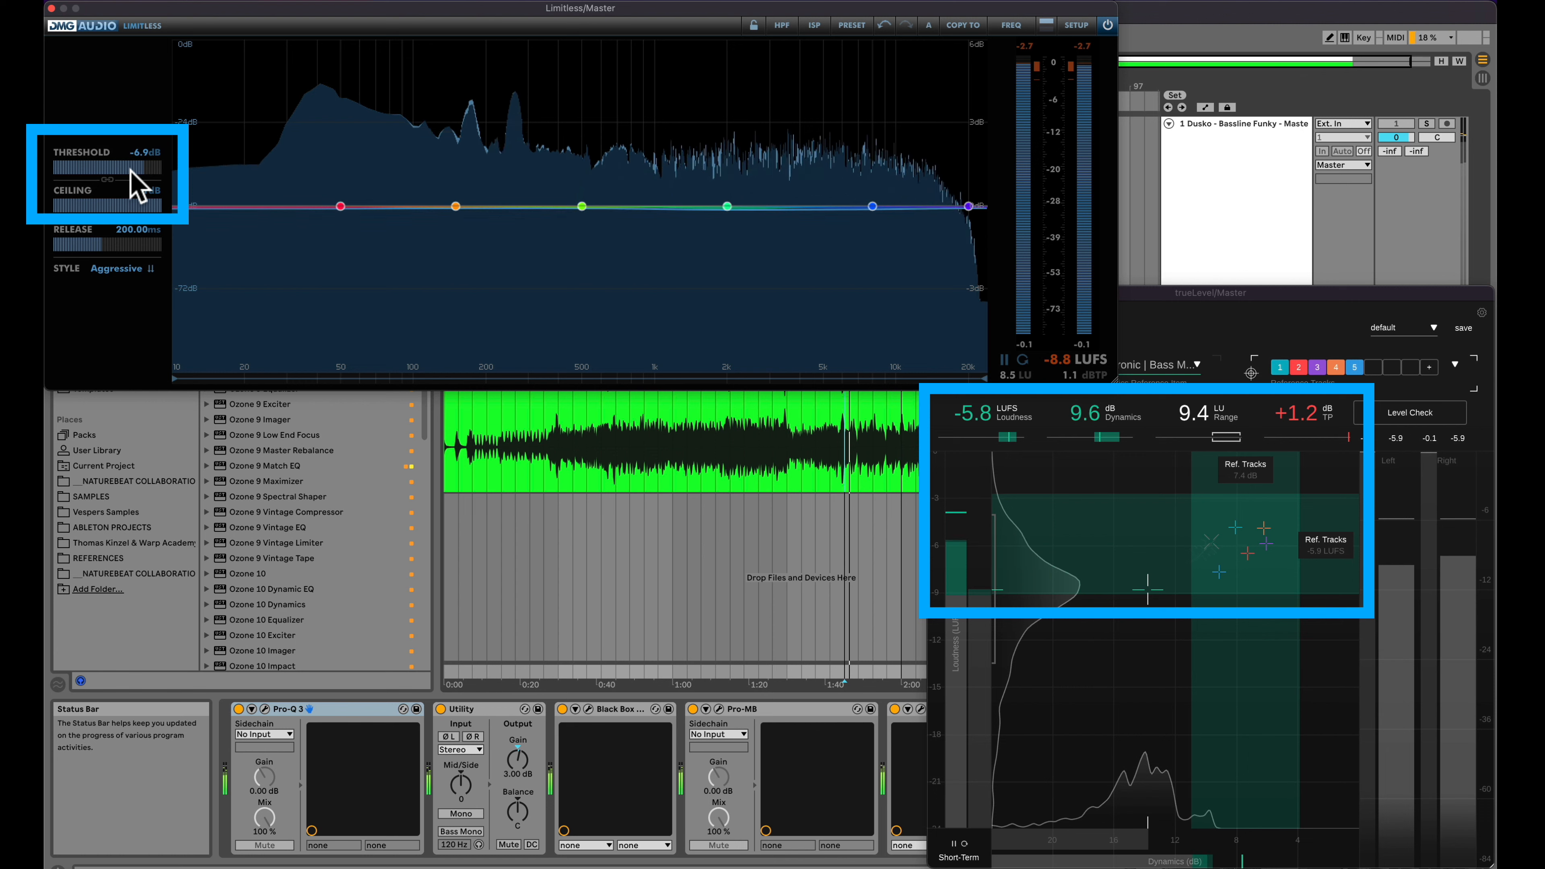
pyautogui.moveTo(130, 171); pyautogui.dragTo(128, 172)
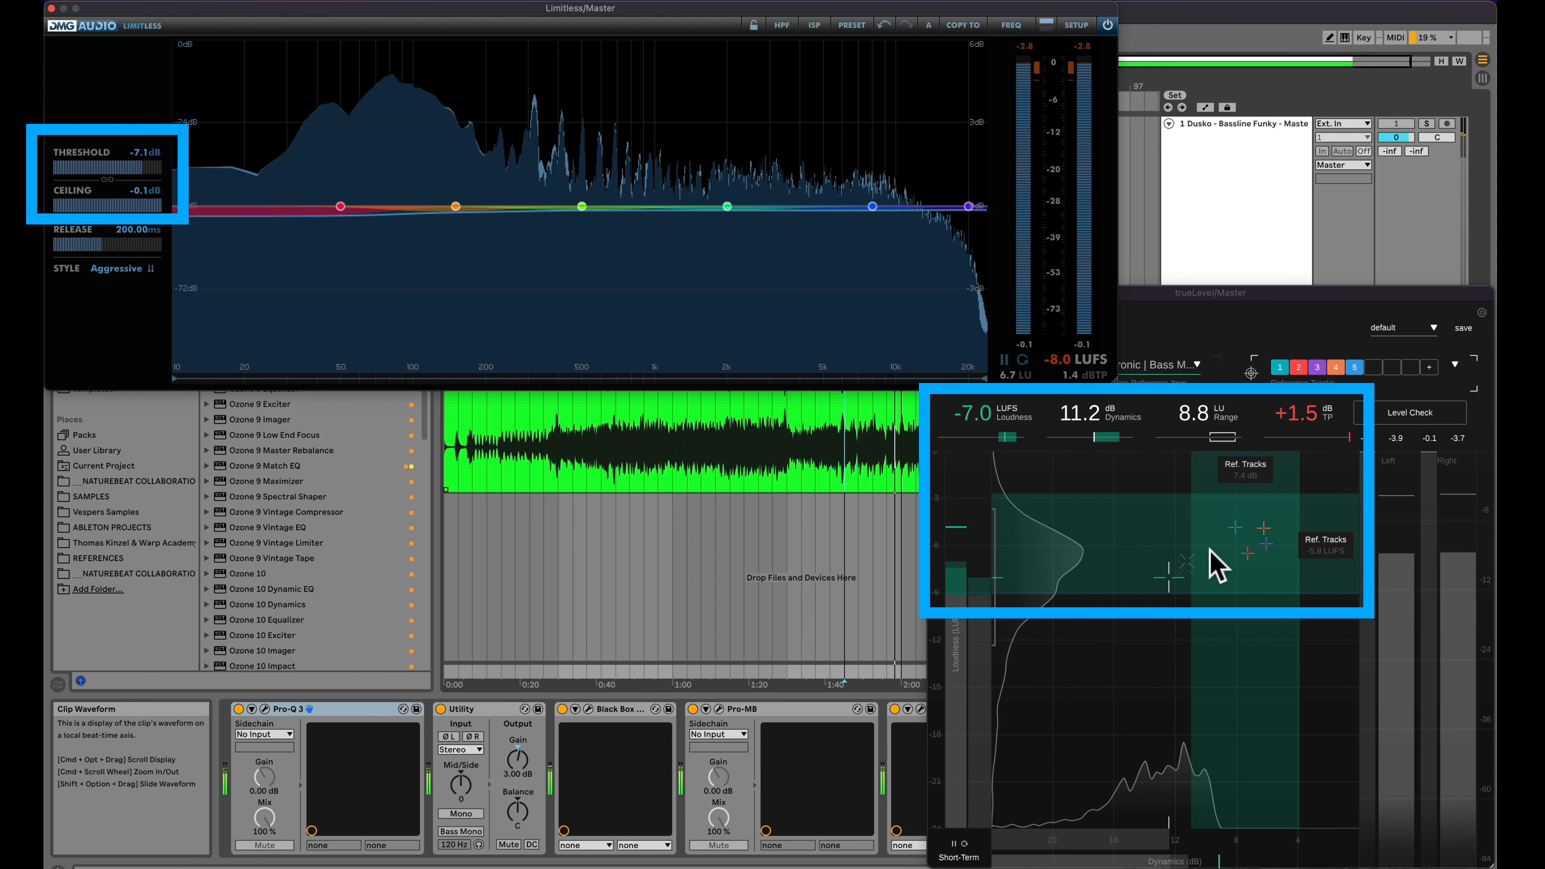
pyautogui.press('space')
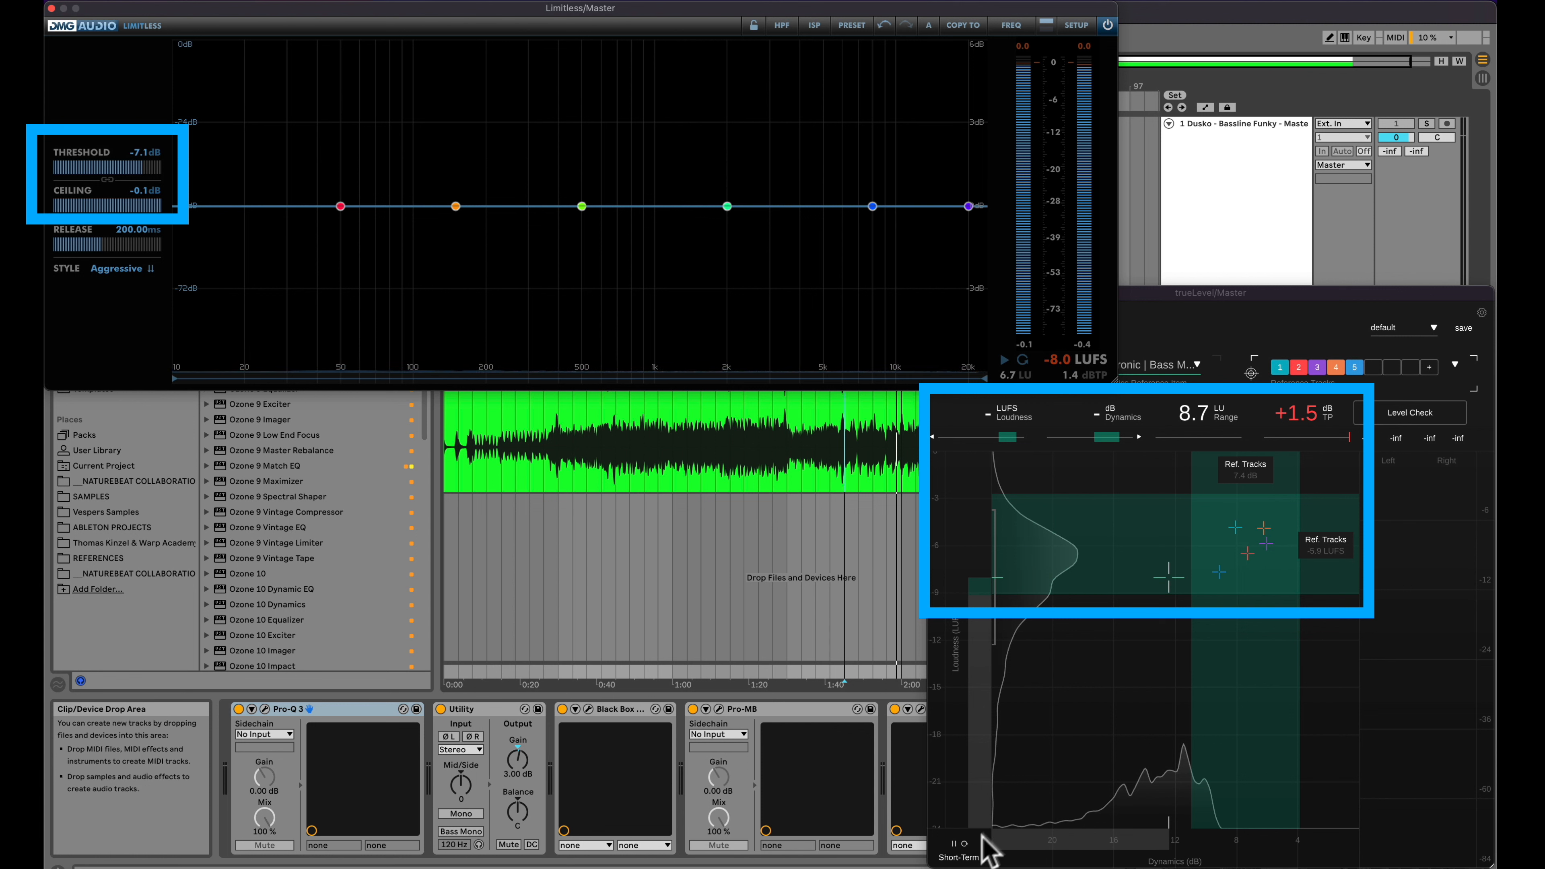
# - Switch trueLevel back to a fresh Integrated measurement and lower the Limitless Threshold to -7.8 dB during playback
pyautogui.click(970, 860)
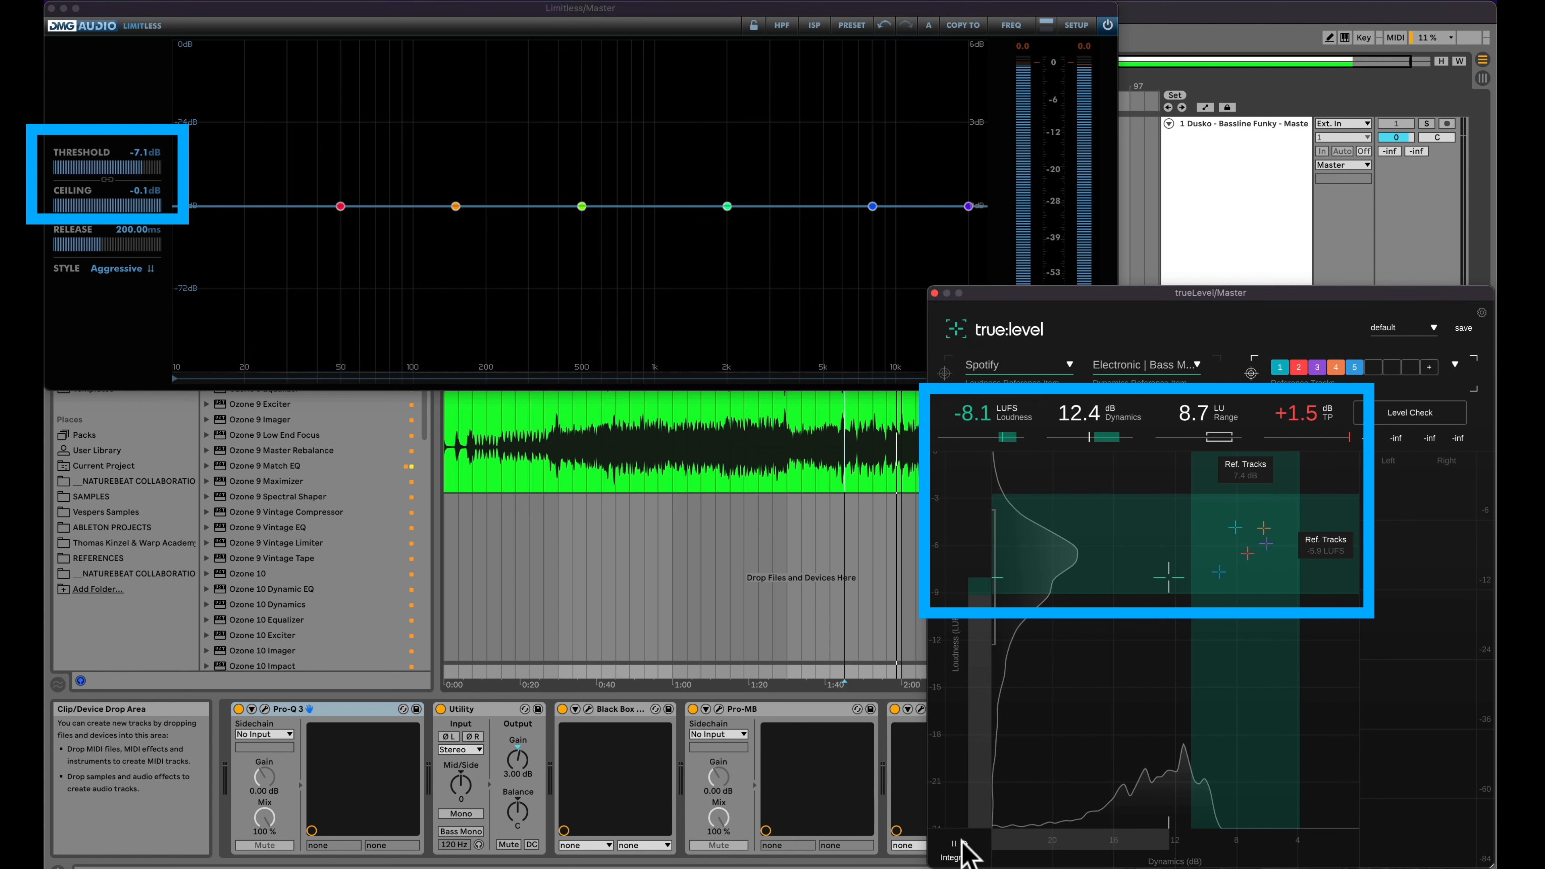
pyautogui.click(965, 843)
pyautogui.press('space')
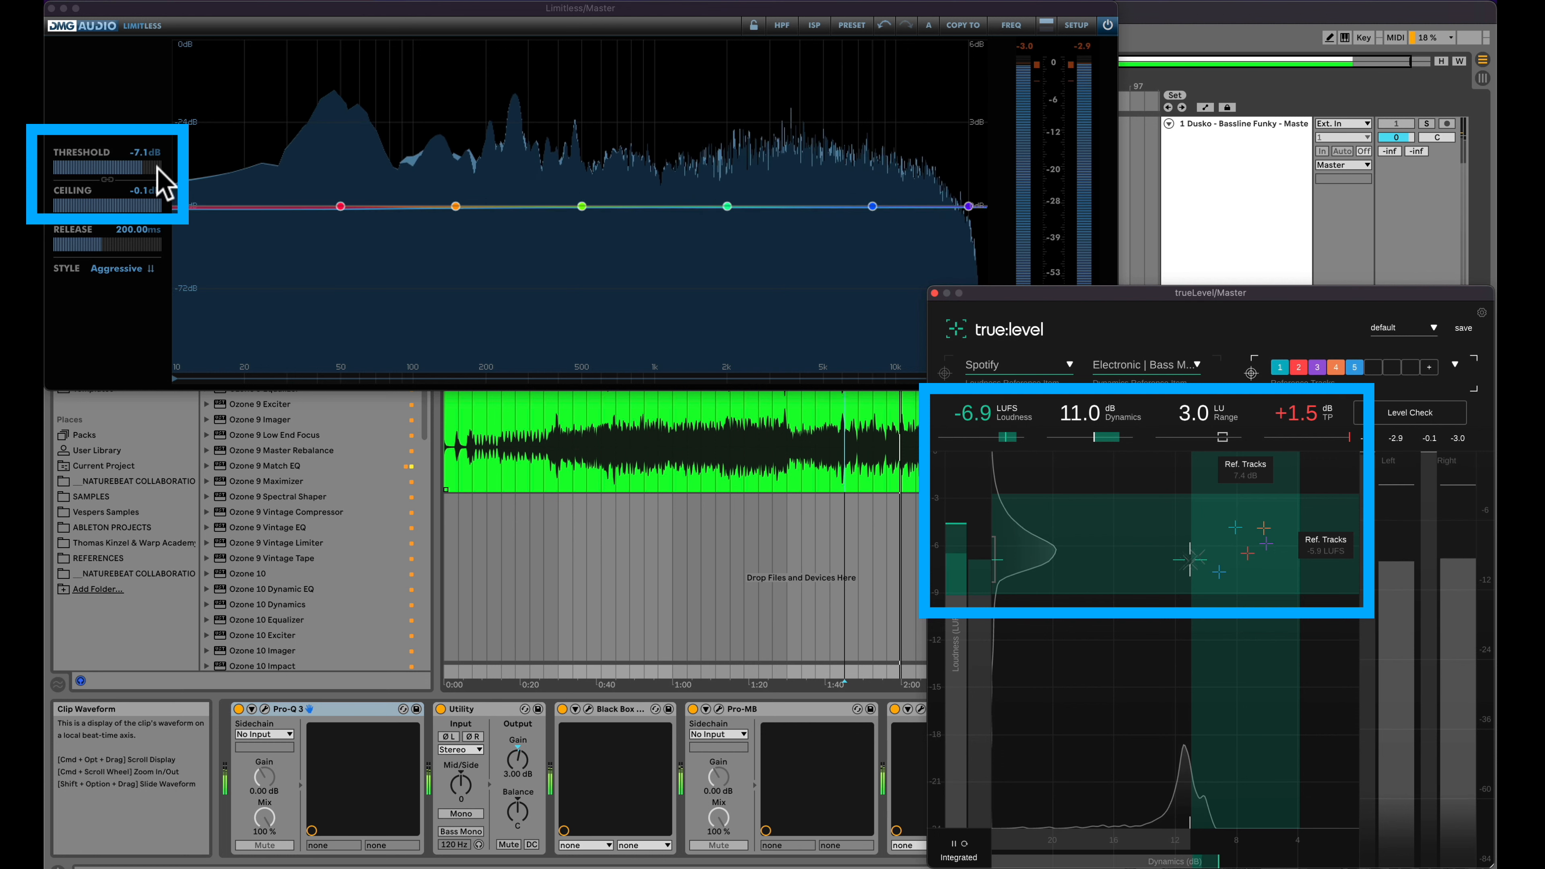
pyautogui.moveTo(141, 165); pyautogui.dragTo(139, 169)
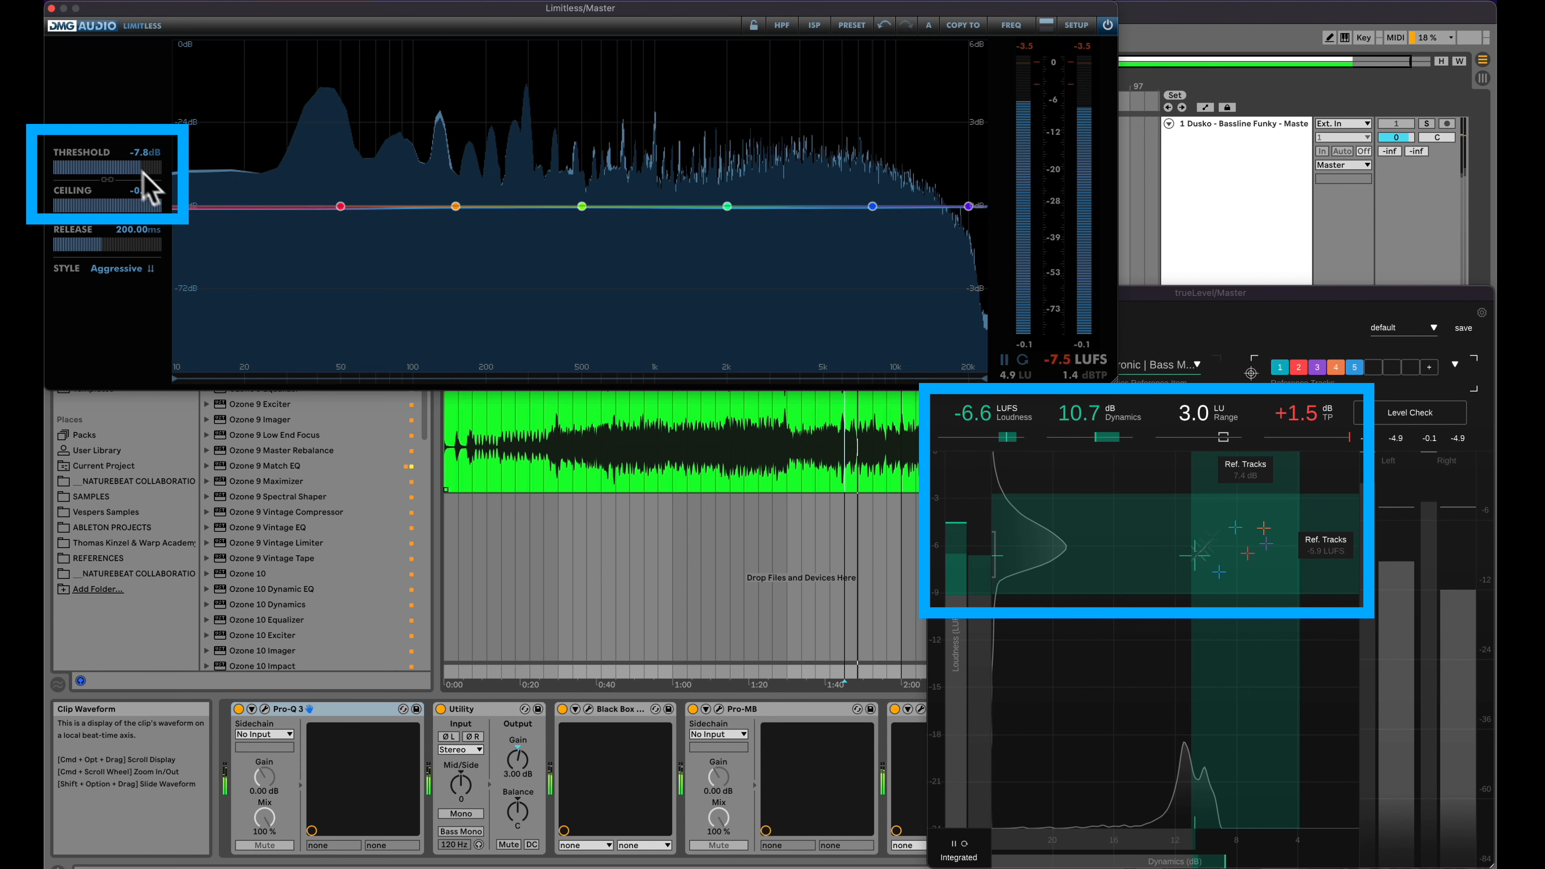
# - Lower the Limitless Threshold to -8.0 dB, restart the Integrated measurement in trueLevel to check it, and stop playback
pyautogui.click(964, 843)
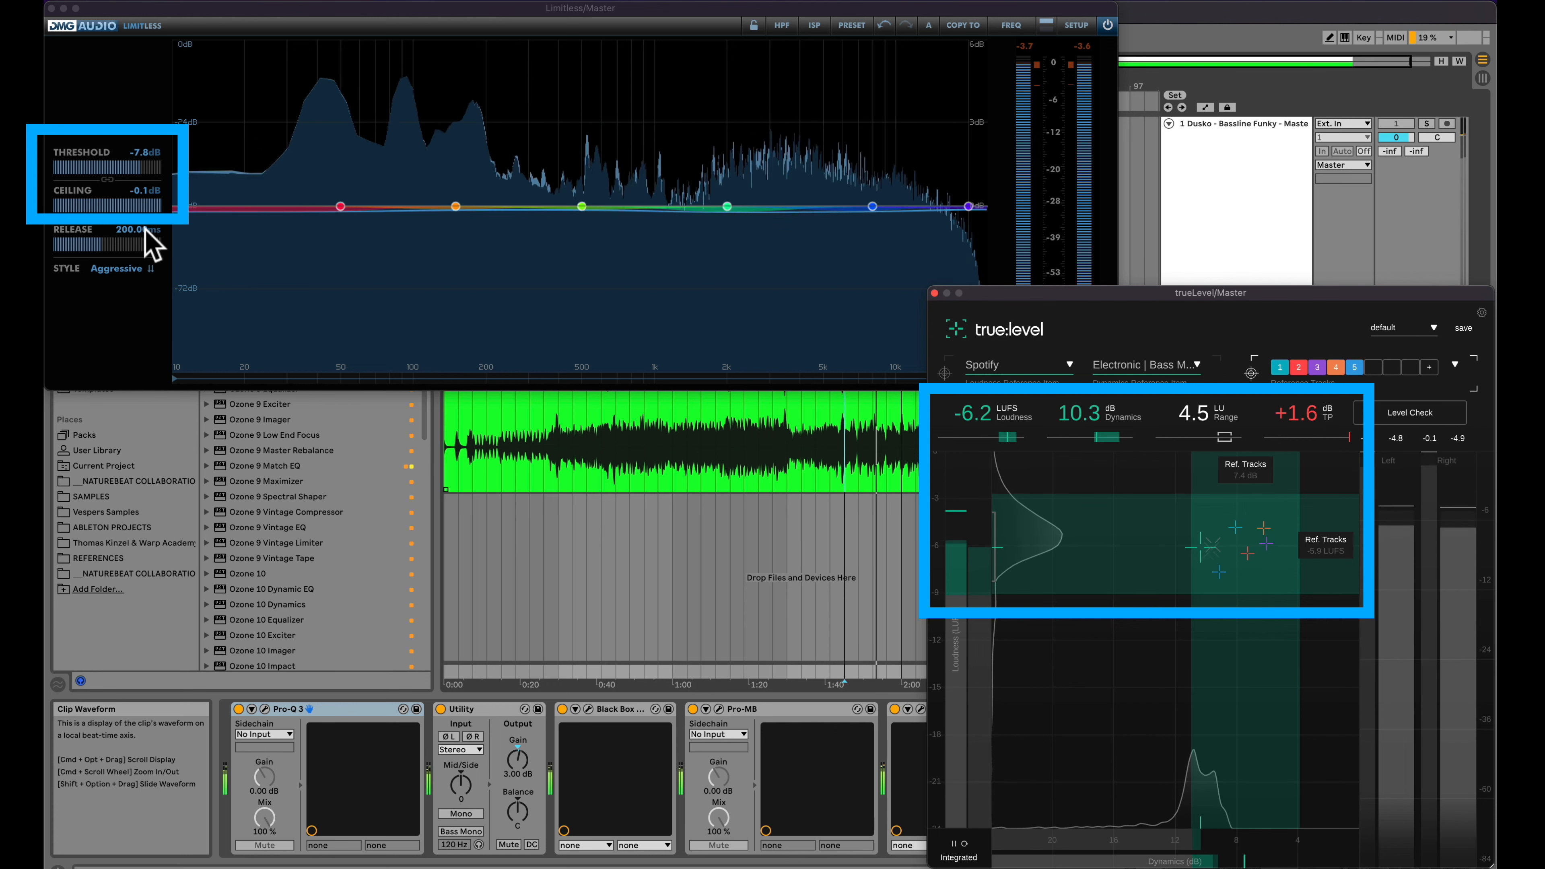
pyautogui.click(140, 171)
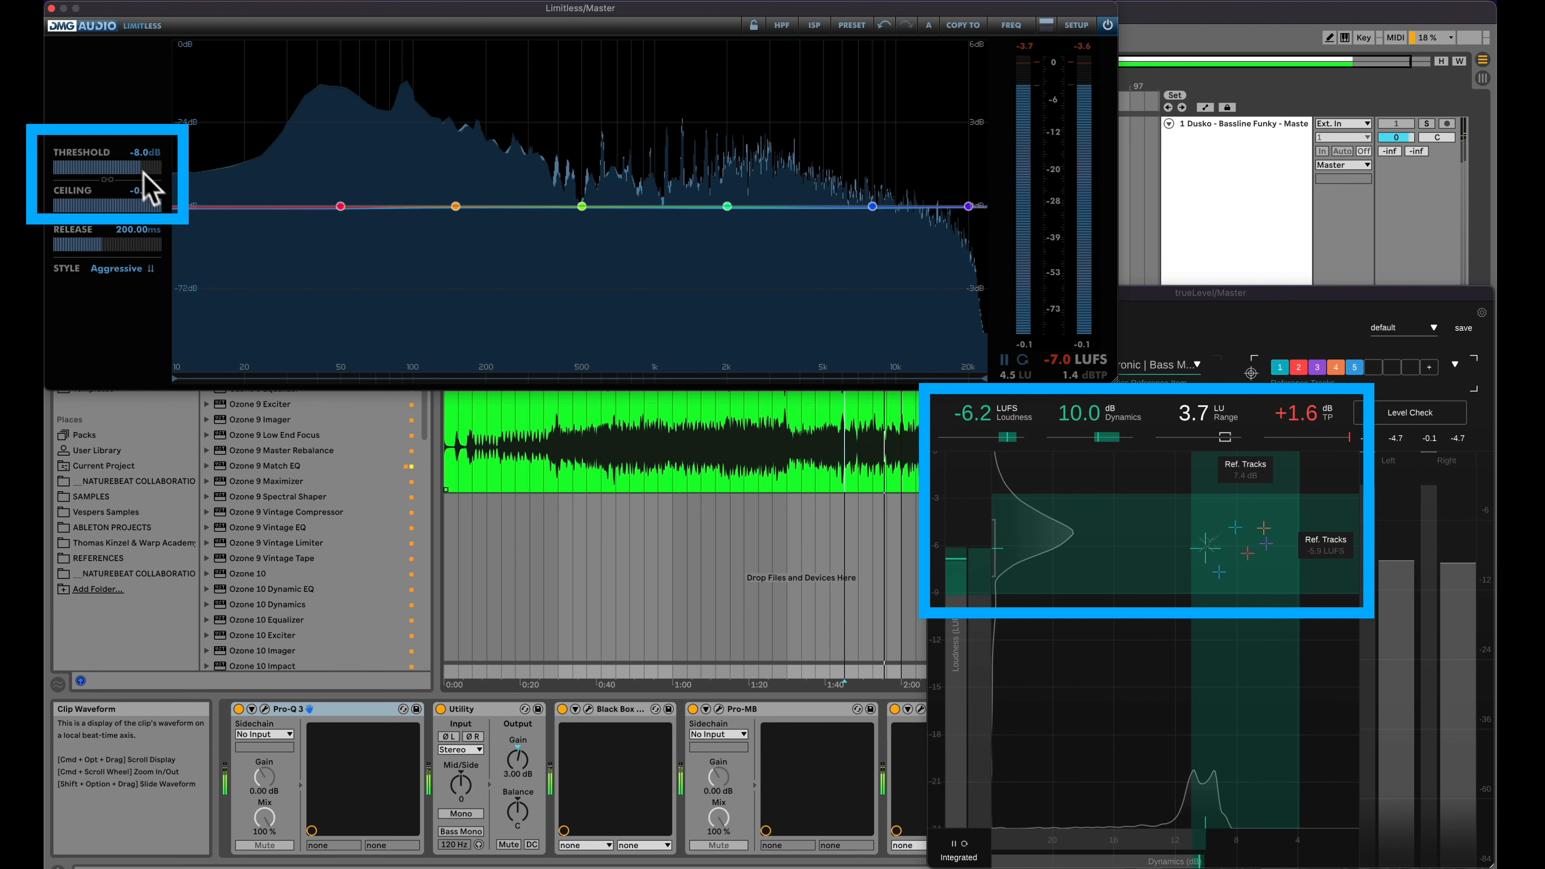
pyautogui.click(964, 844)
pyautogui.click(964, 844)
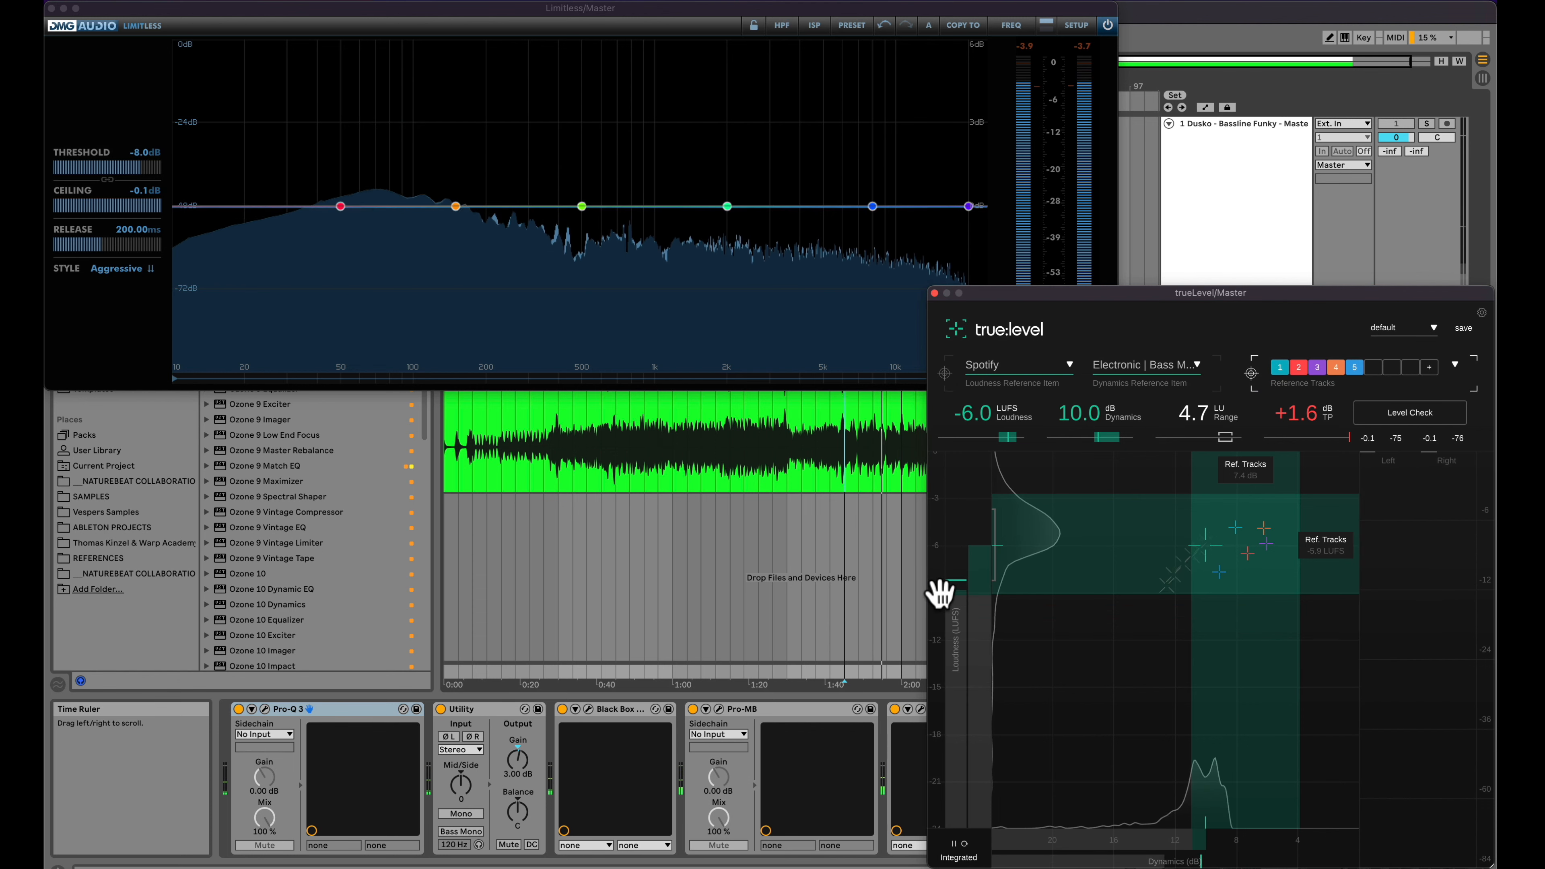
pyautogui.press('space')
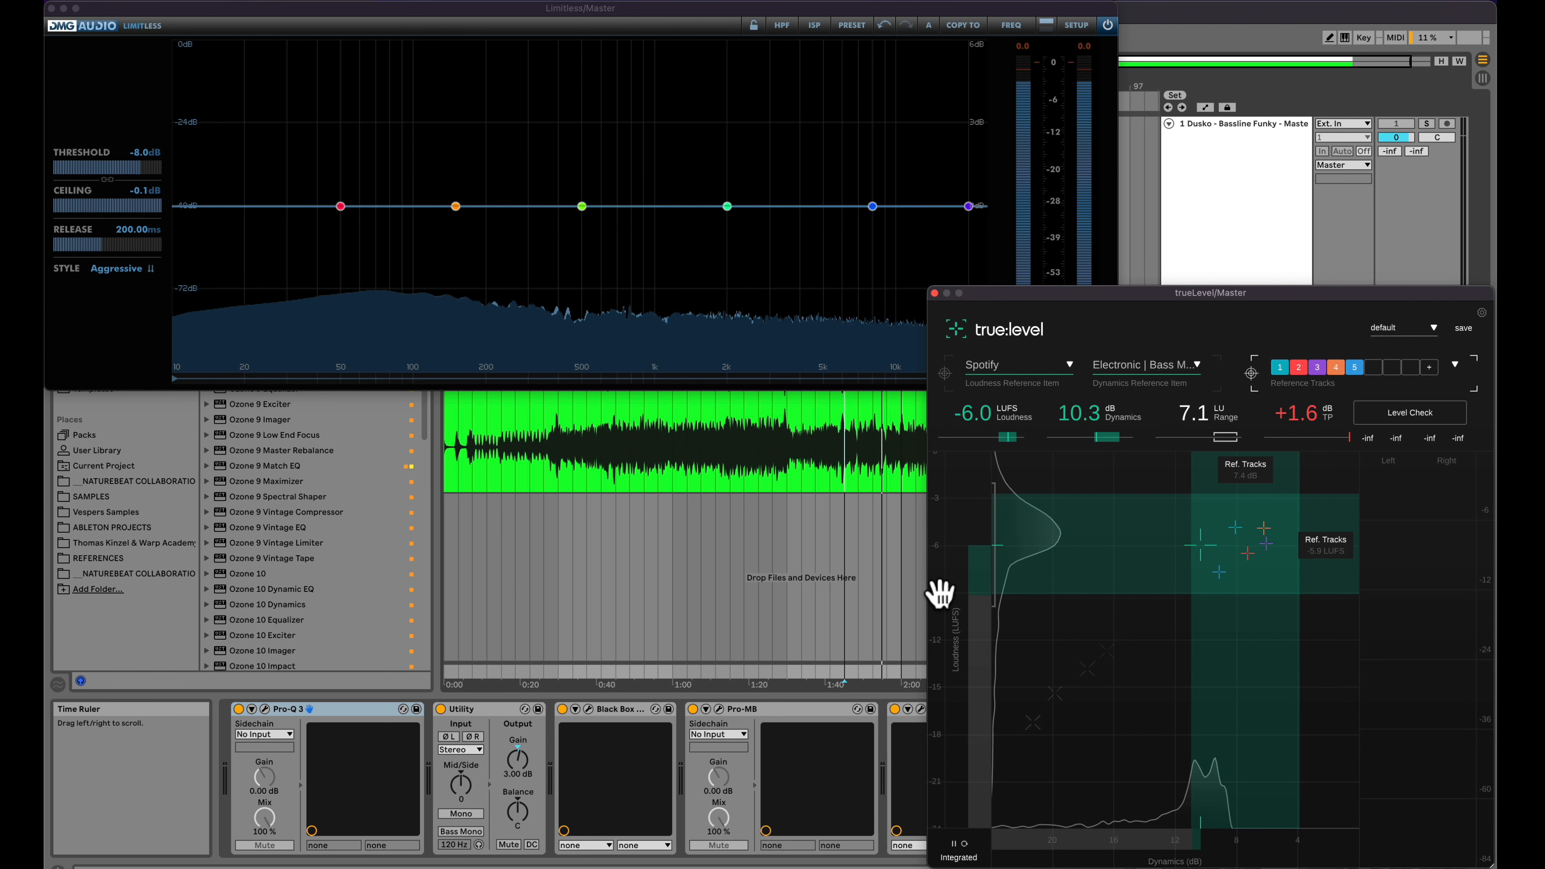
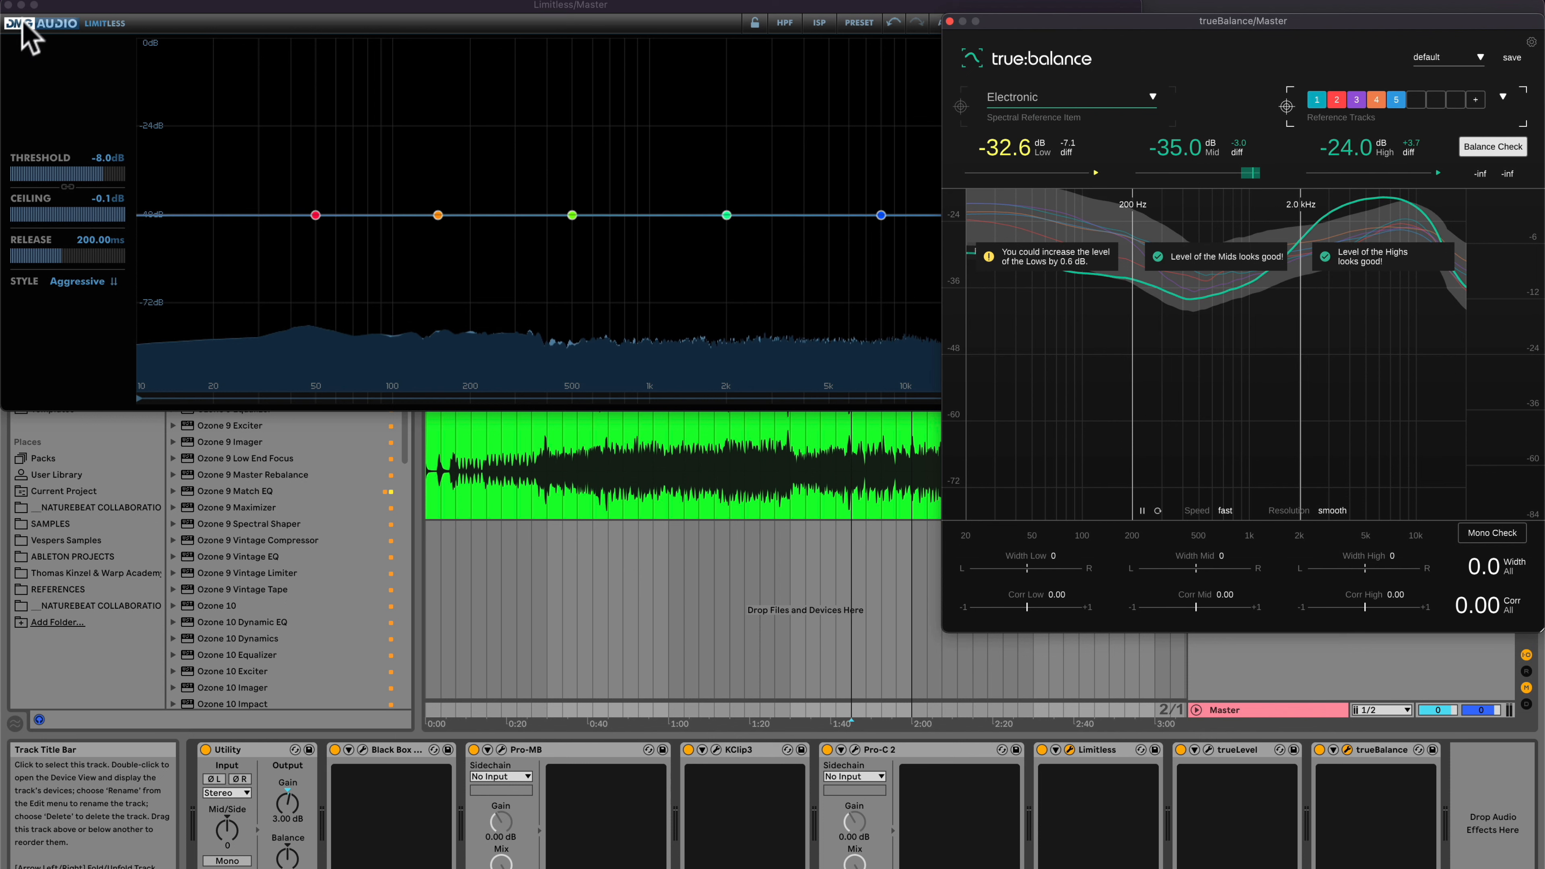
# - Close the Limitless window and add Dangerous BAX EQ Master from the Mastering collection between Pro-C 2 and Limitless
pyautogui.click(9, 5)
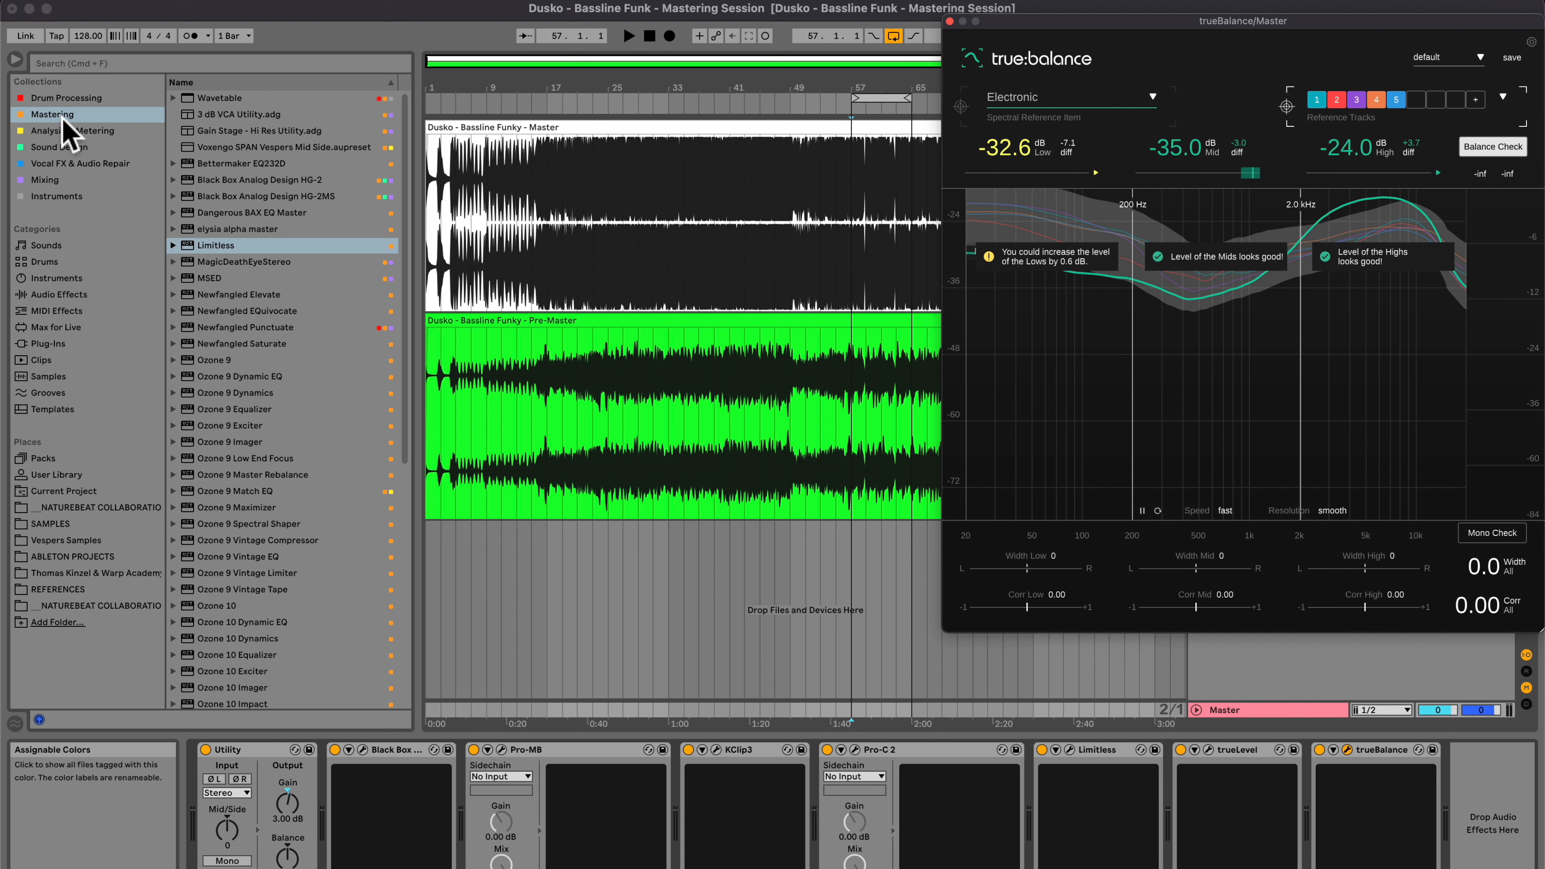
pyautogui.click(227, 251)
pyautogui.scroll(-2, 226, 252)
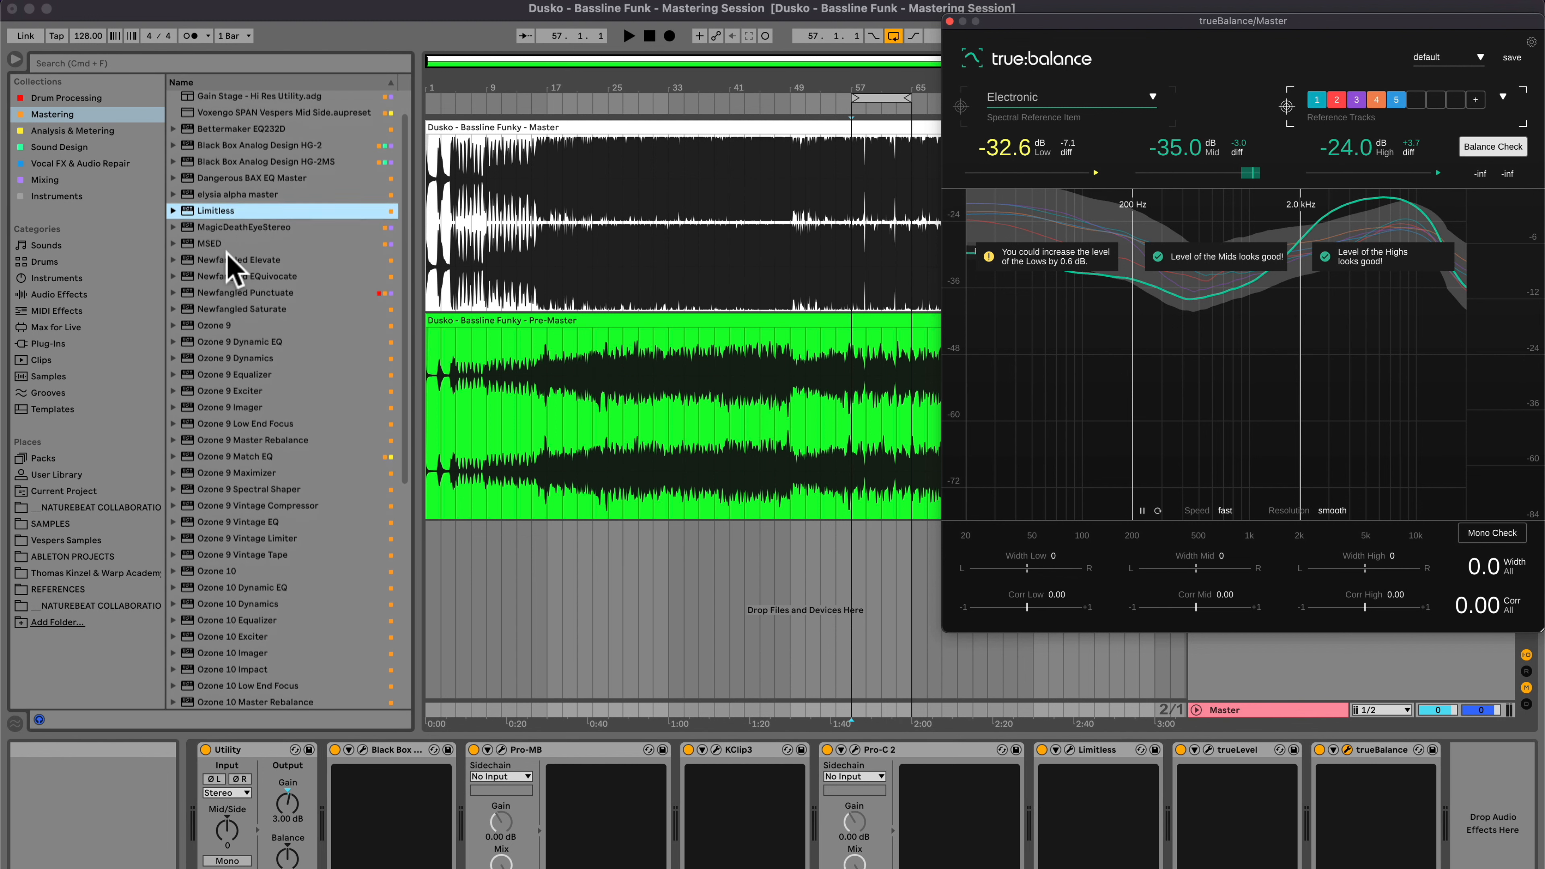
pyautogui.click(236, 175)
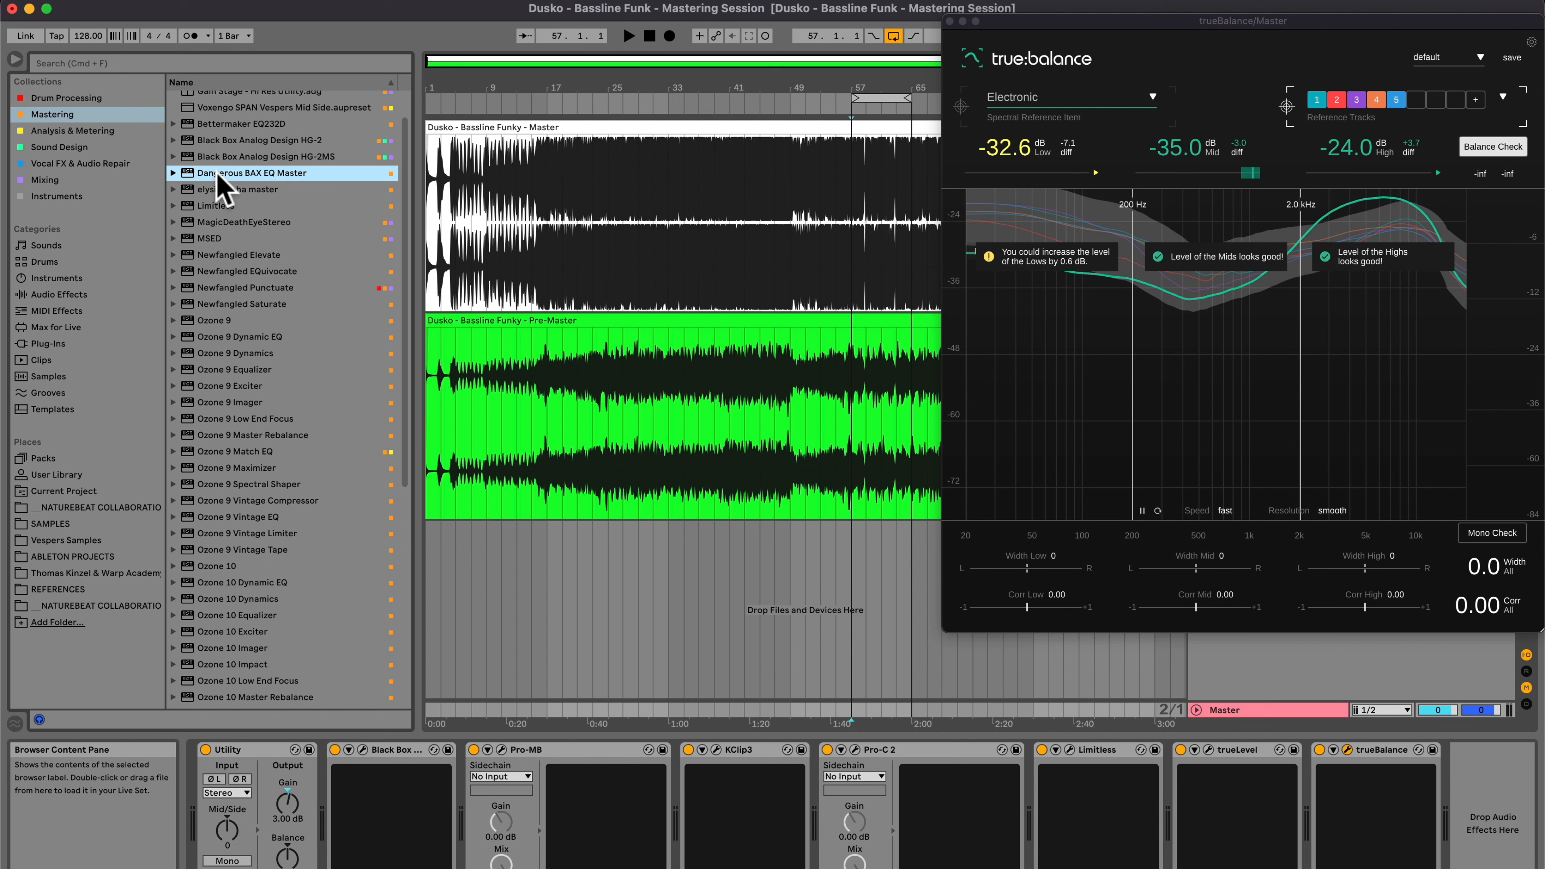
pyautogui.moveTo(186, 183); pyautogui.dragTo(1028, 786)
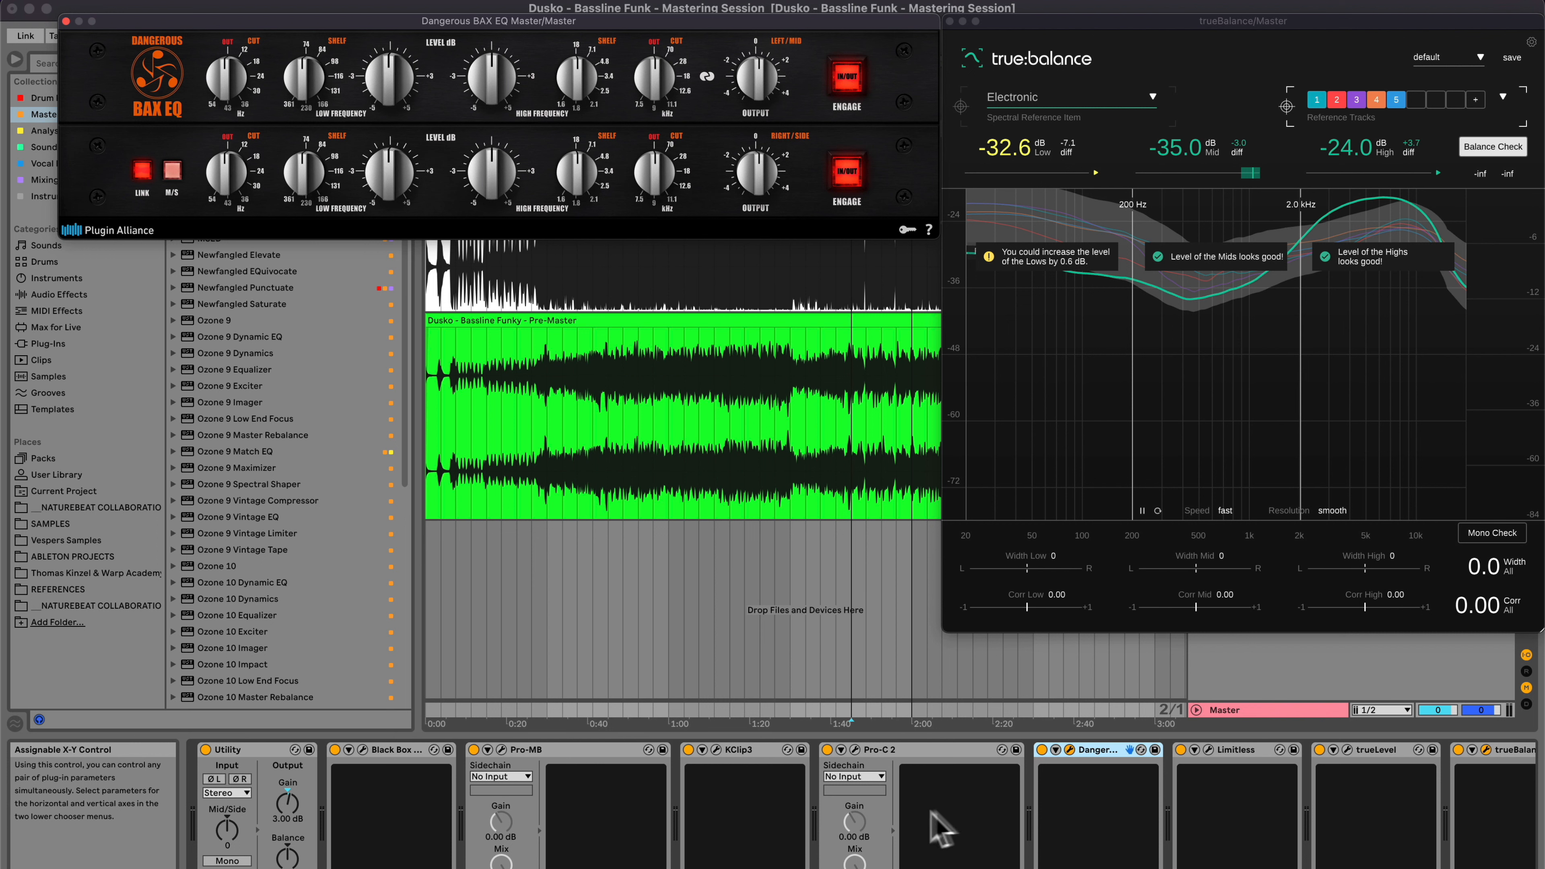
# - Review the Pro-C 2, Pro-MB and KClip3 devices in the master chain and inspect the Pro-Q 3 curve
pyautogui.click(902, 751)
pyautogui.click(535, 750)
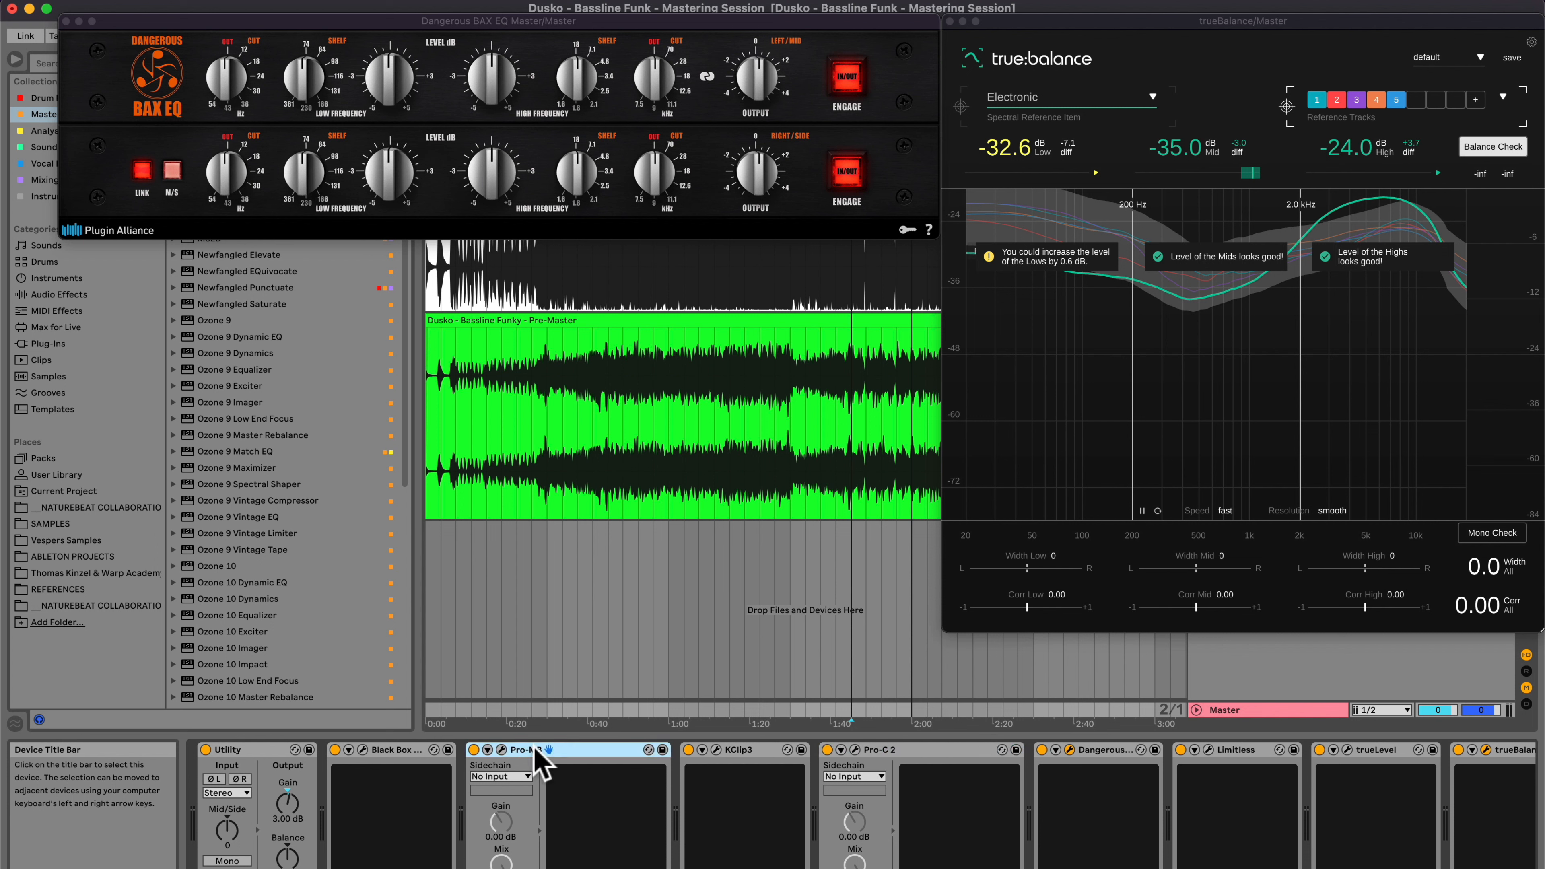
pyautogui.click(743, 755)
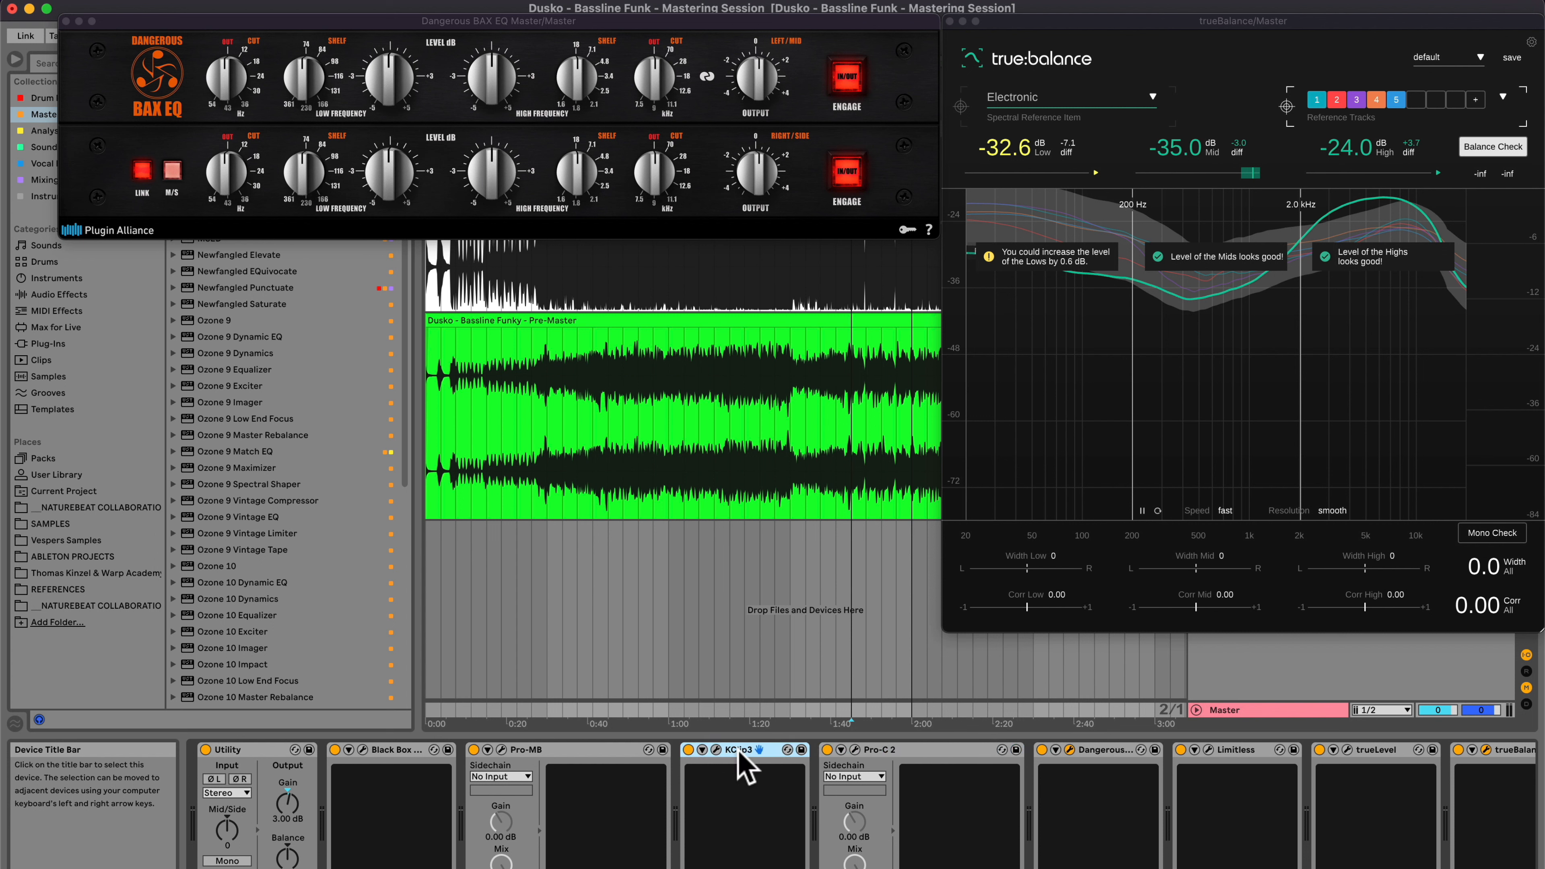
pyautogui.hscroll(-3, 739, 752)
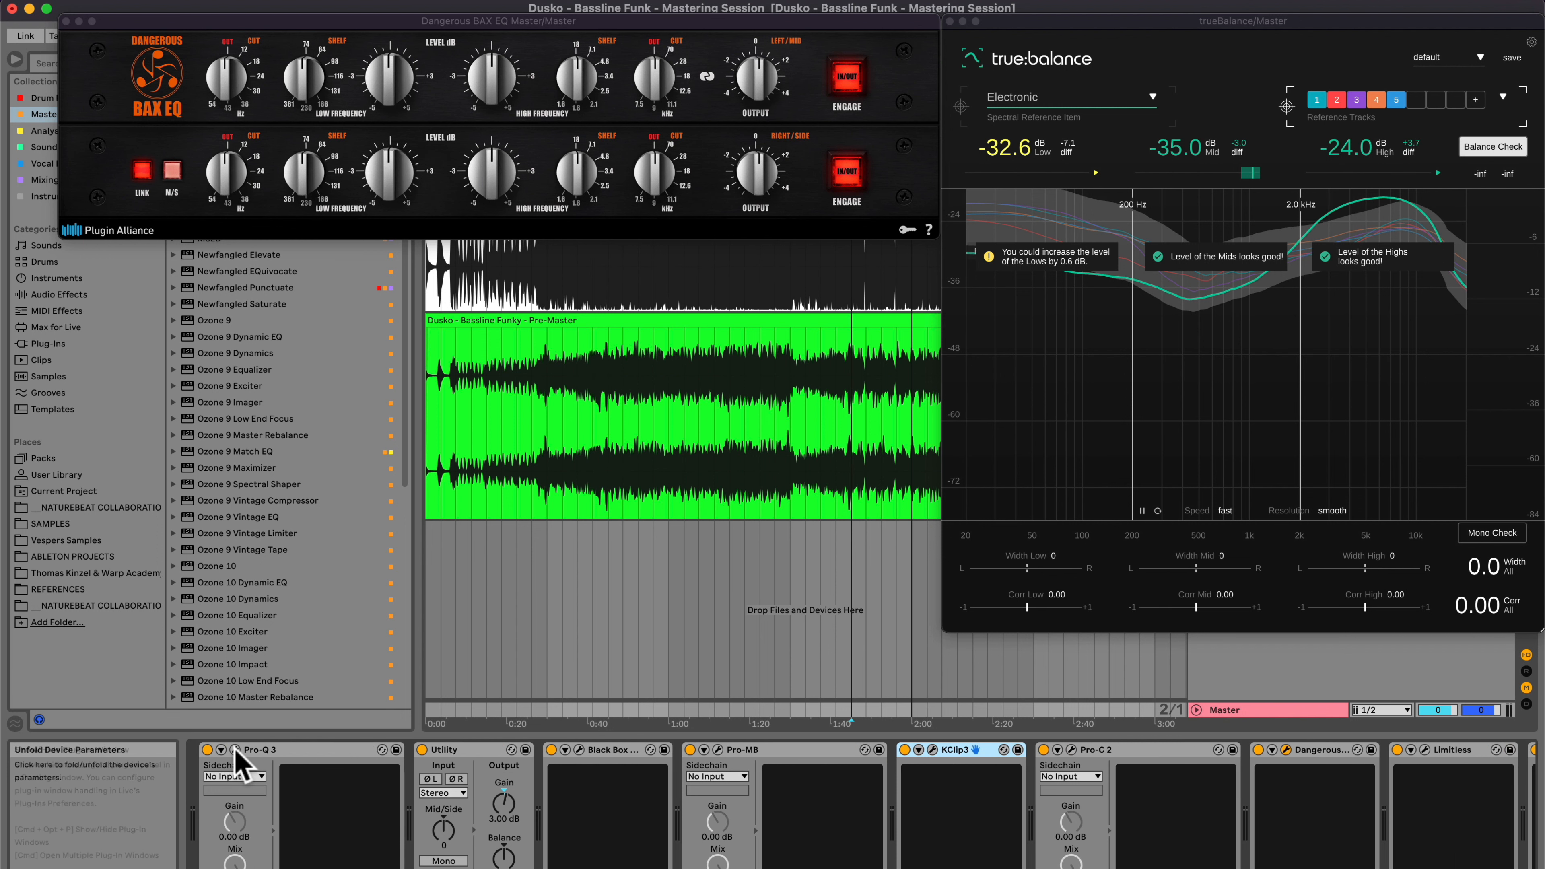
pyautogui.click(235, 750)
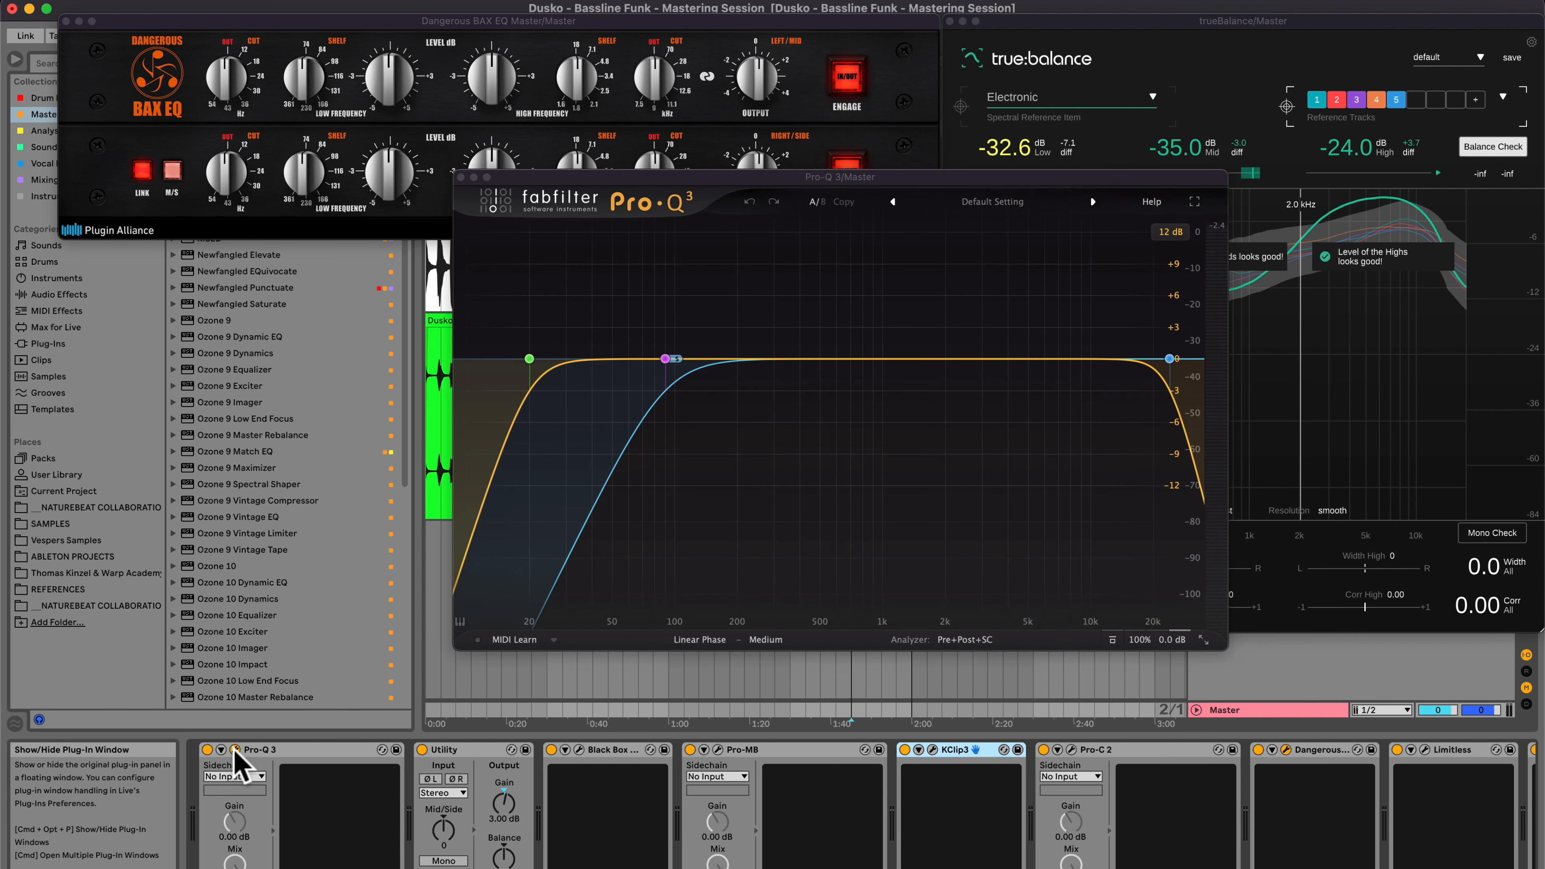
pyautogui.click(235, 750)
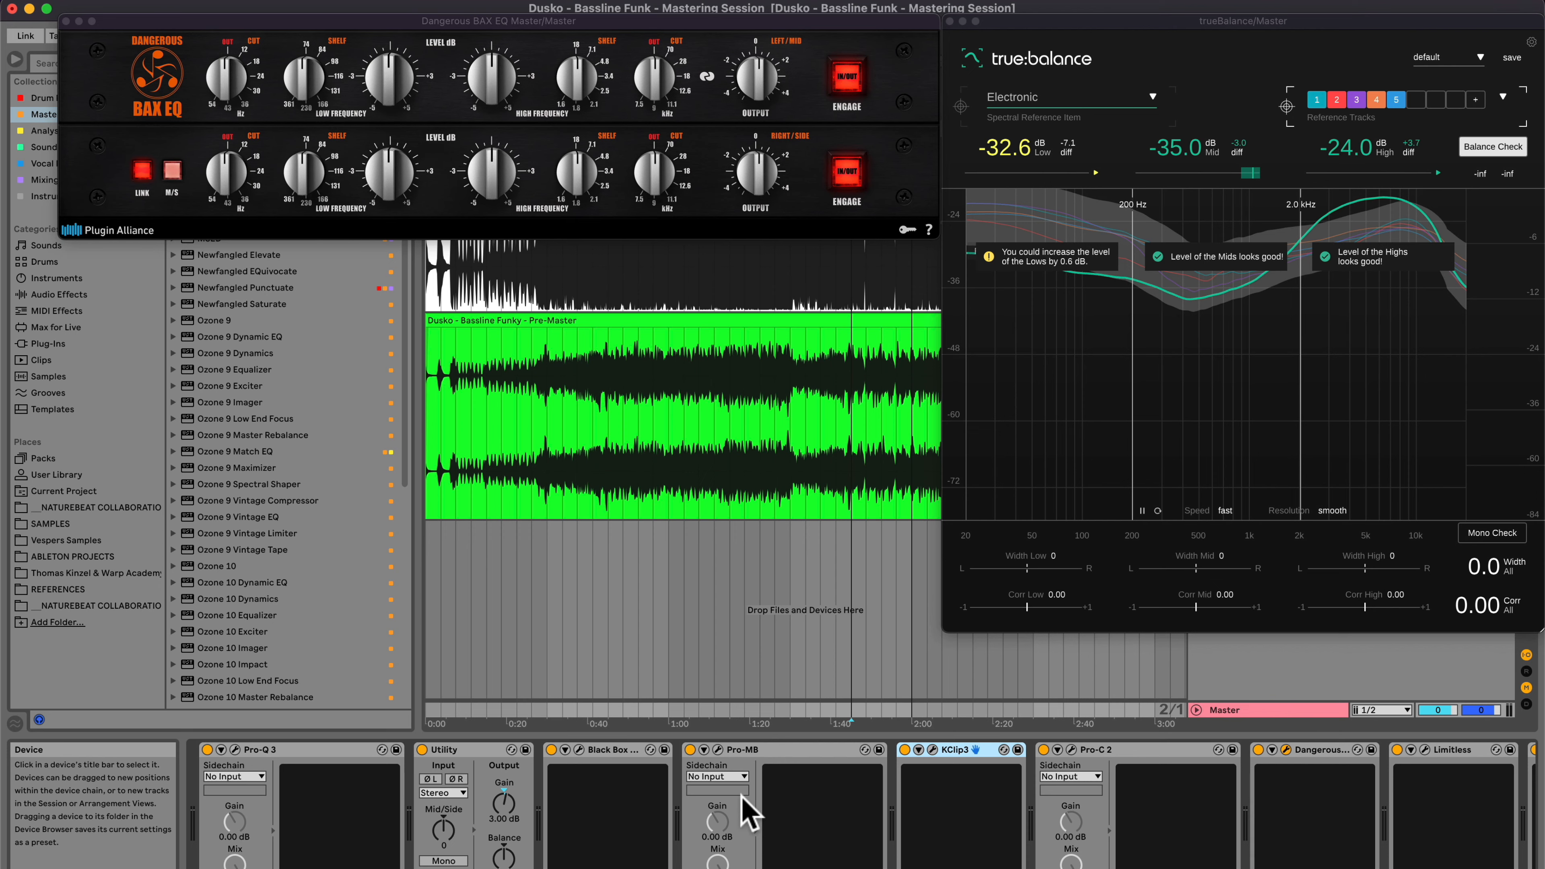
pyautogui.hscroll(5, 748, 812)
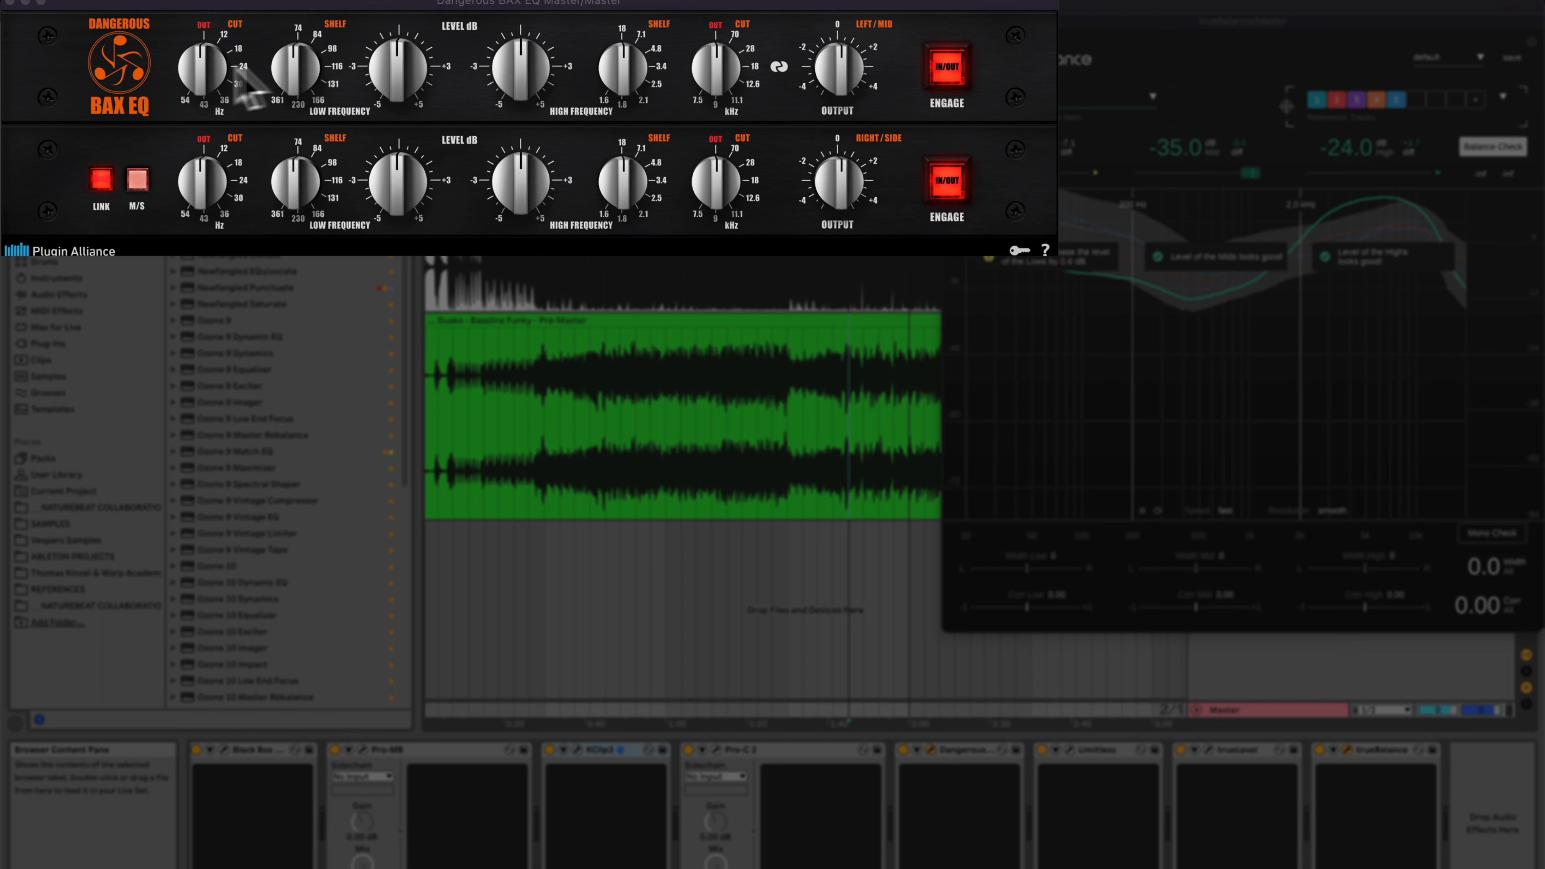
# - In the BAX EQ, set the low-frequency shelf to 98 Hz and boost its level to about +1.5 dB
pyautogui.moveTo(298, 68); pyautogui.dragTo(297, 46)
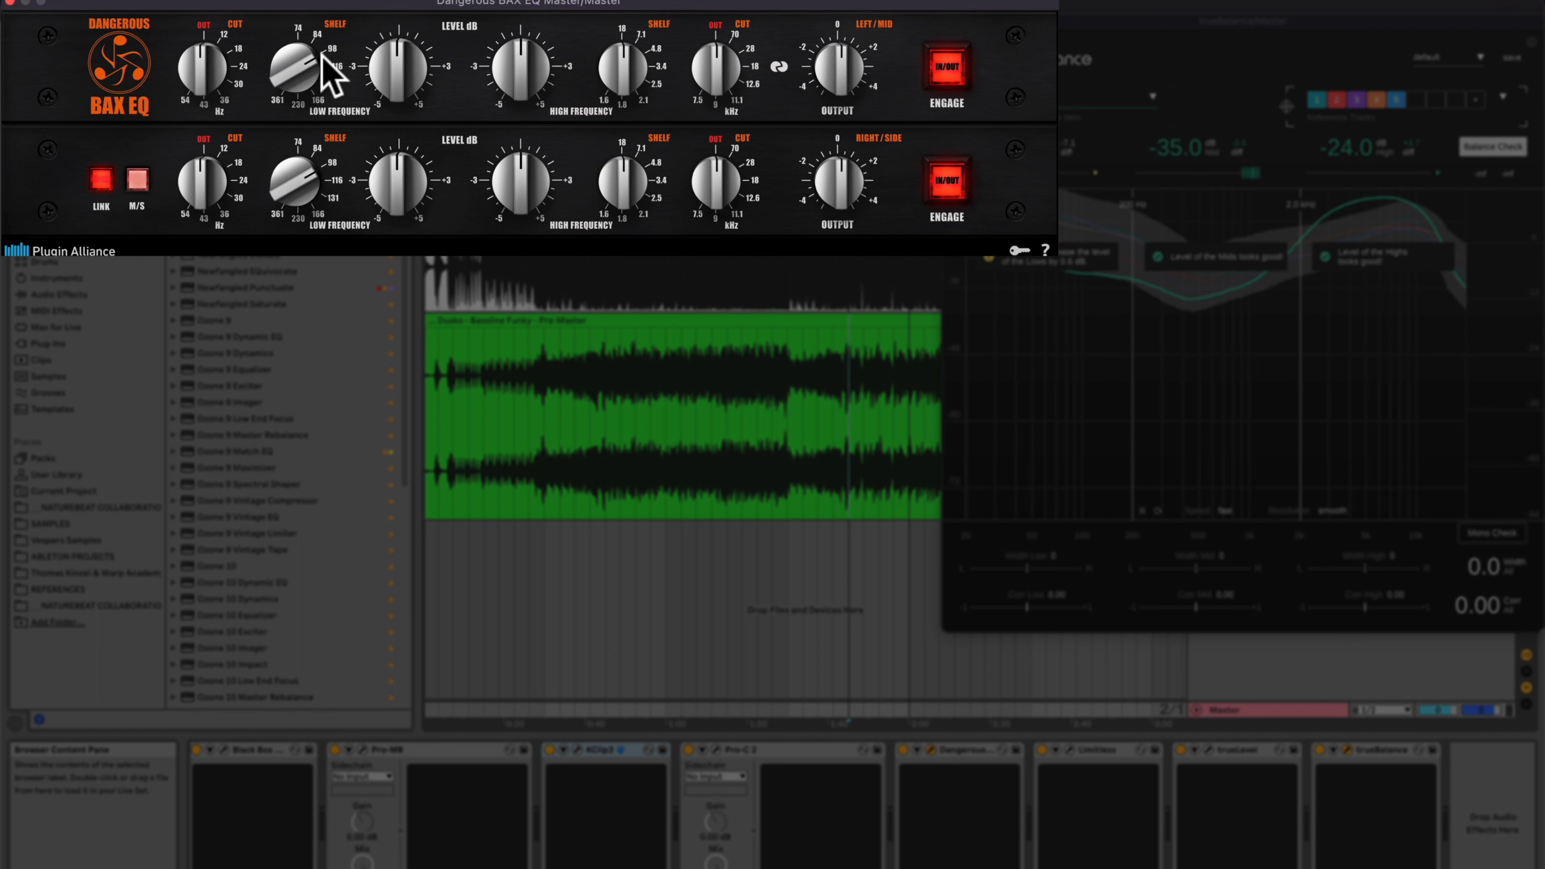
pyautogui.moveTo(397, 73)
pyautogui.mouseDown()
pyautogui.moveTo(406, 42)
pyautogui.moveTo(394, 61)
pyautogui.mouseUp()
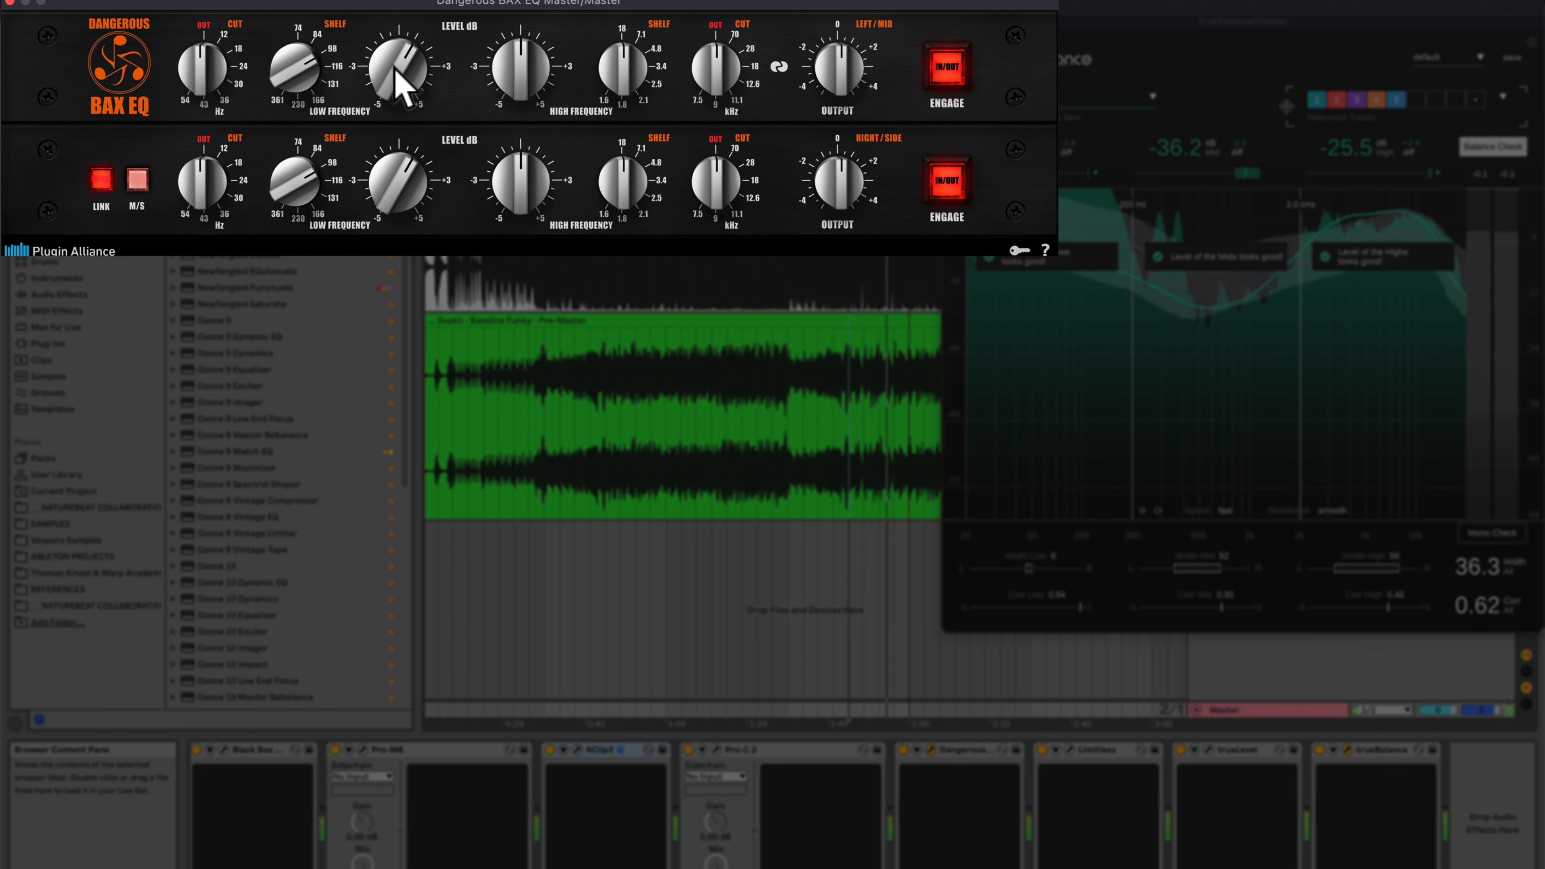
pyautogui.moveTo(395, 69); pyautogui.dragTo(393, 62)
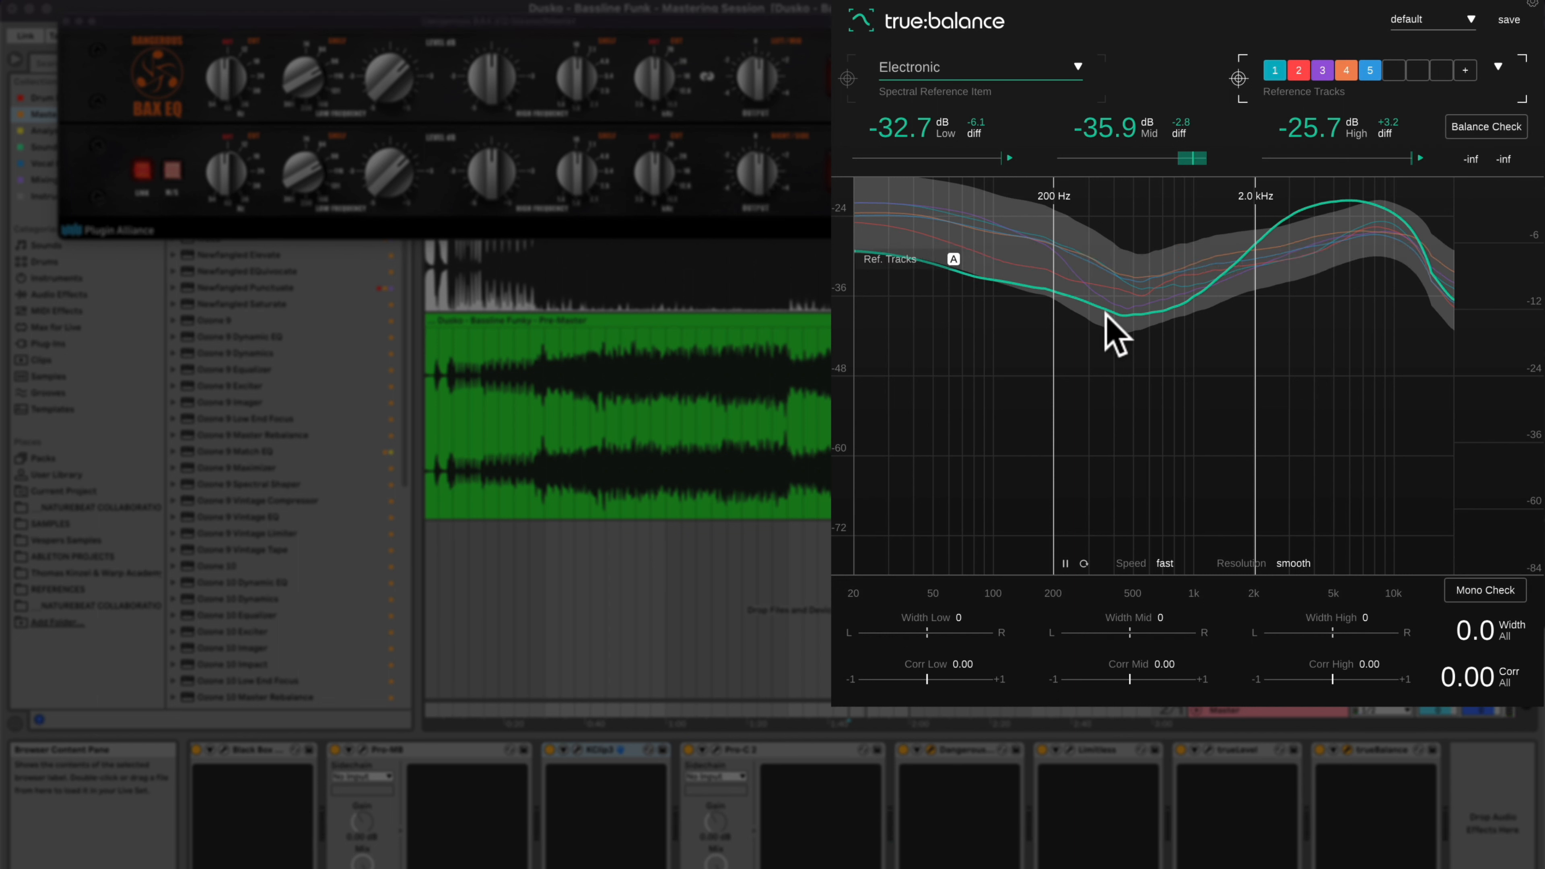
# - Play the loop to compare its balance with the references, run true:balance's Mono Check, and close the BAX EQ window
pyautogui.press('space')
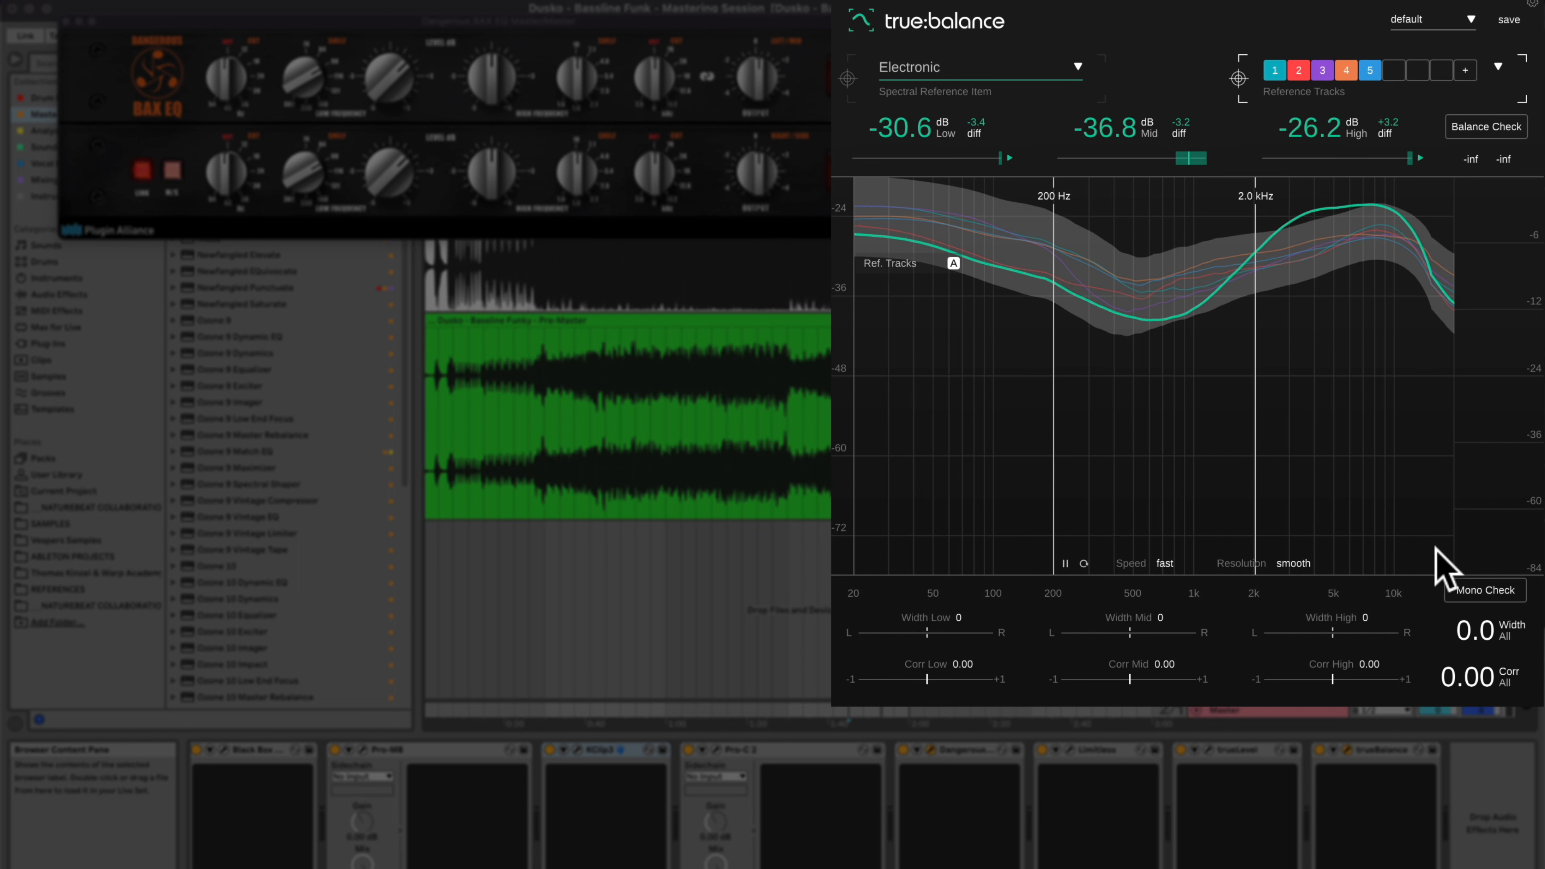
pyautogui.click(1491, 590)
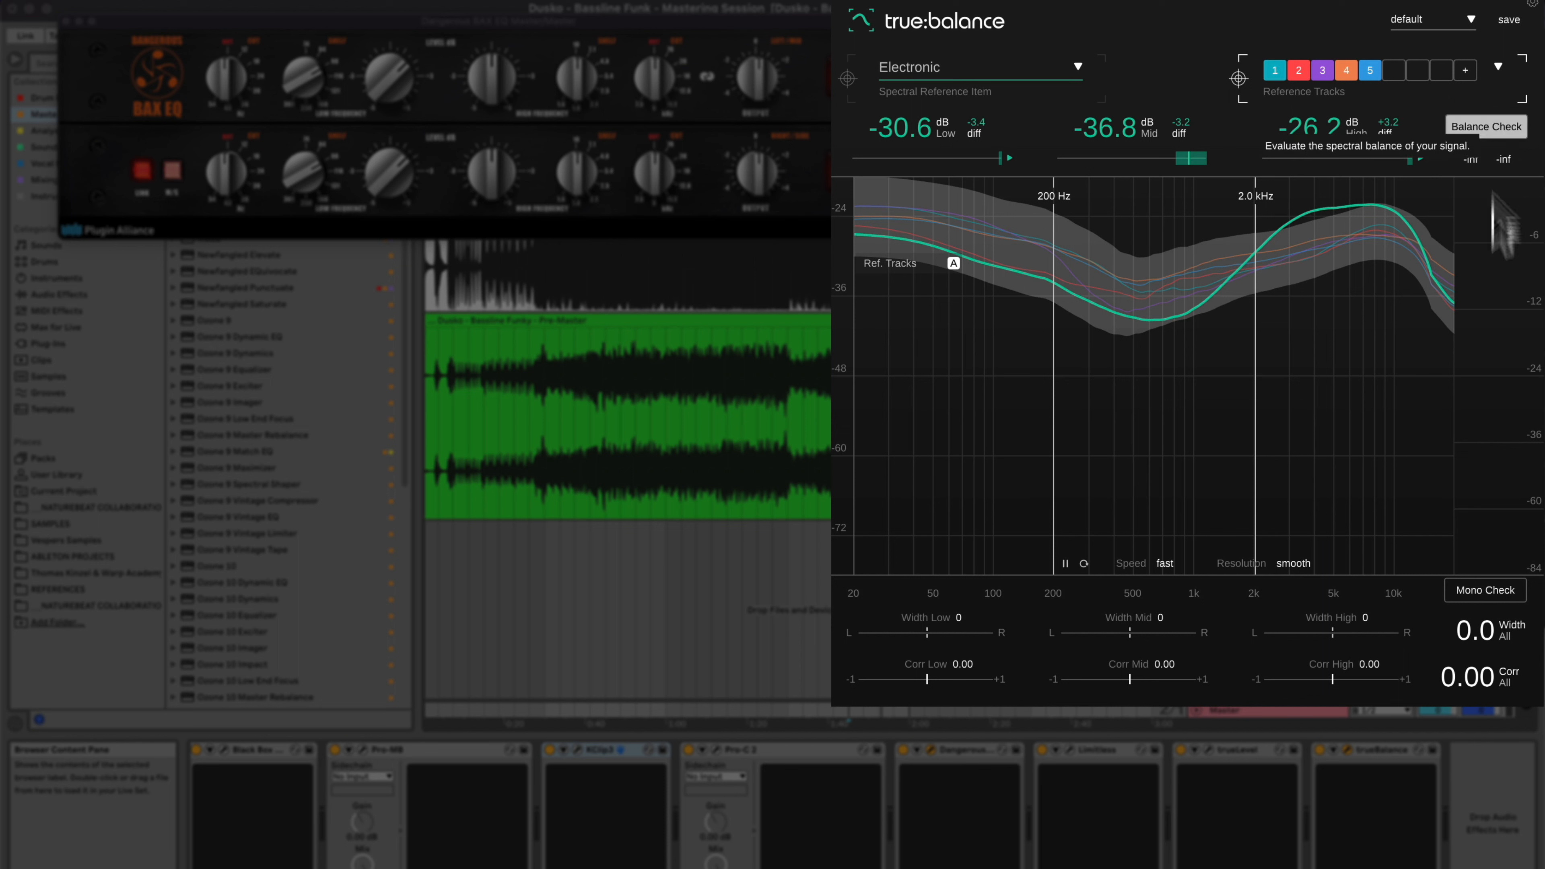
pyautogui.click(1491, 595)
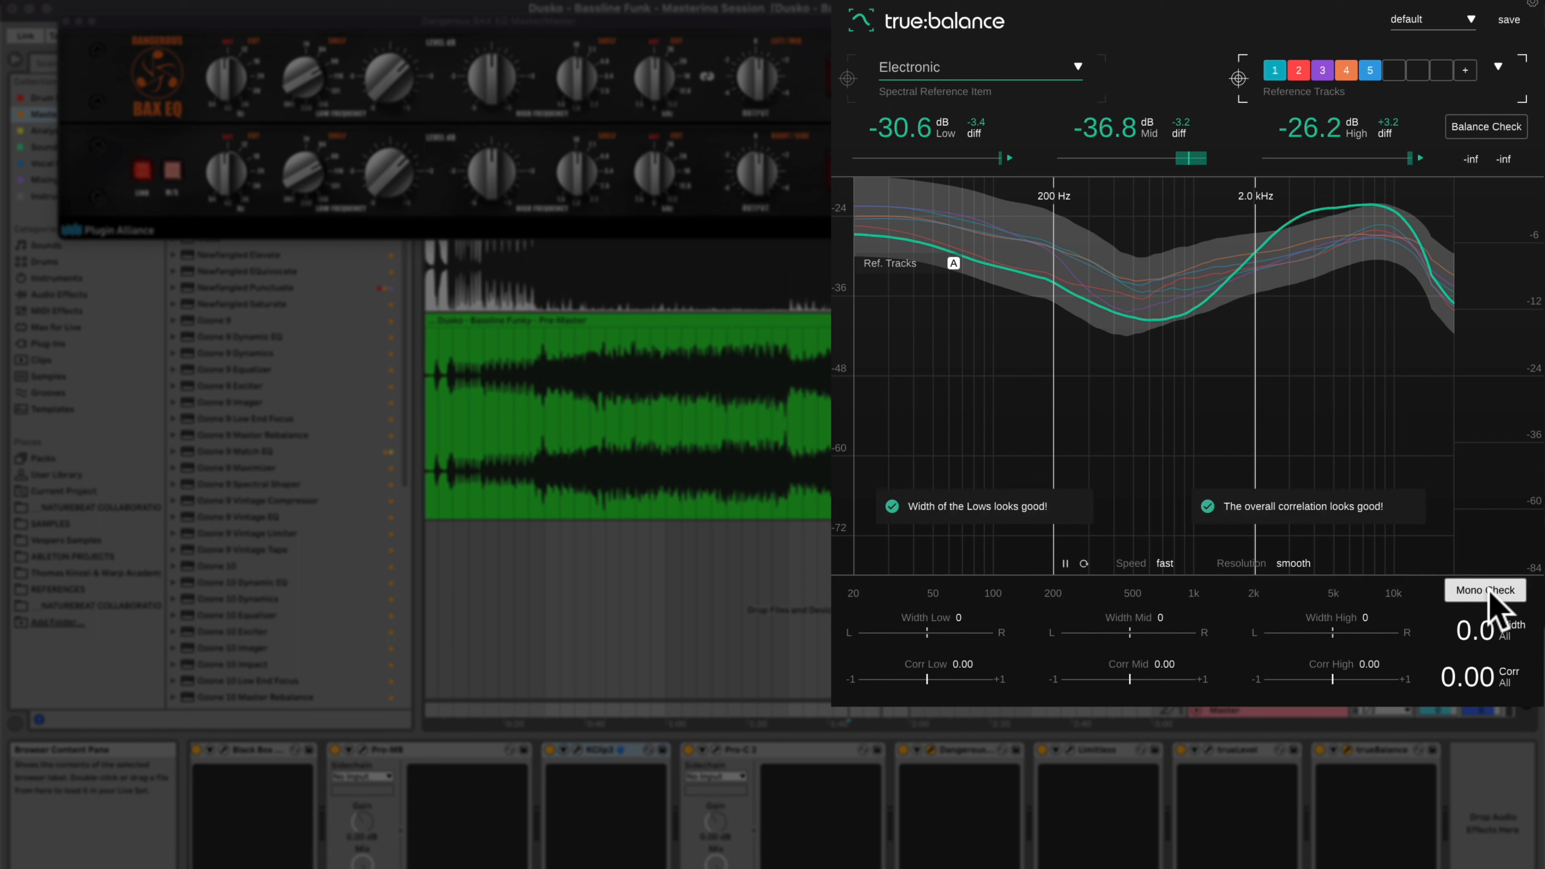
pyautogui.press('space')
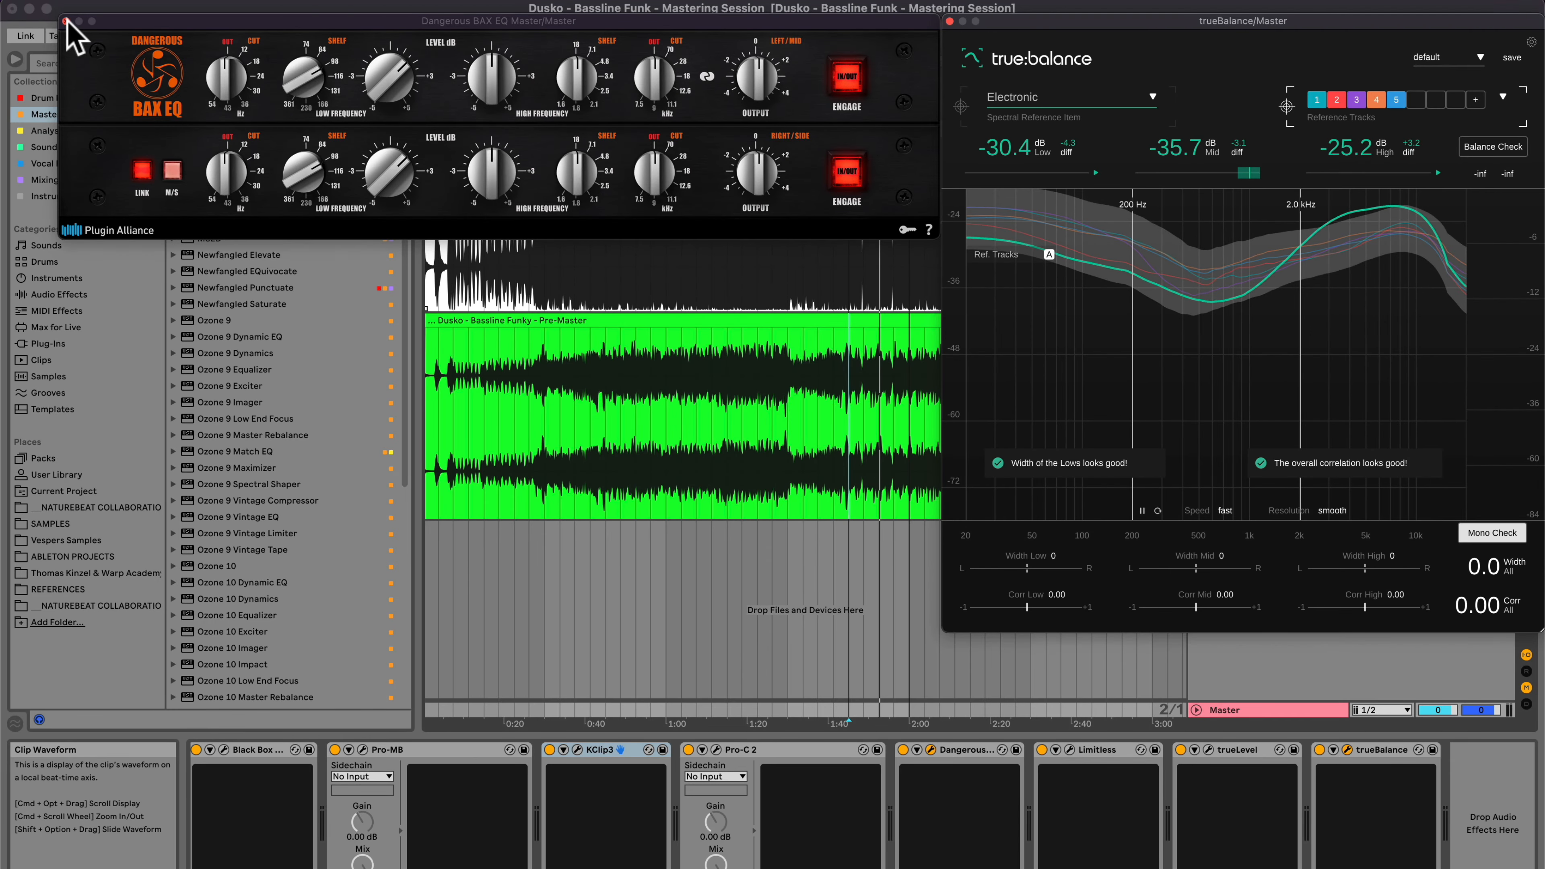
pyautogui.click(66, 21)
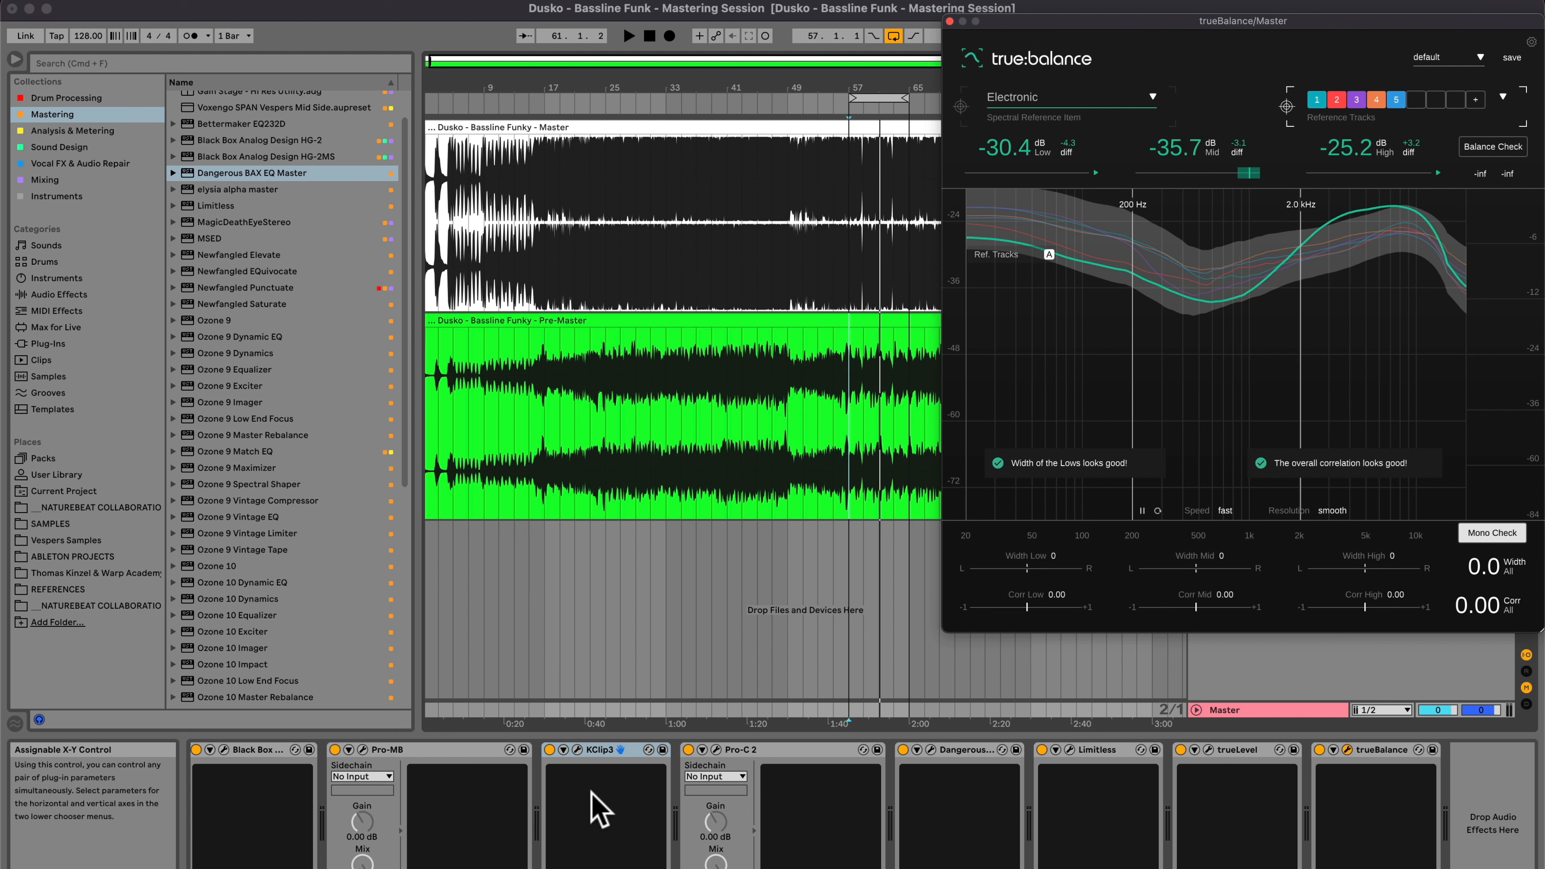
# - In Pro-Q 3, add a side-only high shelf at about 5.9 kHz with about +1.4 dB, and close the true:balance window
pyautogui.hscroll(-5, 599, 810)
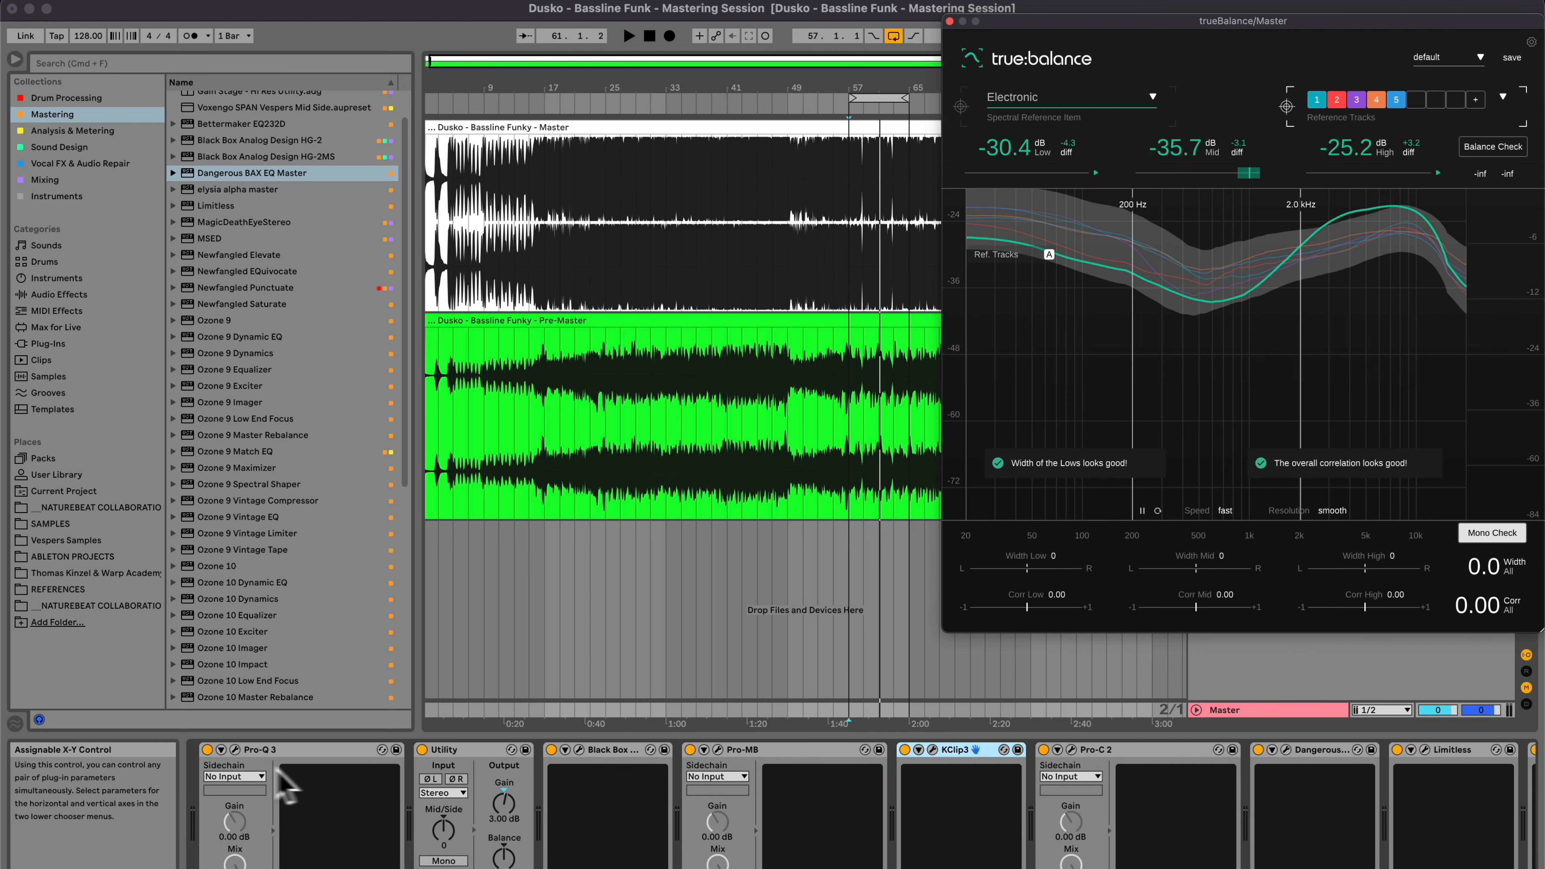
pyautogui.click(235, 749)
pyautogui.moveTo(652, 355)
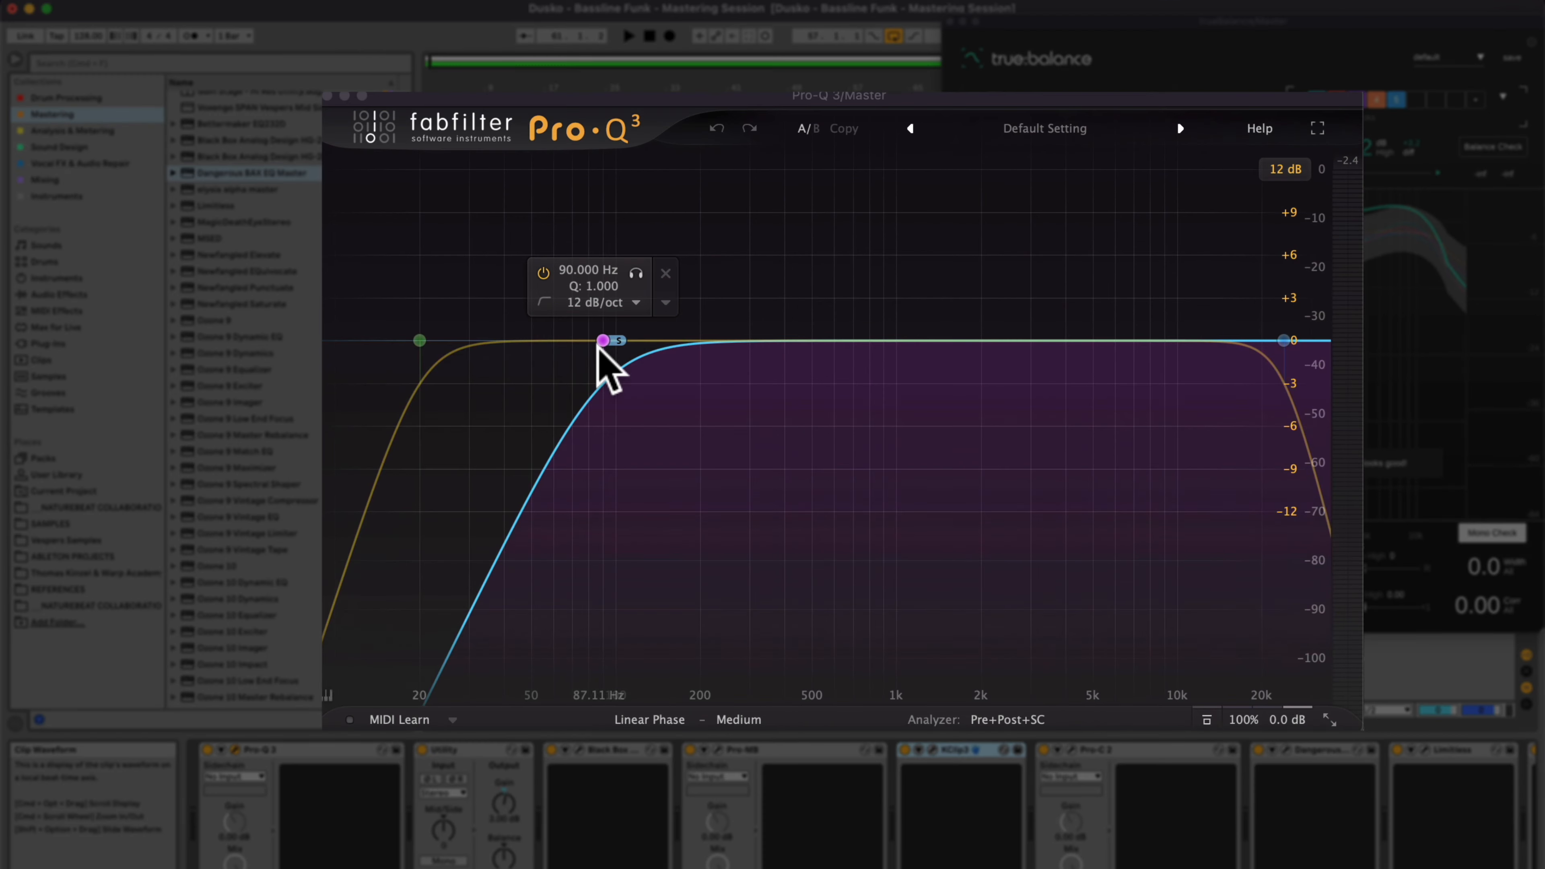
pyautogui.click(602, 340)
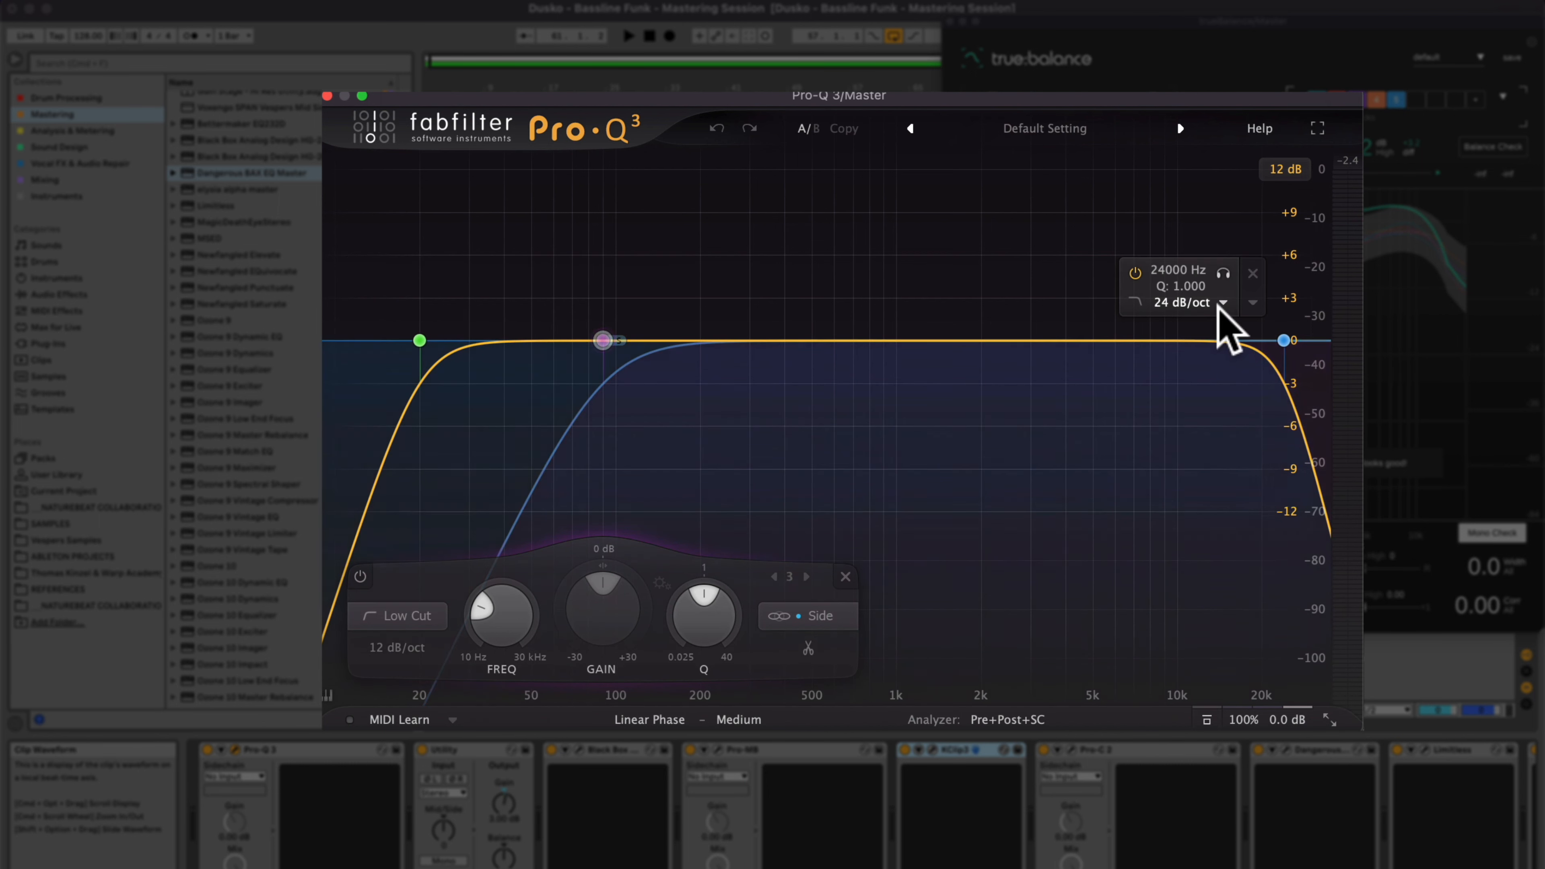
pyautogui.moveTo(1220, 304)
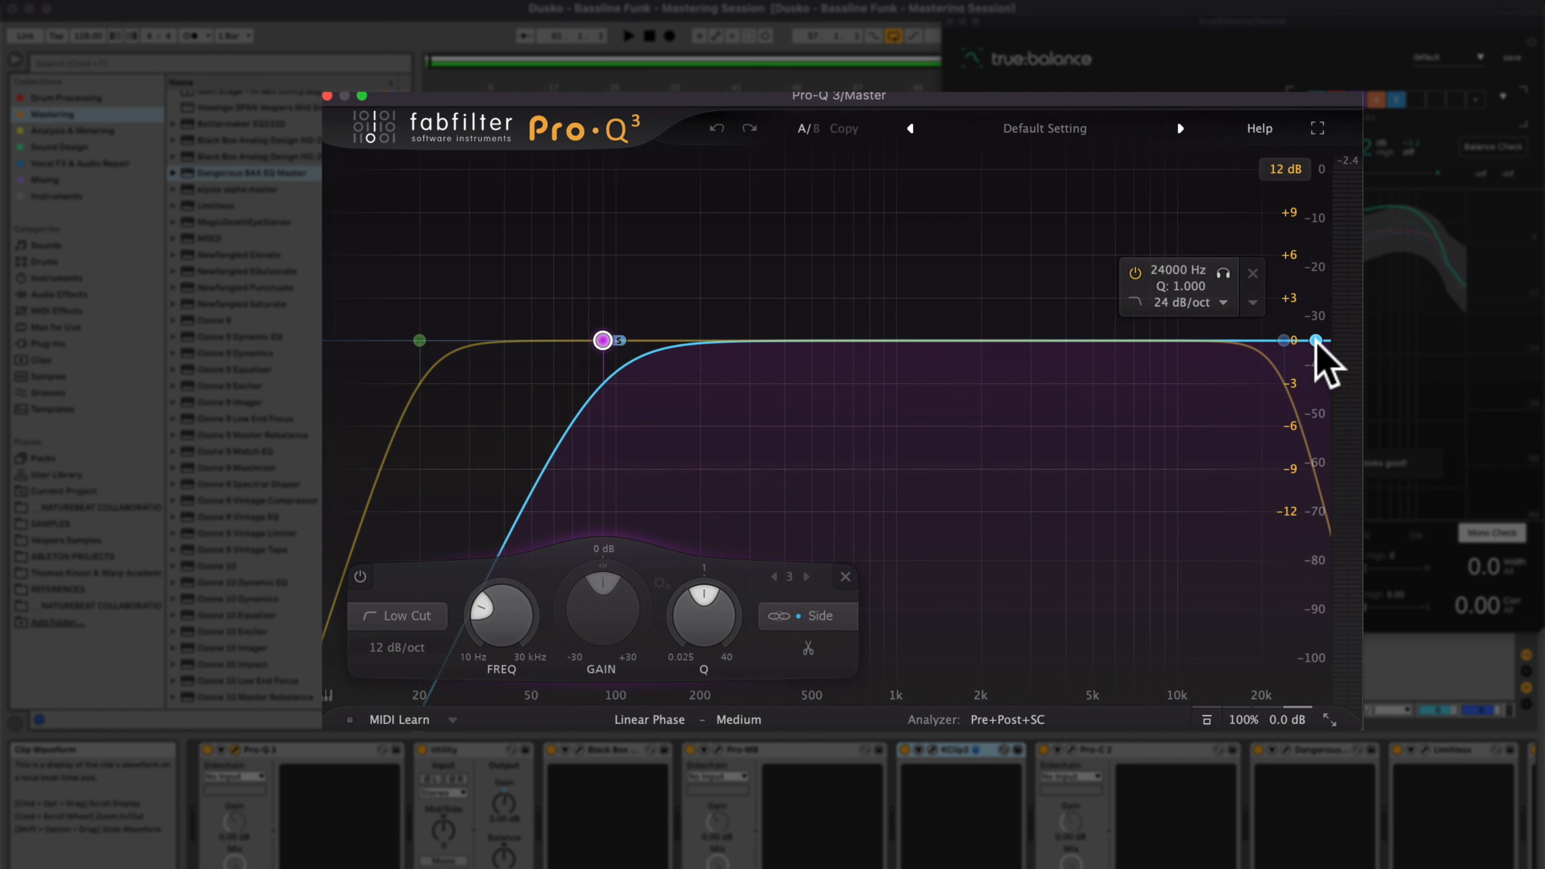
pyautogui.click(1316, 341)
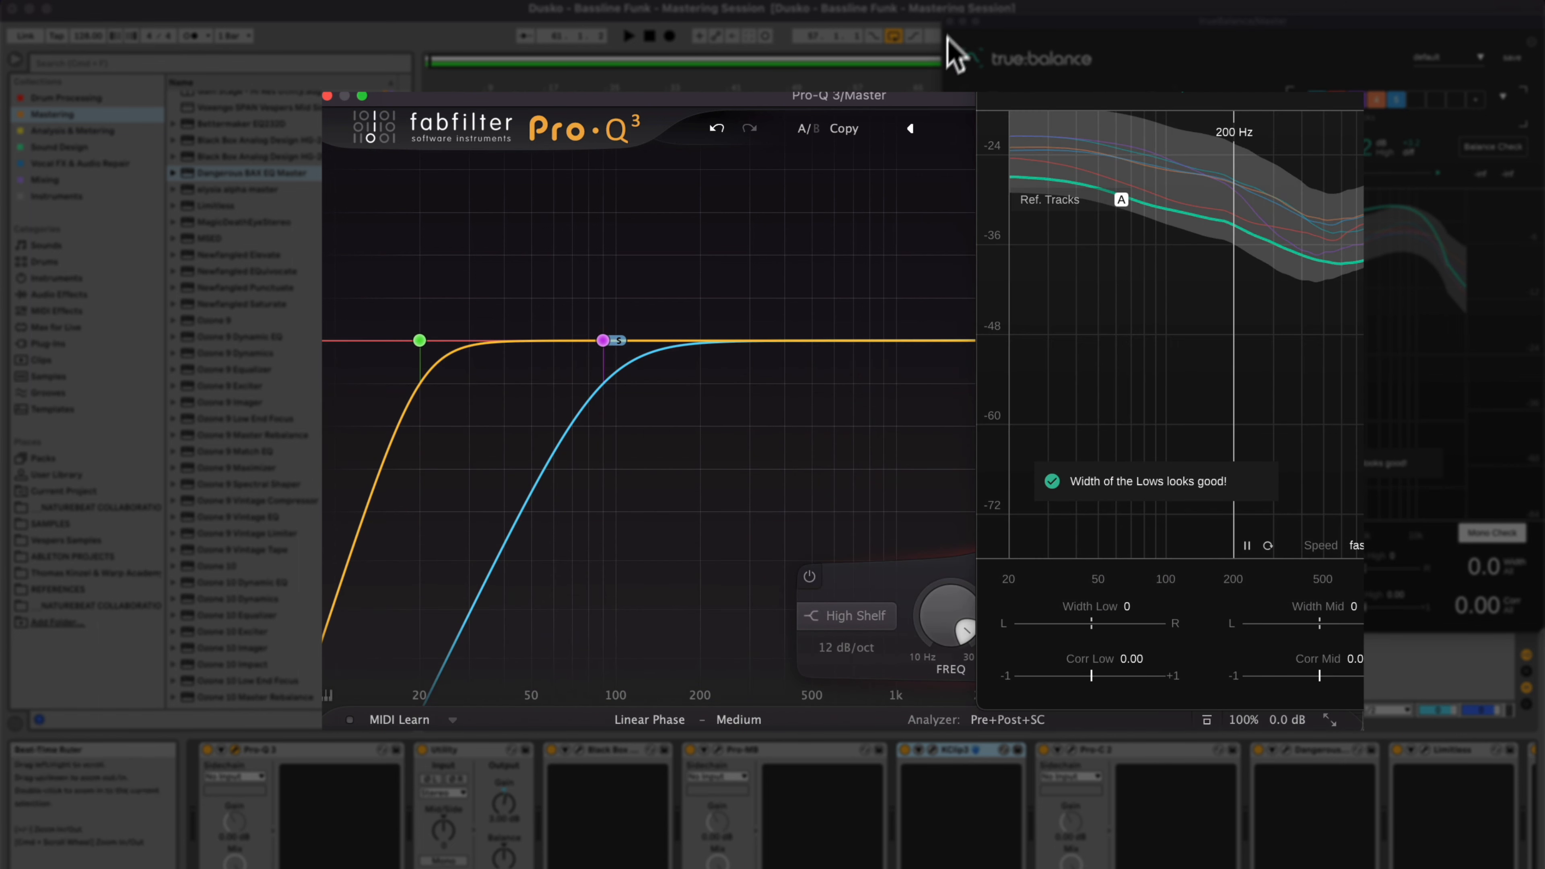
pyautogui.click(950, 21)
pyautogui.moveTo(1254, 331); pyautogui.dragTo(1114, 331)
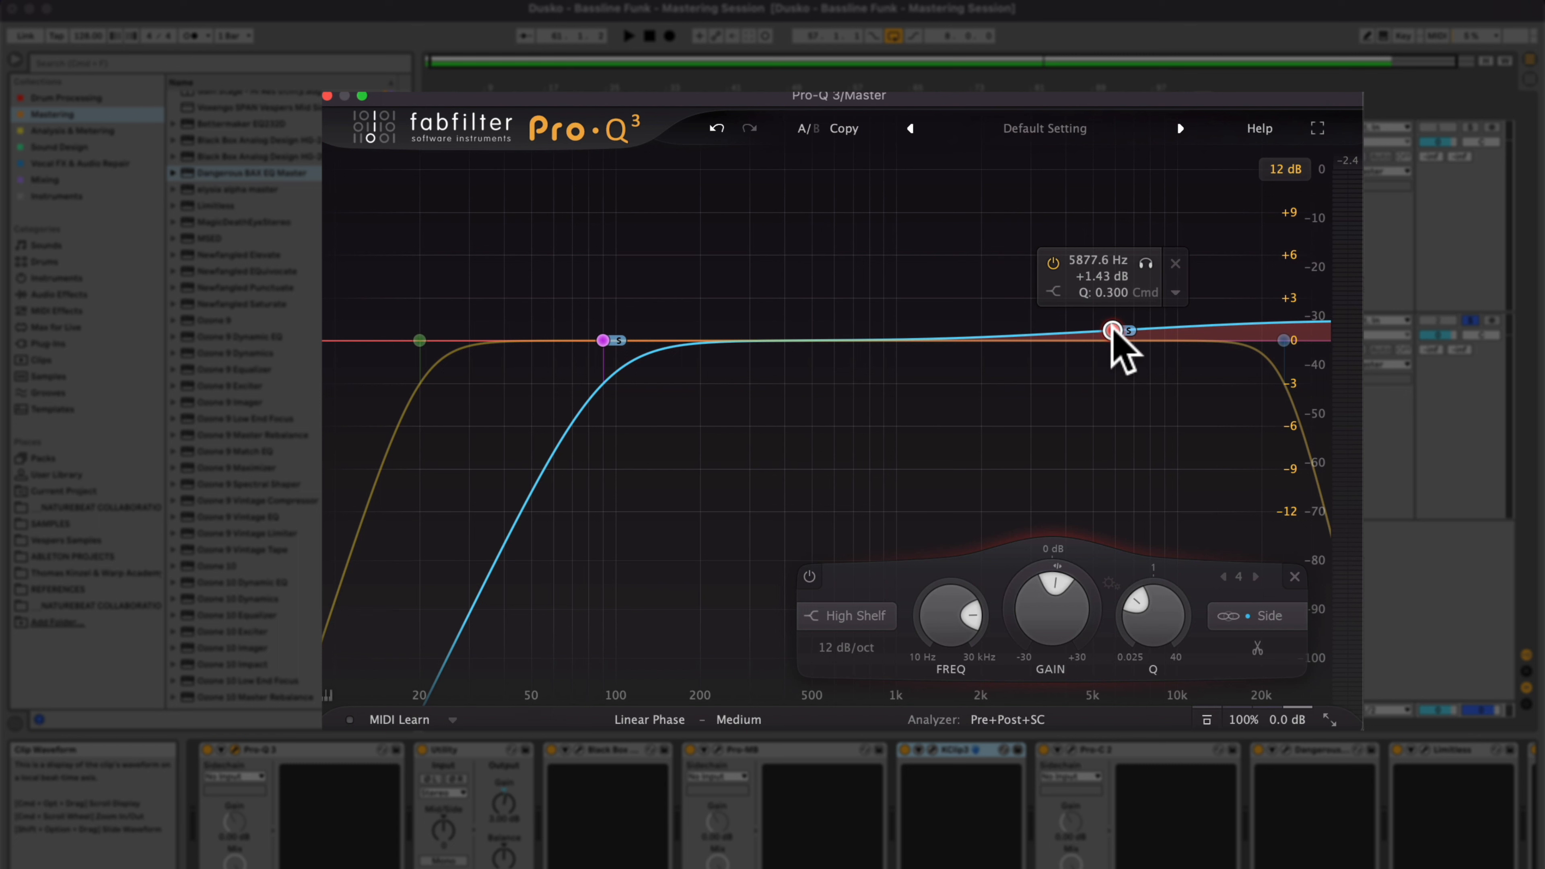
# - Set the side high shelf's frequency to 5 kHz and its gain to about +1 dB
pyautogui.doubleClick(949, 617)
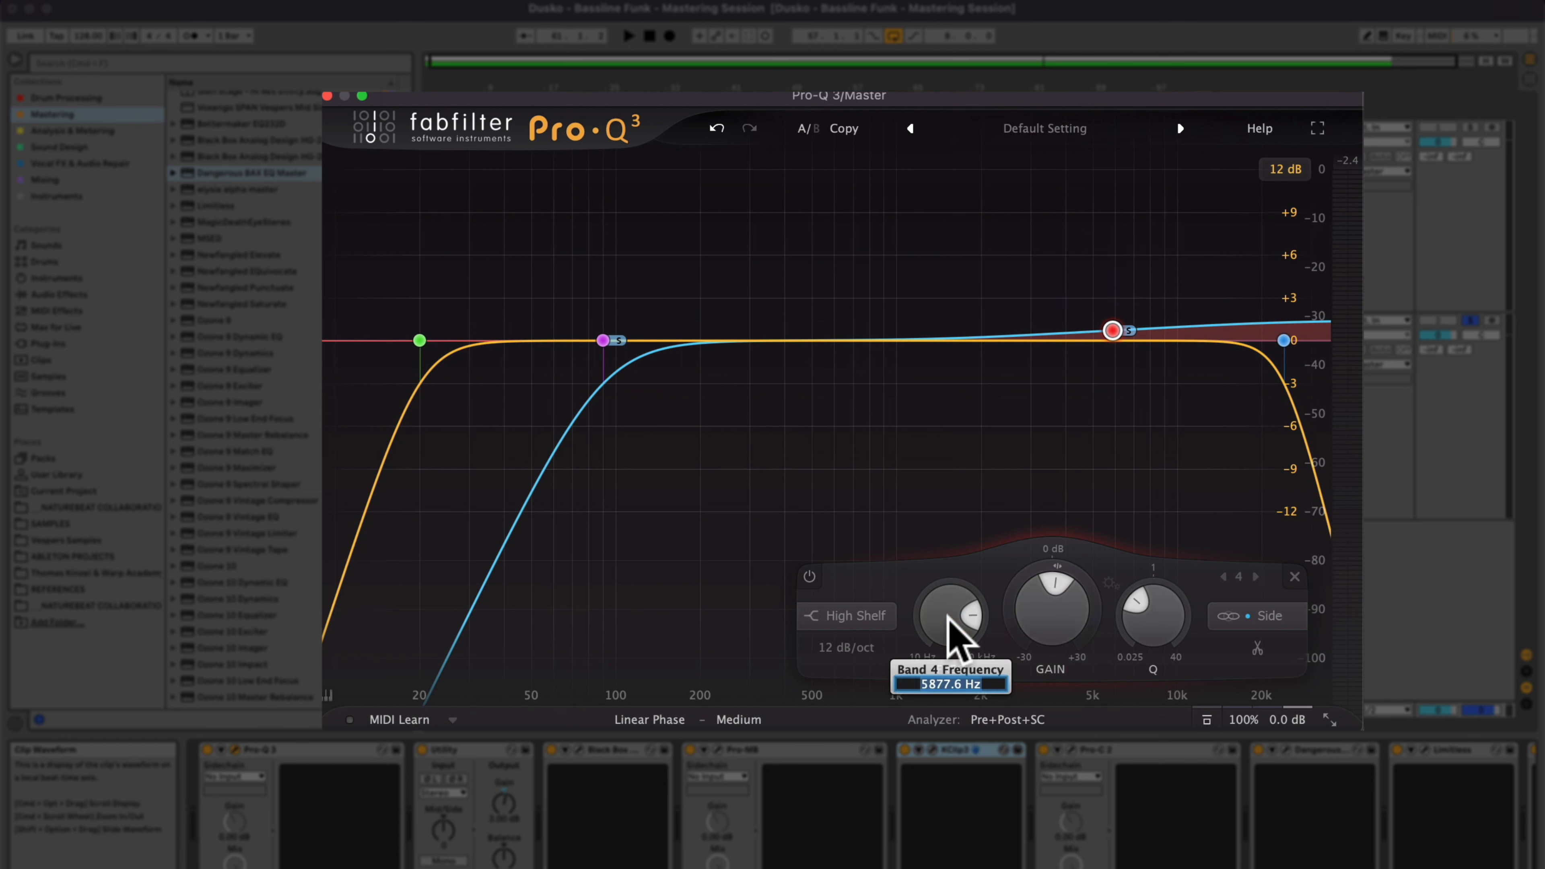
pyautogui.write('10')
pyautogui.press('Return')
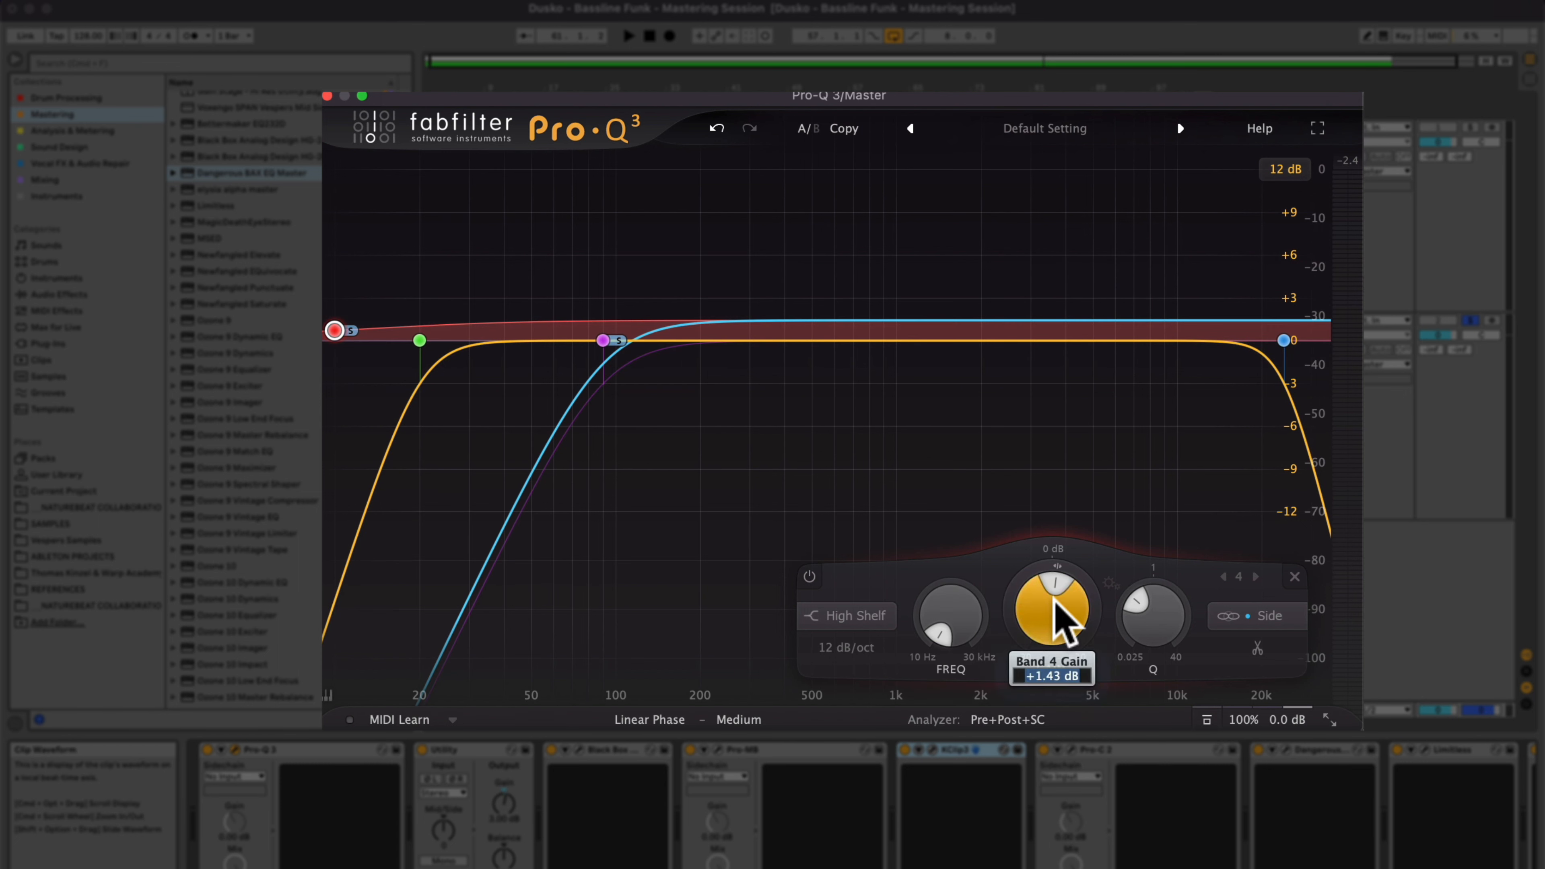
pyautogui.press('Return')
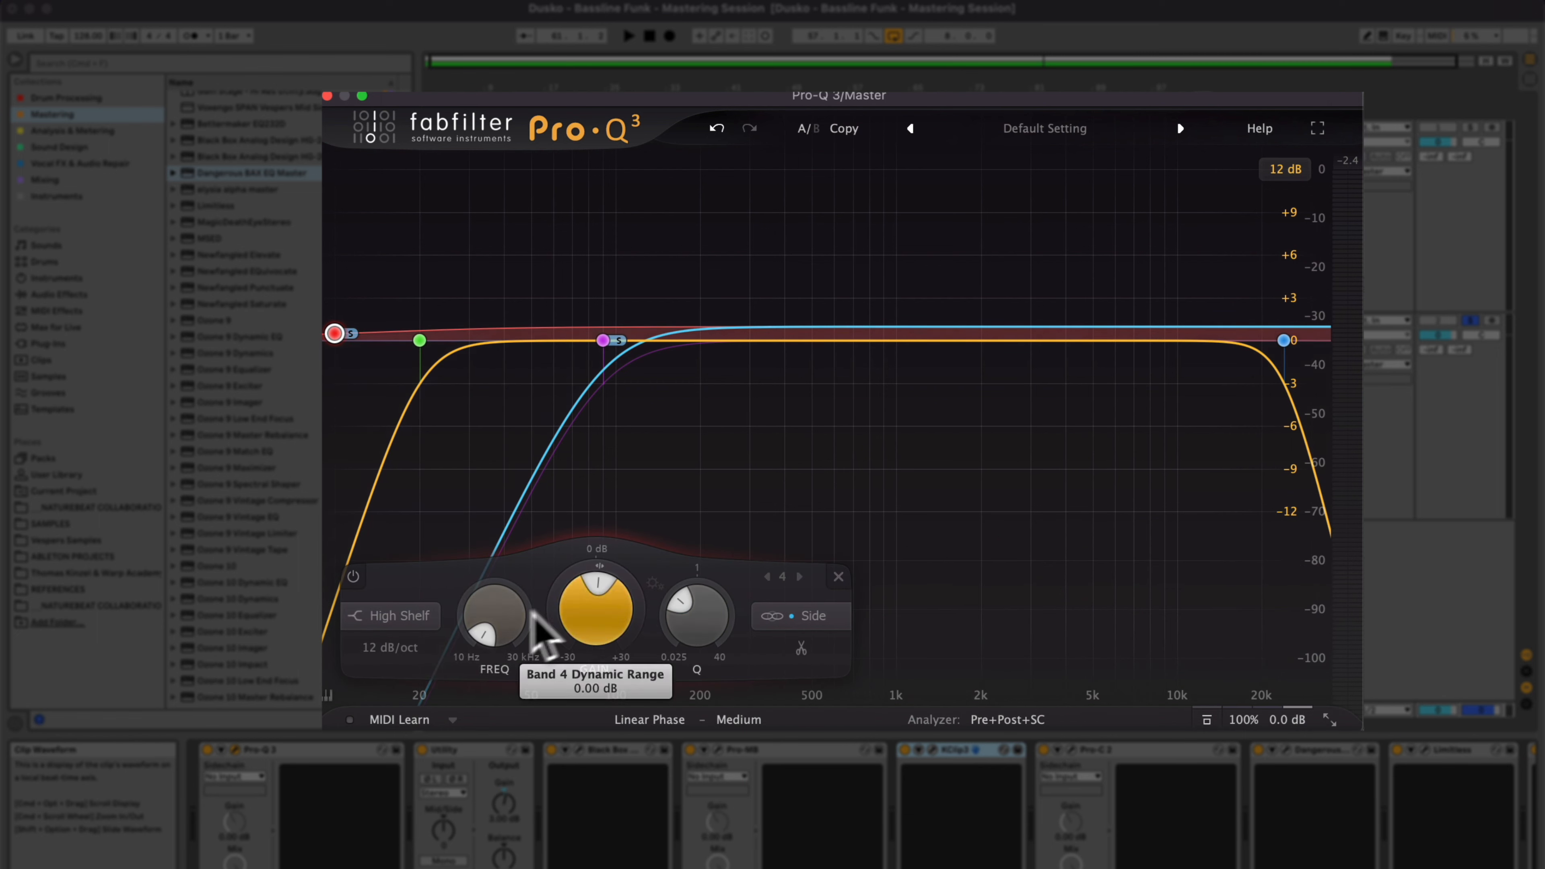
pyautogui.doubleClick(506, 611)
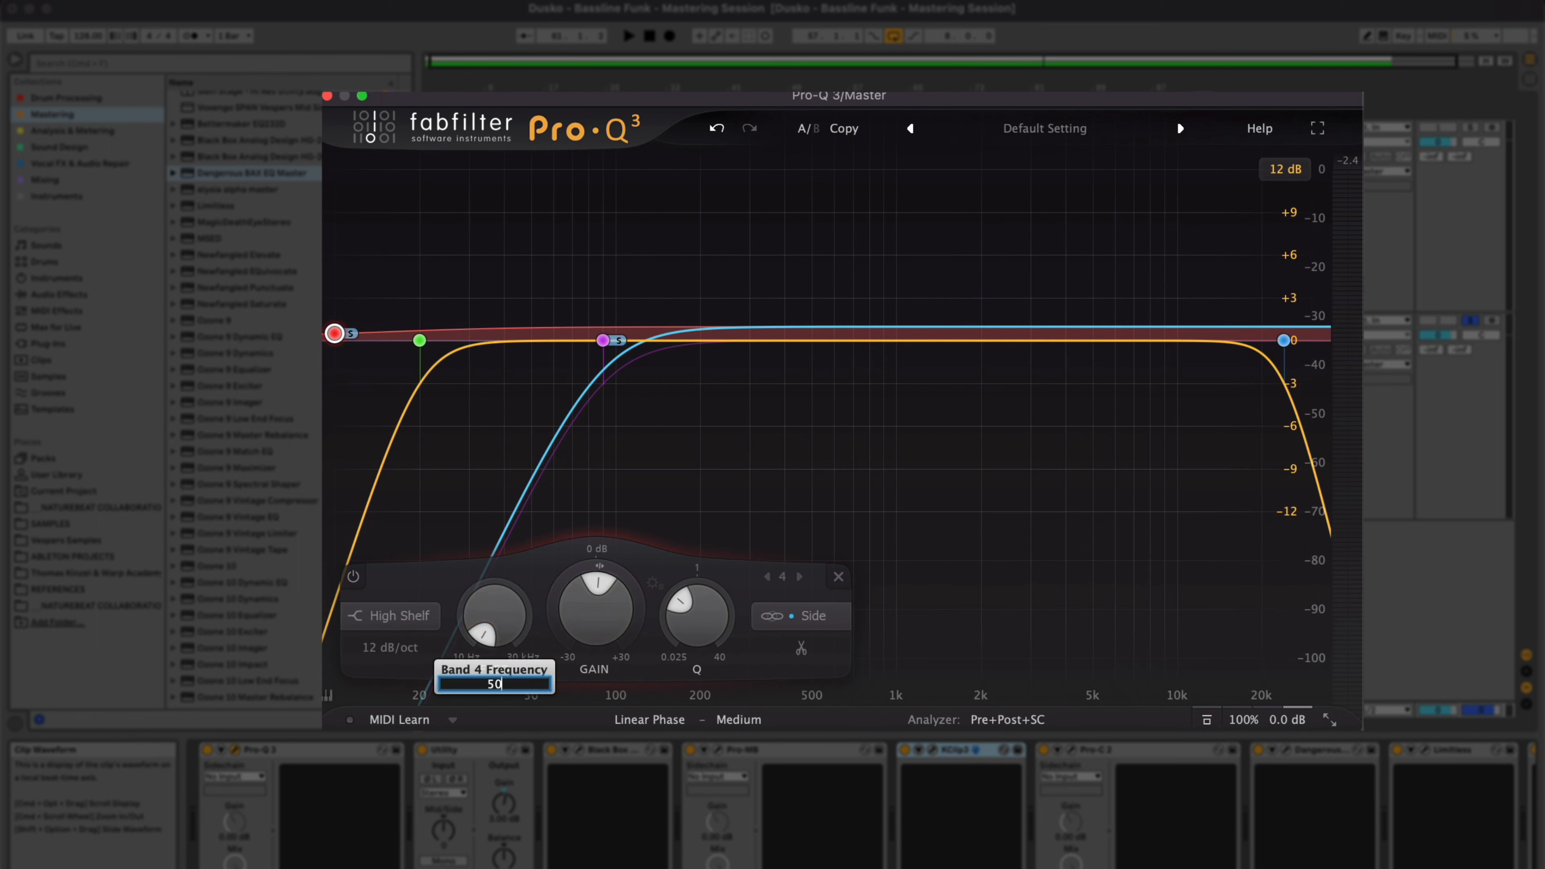
pyautogui.write('20')
pyautogui.press('Return')
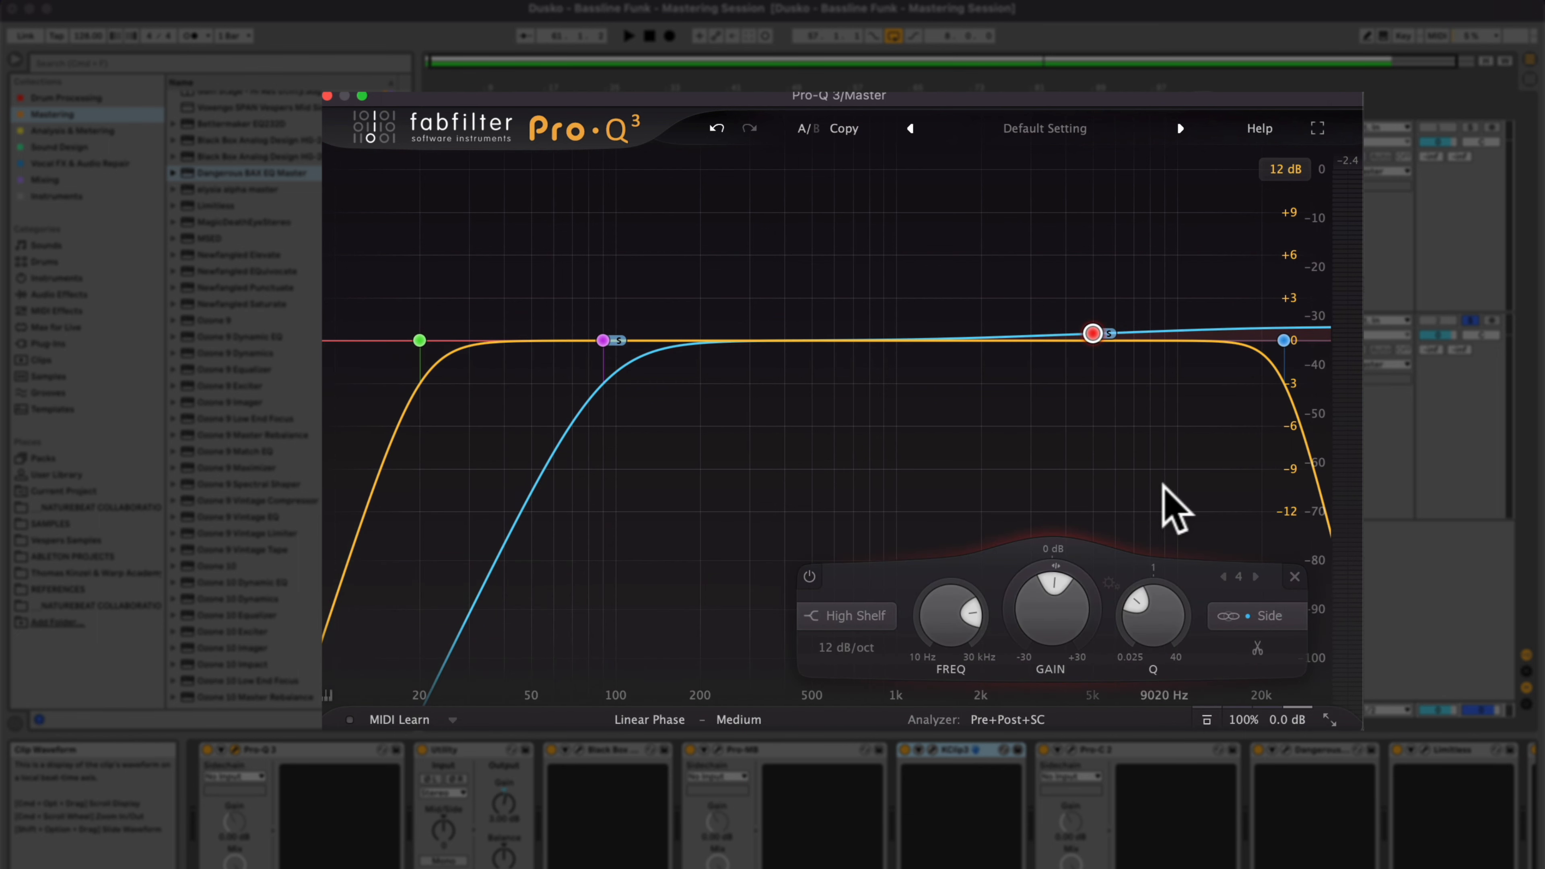
# - Compare the side high shelf bypassed and active during playback, close Pro-Q 3, and stop playback
pyautogui.press('space')
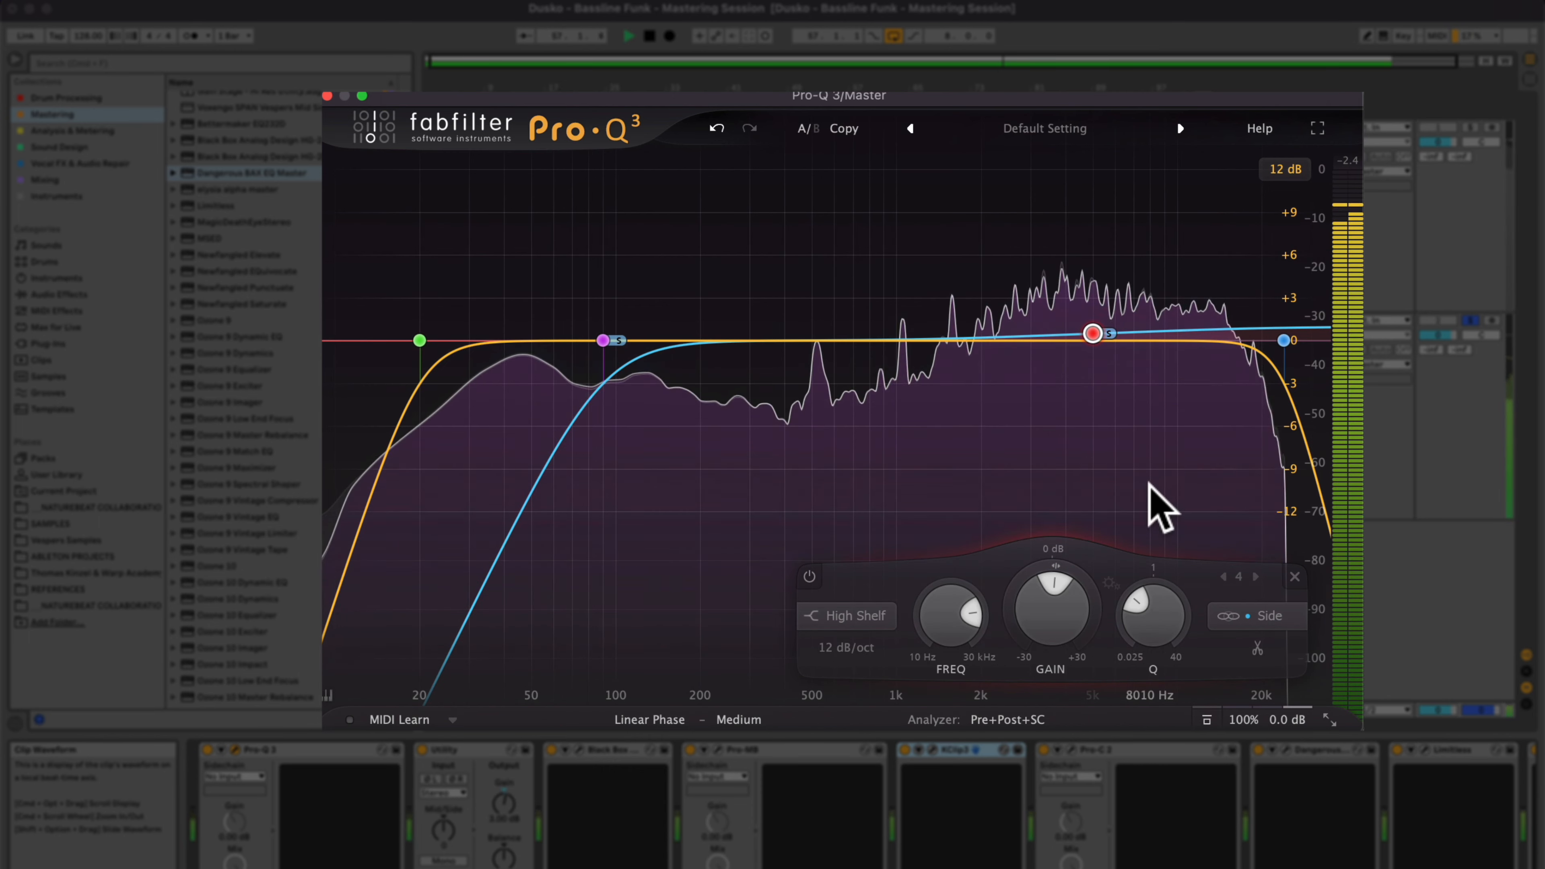
pyautogui.click(810, 577)
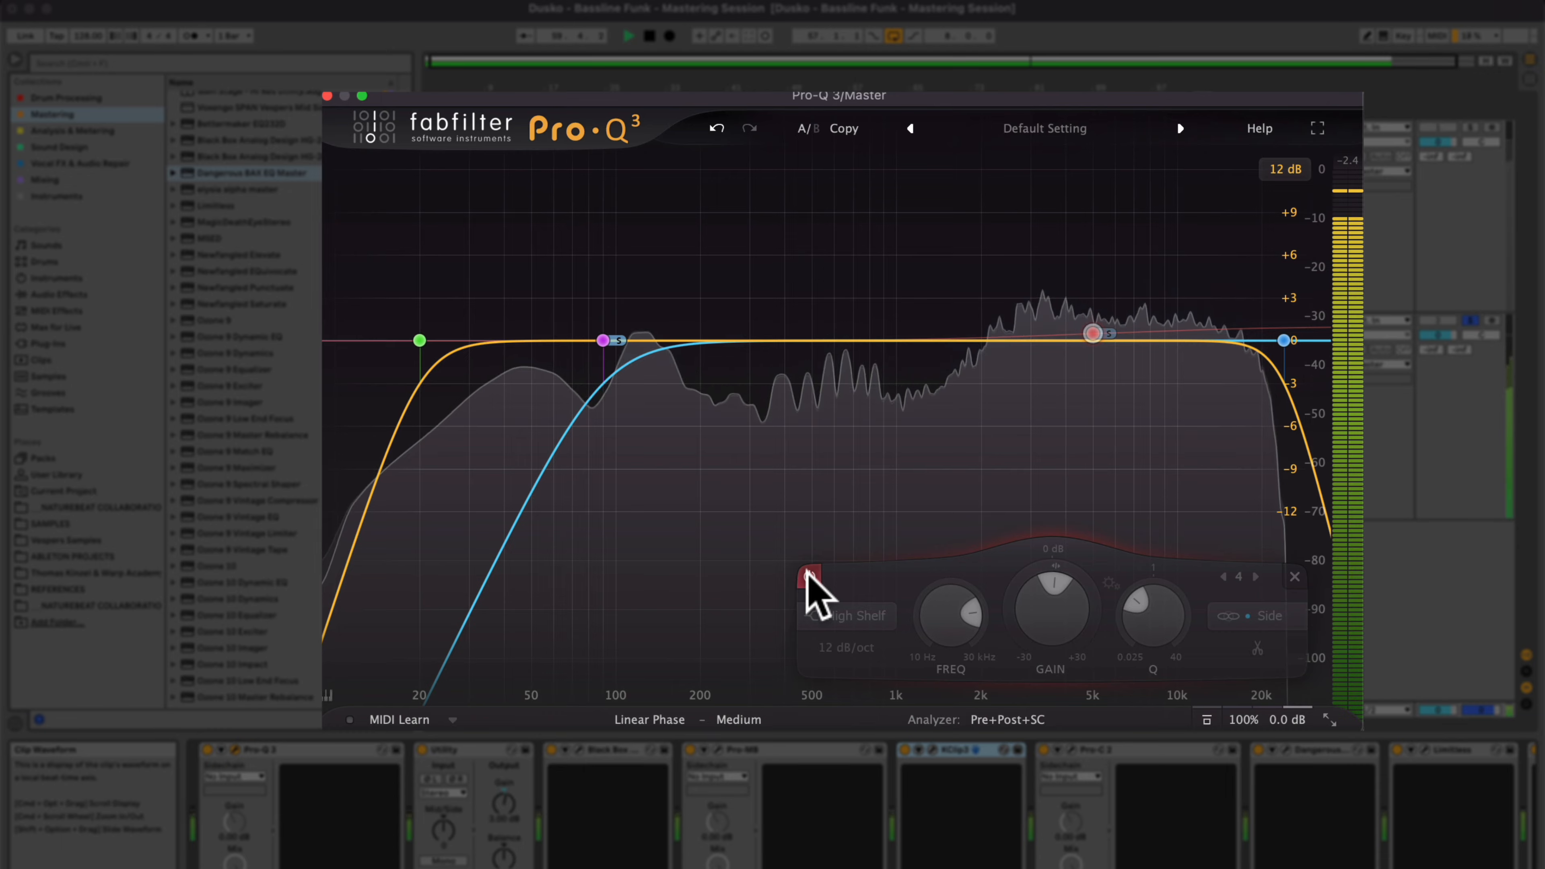
pyautogui.click(809, 577)
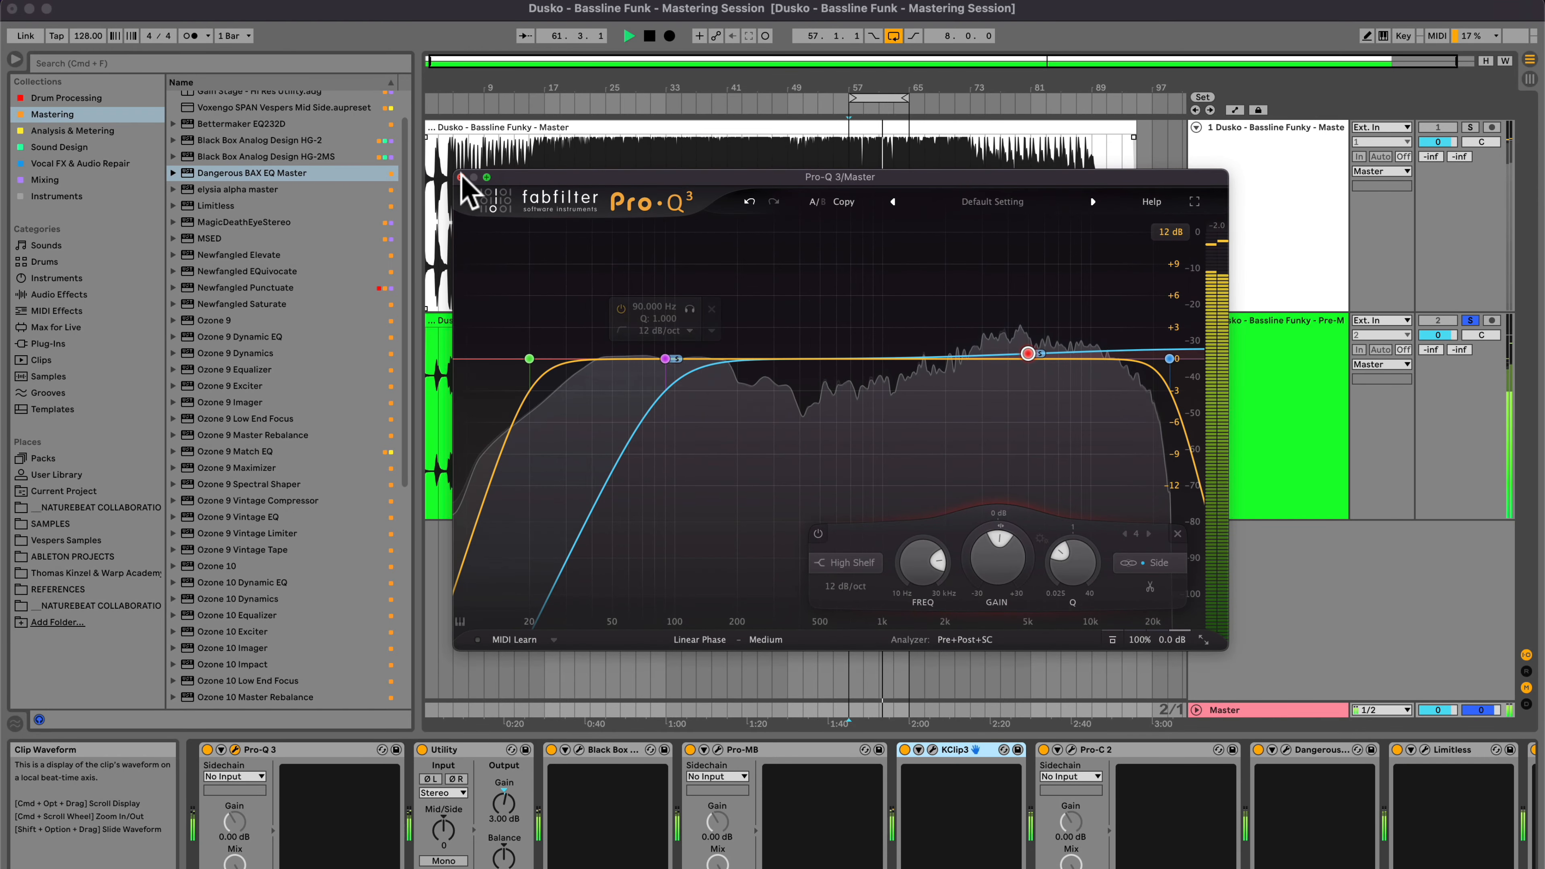
pyautogui.click(327, 95)
pyautogui.press('space')
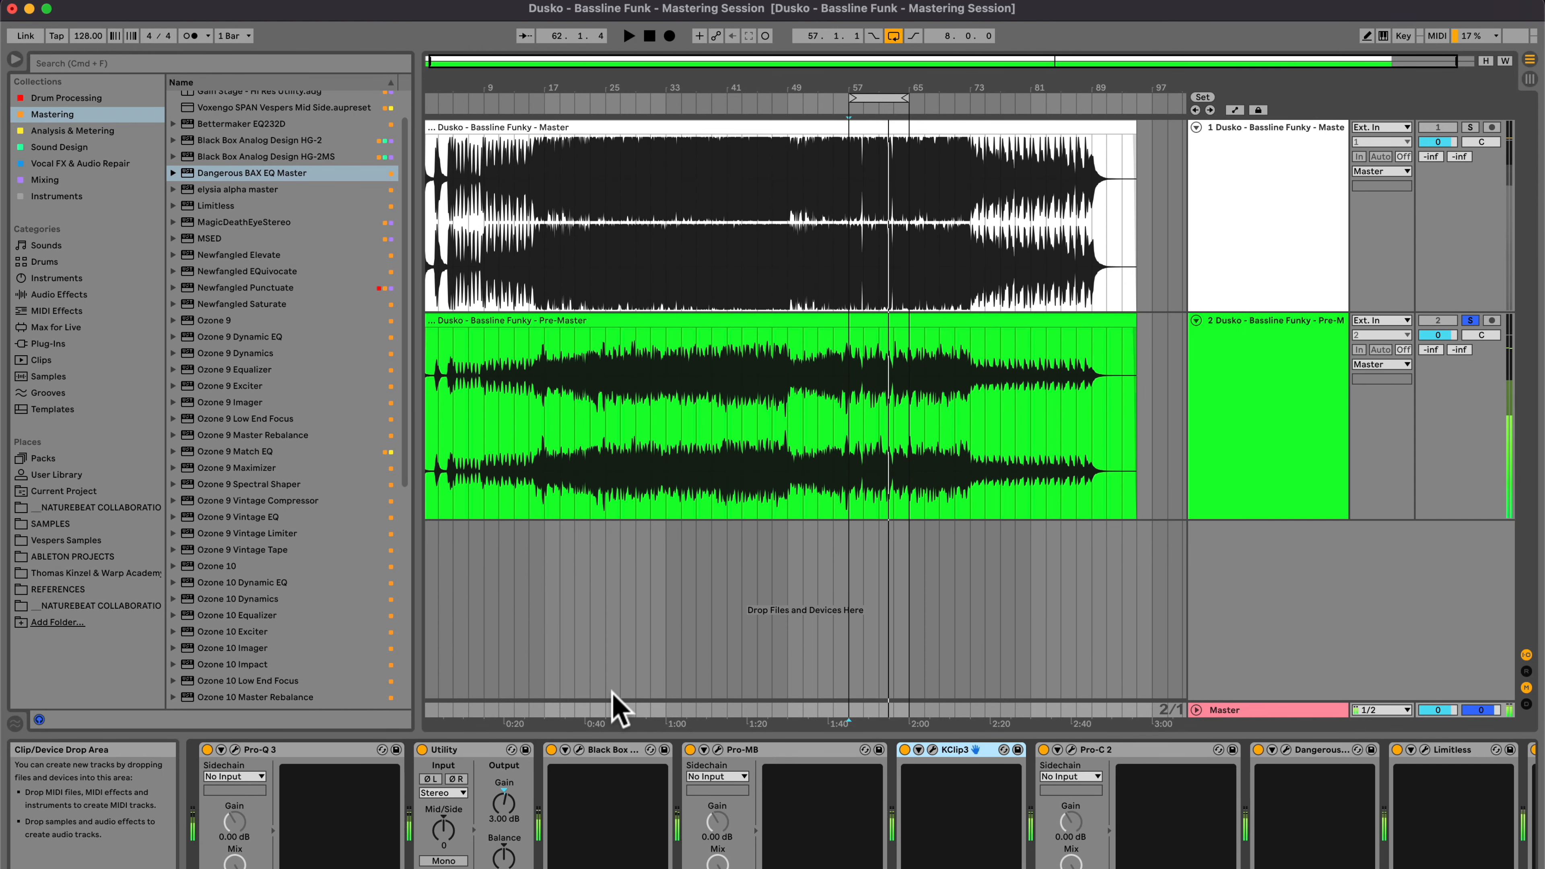
# - Recheck the side low cut in Pro-Q 3, enable Air on the HG-2MS side channel, and start playback to hear it
pyautogui.click(579, 750)
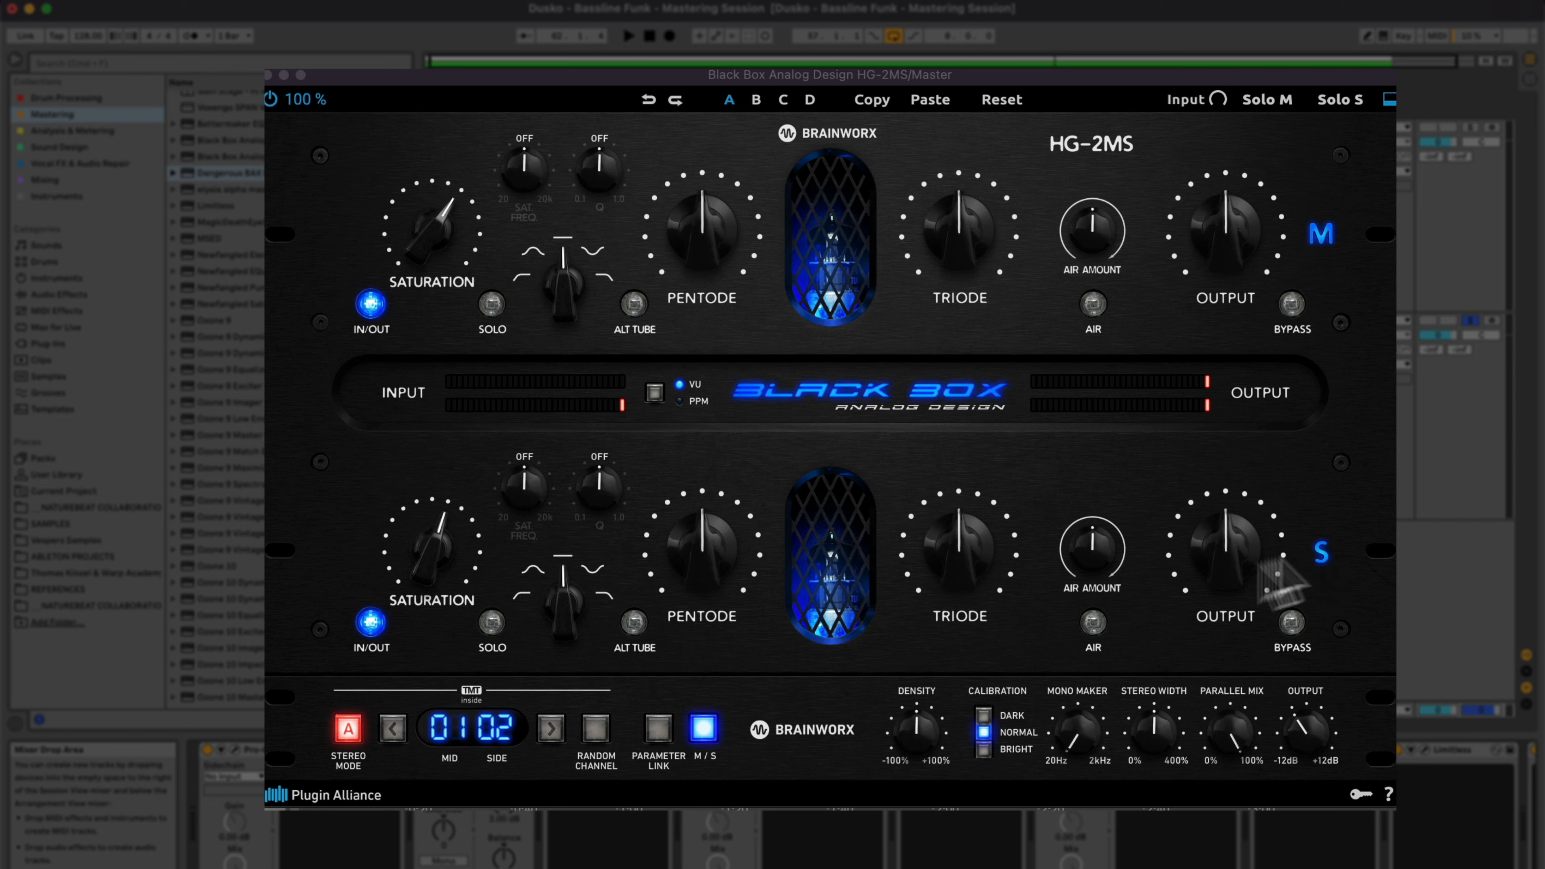
pyautogui.click(236, 751)
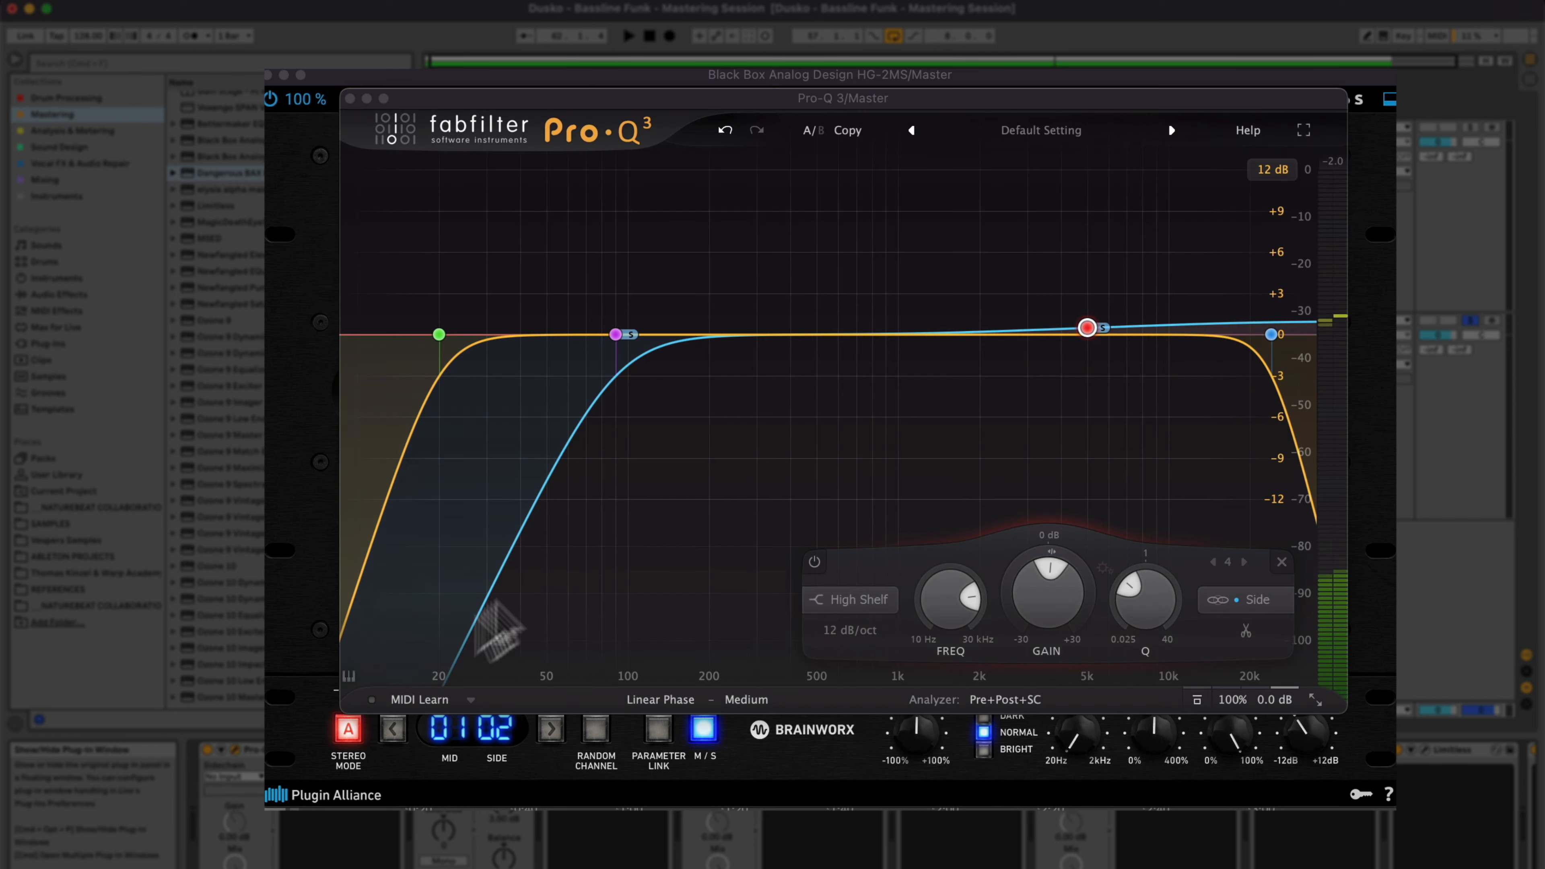
pyautogui.moveTo(605, 344)
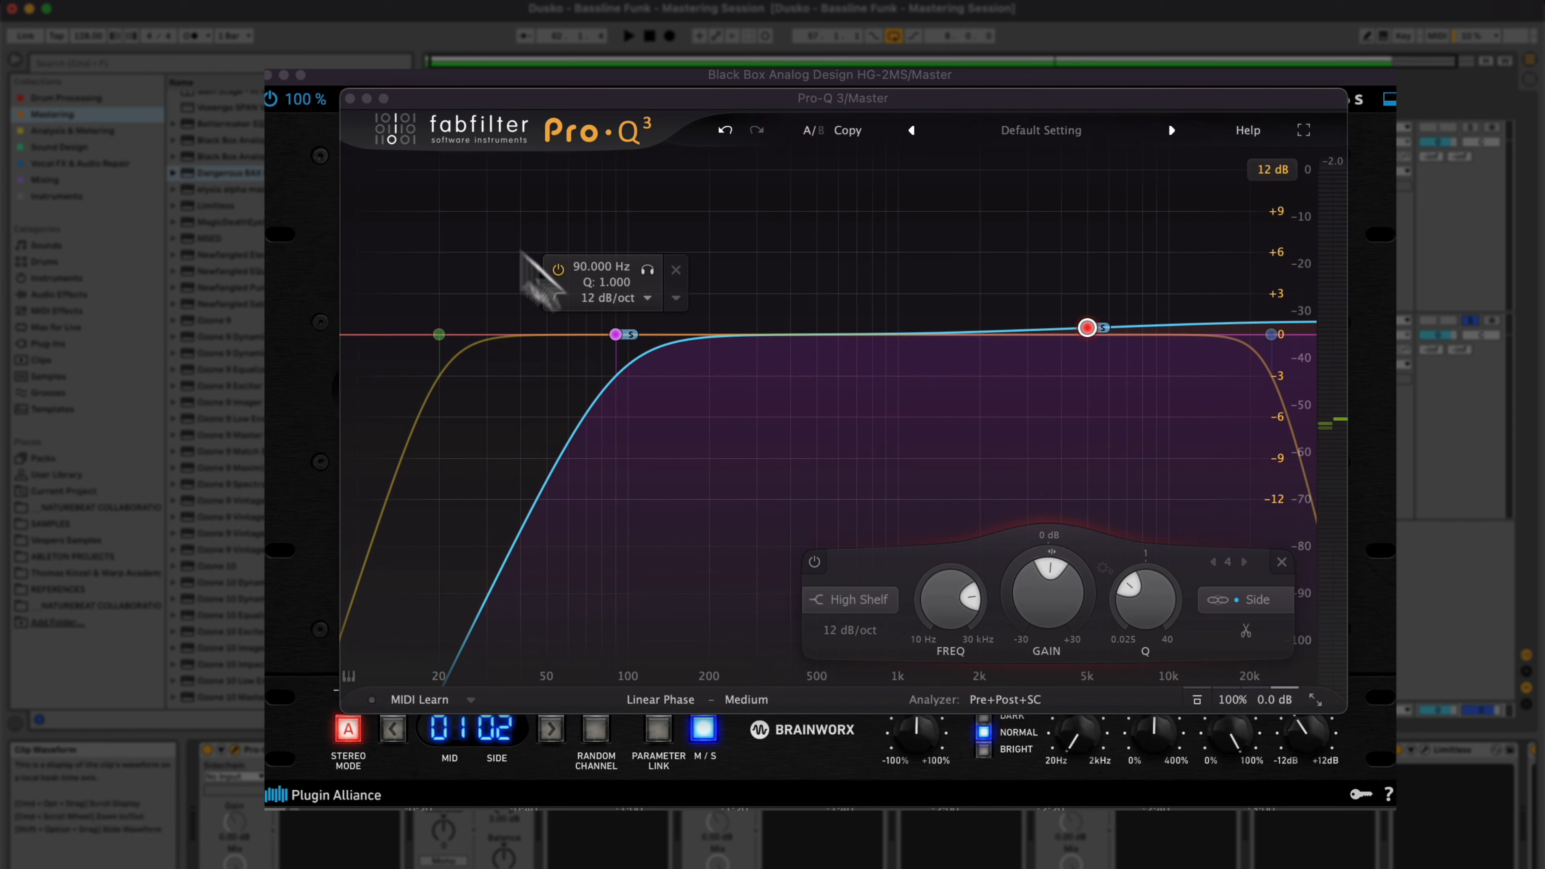
pyautogui.click(349, 98)
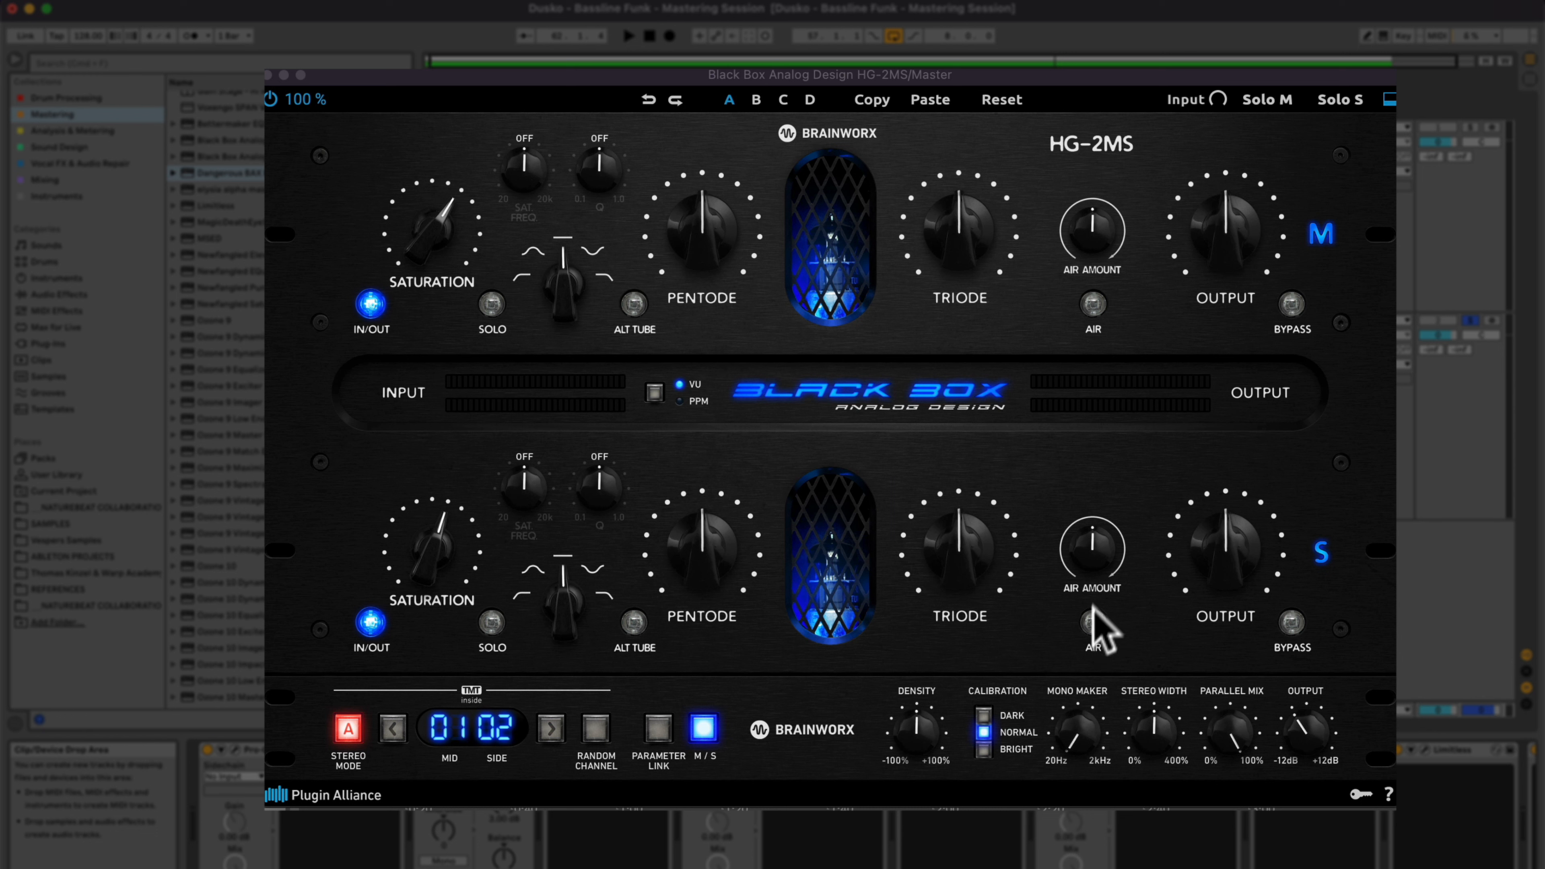
pyautogui.click(1093, 622)
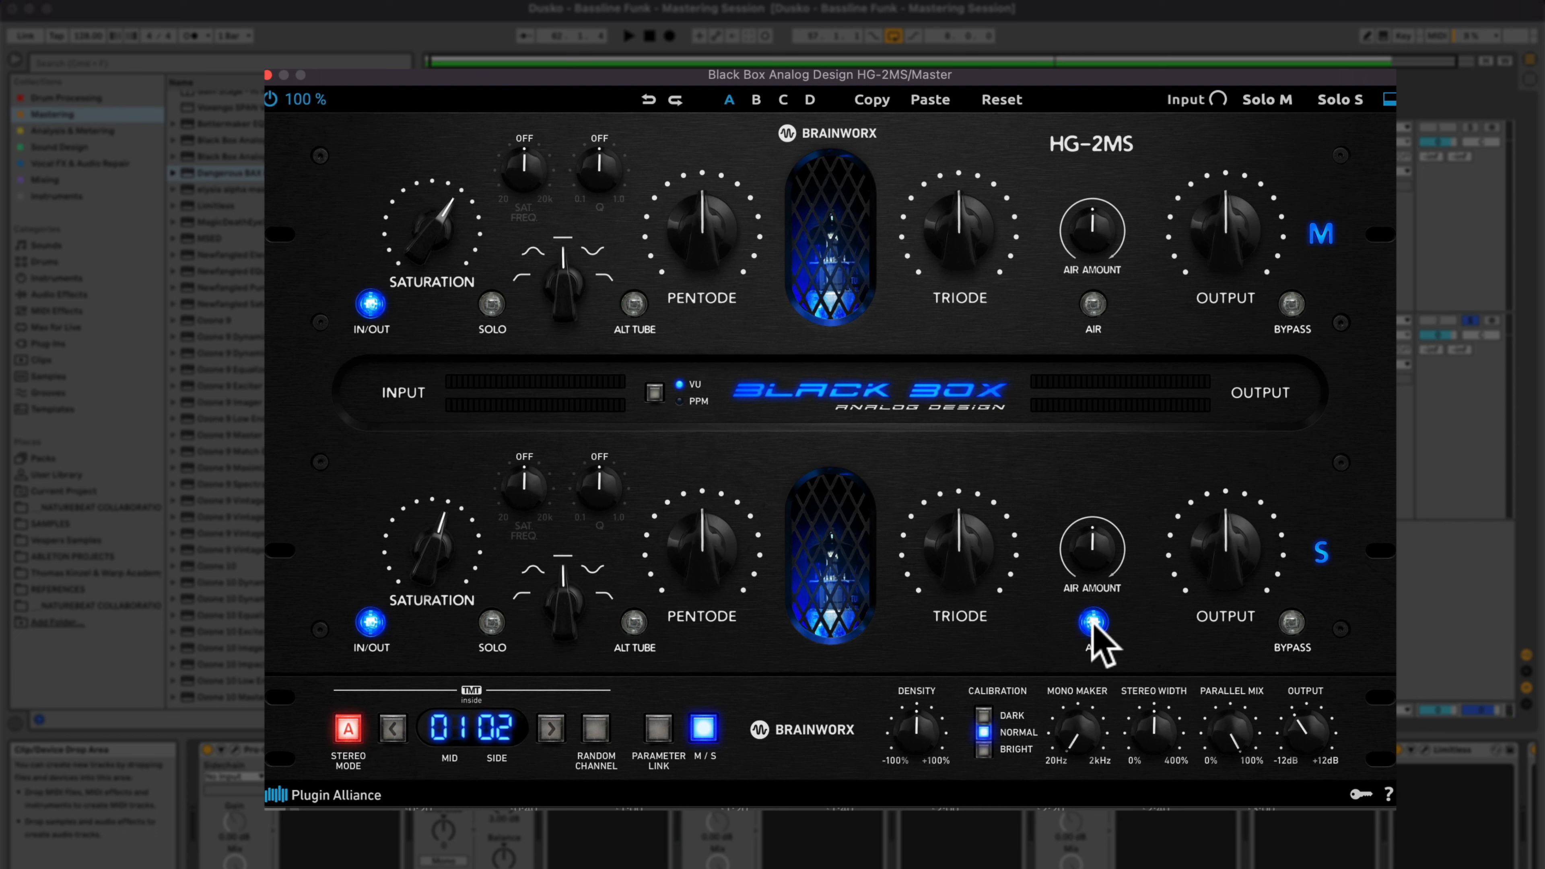
pyautogui.press('space')
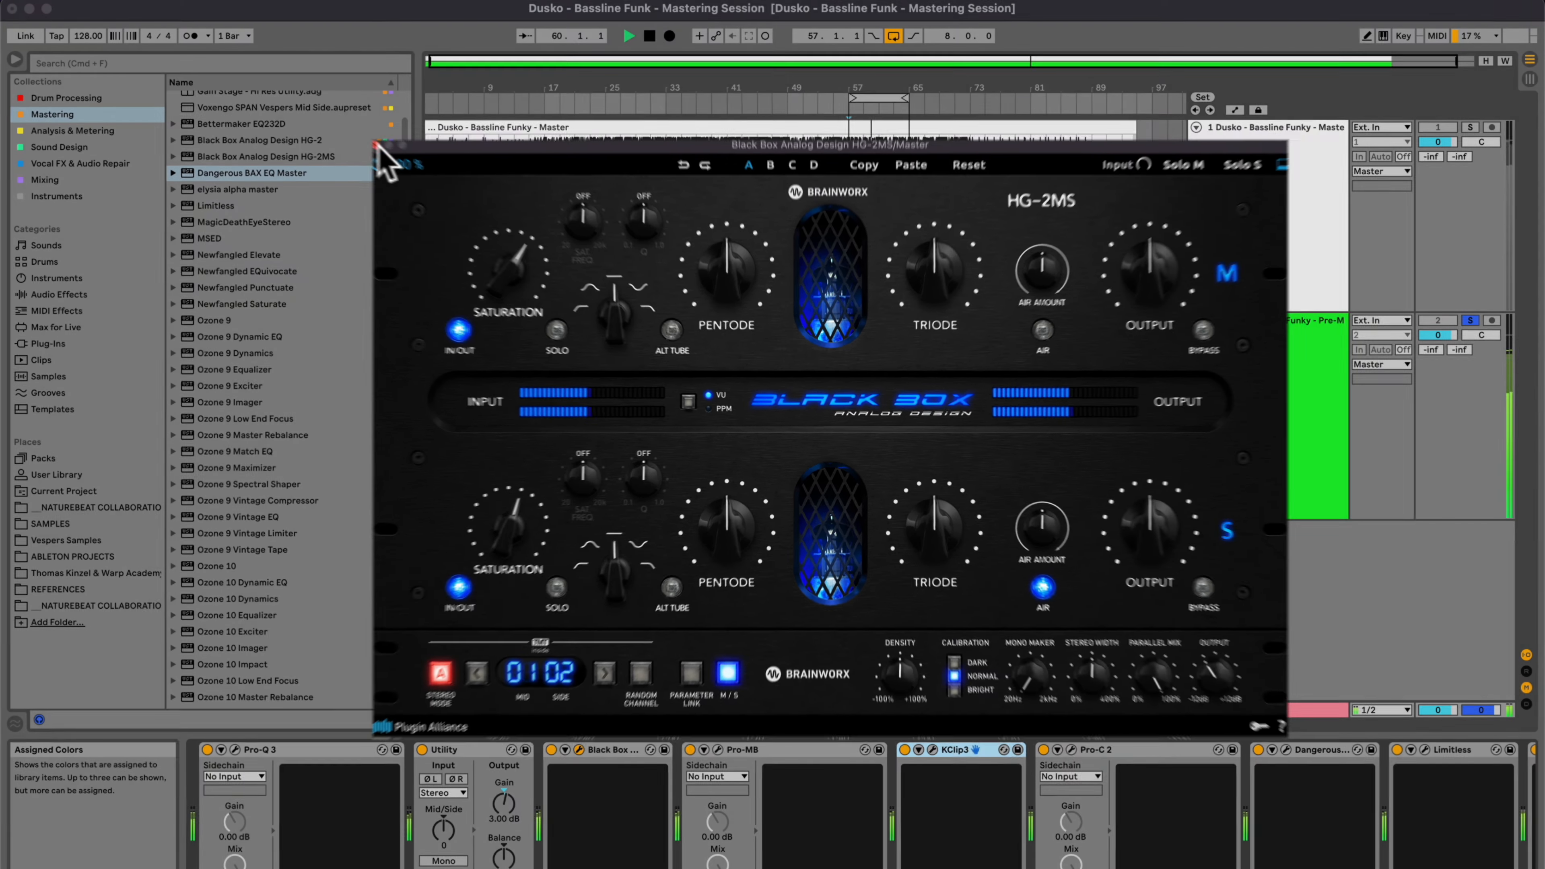
# - Close the HG-2MS, open true:level and true:balance side by side, and reset true:level's measurement
pyautogui.click(378, 140)
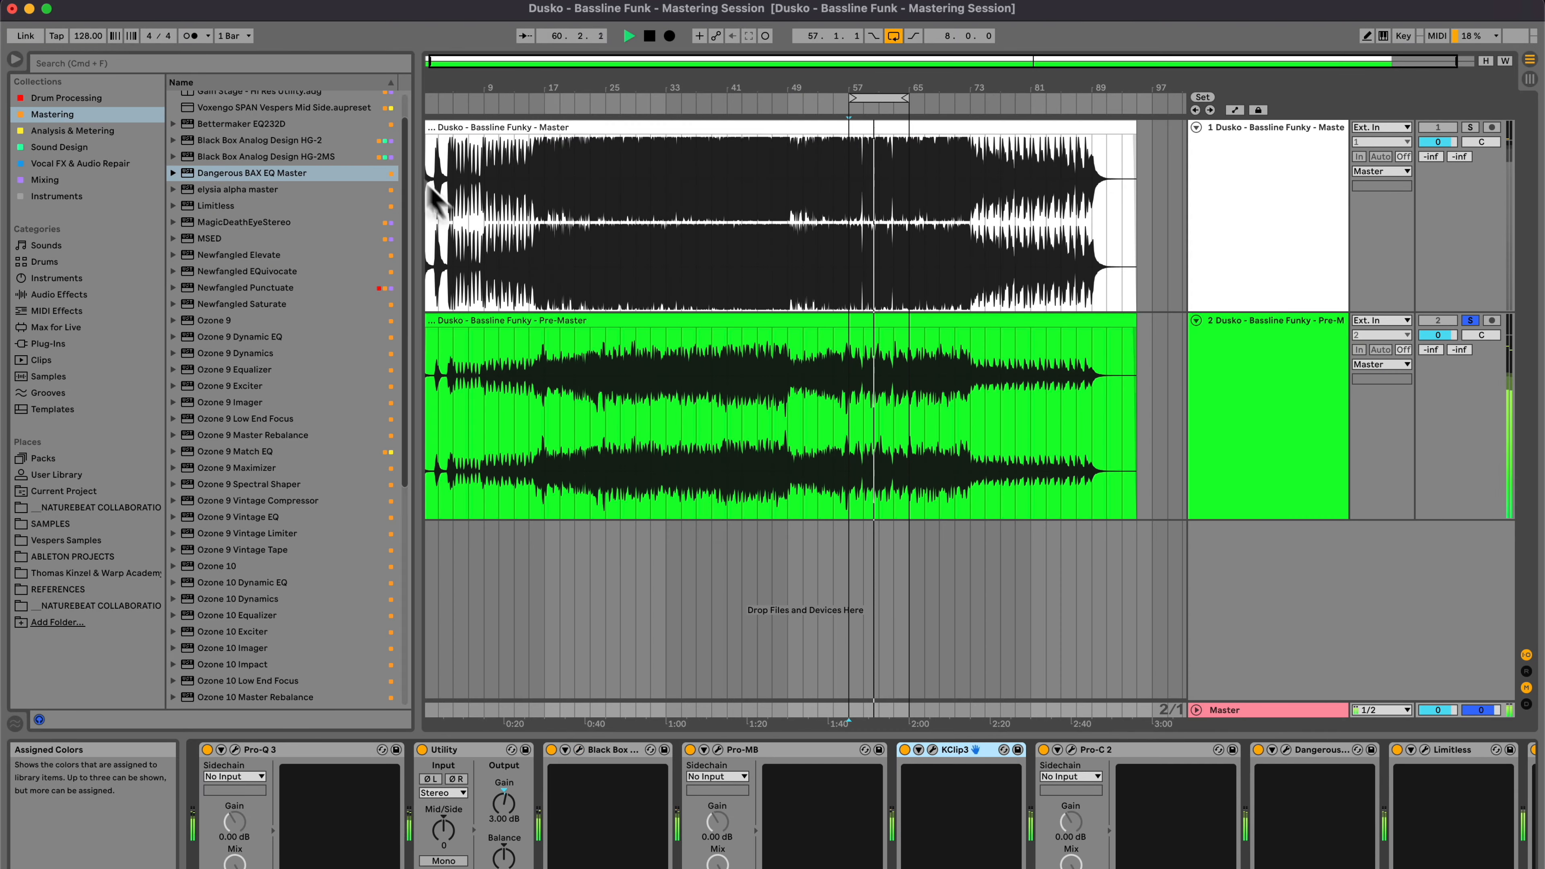
pyautogui.hscroll(5, 1081, 821)
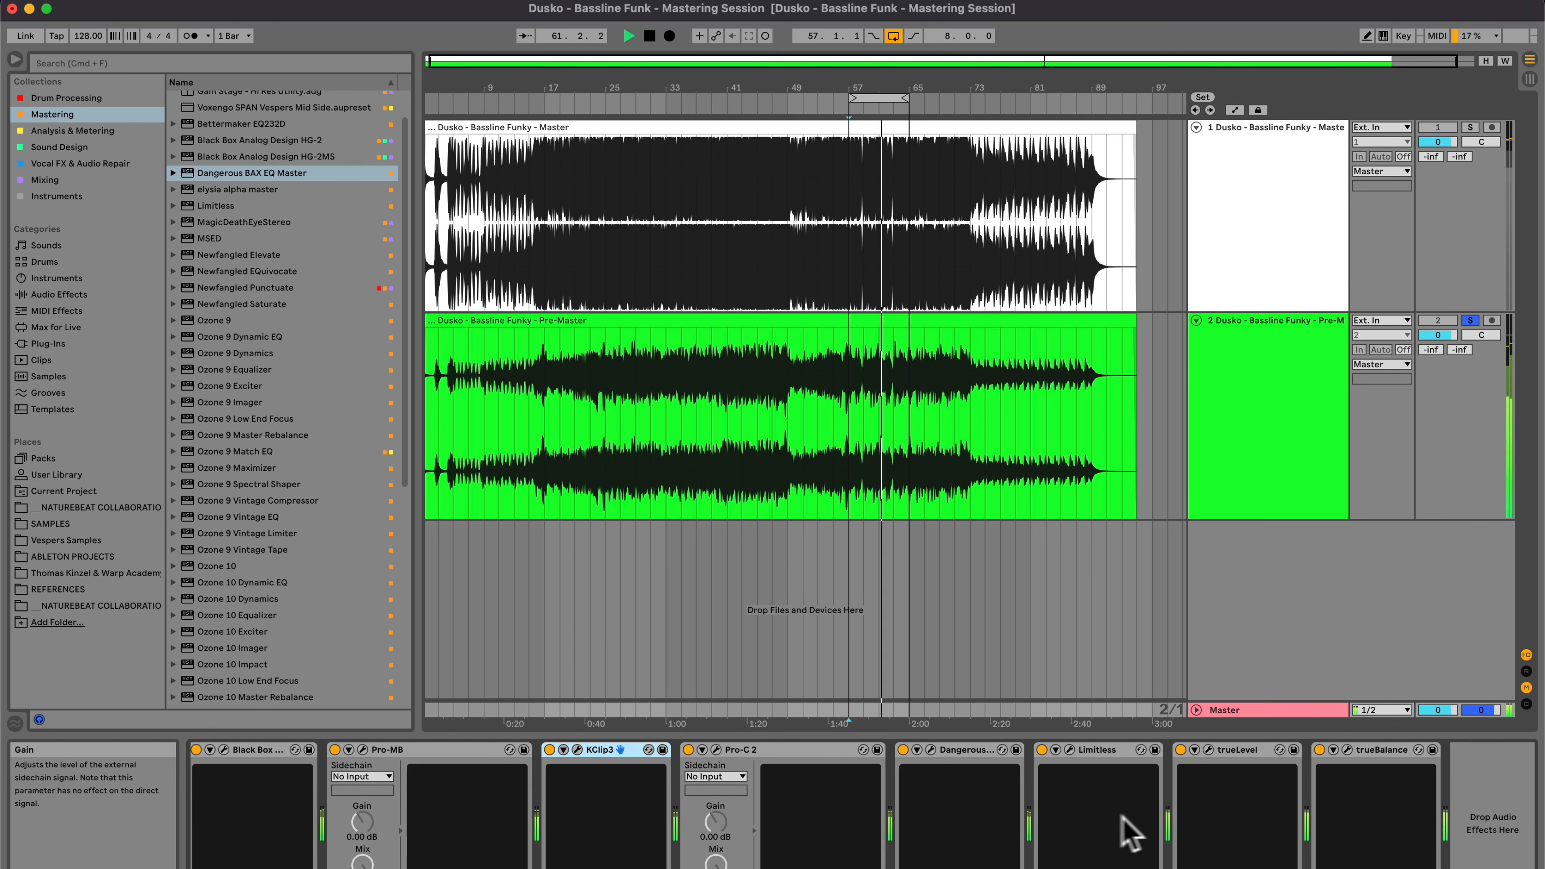
pyautogui.click(1210, 751)
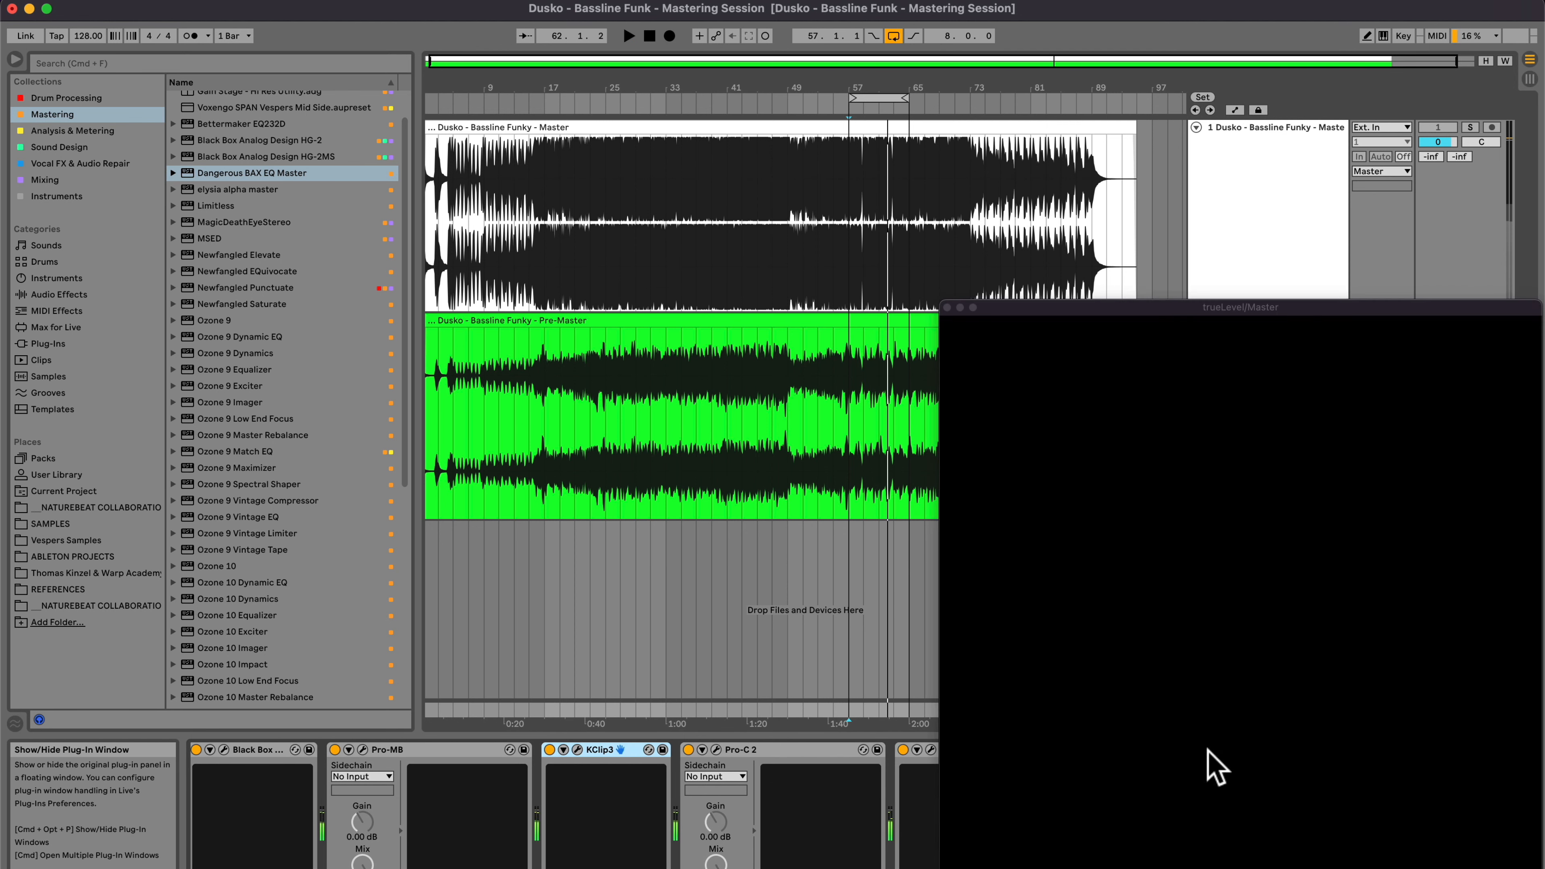
pyautogui.moveTo(1244, 310); pyautogui.dragTo(382, 100)
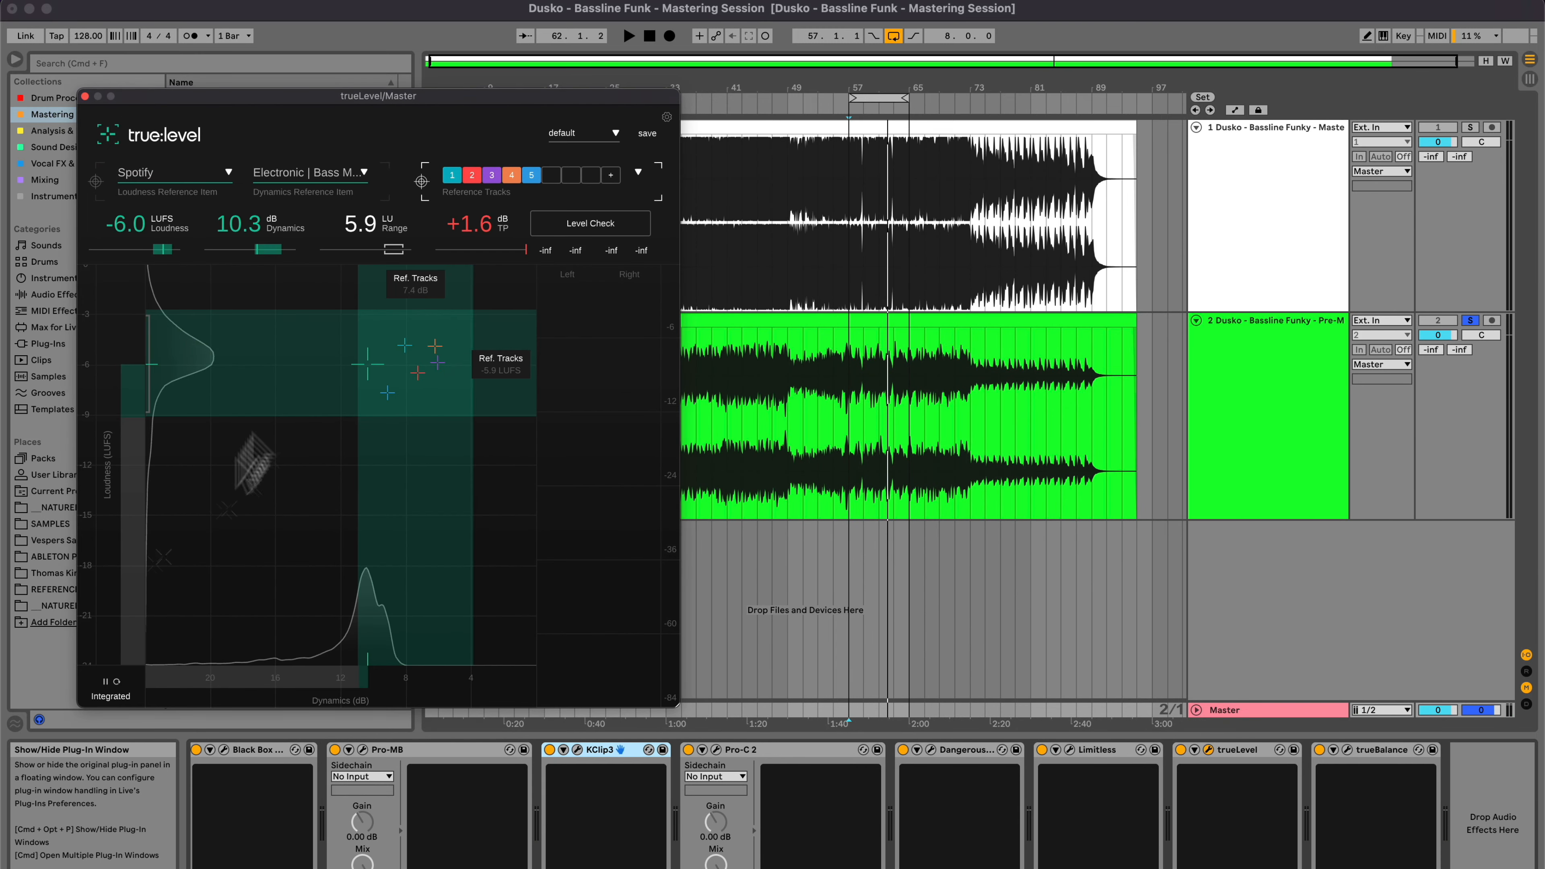
pyautogui.click(116, 681)
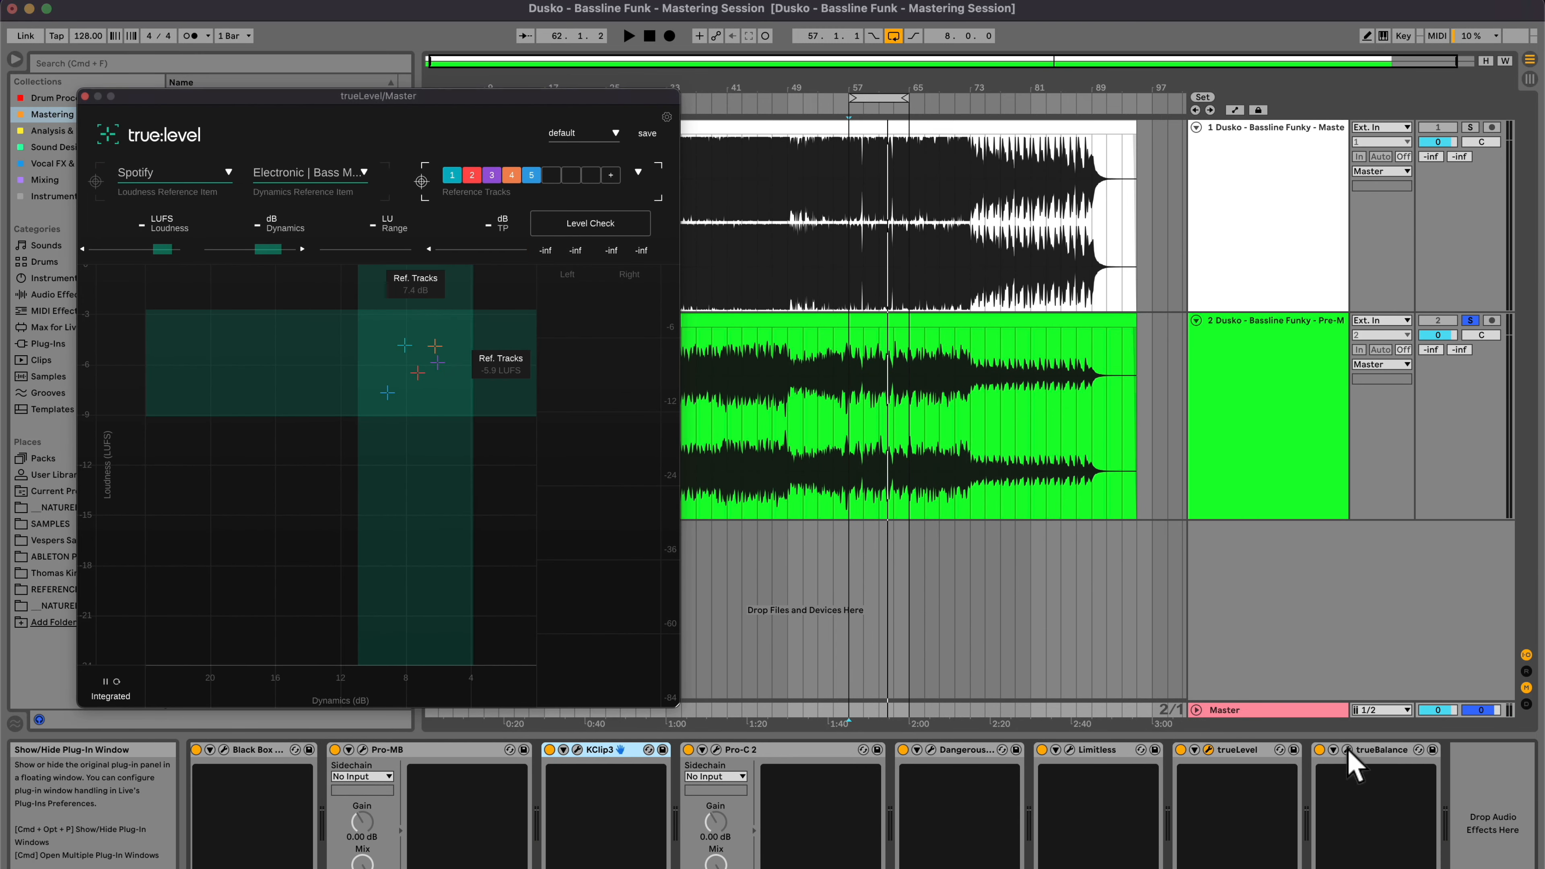
pyautogui.click(1347, 750)
pyautogui.moveTo(1075, 24); pyautogui.dragTo(821, 97)
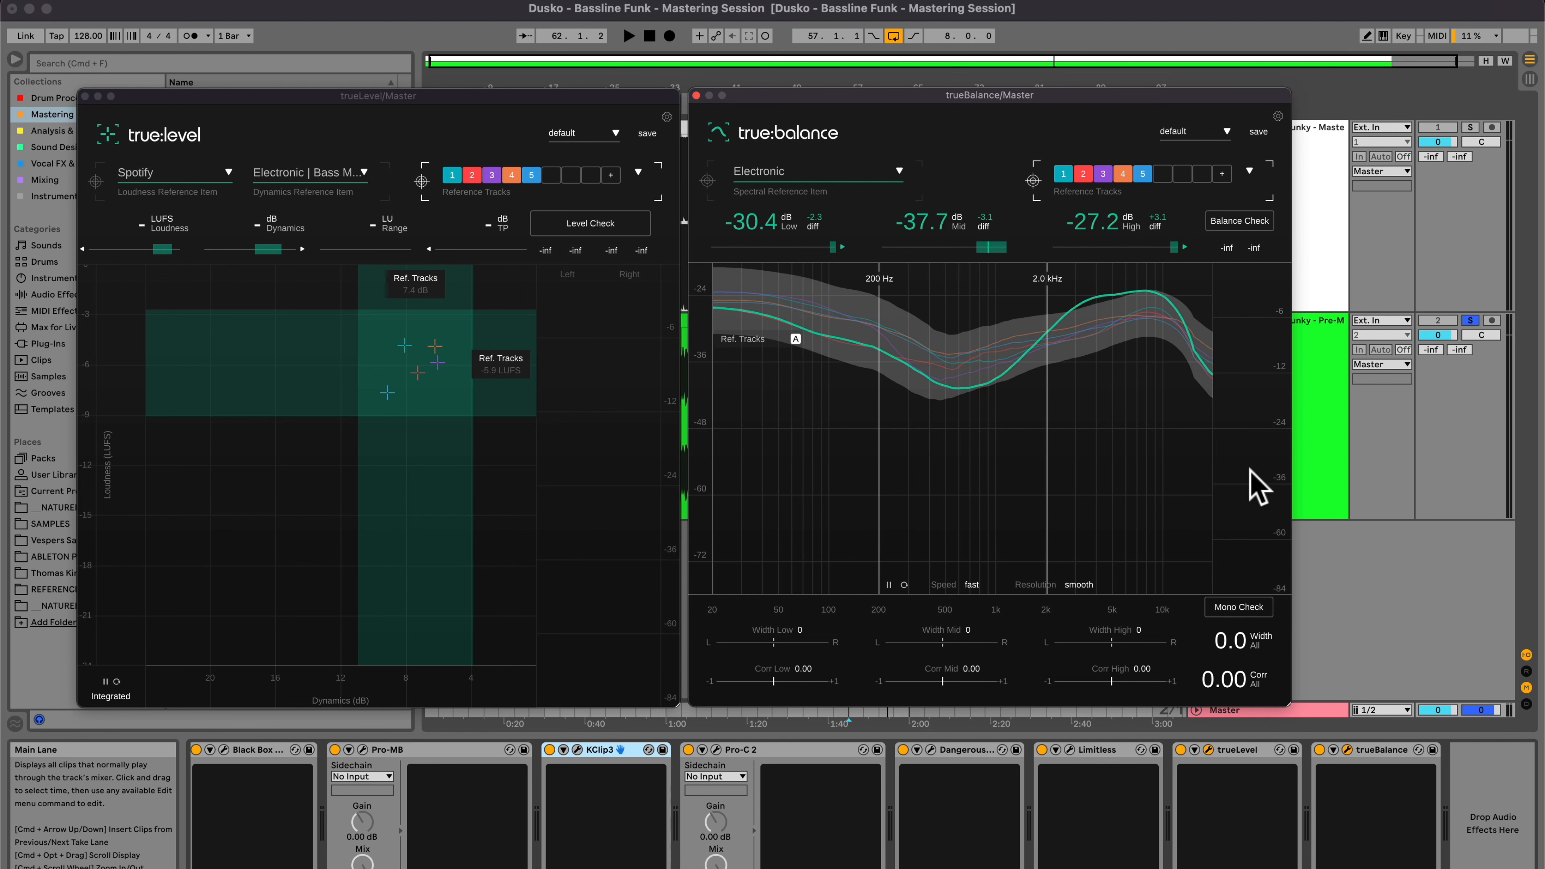
# - Play the loop and run the mono check and balance check in true:balance
pyautogui.press('space')
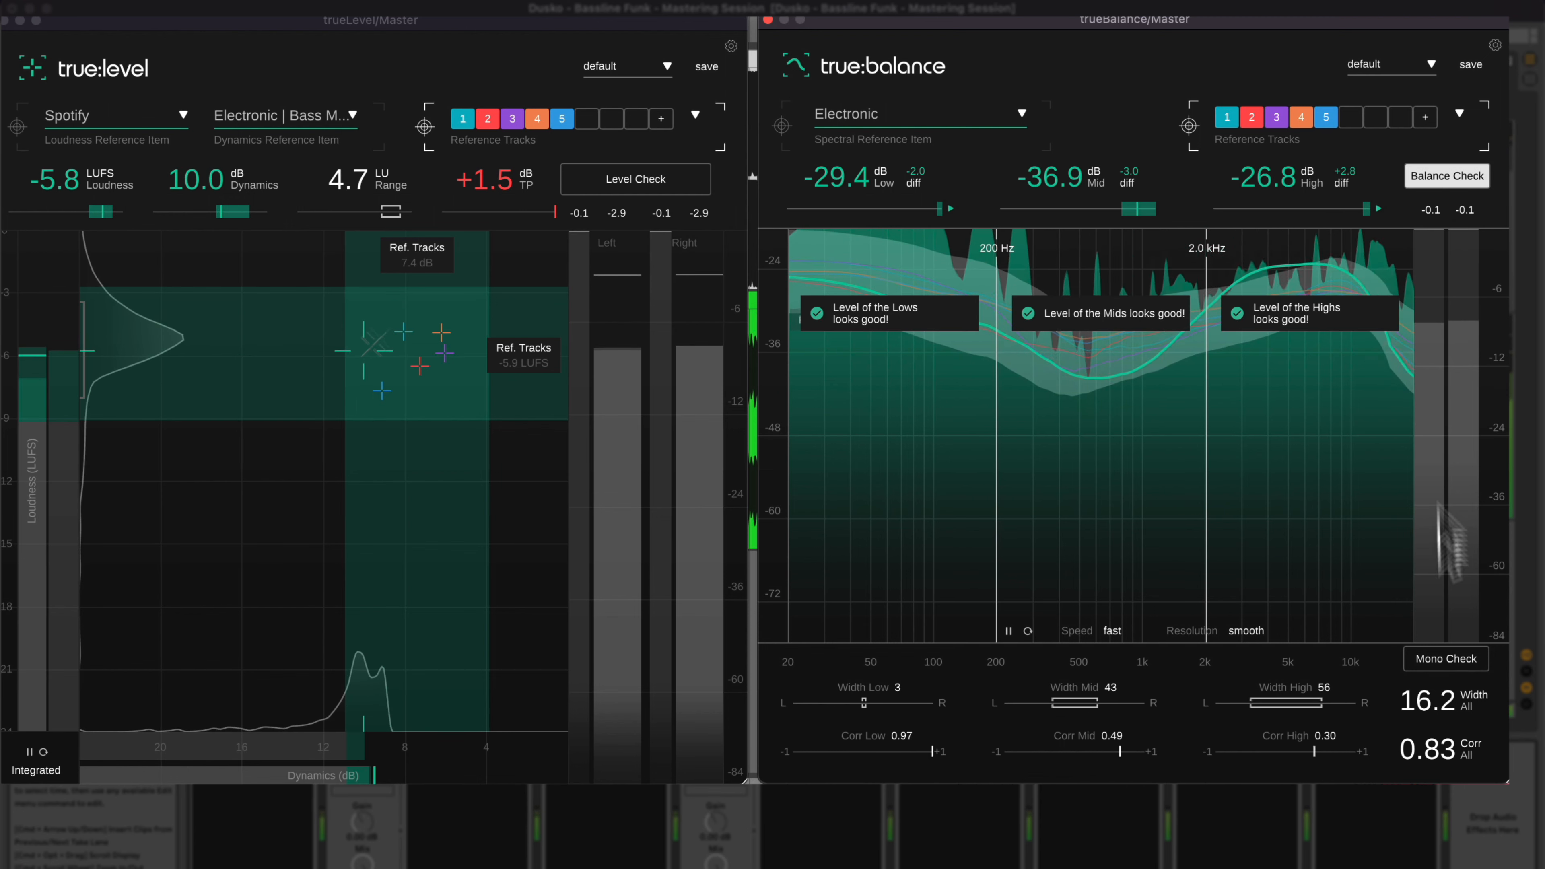
pyautogui.click(1445, 659)
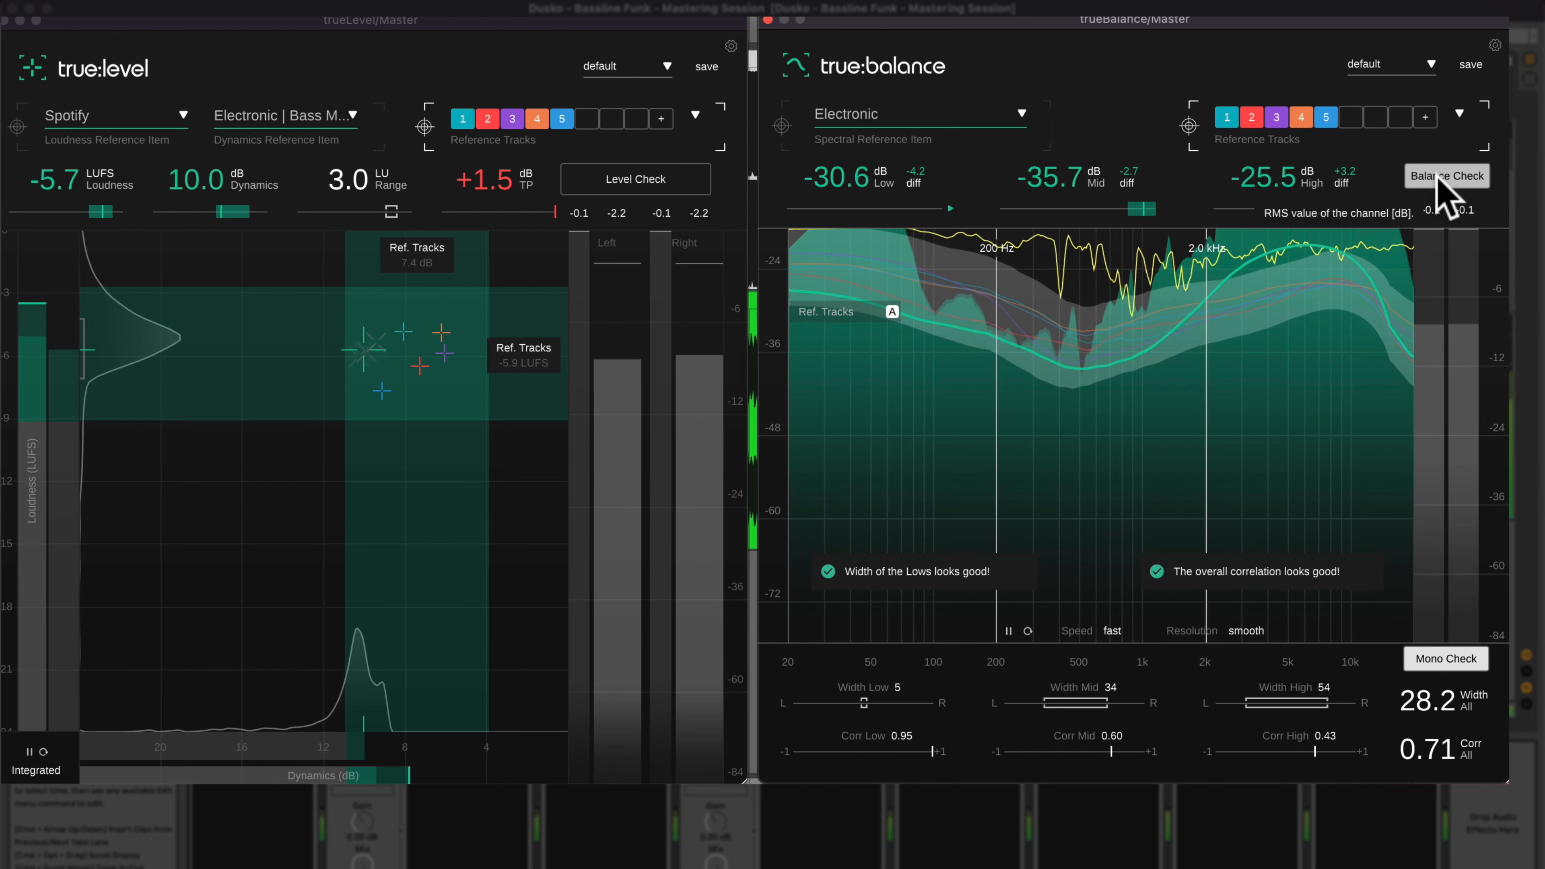
pyautogui.click(1448, 177)
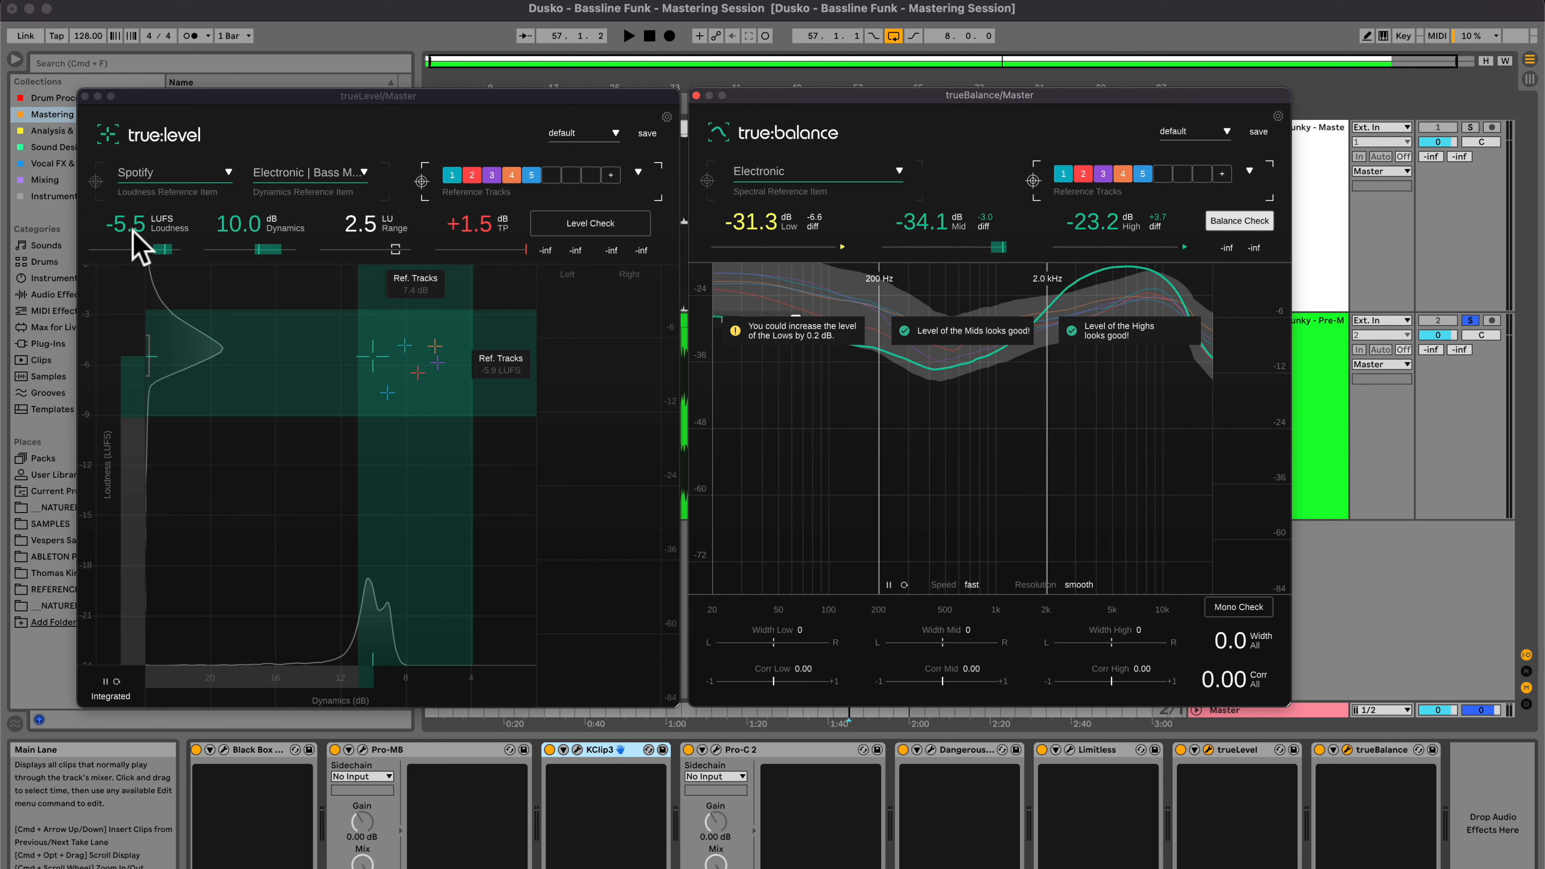
# - Open Limitless below the meters and, with true:level in Short-Term mode during playback, set the limiter threshold to -7.5 dB
pyautogui.click(1069, 749)
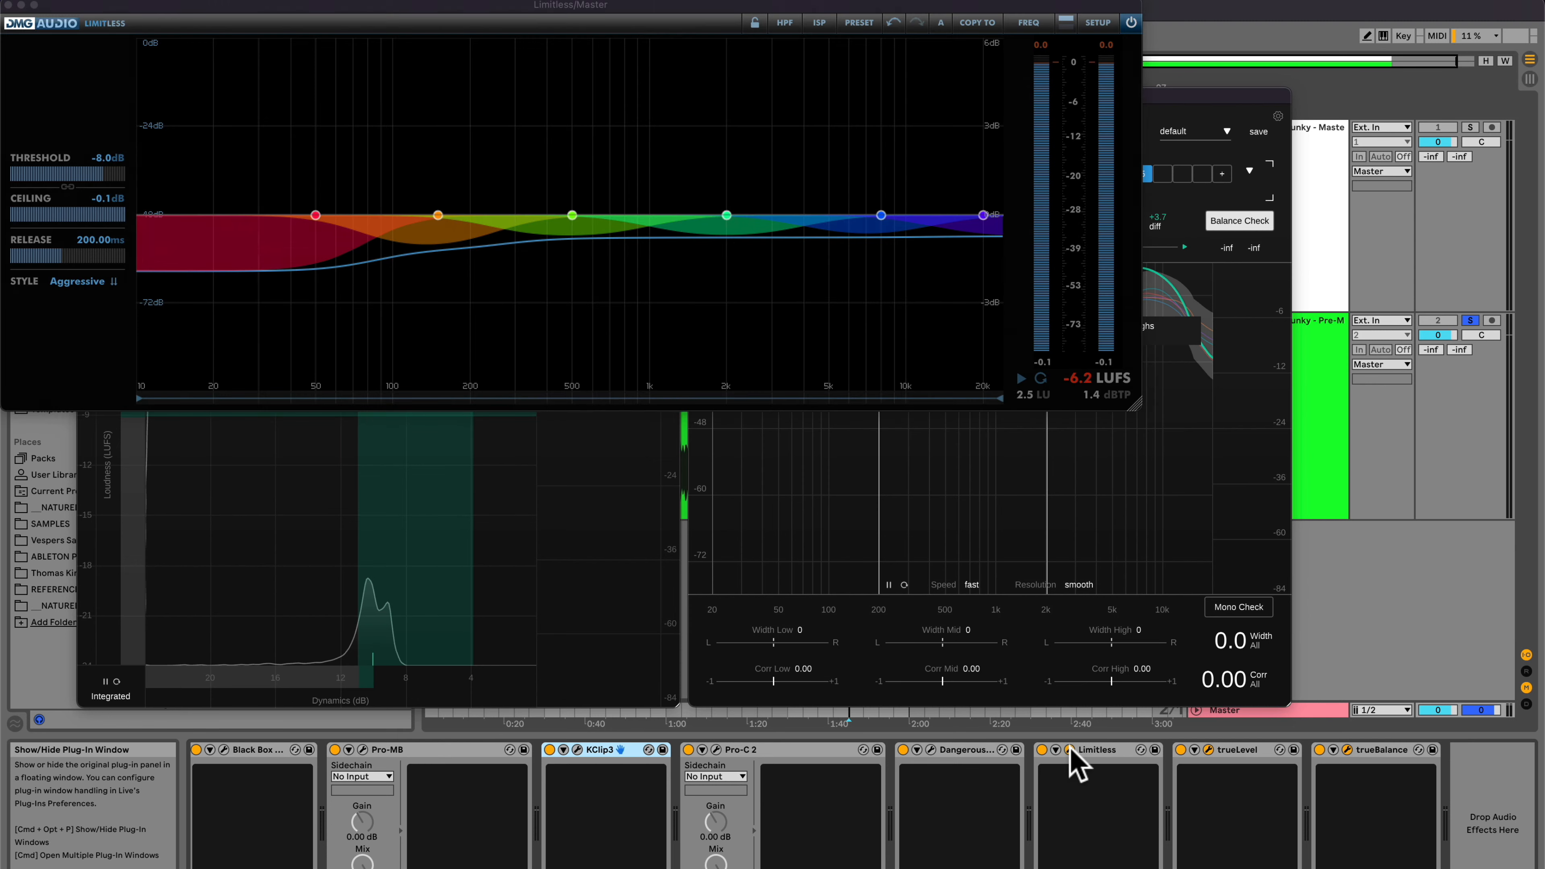
pyautogui.moveTo(864, 31); pyautogui.dragTo(1192, 502)
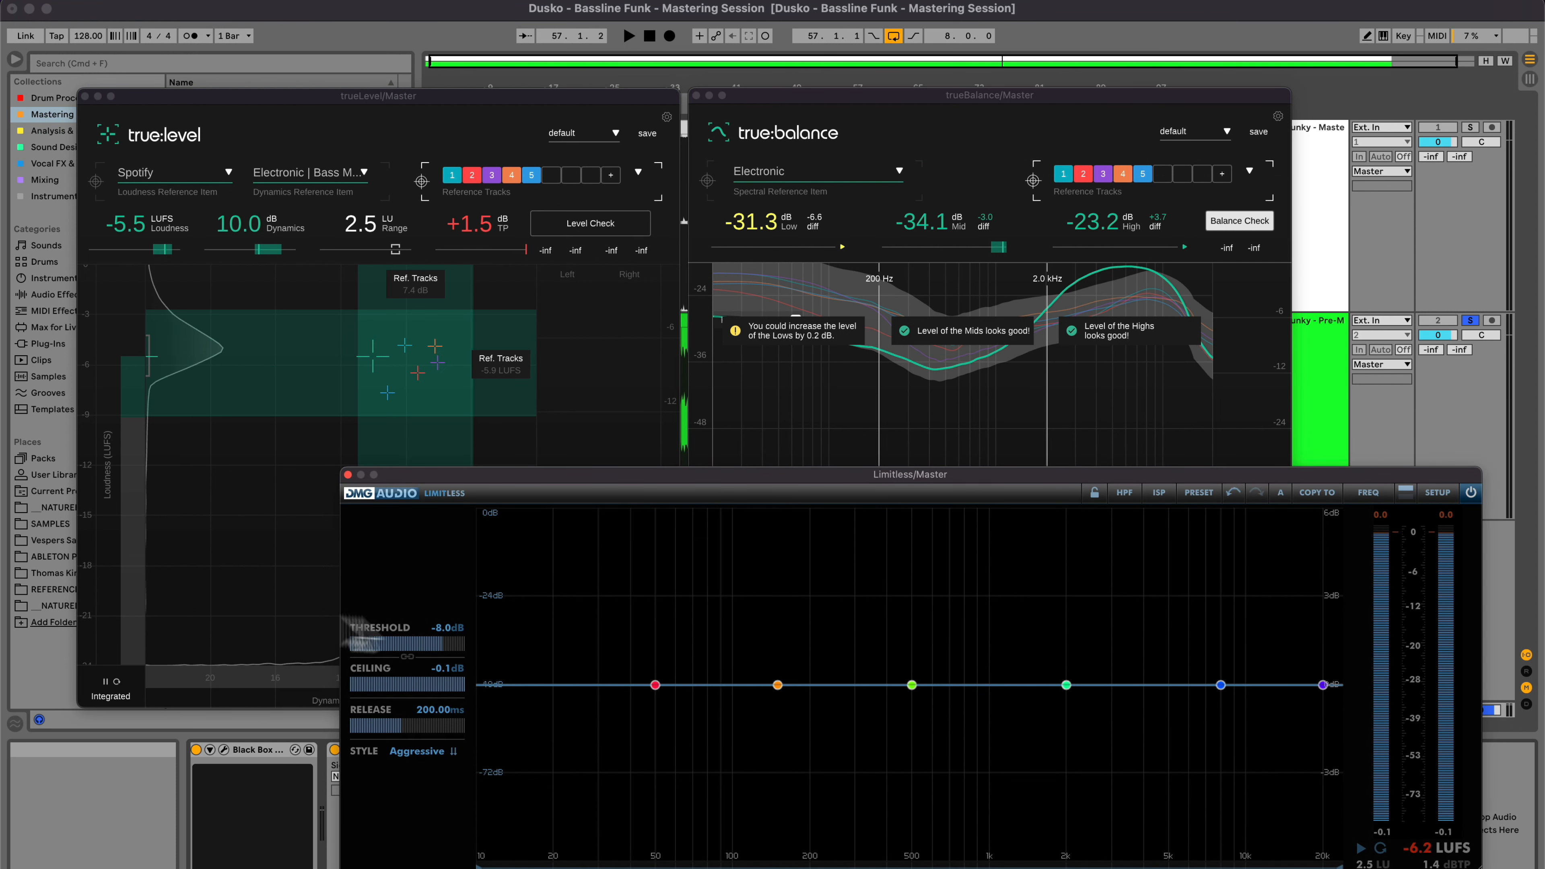
pyautogui.click(119, 695)
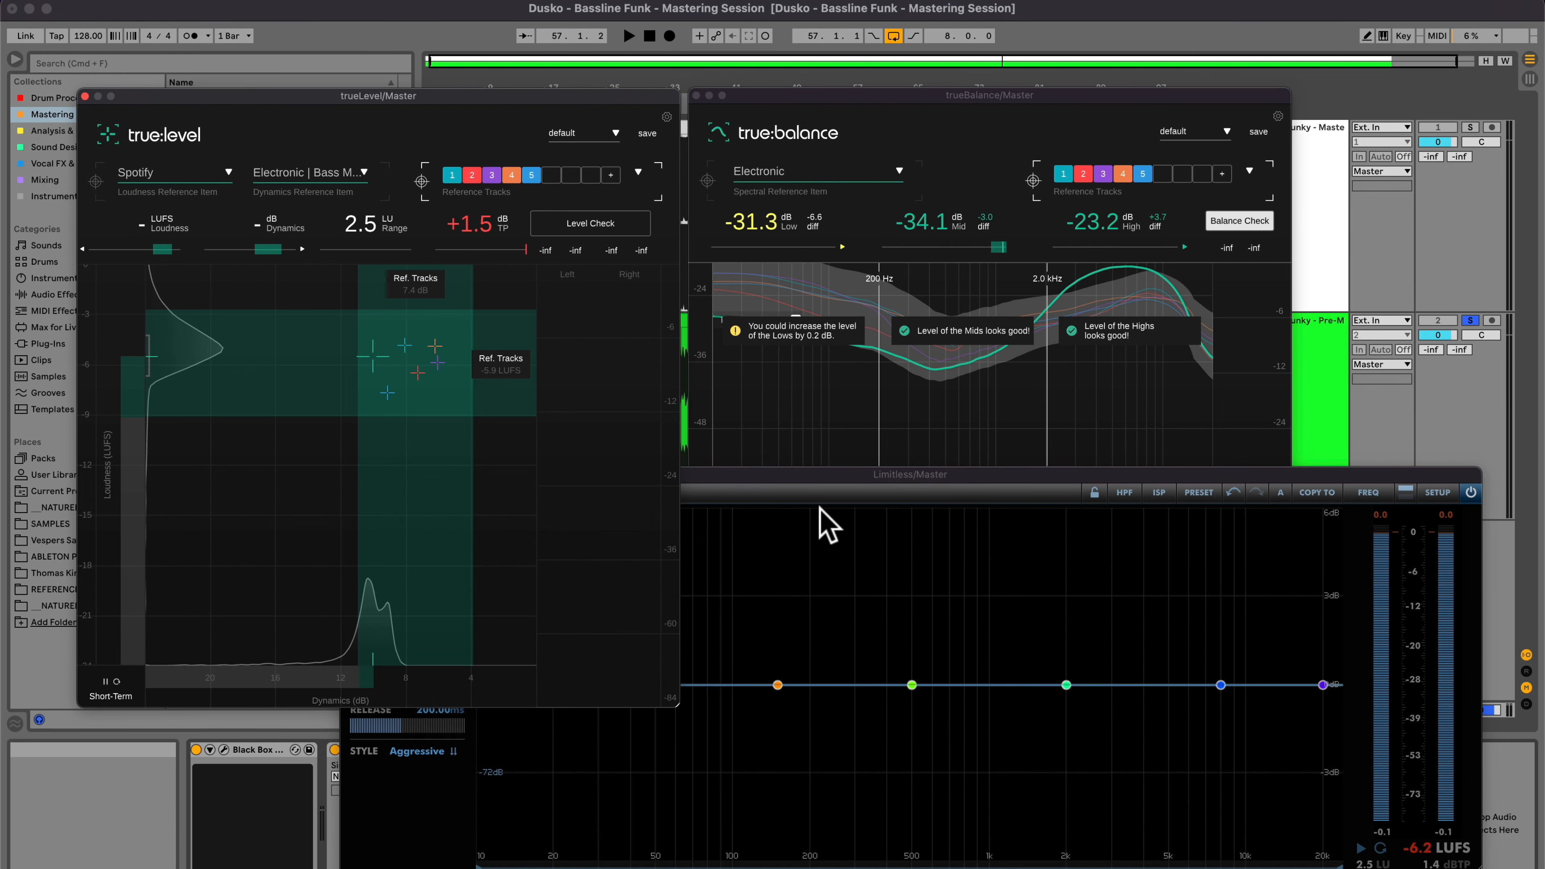
pyautogui.click(831, 486)
pyautogui.press('space')
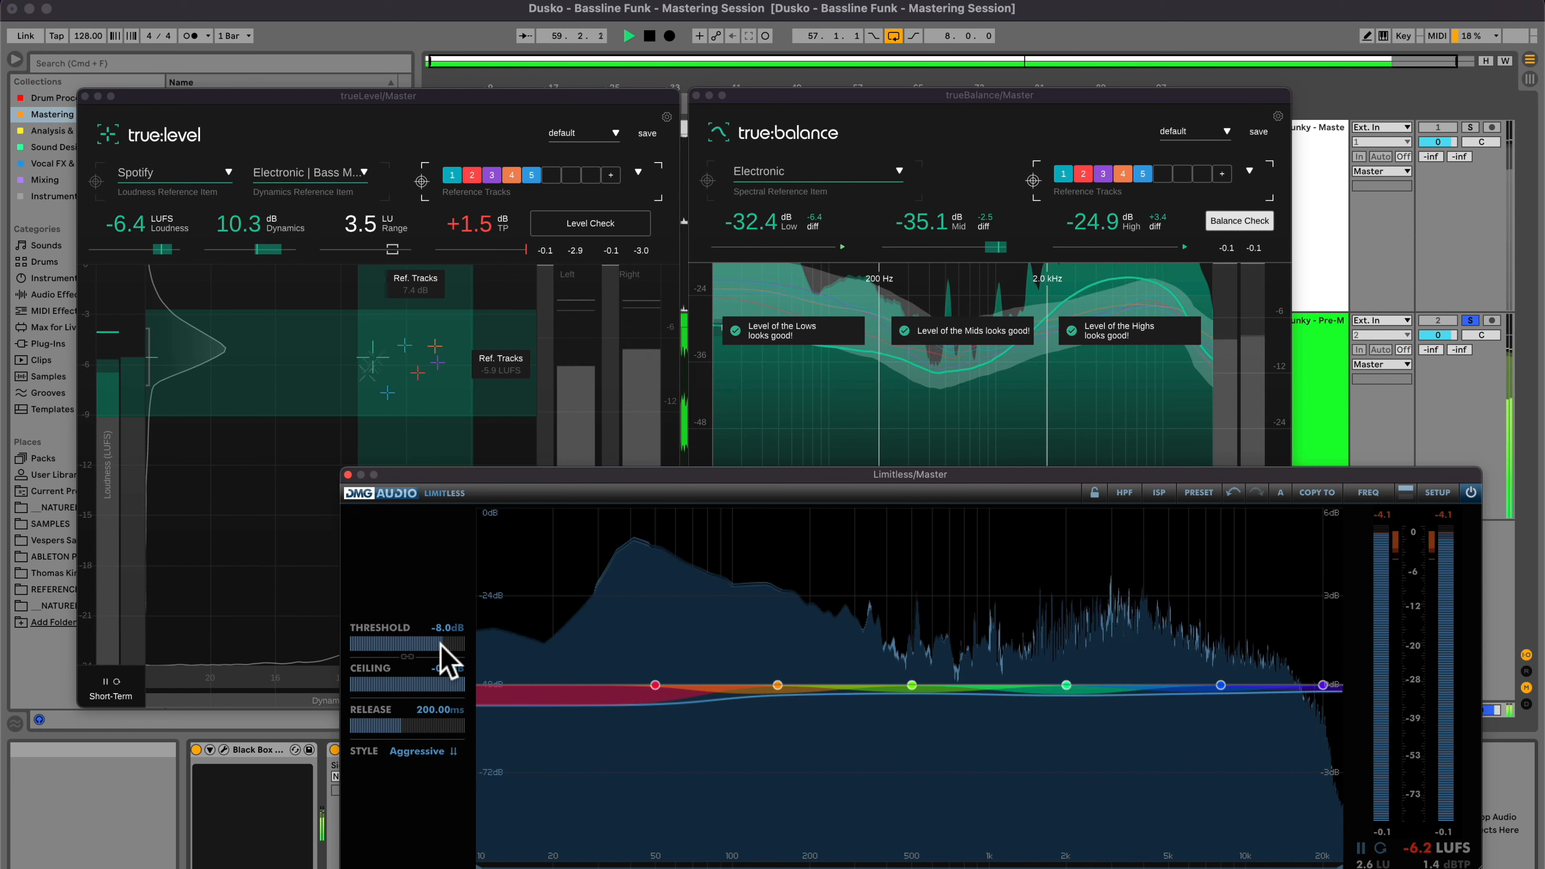
pyautogui.moveTo(439, 644); pyautogui.dragTo(445, 647)
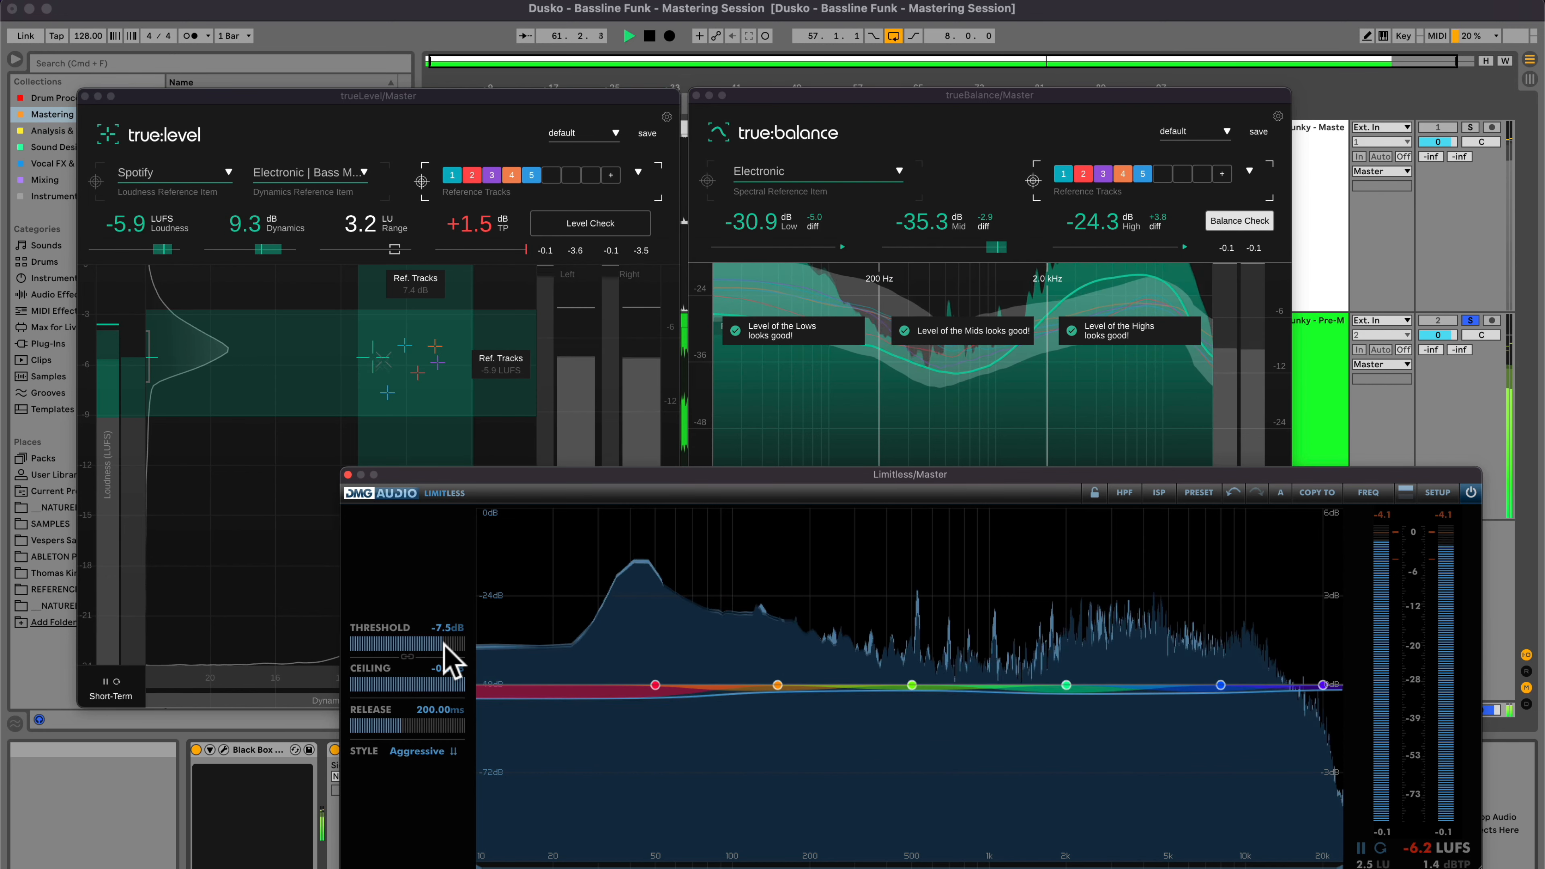
# - Return true:level to Integrated mode, set the Limitless threshold to -7.2 dB, and restart the loudness measurement
pyautogui.click(112, 695)
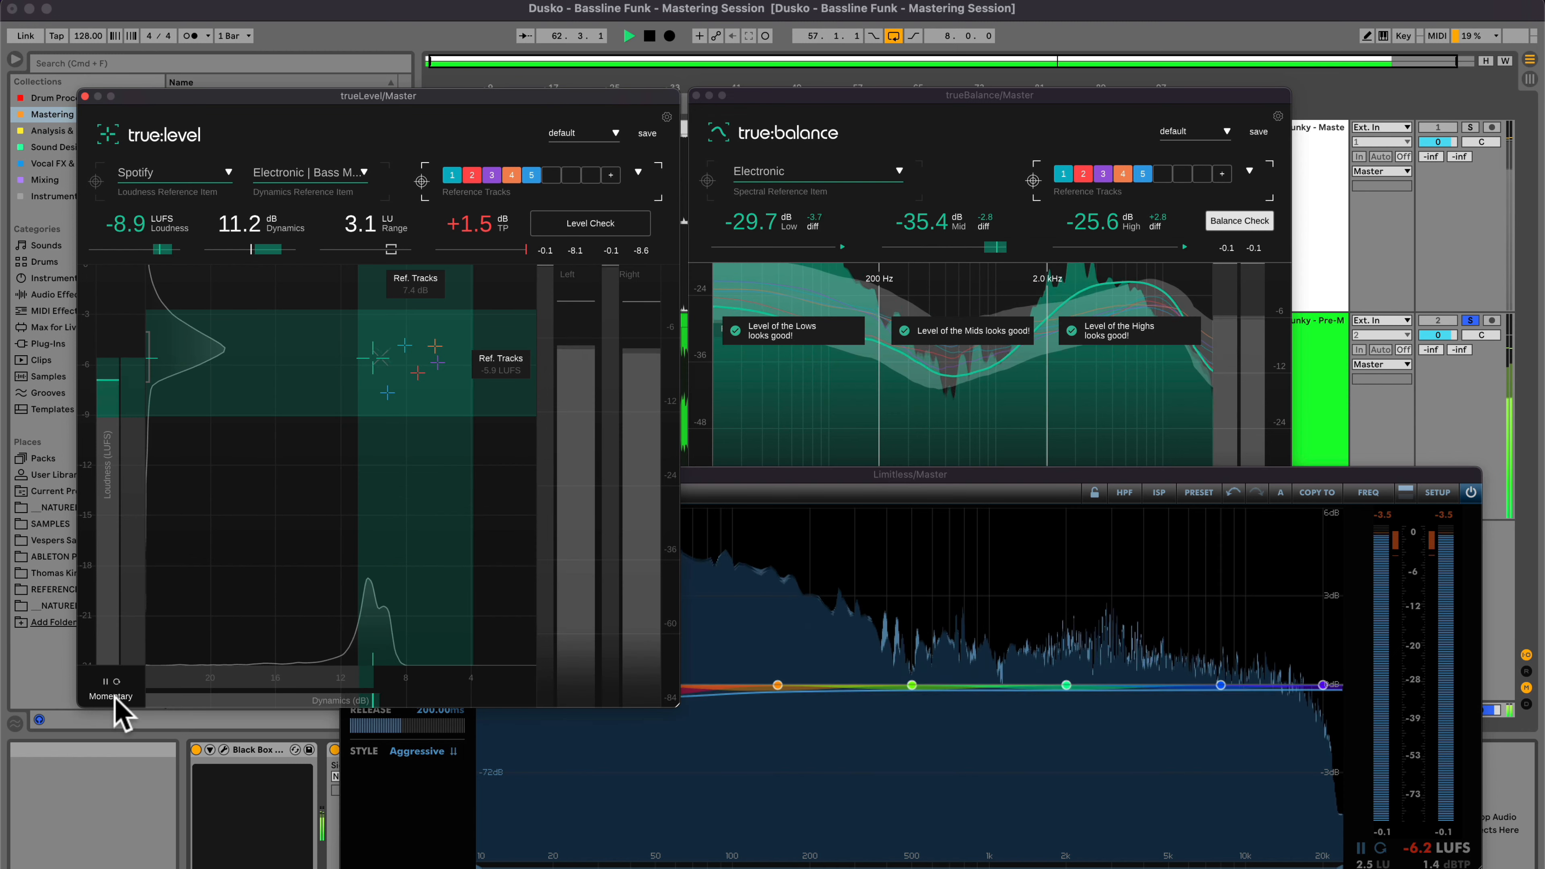
pyautogui.click(117, 682)
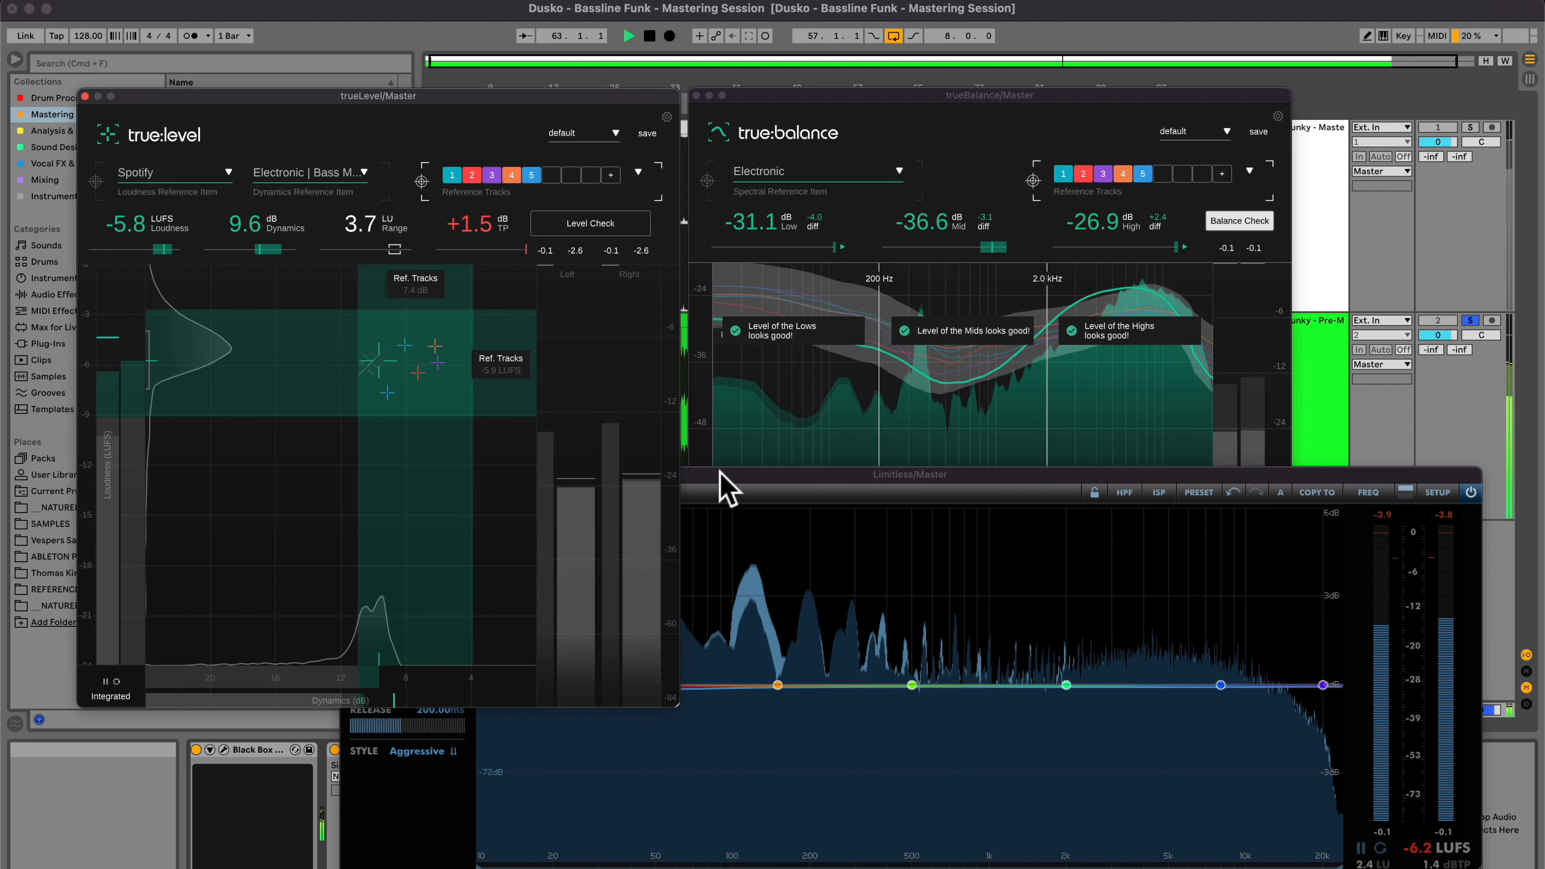
pyautogui.moveTo(720, 472); pyautogui.dragTo(763, 494)
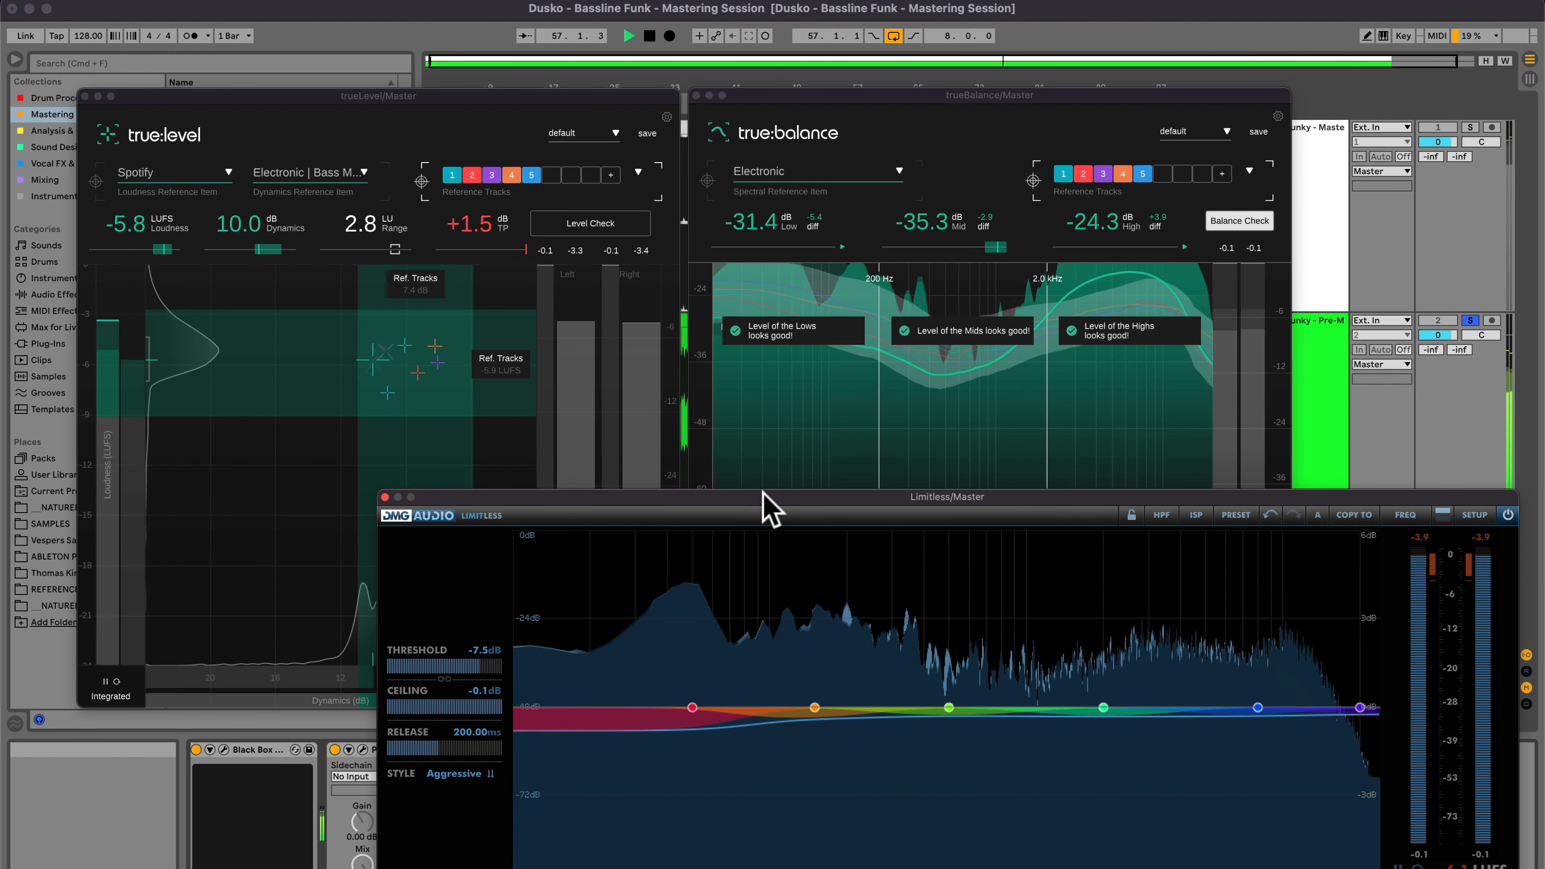
pyautogui.moveTo(480, 663); pyautogui.dragTo(481, 663)
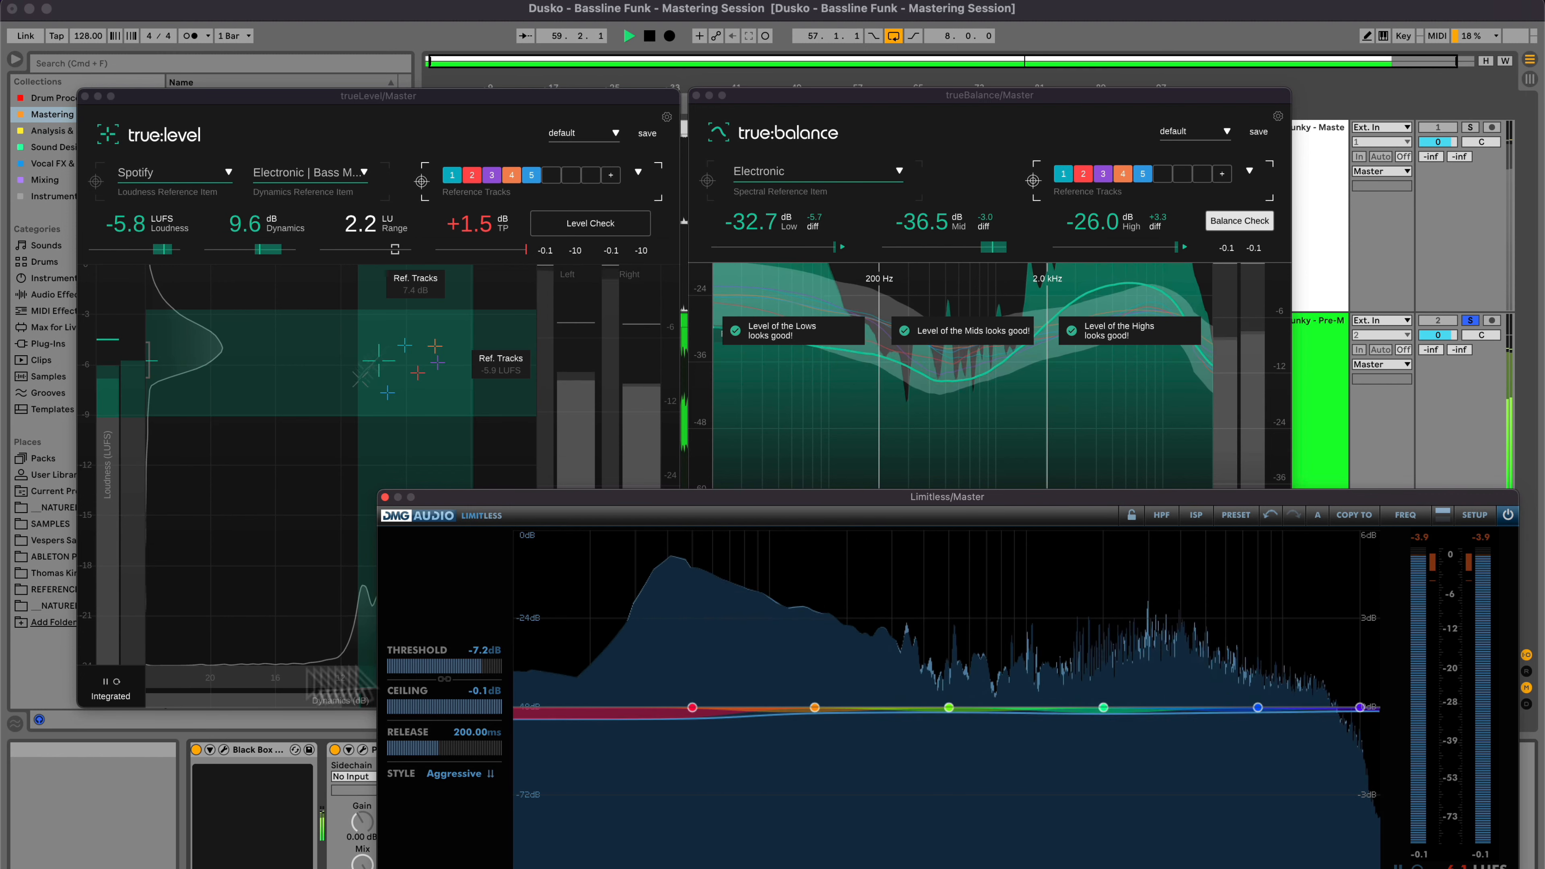
pyautogui.click(116, 681)
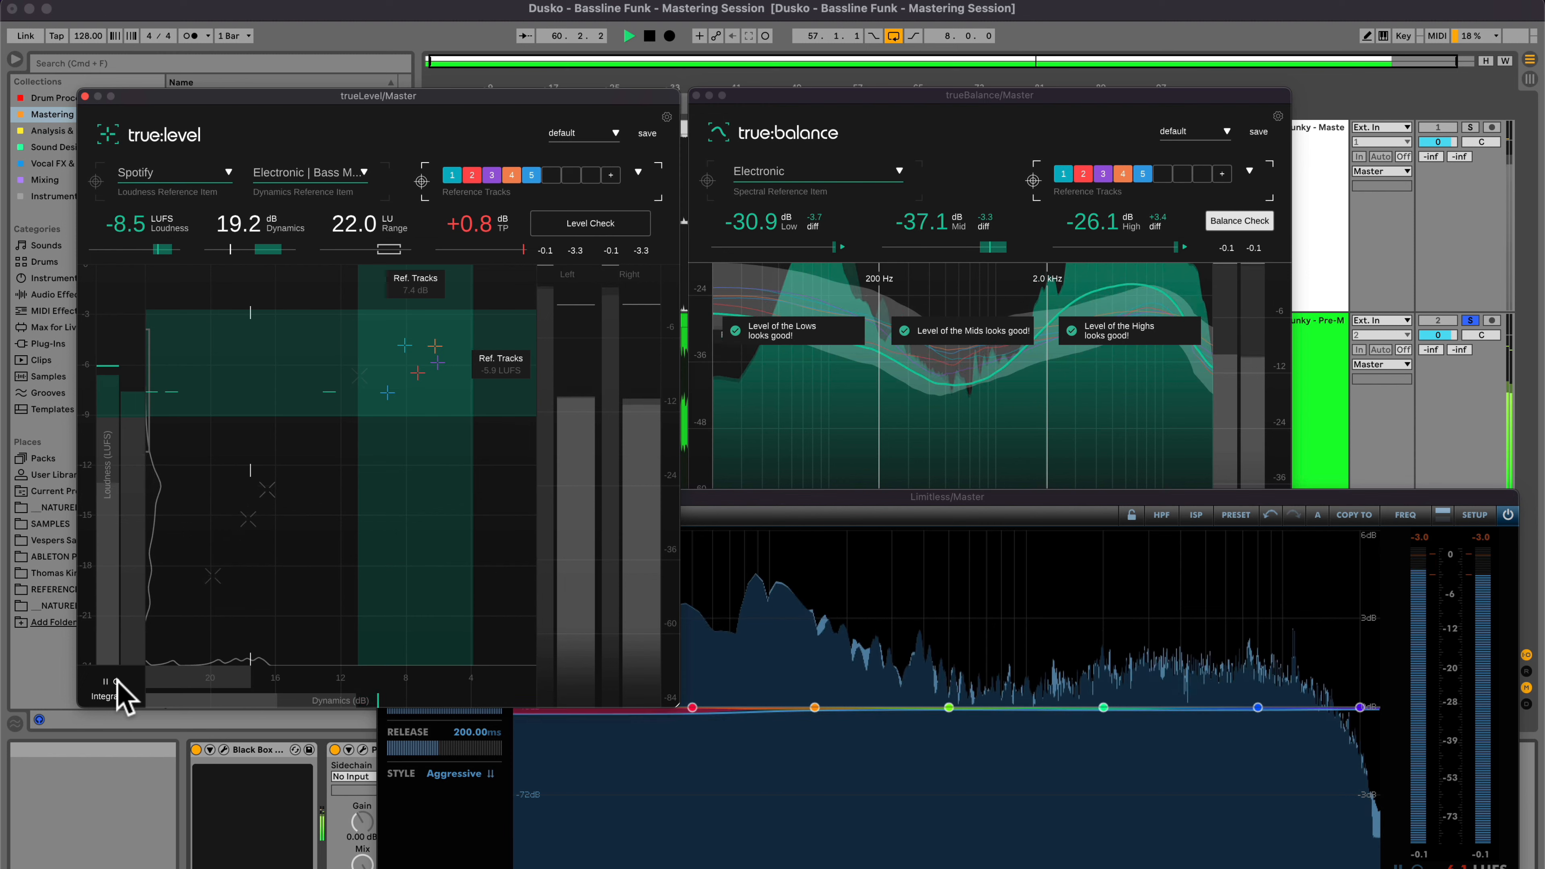